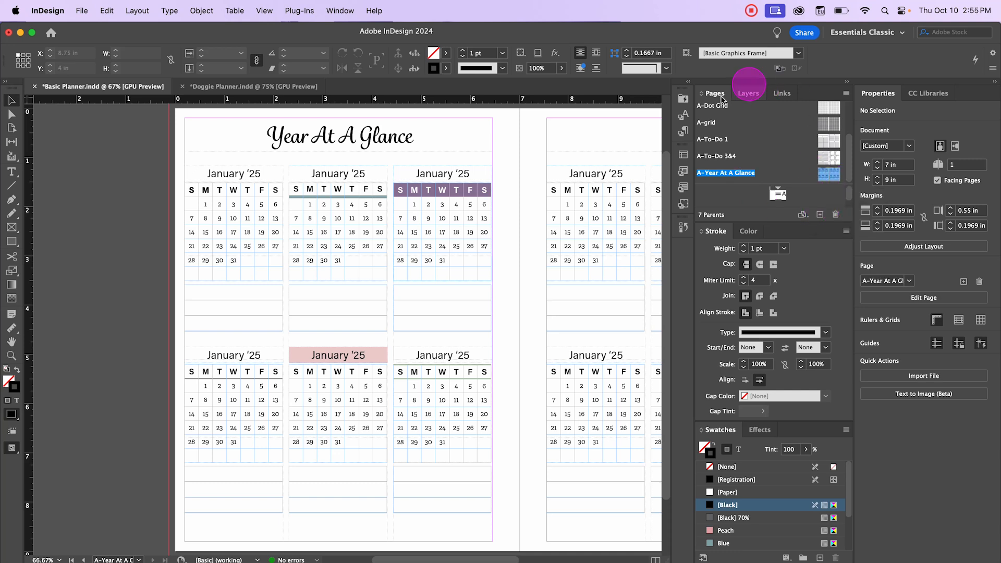
Step: Create a new parent spread and rename it Monthly Calendar in its parent options
click(802, 214)
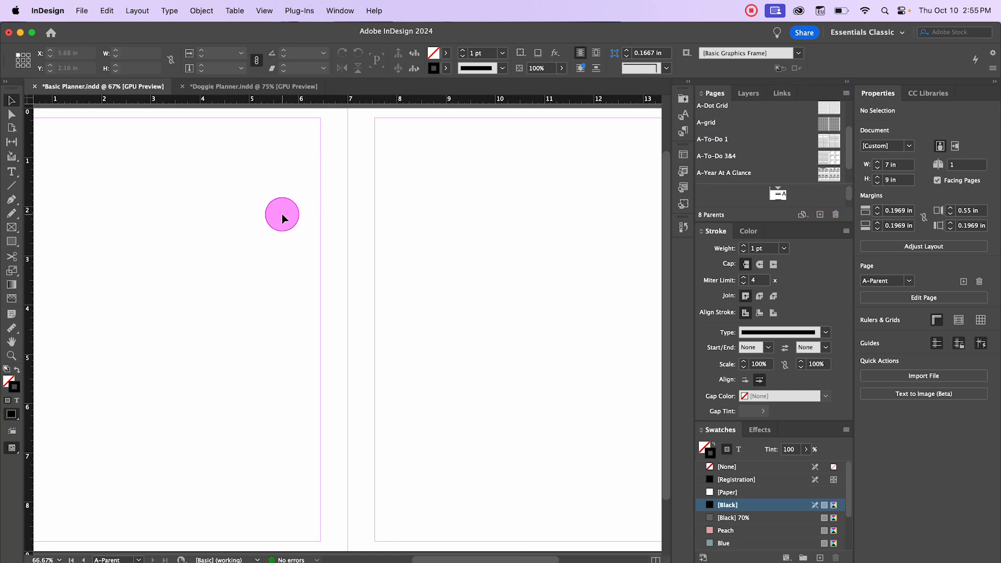
scroll(759, 171, down, 1)
right_click(713, 174)
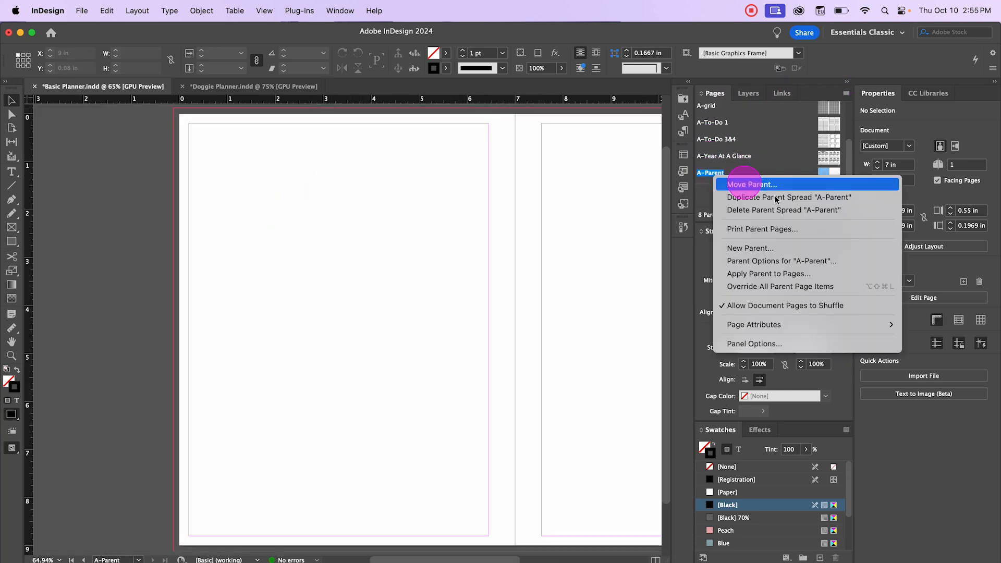
click(788, 261)
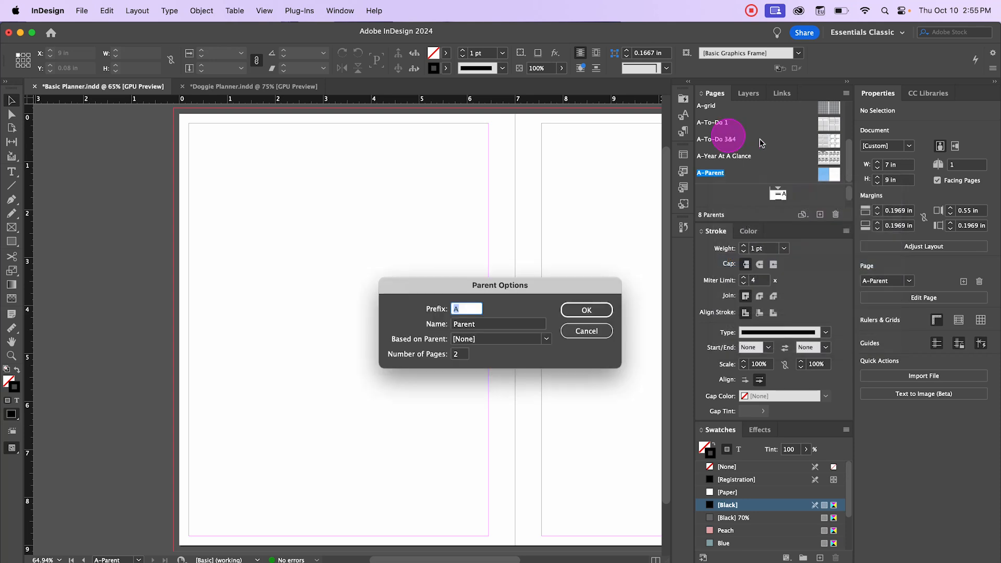
drag(487, 323, 429, 318)
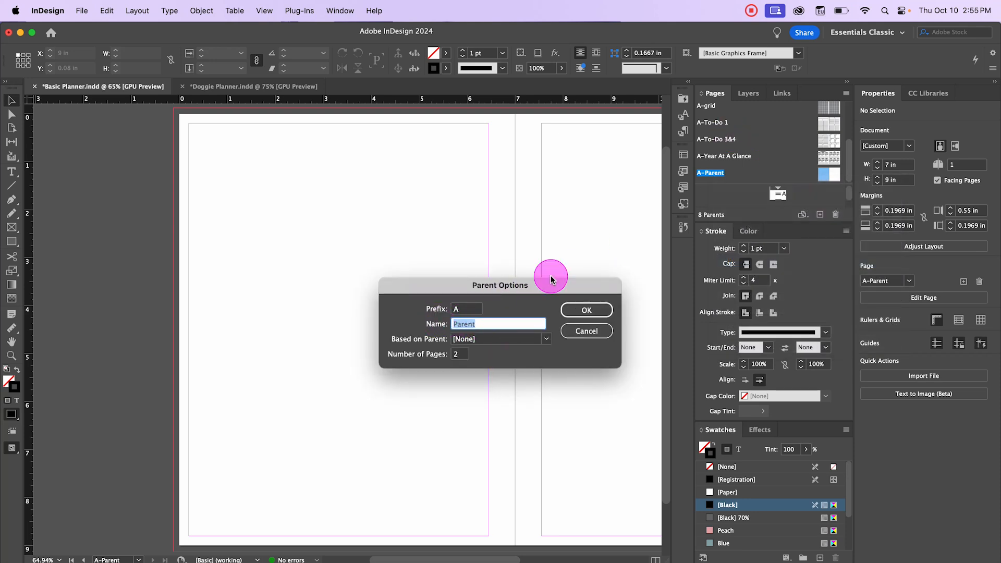
text(Monthly Calendar)
click(586, 310)
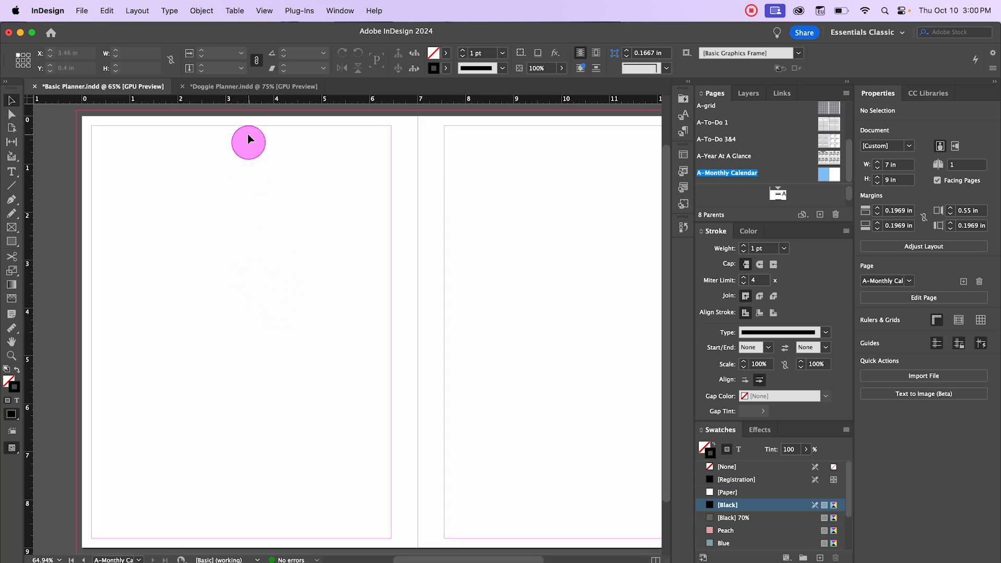
Step: Create a table with 6 body rows and 4 columns, drawn across the left page below the top margin area
click(235, 12)
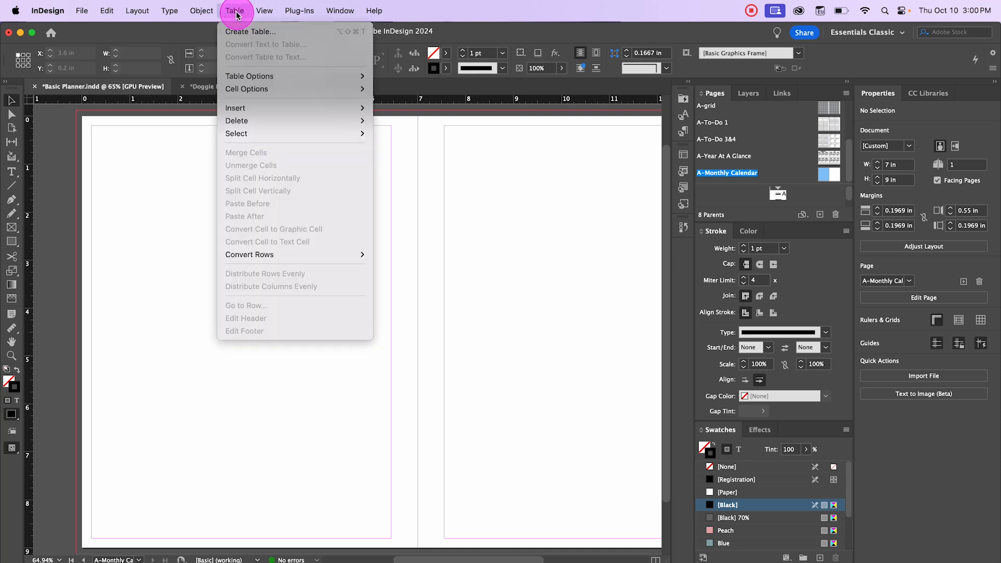
click(249, 31)
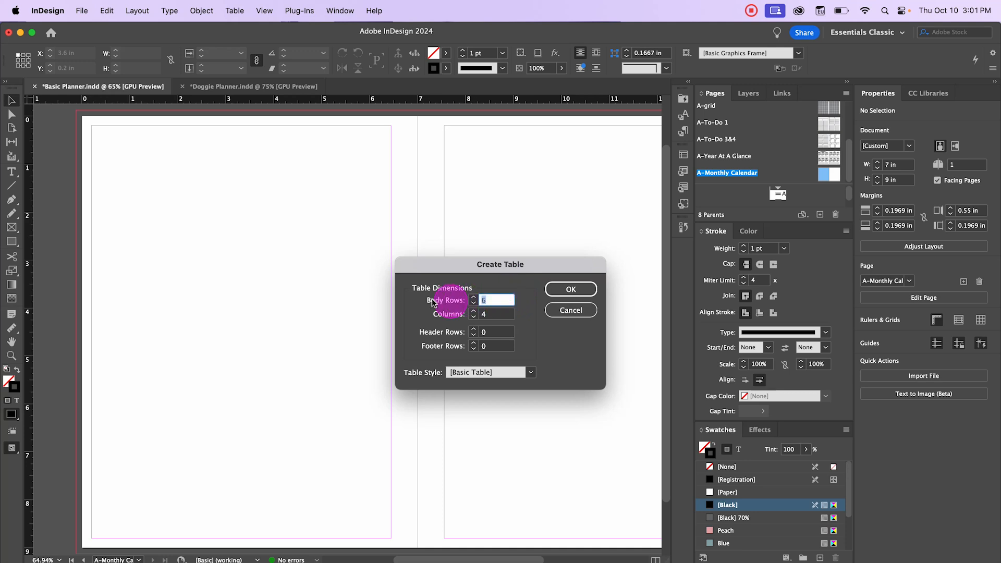
click(571, 289)
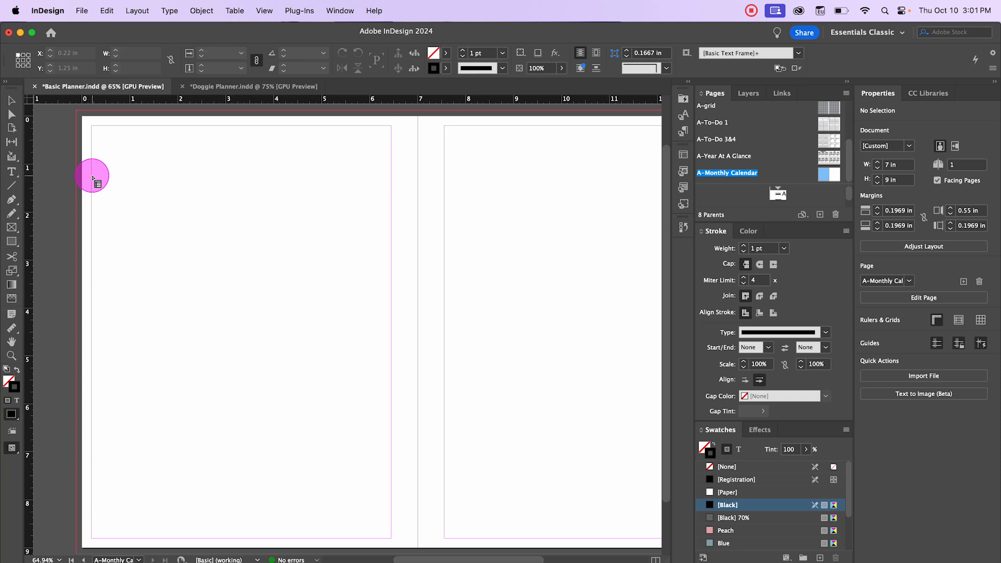
drag(92, 176, 392, 538)
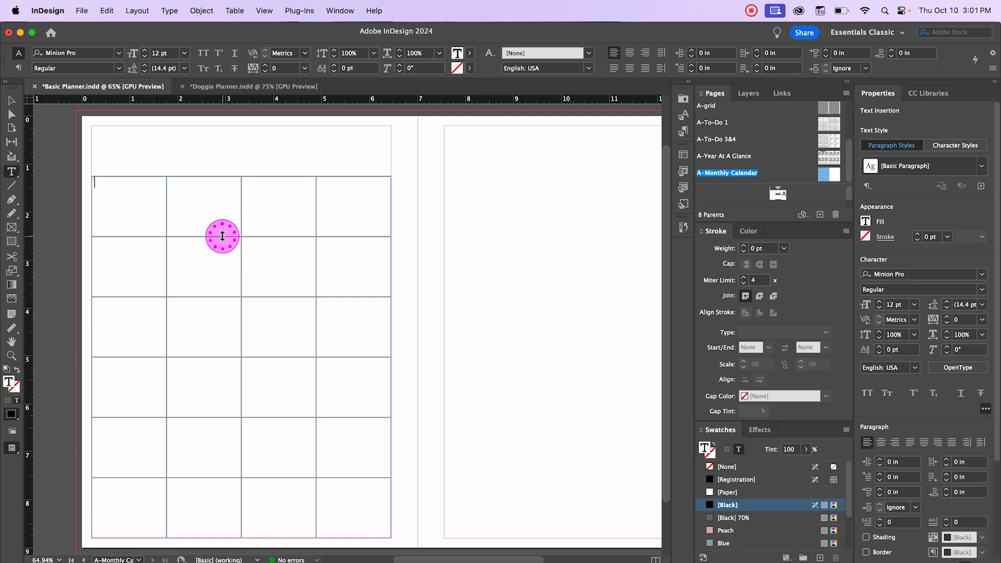
Step: Shorten the table's first row and enter Sunday, Monday, Tuesday and Wednesday in its four cells
mouse_move(223, 236)
mouse_down()
mouse_move(223, 205)
mouse_move(223, 236)
mouse_up()
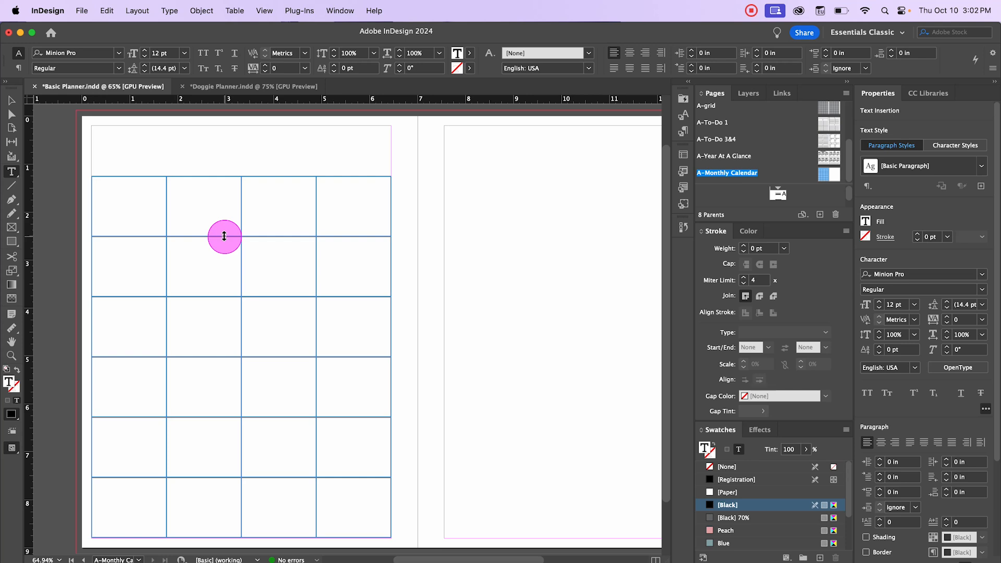
drag(224, 236, 232, 194)
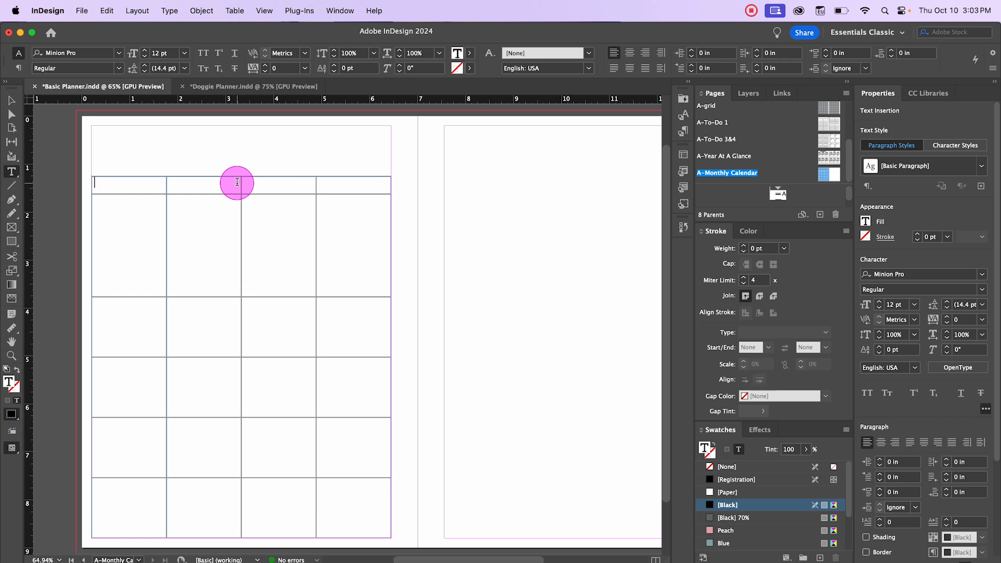
text(Sunday)
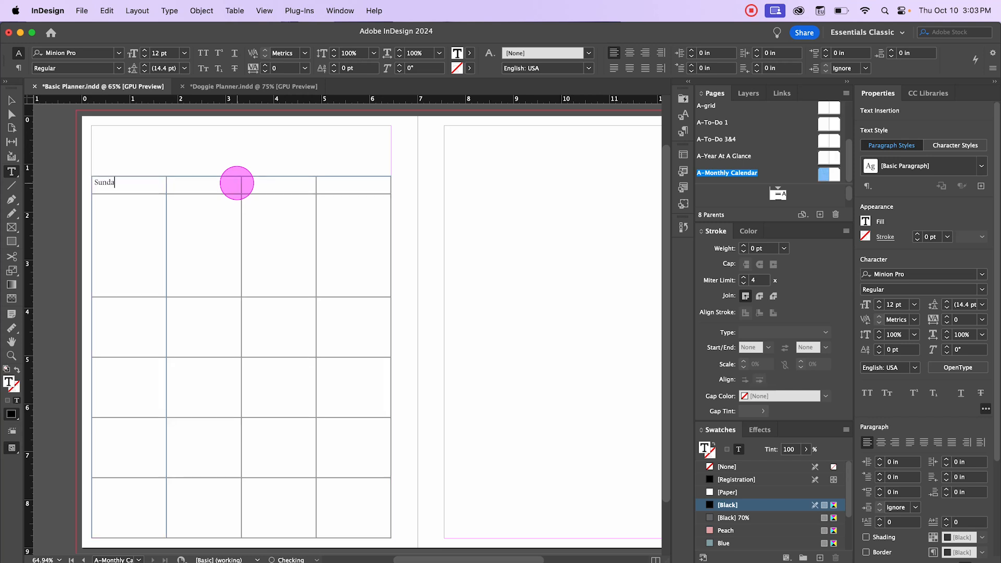
key(Tab)
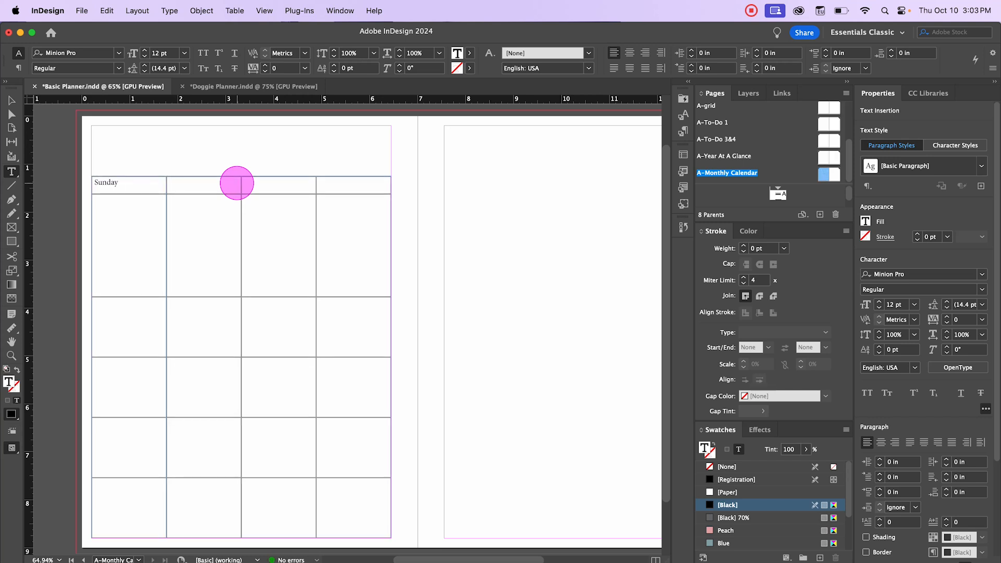
text(Monday)
key(Tab)
text(Tuesday)
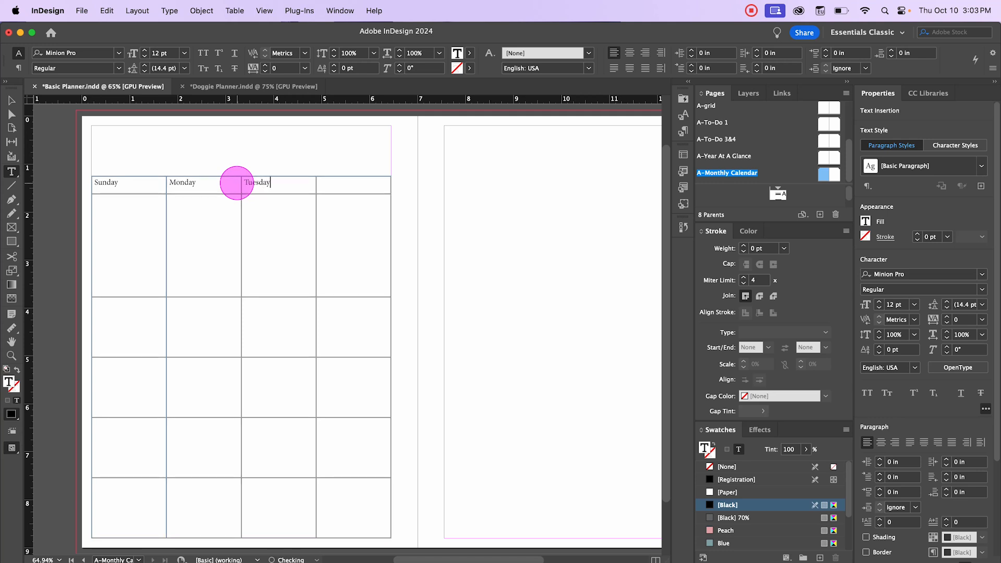
key(Tab)
text(Wednesday)
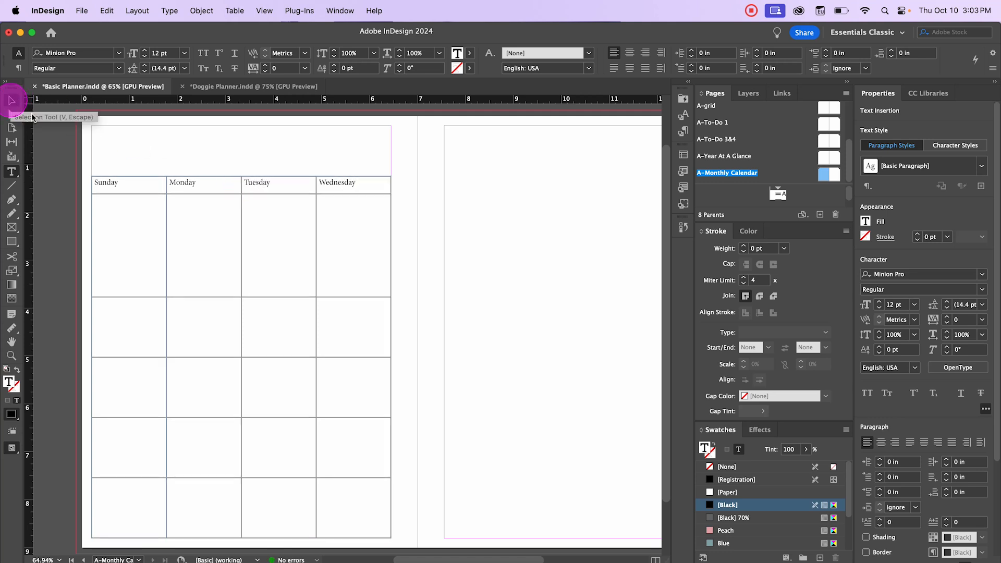
Step: Center the weekday header row's text and set it to 14 pt Adelle
drag(96, 181, 351, 187)
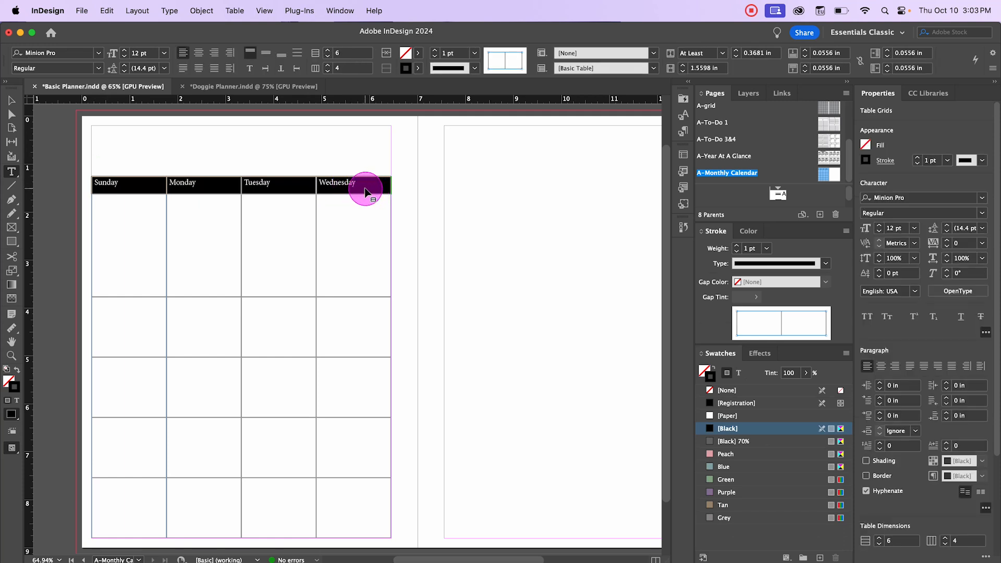
click(880, 366)
click(914, 229)
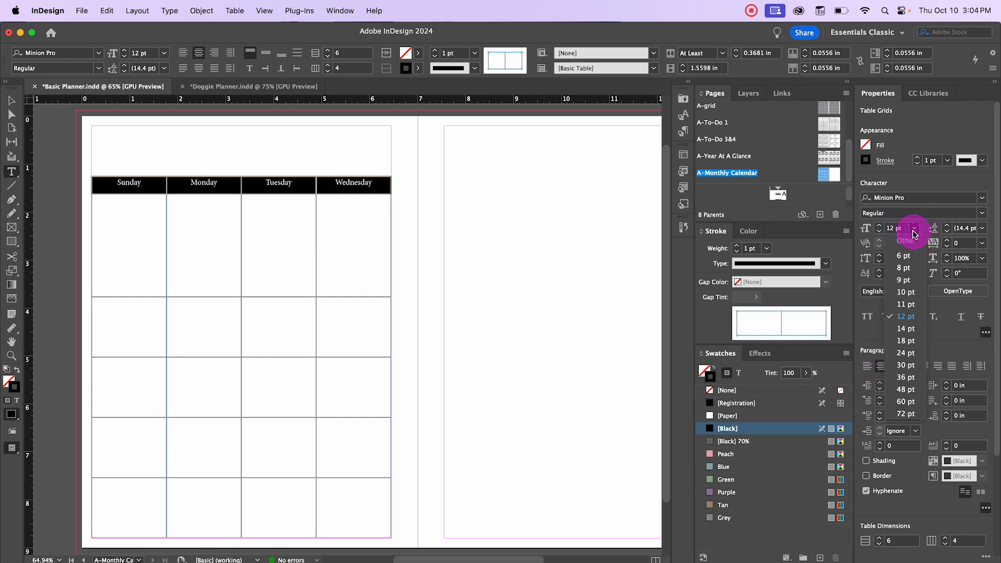
click(906, 328)
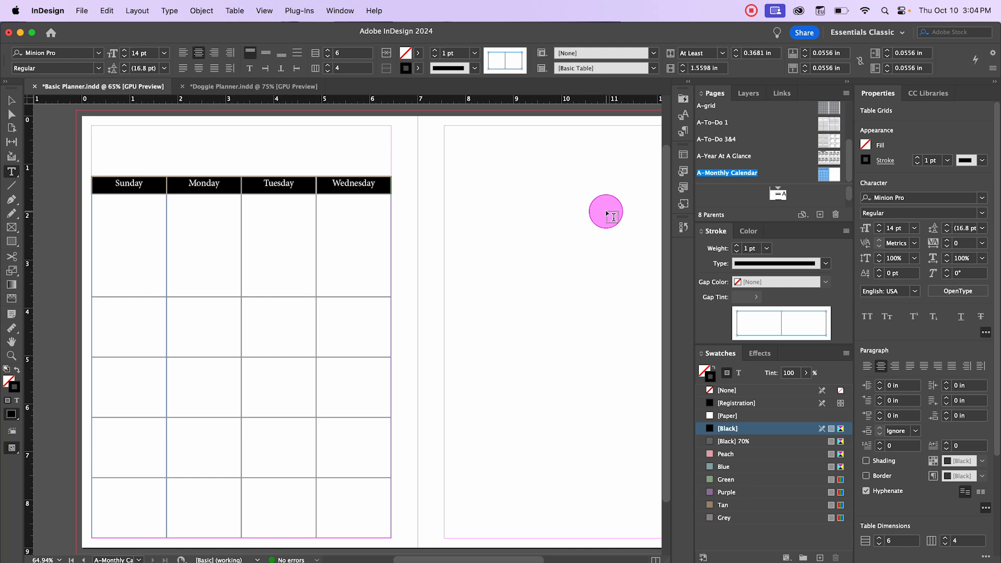
click(983, 198)
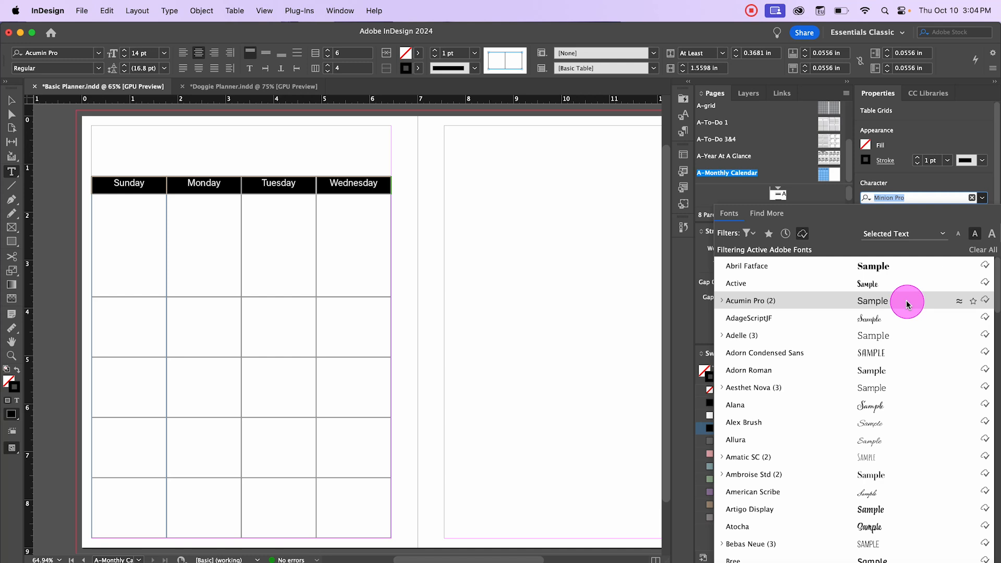
click(884, 337)
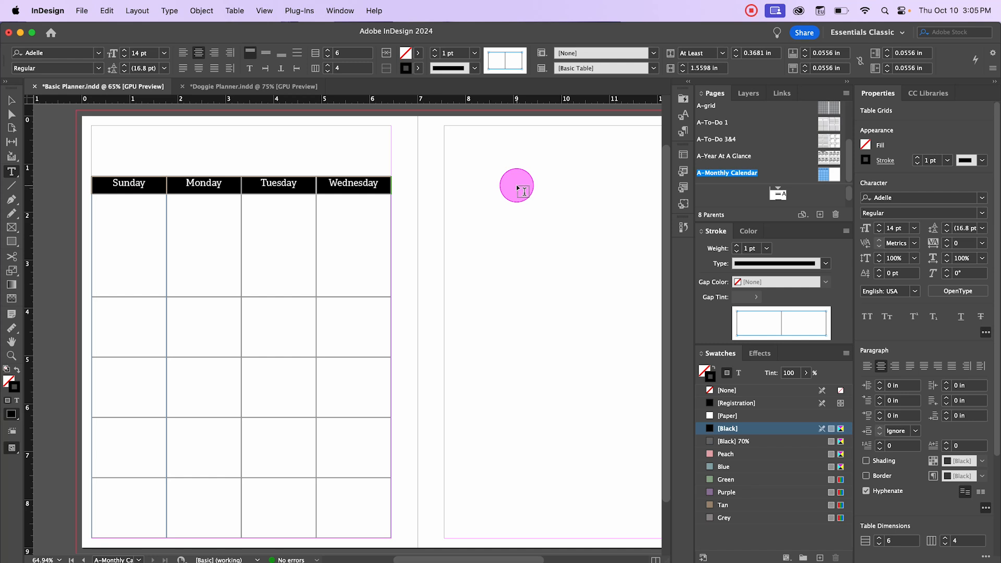
Step: Create a new paragraph style from the header formatting and name it Monthly calendar Headers
click(913, 120)
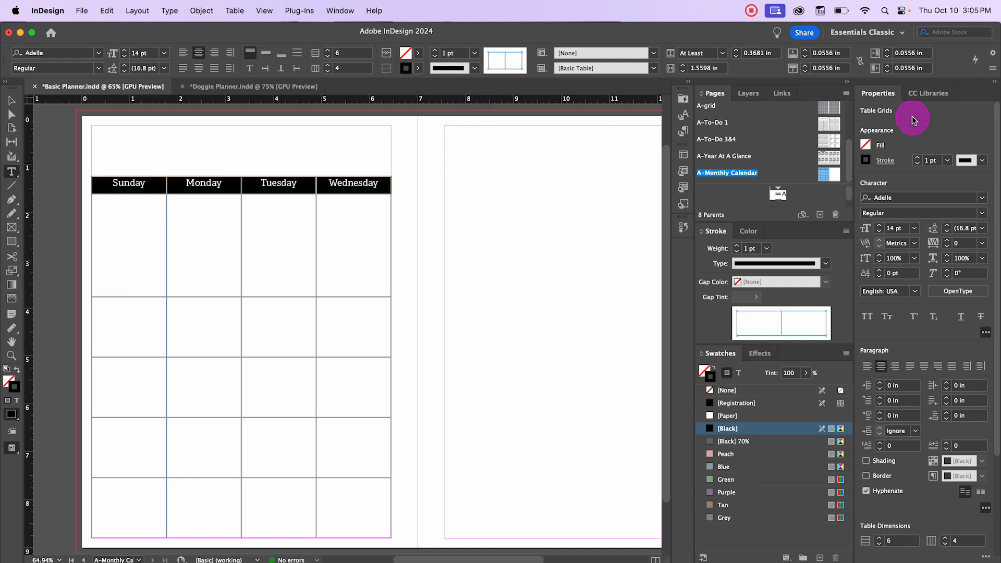
click(683, 156)
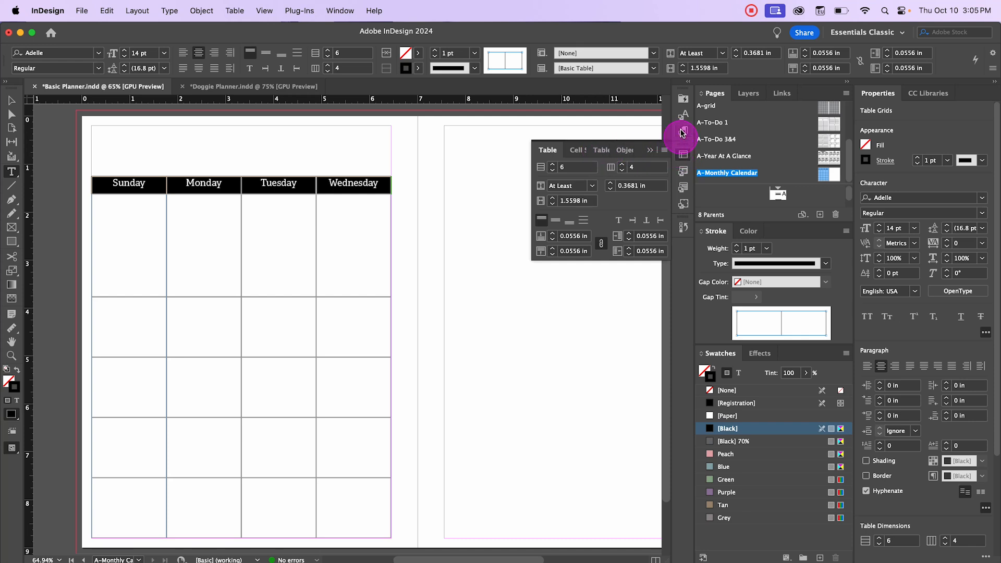
click(683, 131)
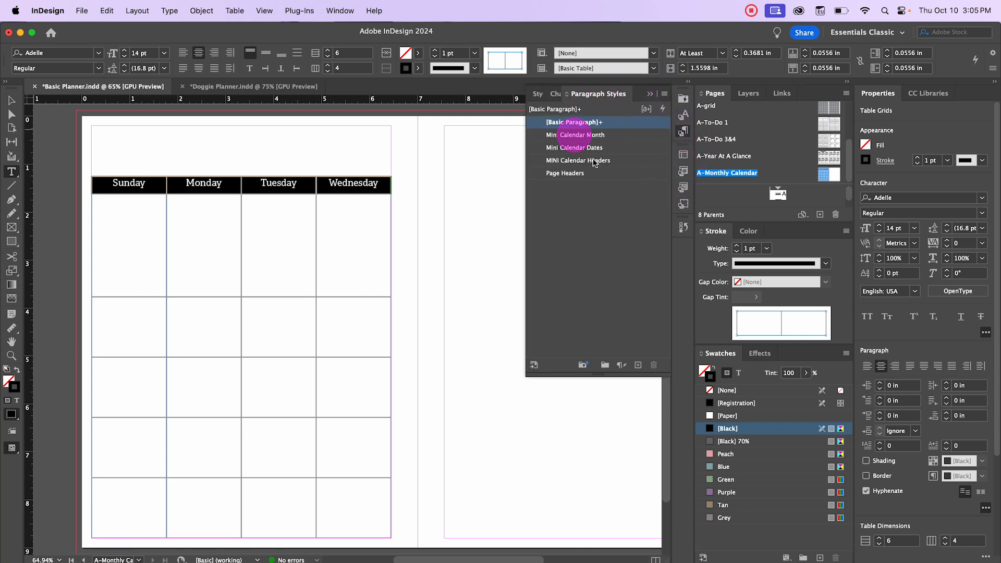
click(333, 11)
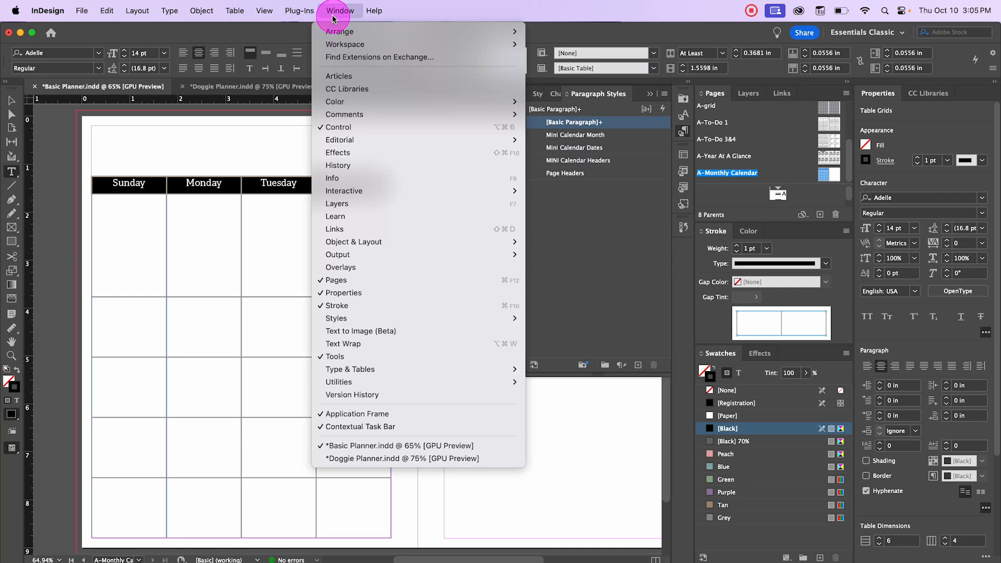
mouse_move(382, 319)
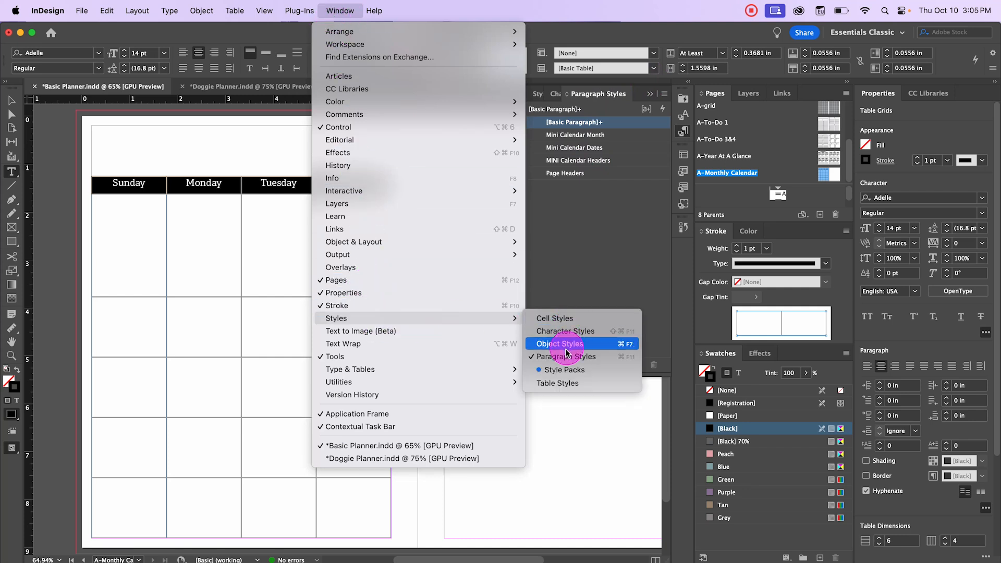
click(610, 210)
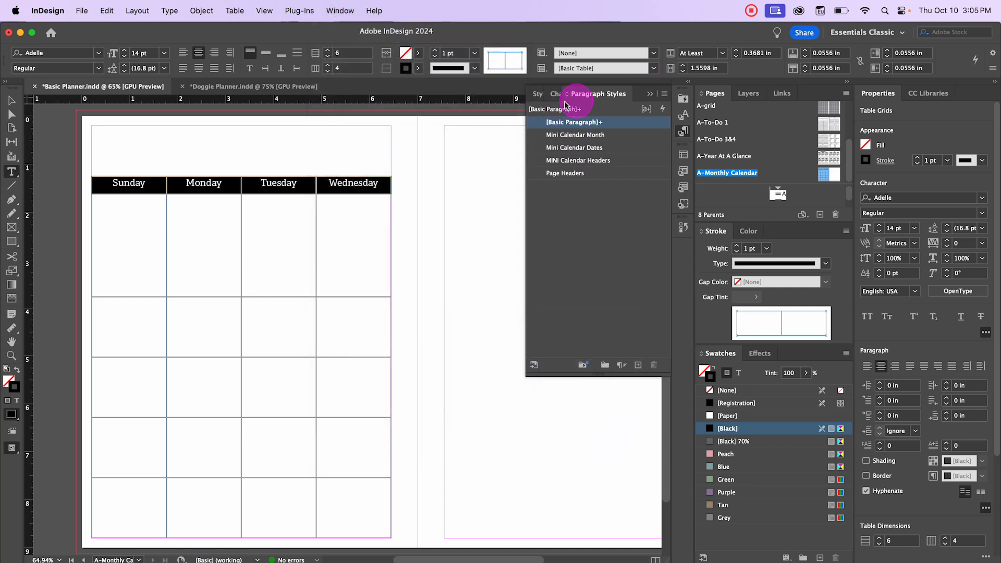
click(637, 366)
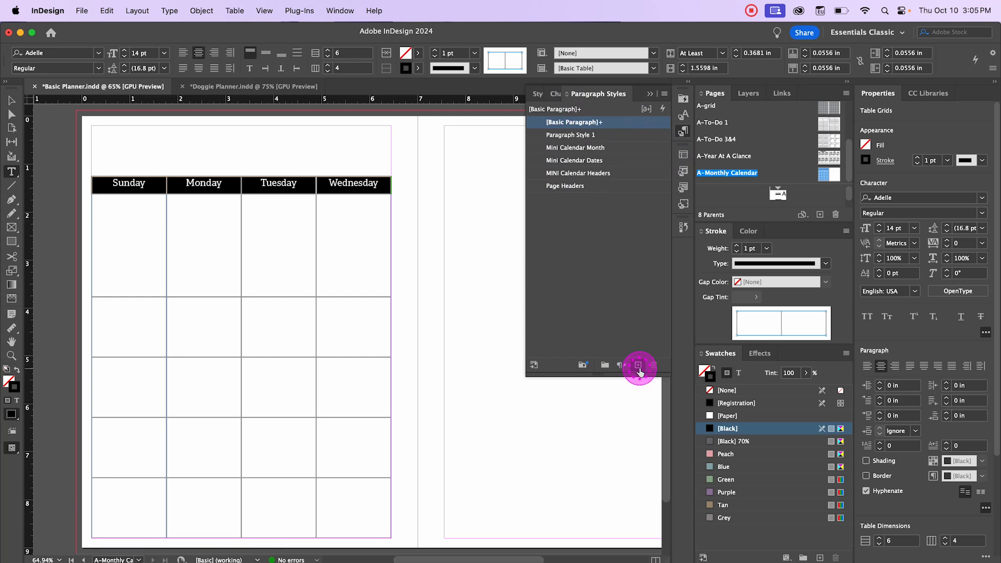
double_click(584, 134)
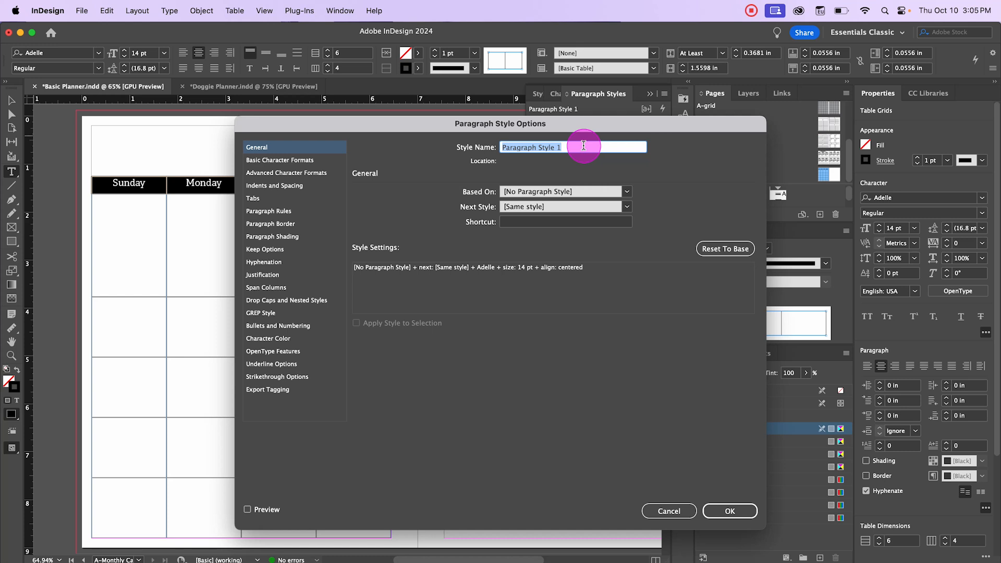
text(Monthly calenda)
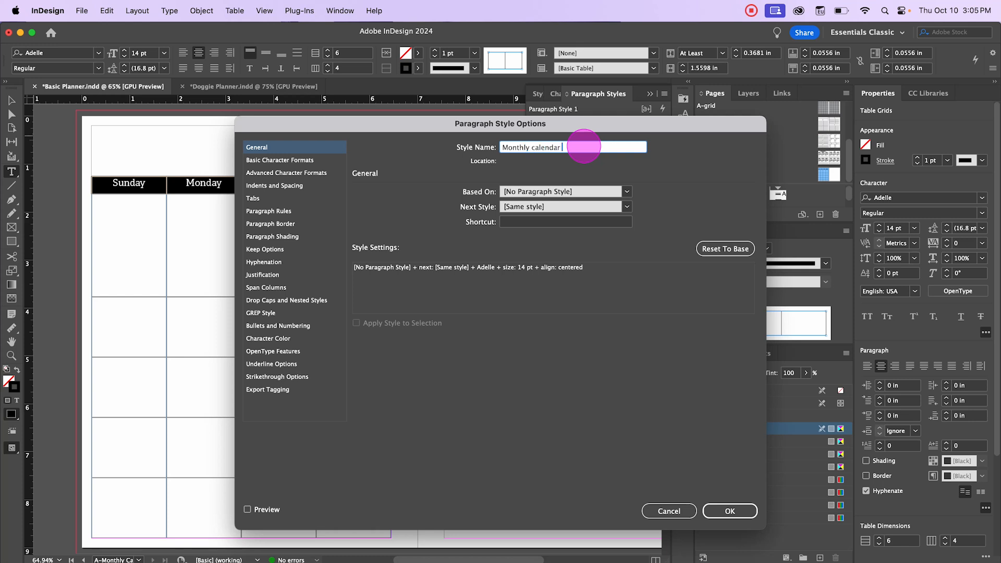
text(rs)
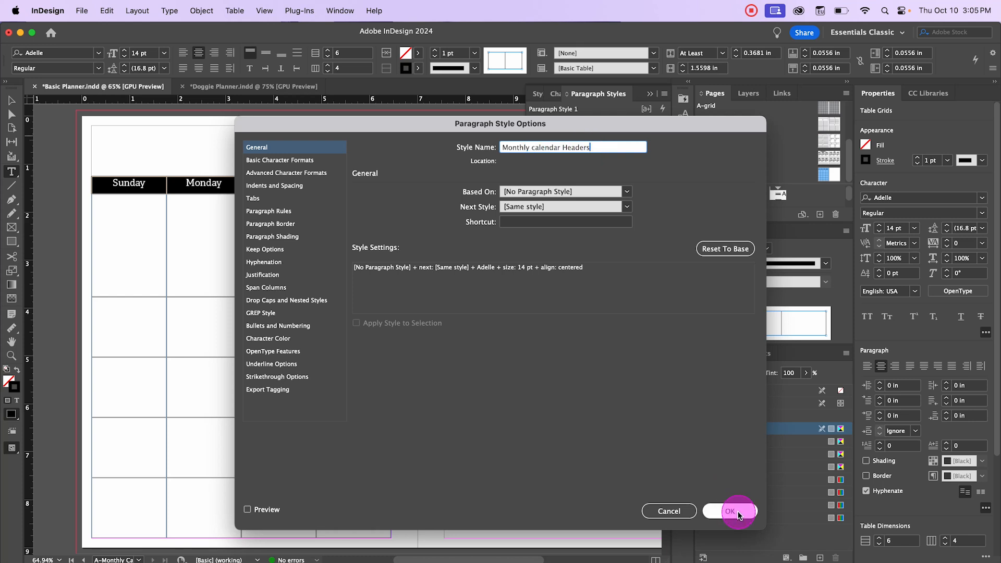
click(729, 511)
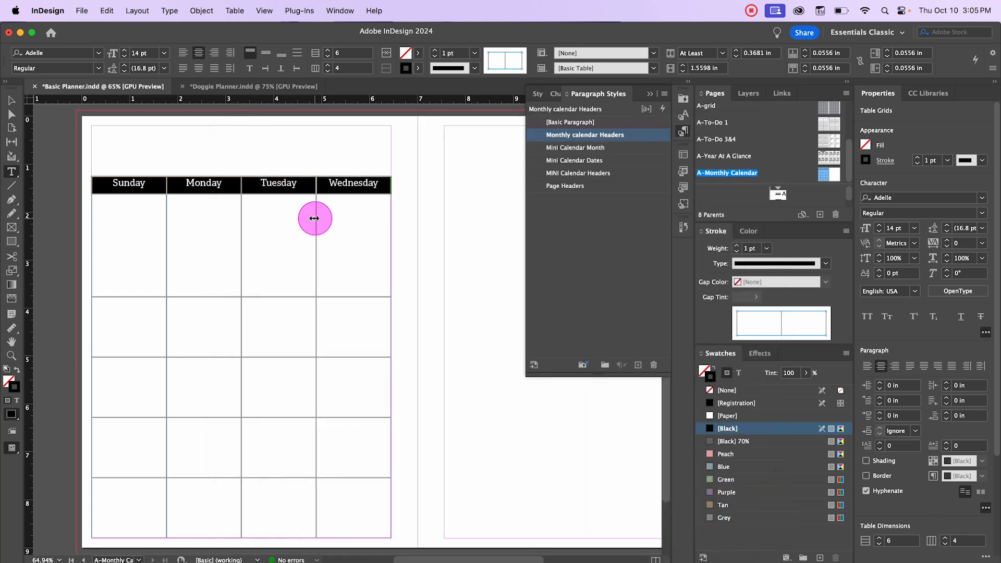
Step: Center the weekday header text vertically within its cells
right_click(160, 186)
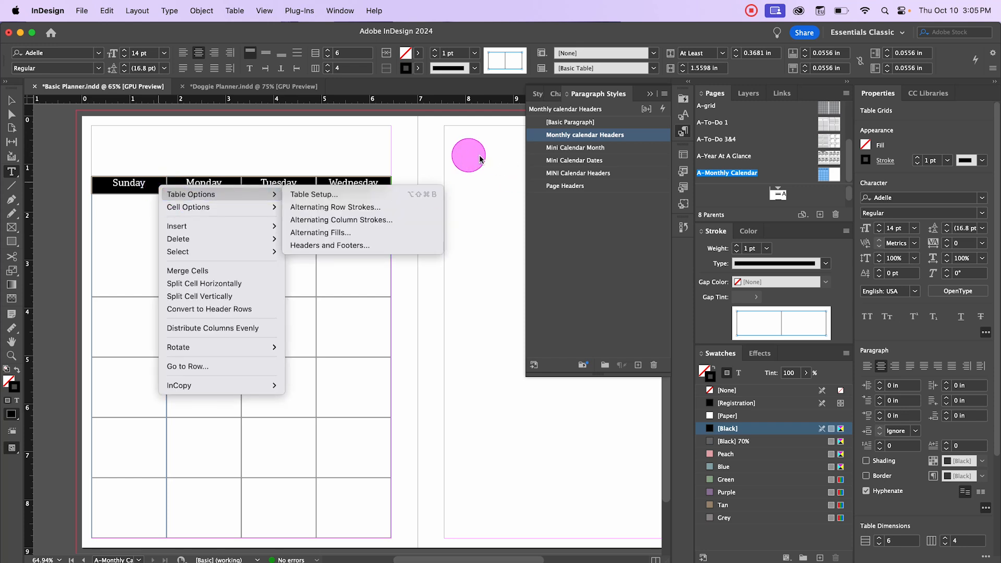
mouse_move(239, 208)
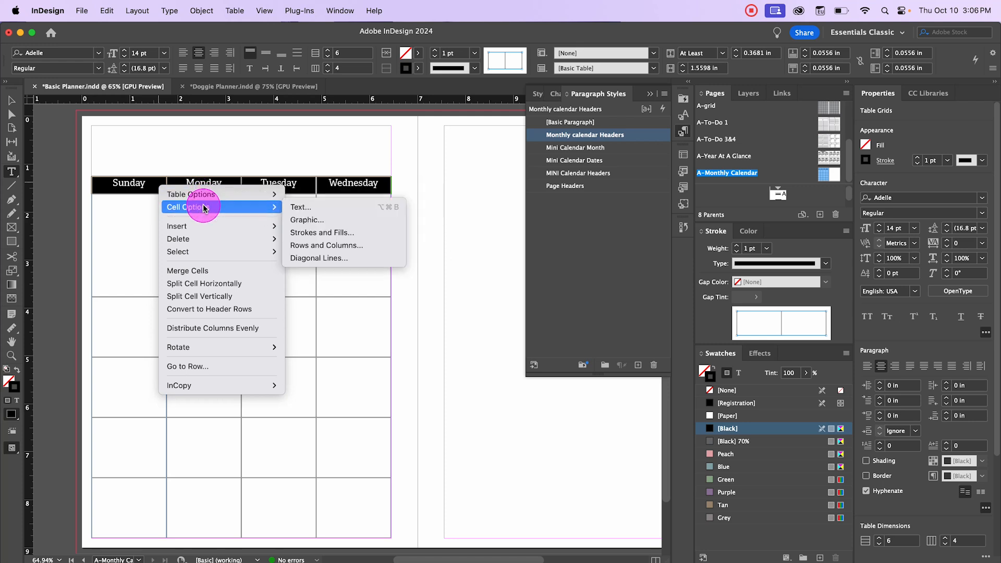
click(308, 207)
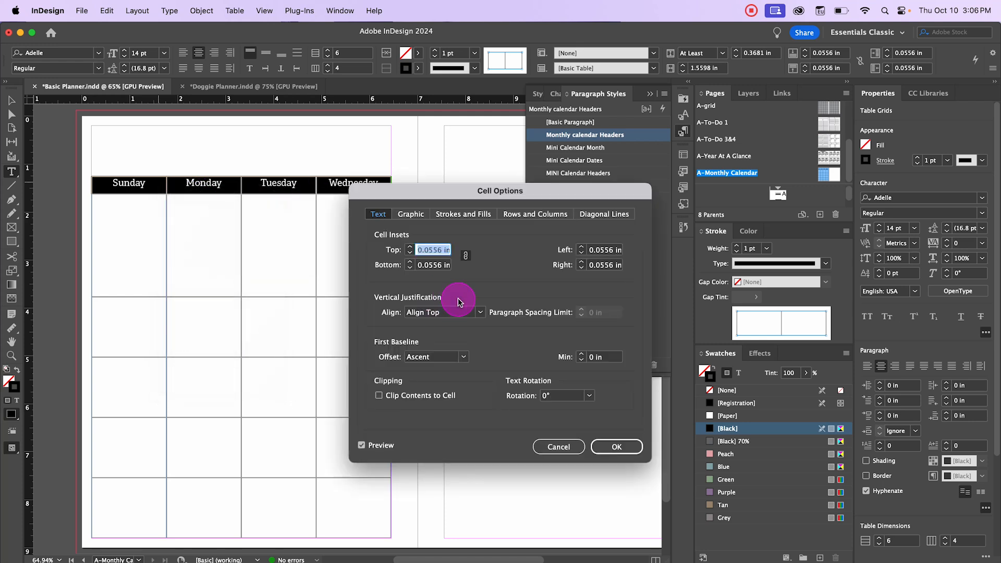
click(479, 312)
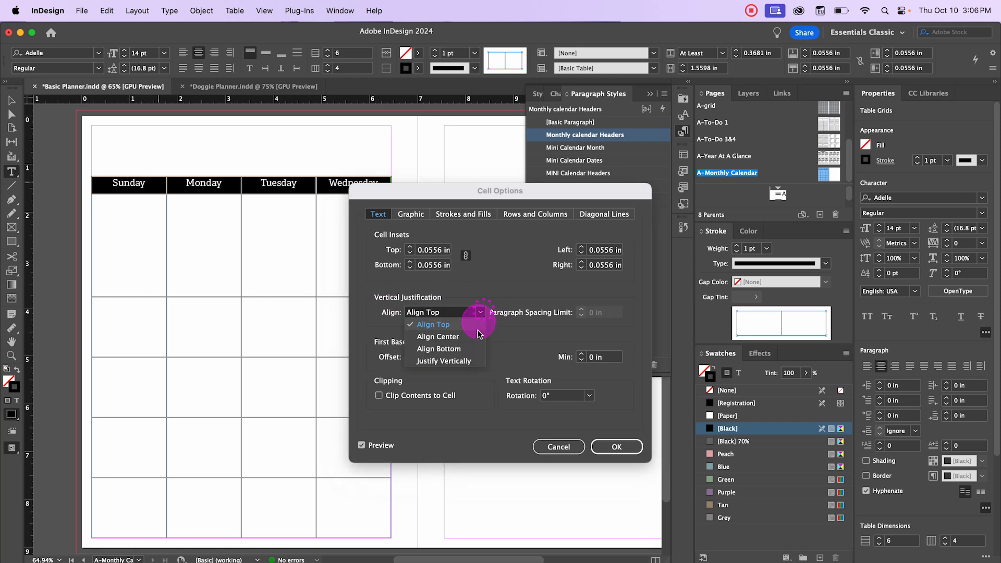
click(475, 337)
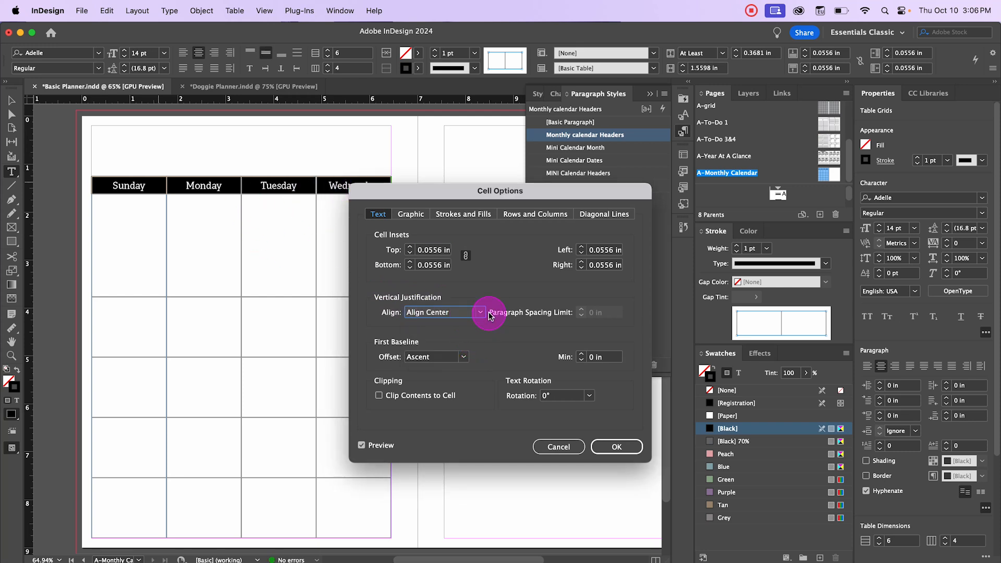
click(616, 447)
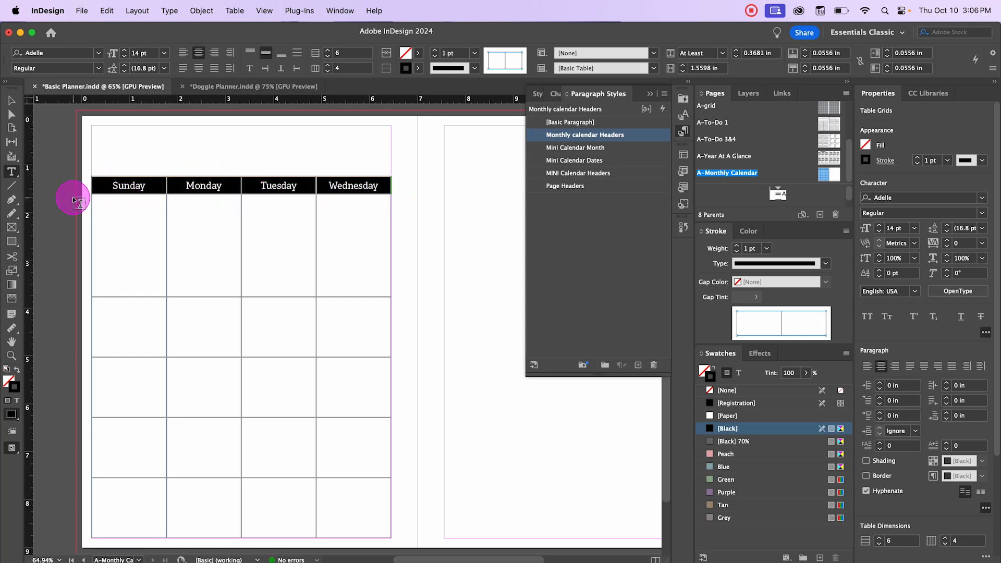
Step: Set the header row's cell stroke weight to 0 pt
click(506, 61)
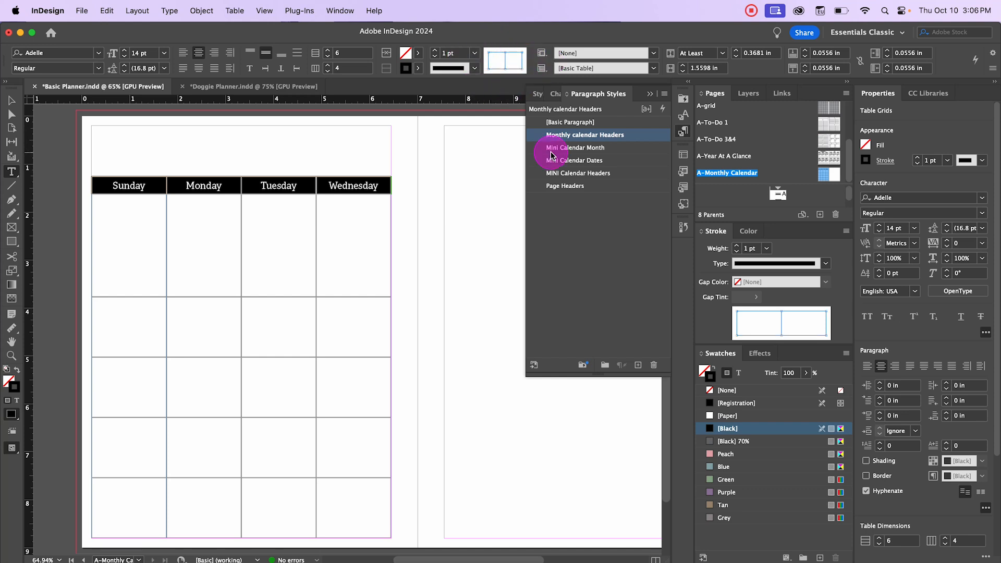
click(475, 53)
click(458, 65)
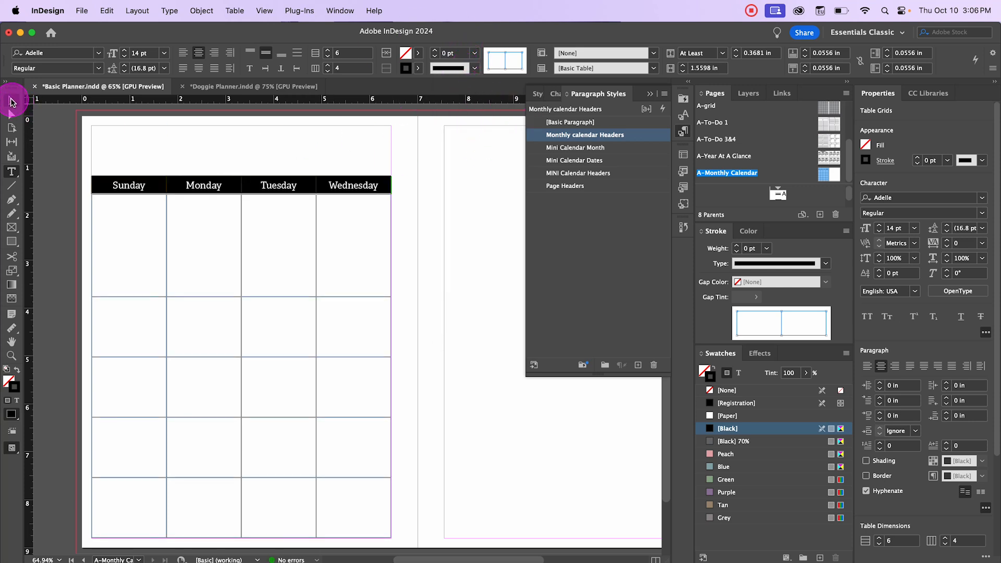
click(12, 101)
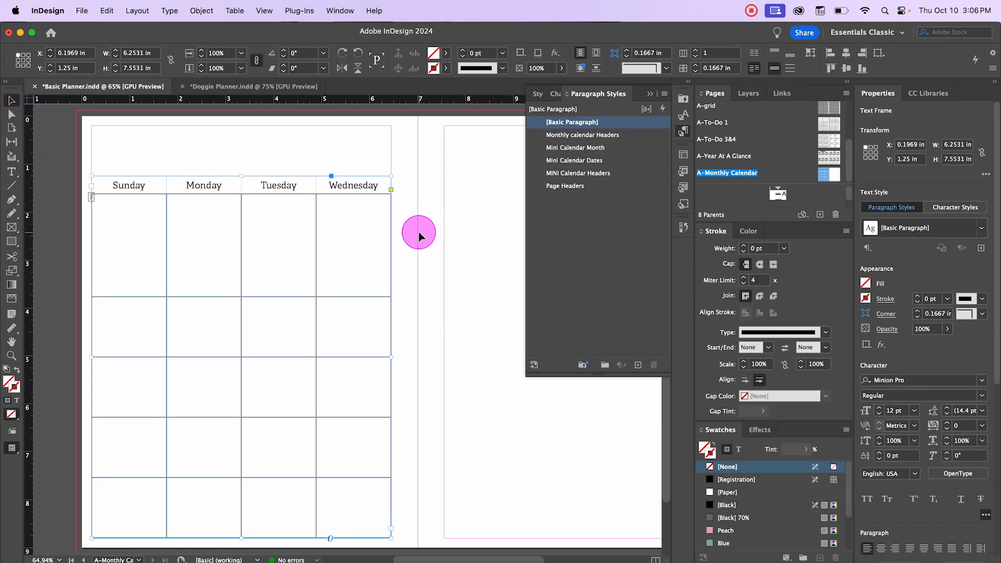
Step: Toggle Preview mode to inspect the table without guides
key(w)
click(418, 235)
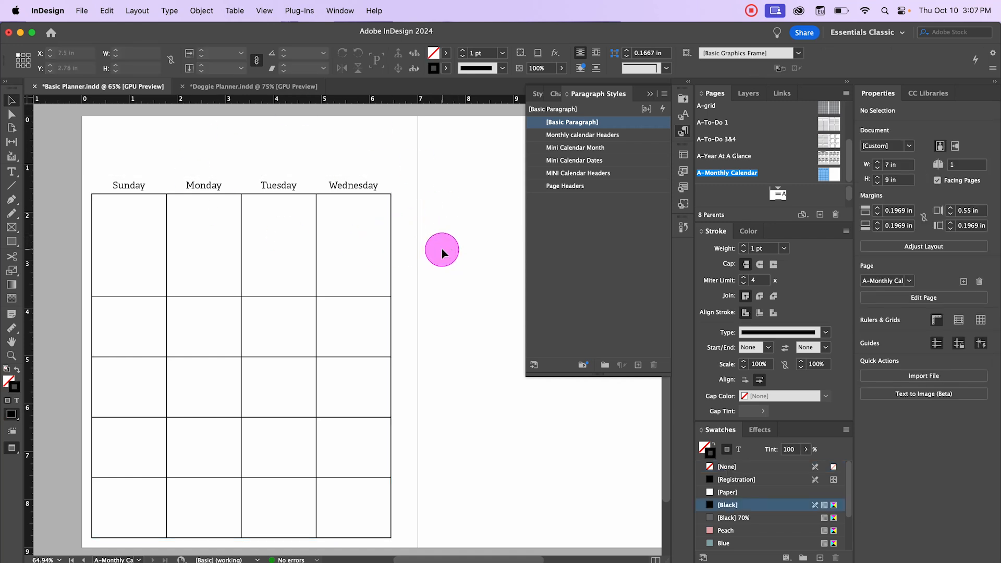
key(w)
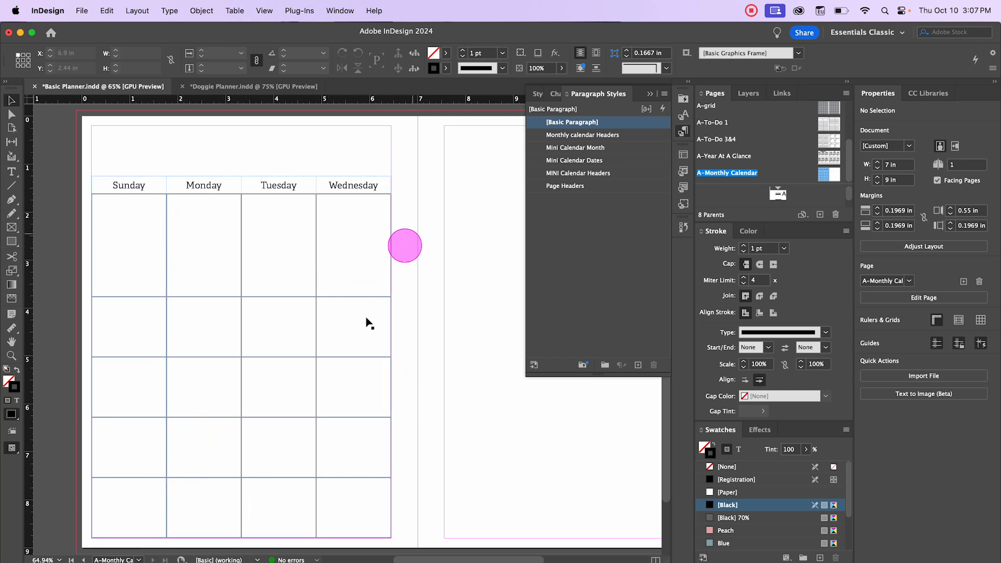
Step: Select the table's body cells and distribute the rows evenly
double_click(122, 211)
drag(119, 210, 360, 514)
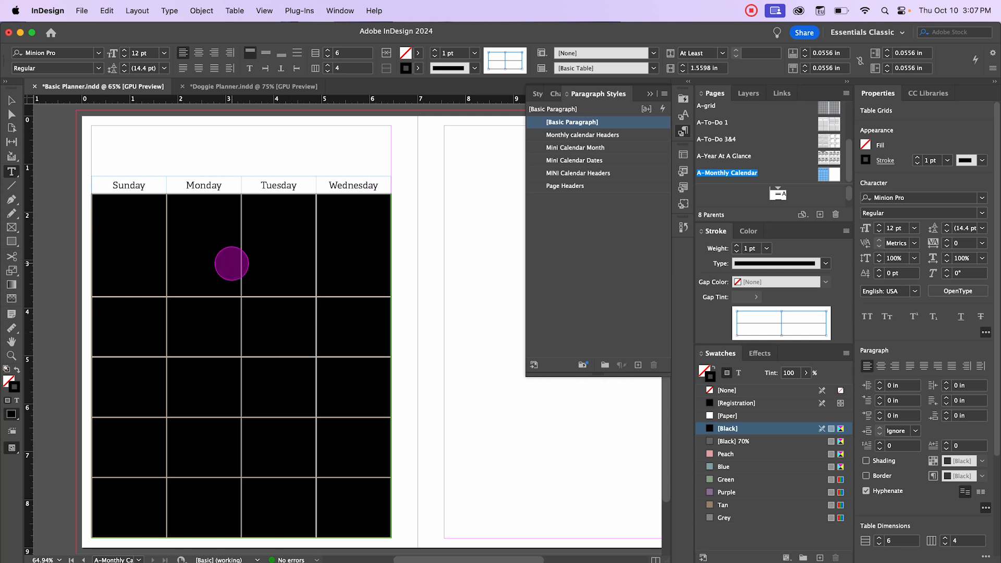
right_click(231, 263)
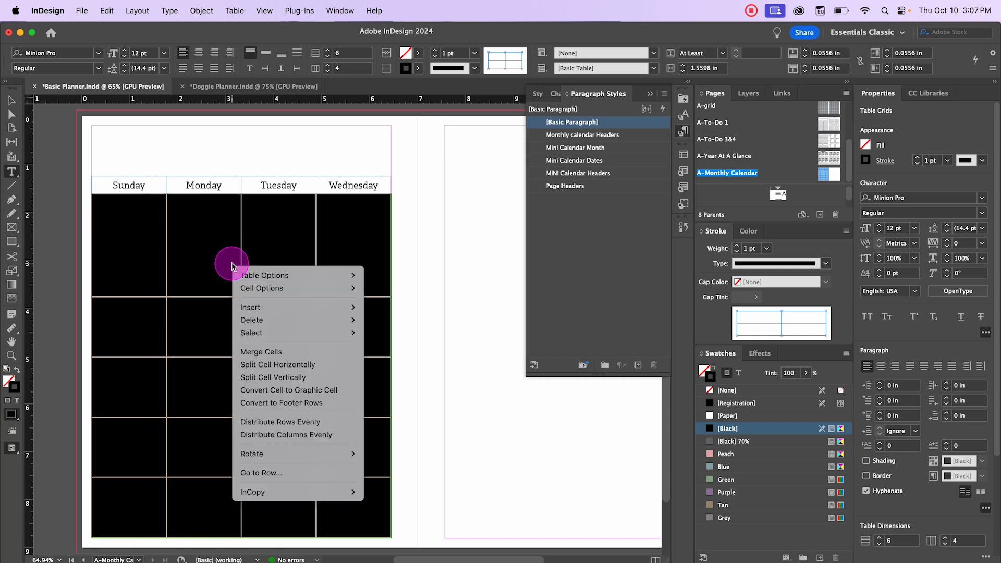
click(347, 426)
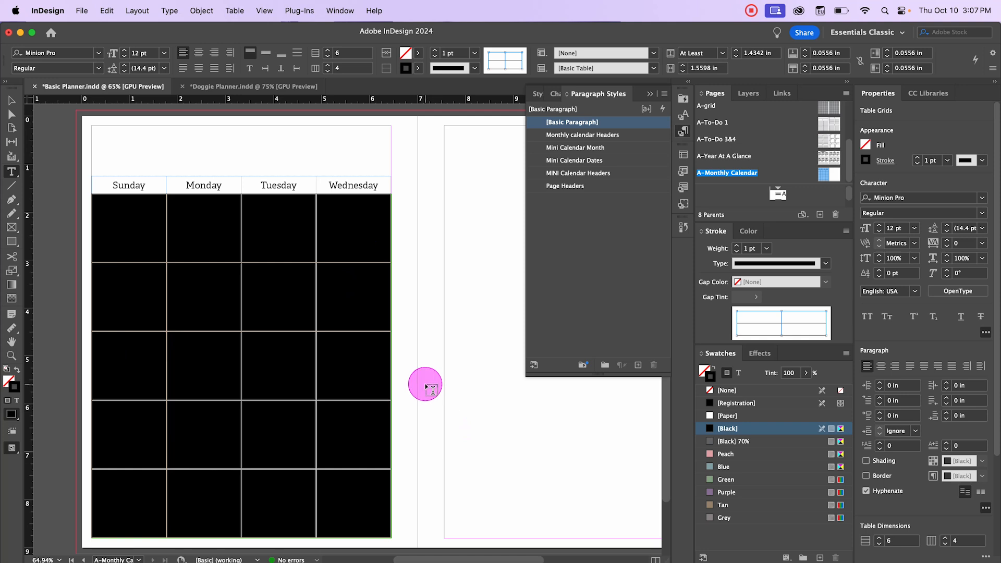
Step: Set the body cells' stroke weight to 0.5 pt and change their stroke colour
click(127, 216)
drag(119, 214, 349, 510)
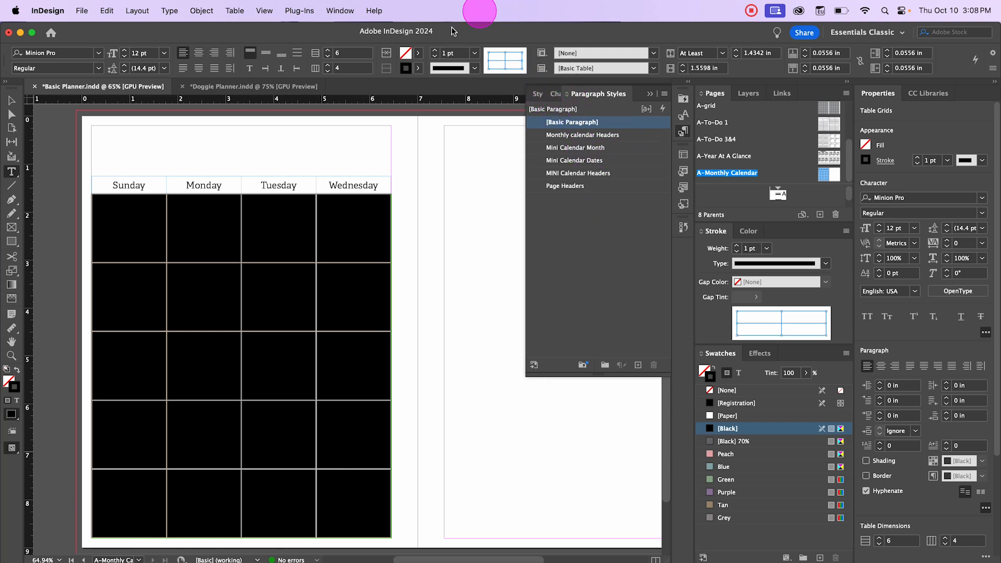
click(475, 55)
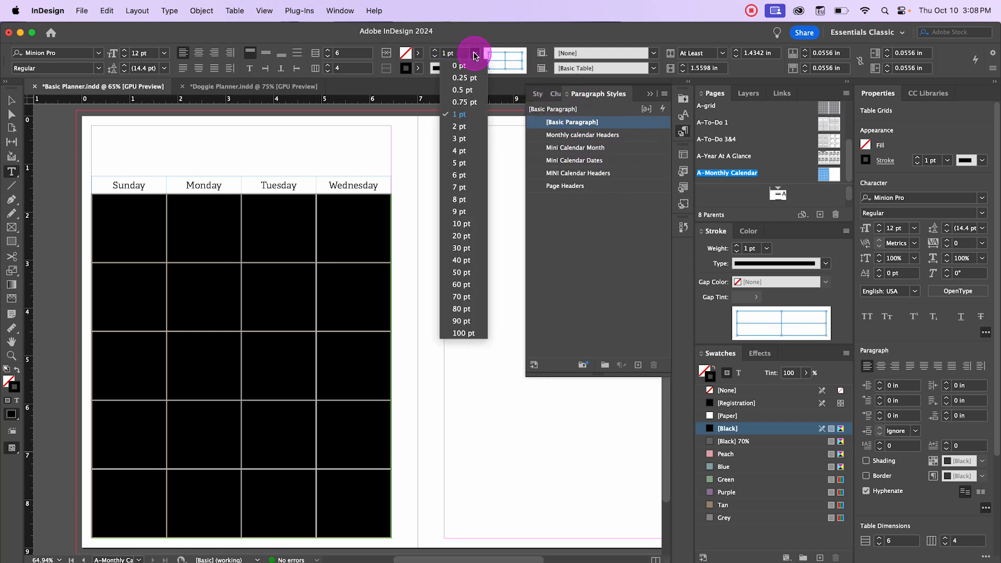
click(463, 98)
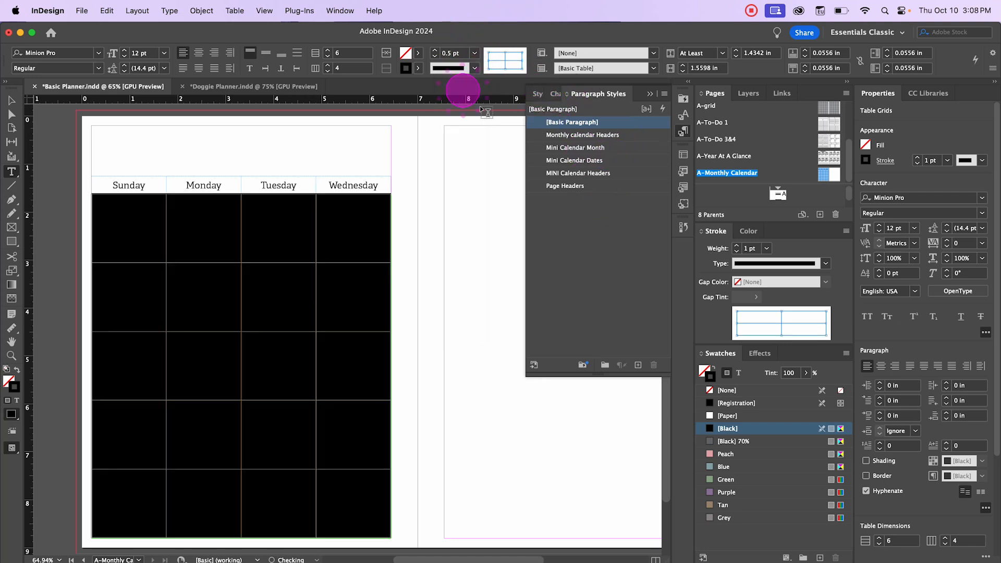
click(418, 68)
click(339, 155)
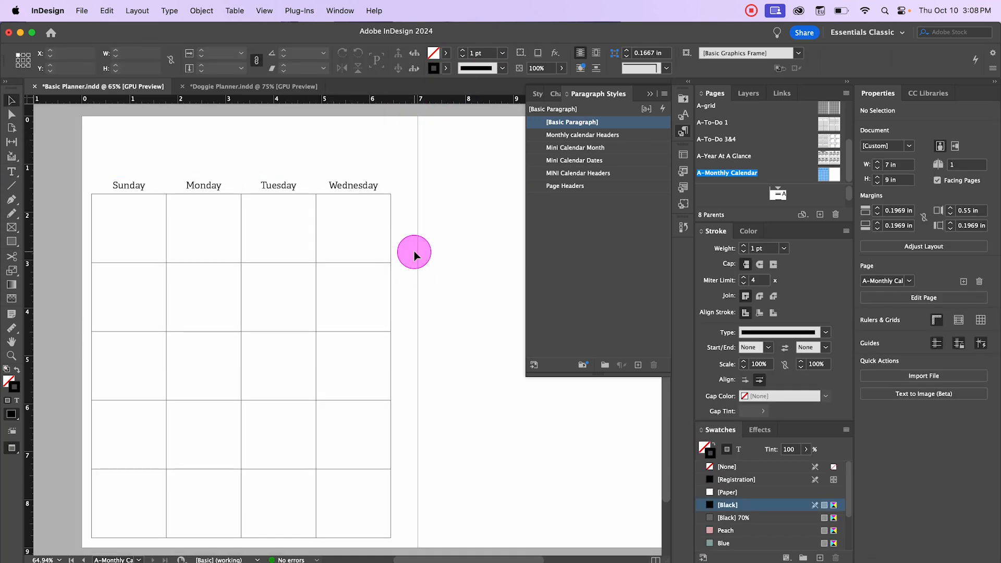
Step: Duplicate the table frame onto the right page at the same height as the original
key(w)
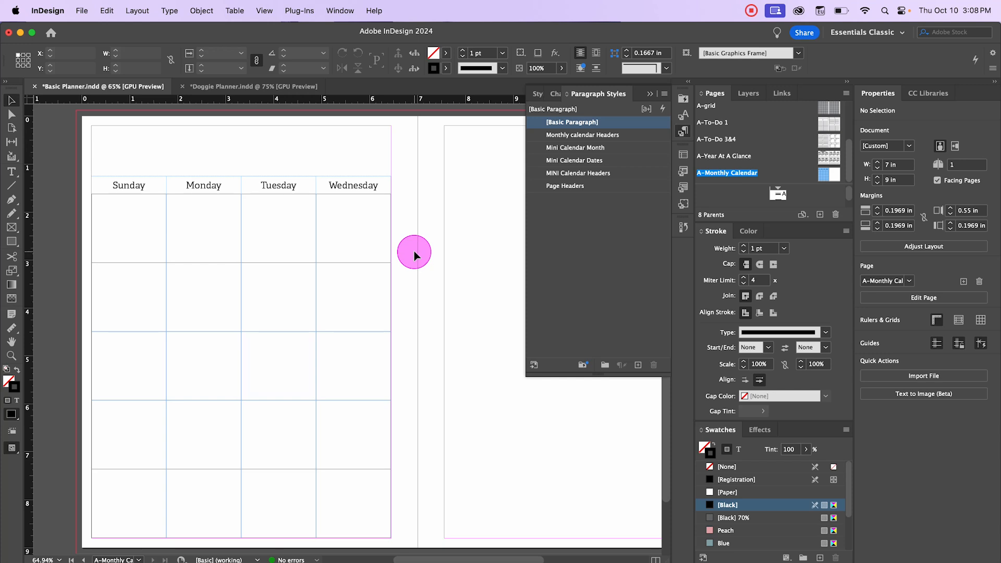
click(651, 95)
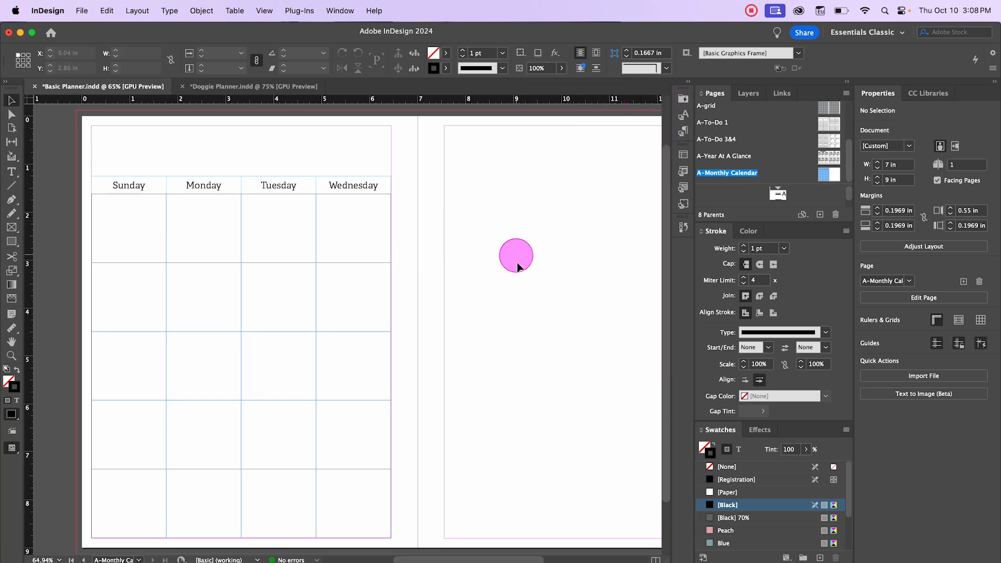
key(super+minus)
scroll(494, 283, right, 5)
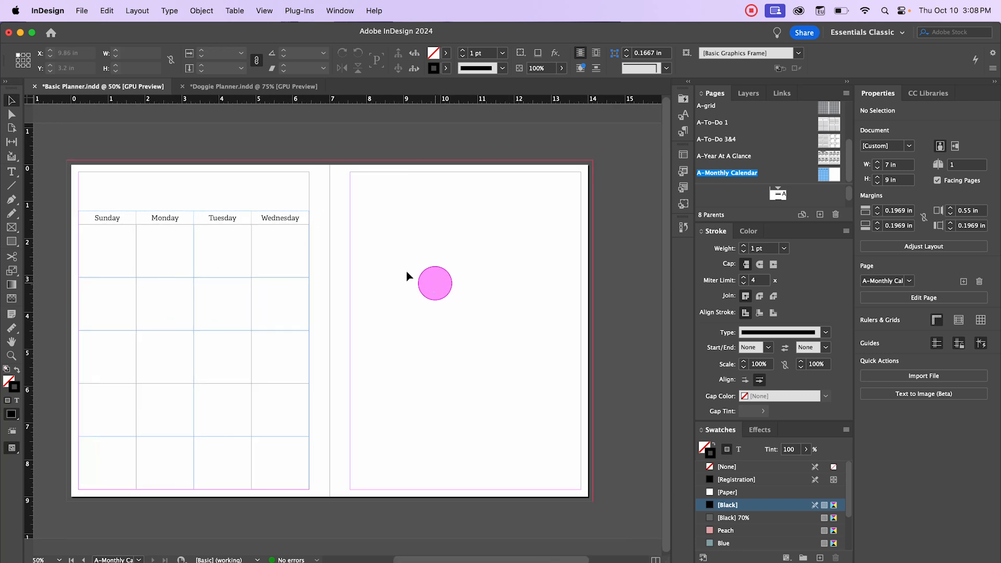
click(165, 225)
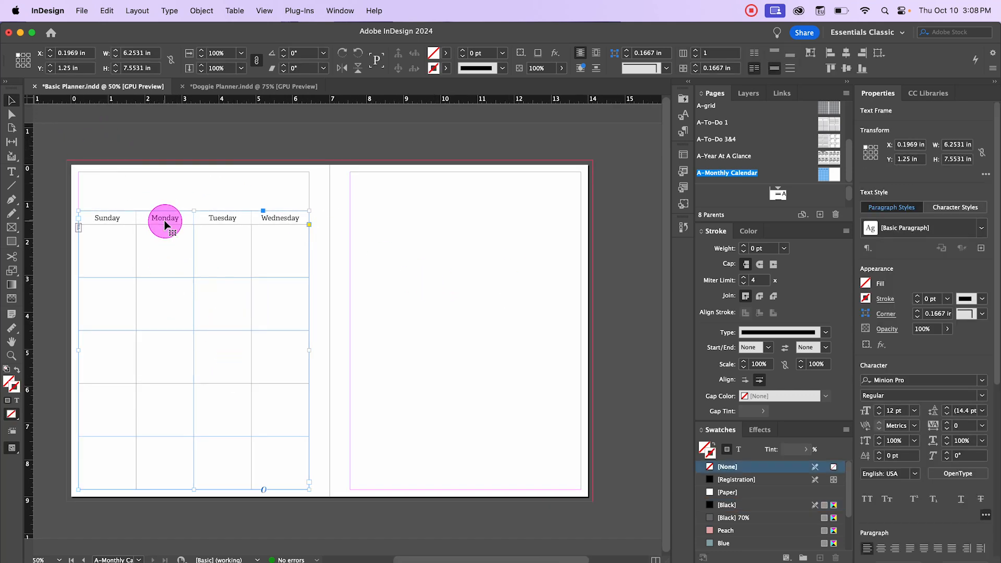
click(196, 168)
click(205, 269)
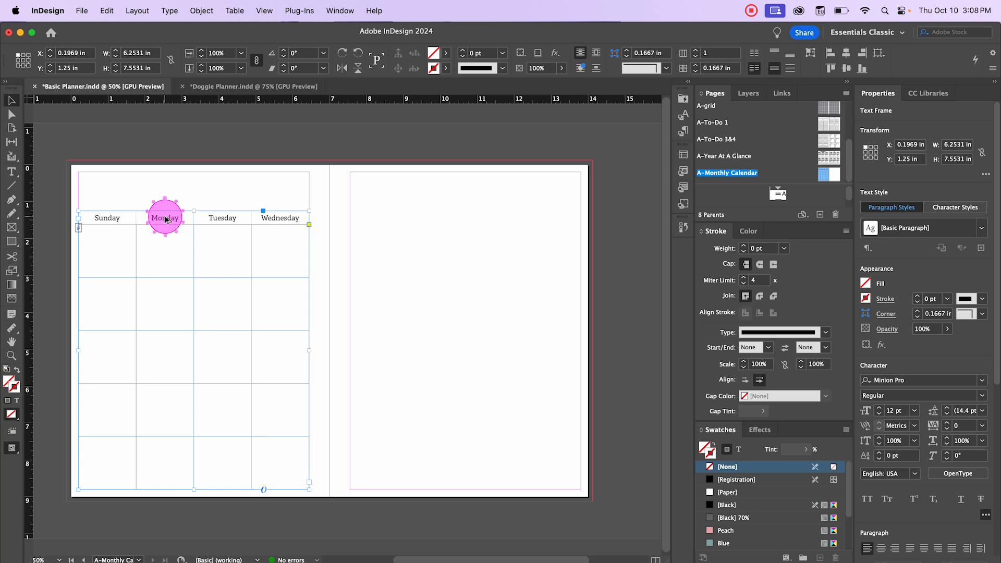
drag(165, 219, 438, 224)
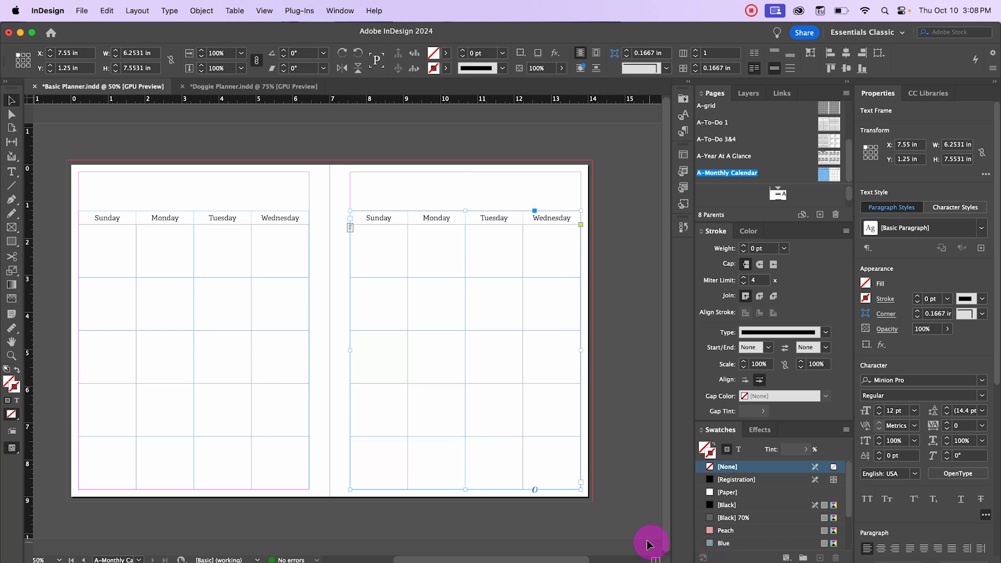
Step: Rename the copied table's first three headers to Thursday, Friday and Saturday
click(359, 150)
key(super+=)
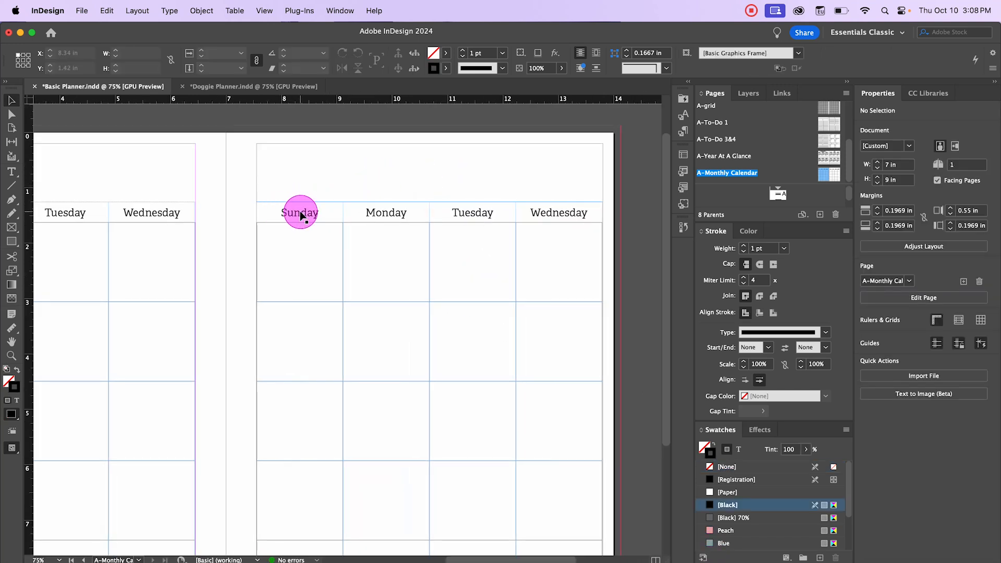
double_click(304, 212)
drag(322, 211, 272, 212)
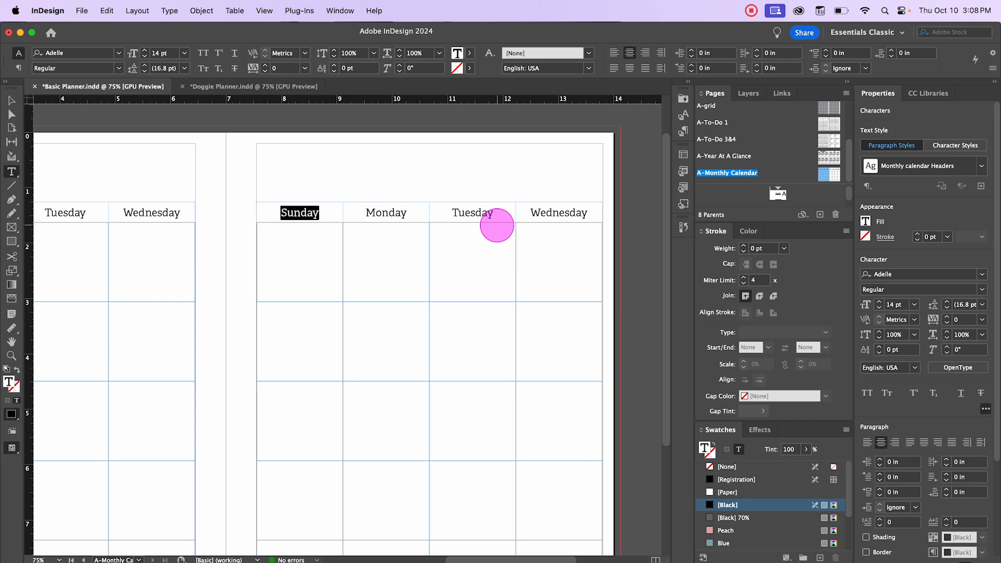
text(Thrusday)
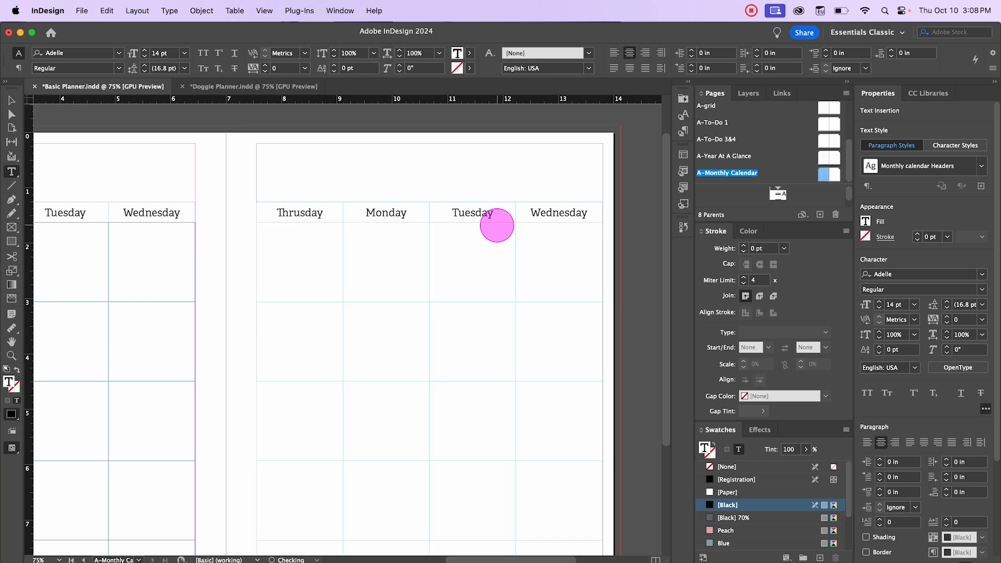
key(BackSpace)
key(BackSpace)
key(BackSpace)
text(day)
key(Tab)
text(Friday)
key(Tab)
text(Saturday)
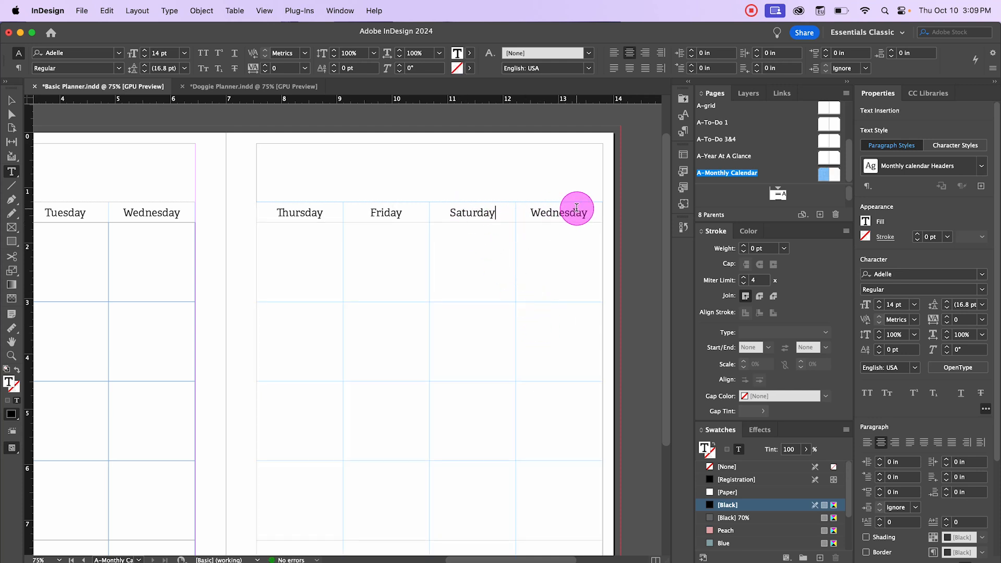
Step: Delete the fourth column of the copied table
key(Down)
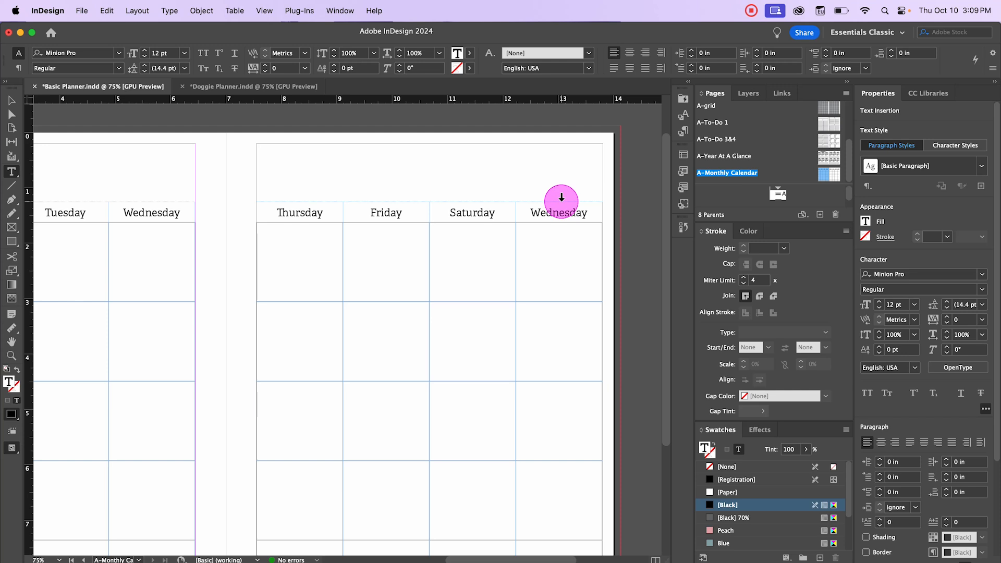
click(561, 197)
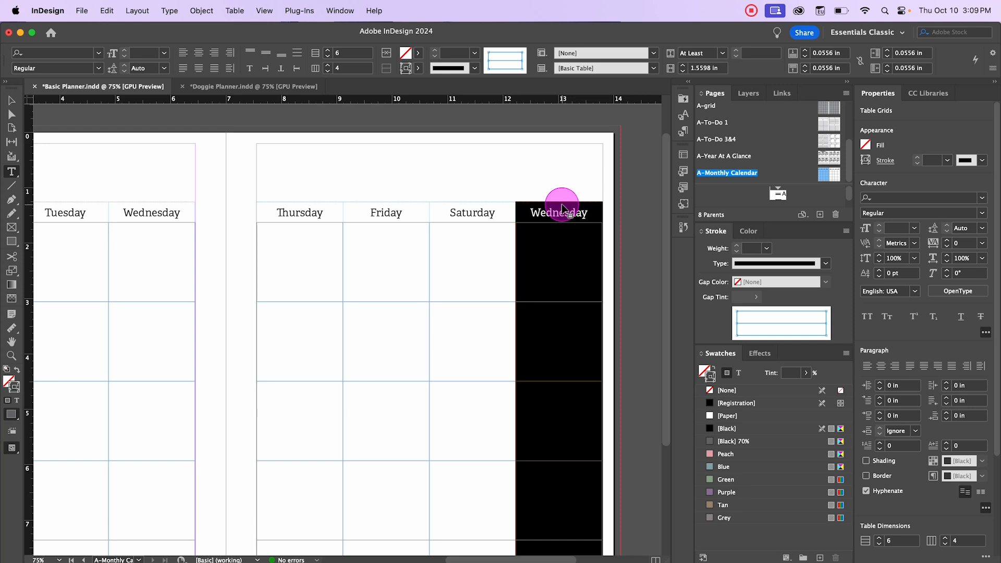
right_click(563, 208)
mouse_move(585, 264)
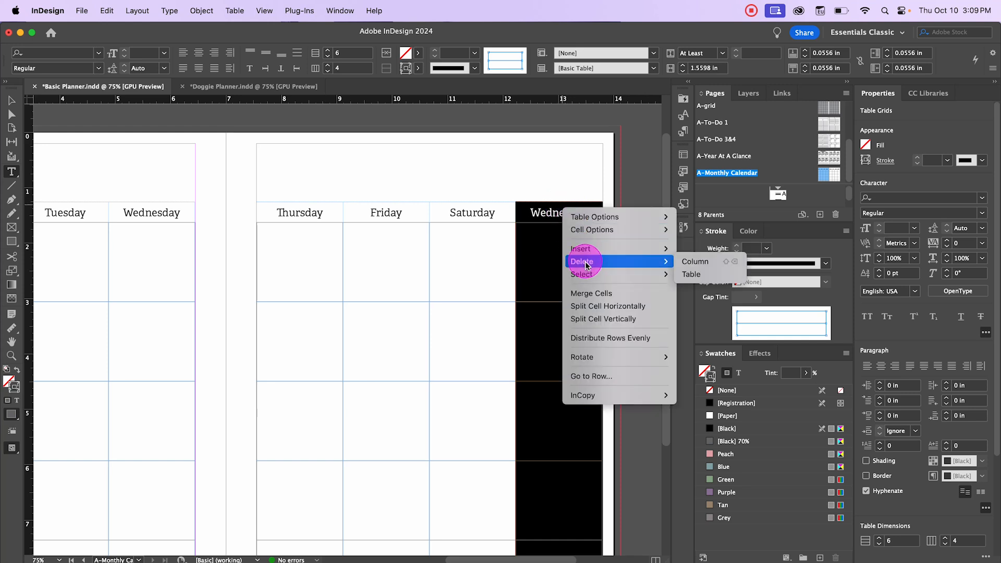
click(682, 265)
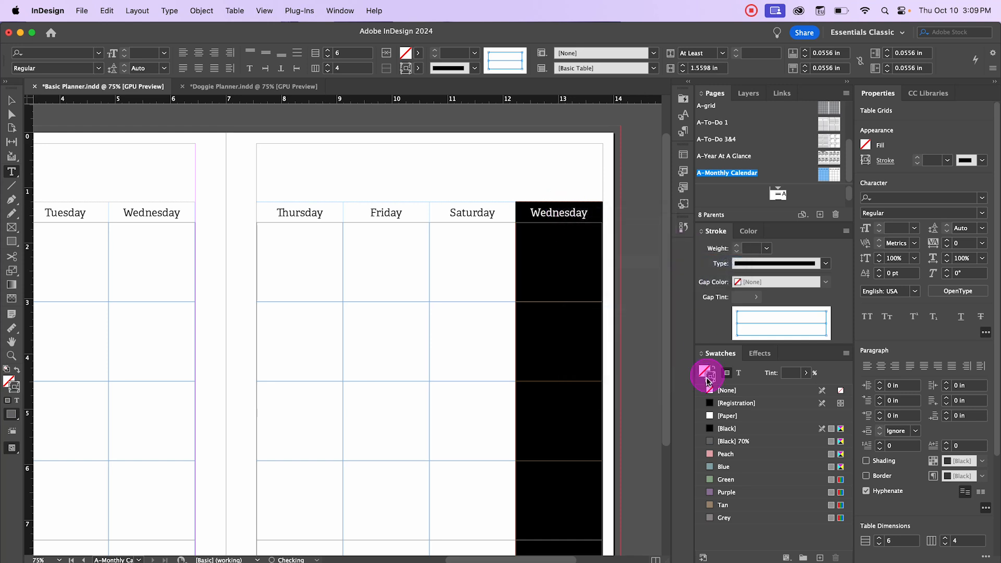
click(409, 163)
scroll(574, 281, down, 1)
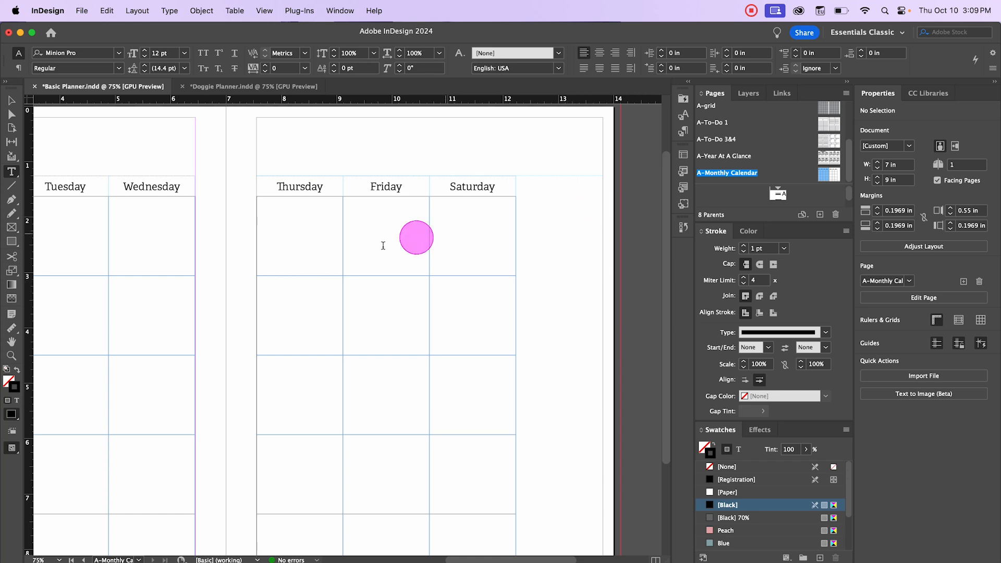
scroll(368, 272, right, 1)
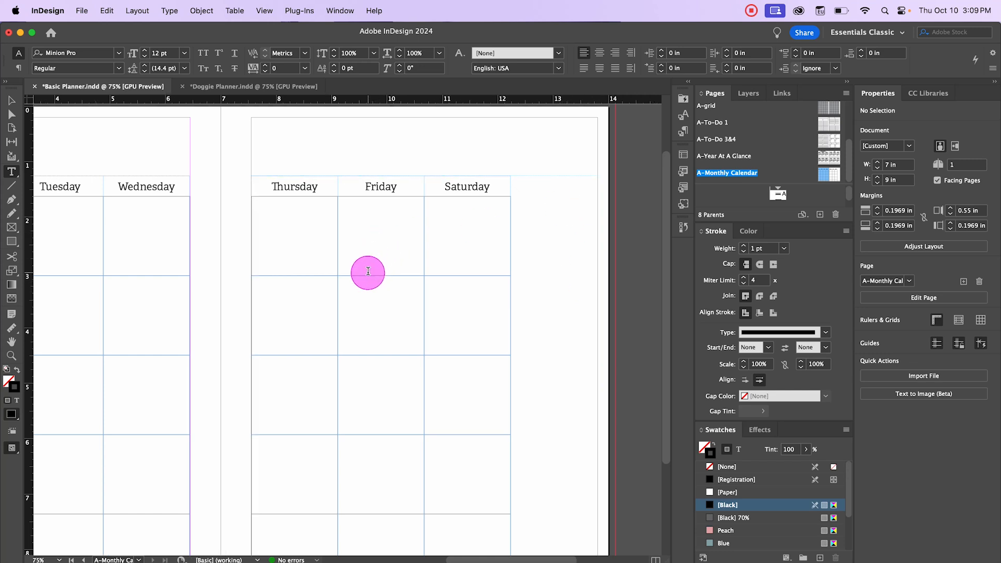
key(super+minus)
drag(259, 188, 359, 201)
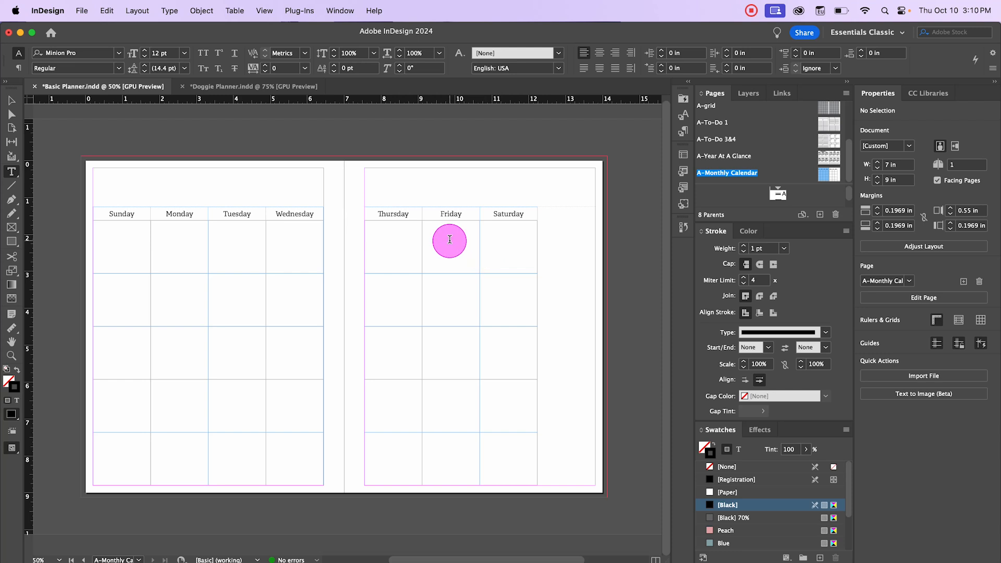
Step: Number the first body cells under Friday and Saturday on the right page as 1 and 2
click(449, 240)
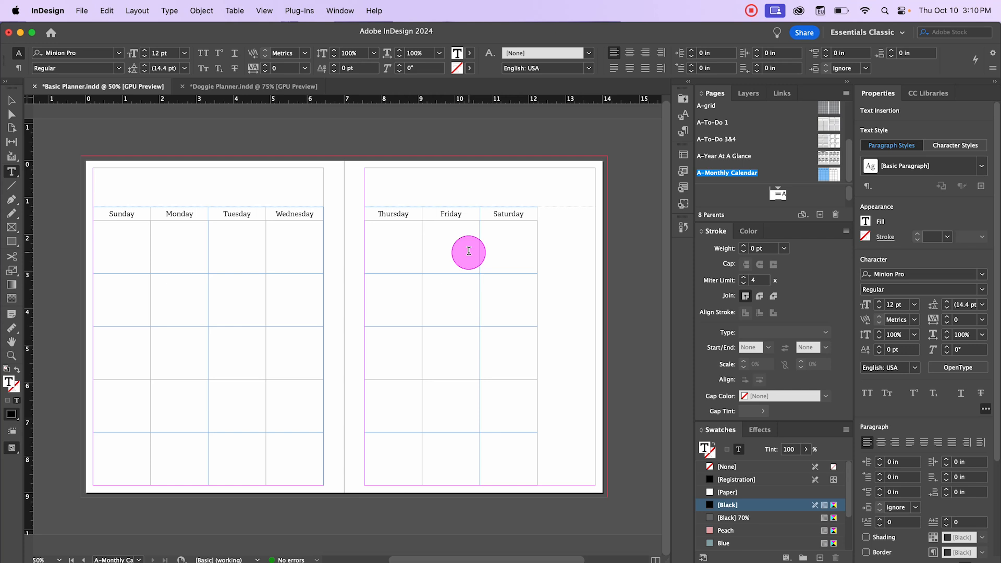
text(1)
key(Tab)
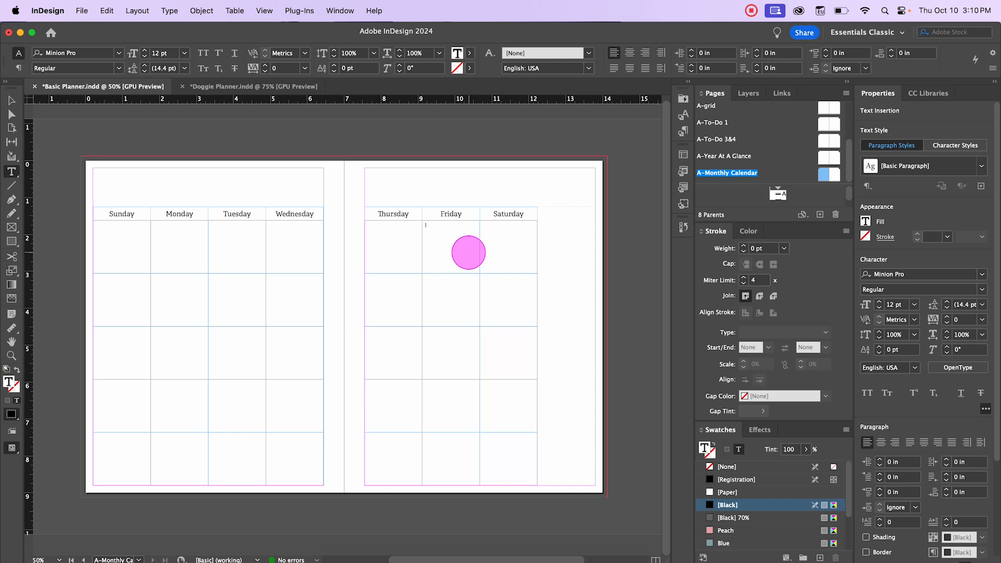
text(2)
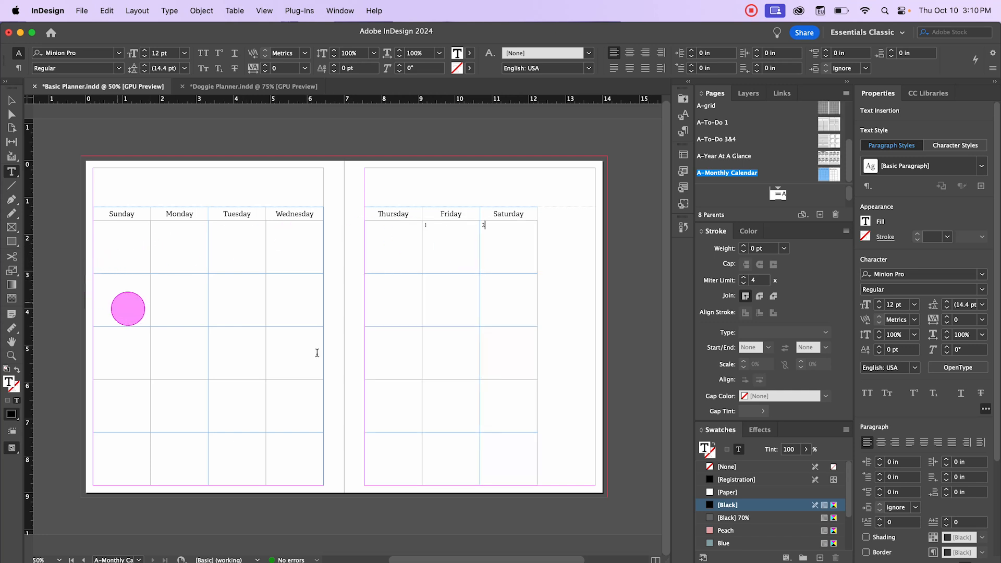
Step: Fill the second row of the left-page table with the dates 3, 4, 5 and 6
click(385, 275)
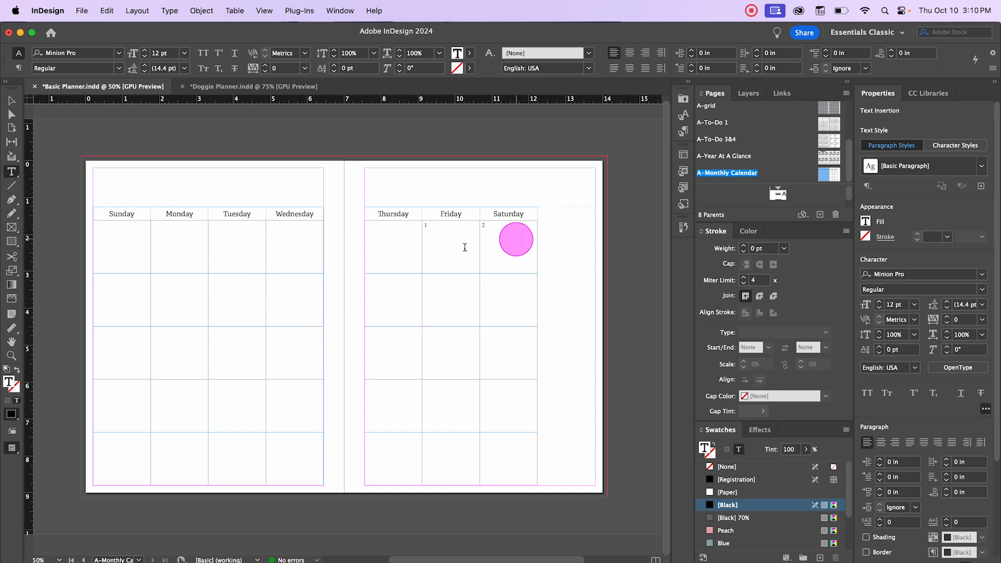
click(123, 296)
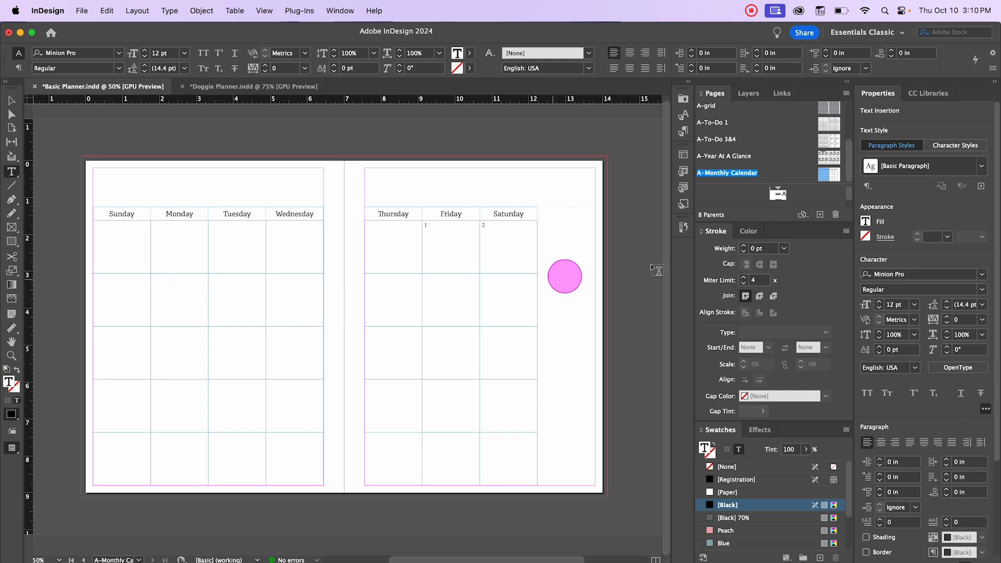
text(3)
key(Tab)
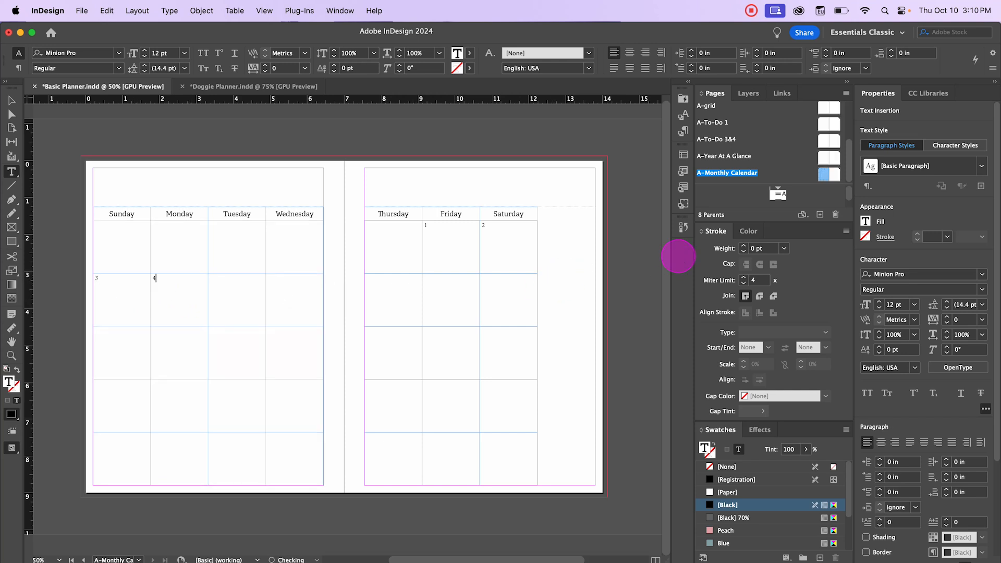
text(4)
key(Tab)
text(5)
key(Tab)
text(6)
Step: Fill the remaining right-page rows with dates 7–9, 14–16, 21–23 and 28–30 under Thursday to Saturday
click(374, 283)
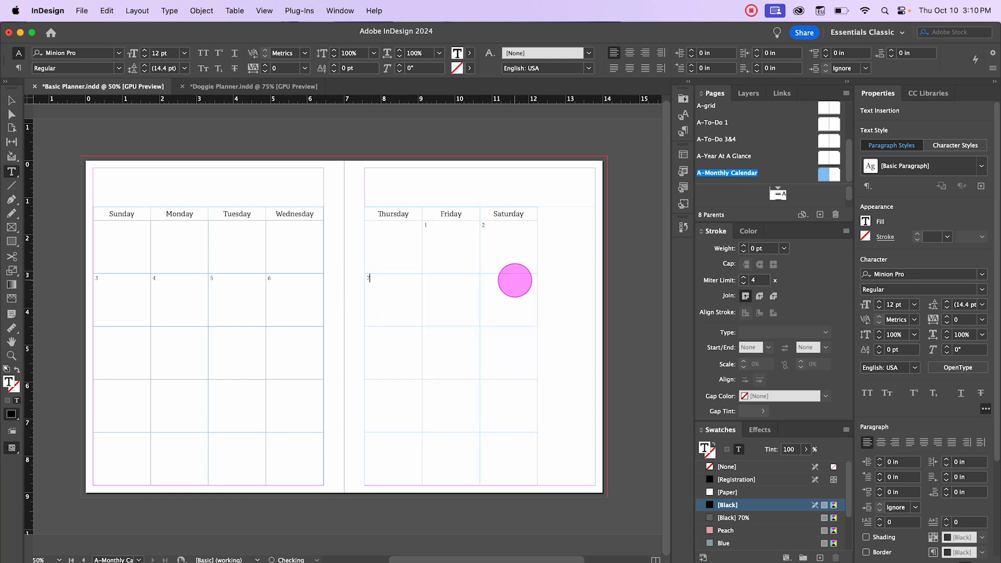
text(7)
key(Tab)
text(8)
key(Tab)
text(9)
key(Tab)
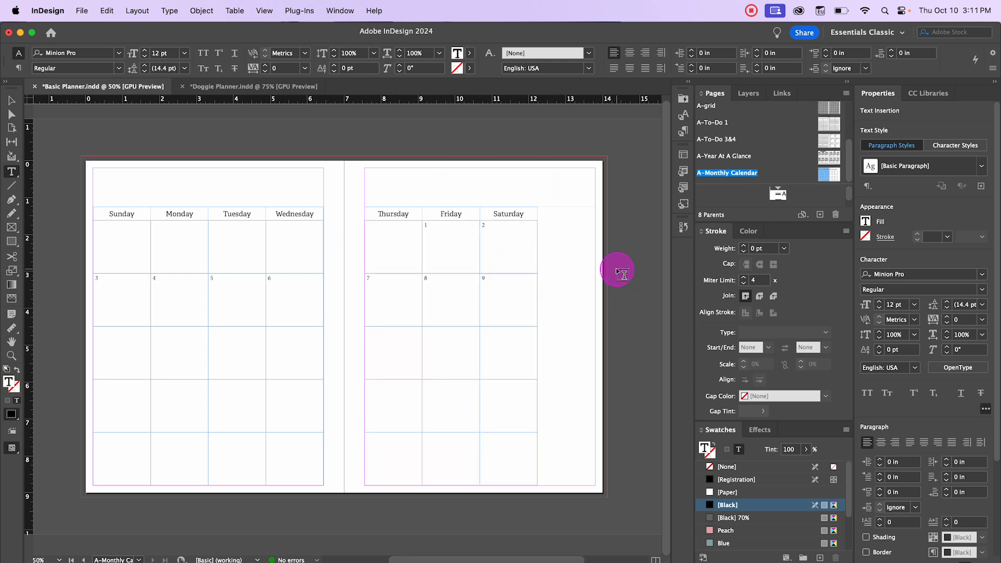
text(14)
key(Tab)
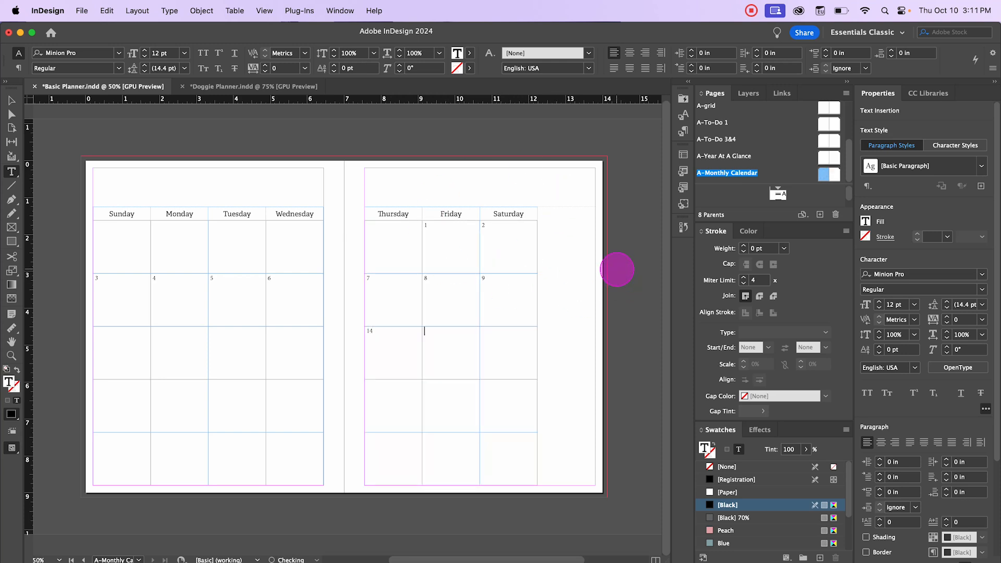
text(15)
key(Tab)
text(1)
key(Tab)
text(21)
key(Tab)
text(22)
key(Tab)
text(28)
key(Tab)
text(29)
key(Tab)
text(30)
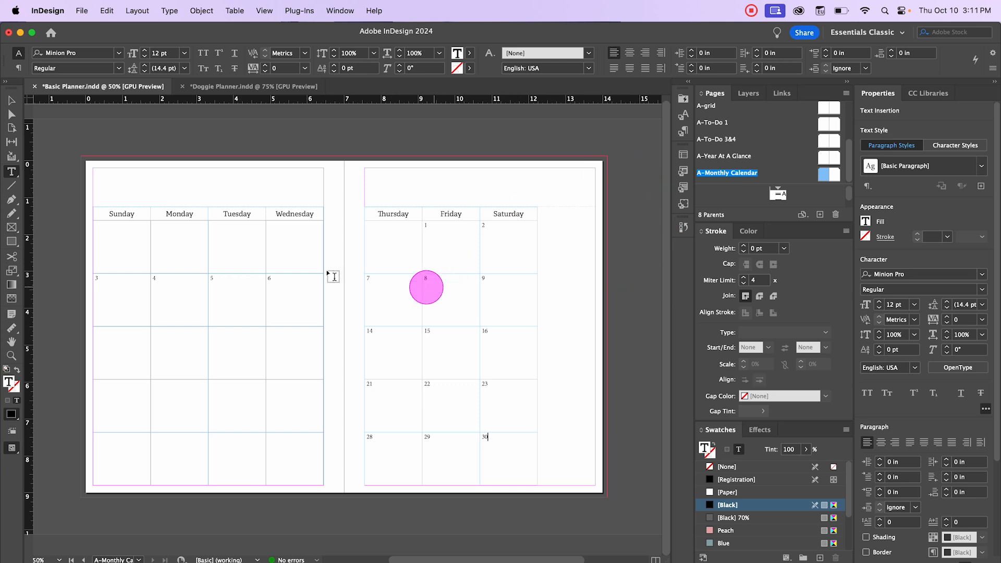
Step: Fill the left-page rows below with dates 10–13, 17–20 and 24–27 under Sunday to Wednesday
click(134, 336)
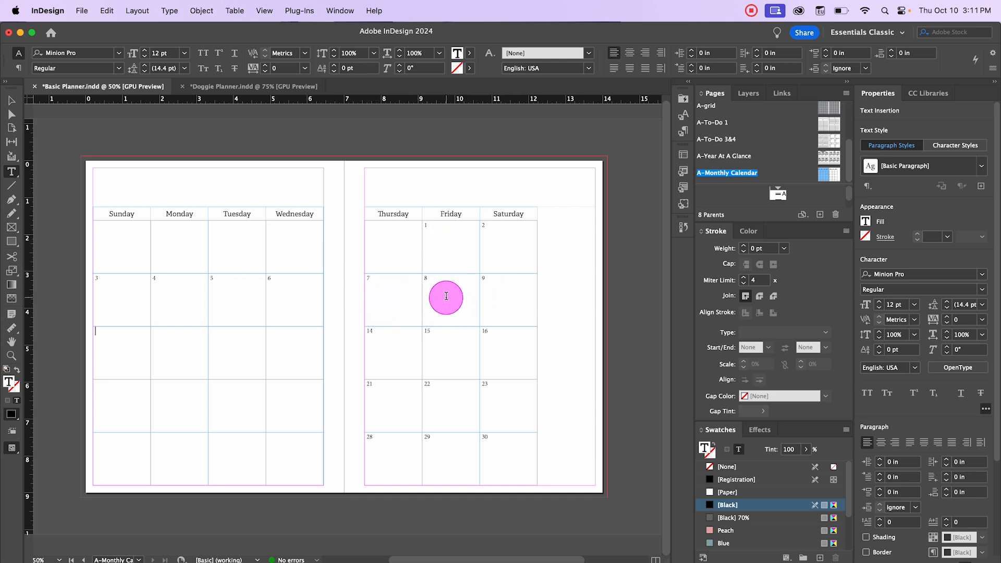
text(10)
key(Tab)
text(11)
key(Tab)
text(12)
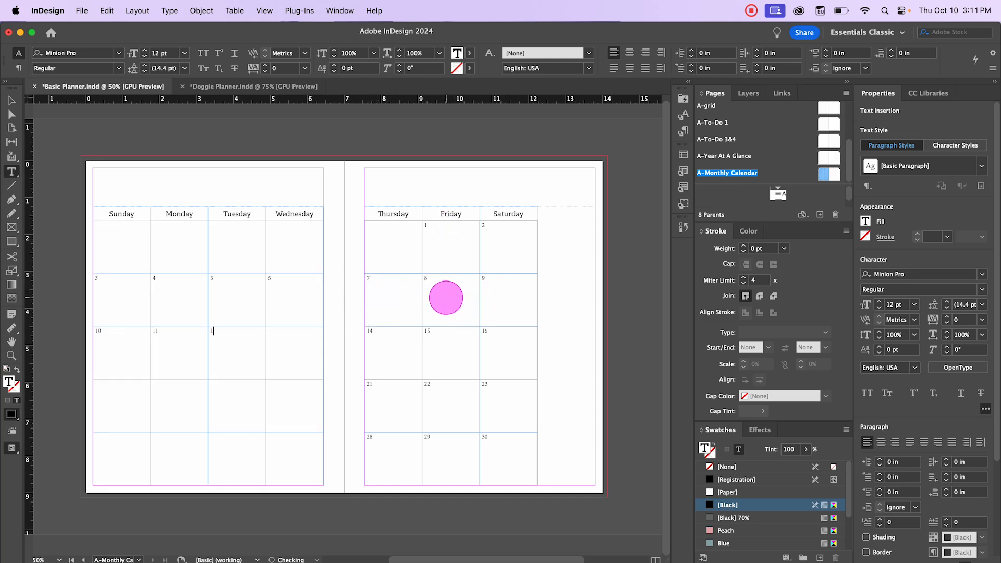
key(Tab)
text(1)
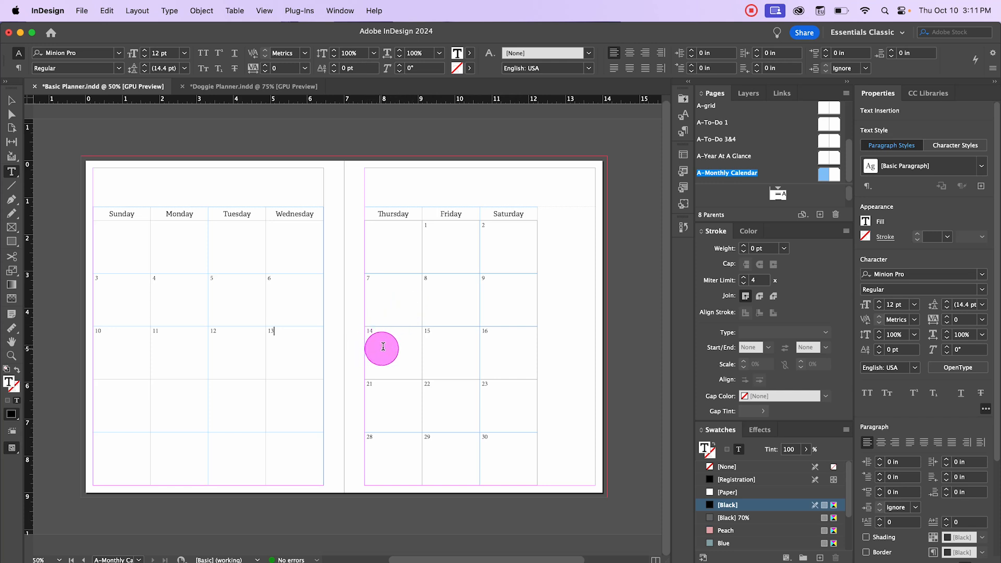
text(3)
key(Tab)
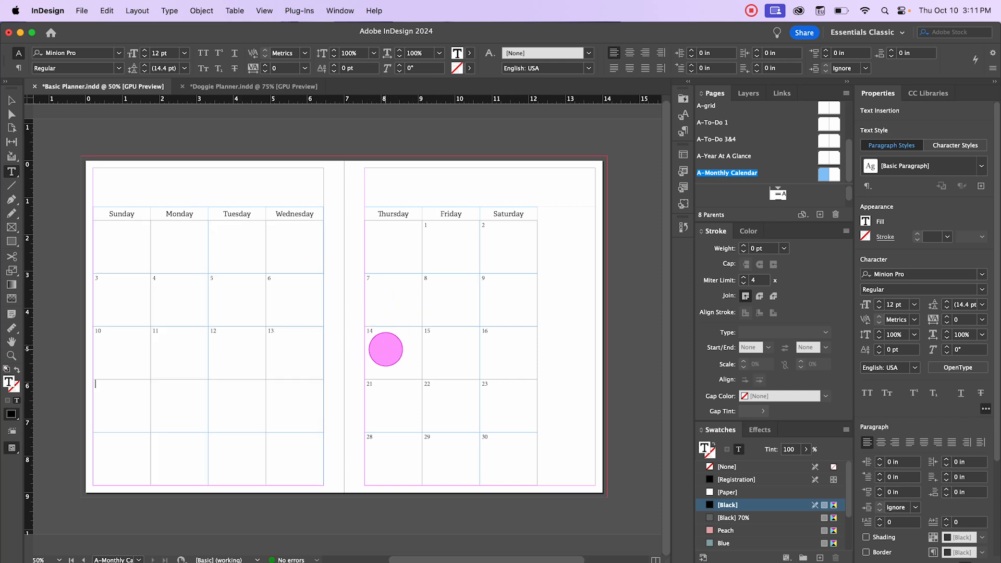
text(17)
key(Tab)
text(18)
key(Tab)
text(19)
key(Tab)
text(0)
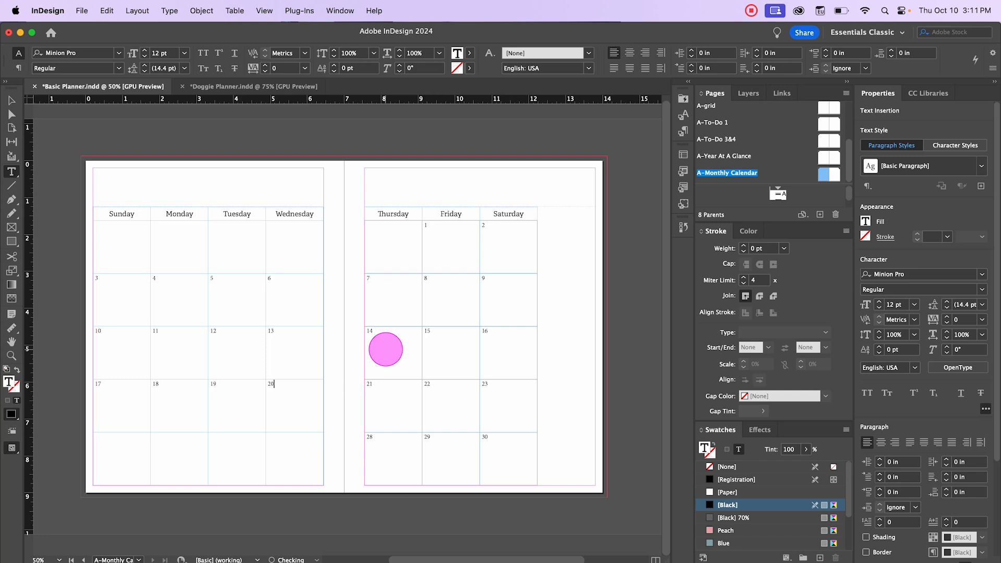
key(Tab)
text(24)
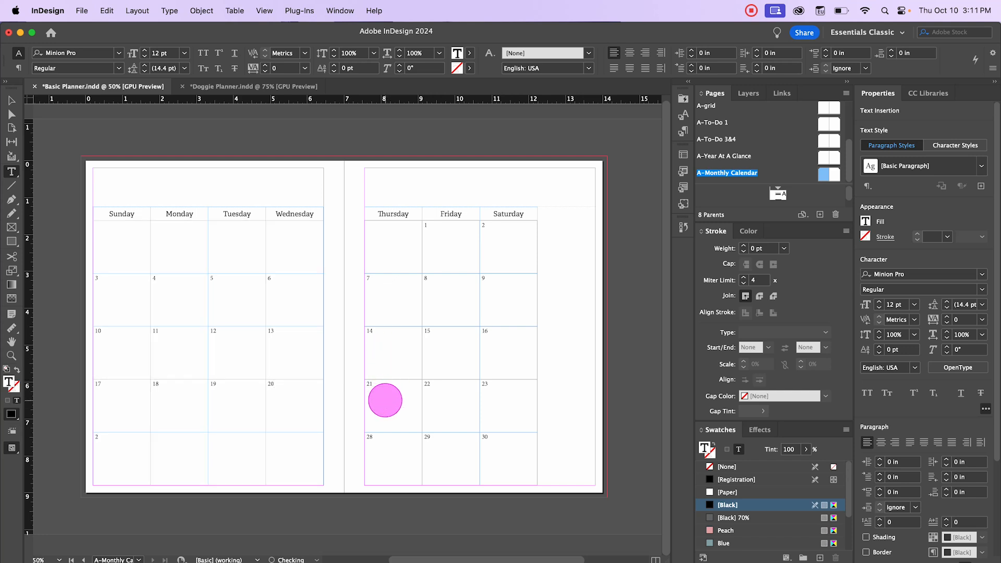
key(Tab)
text(25)
key(Tab)
text(26)
key(Tab)
text(2)
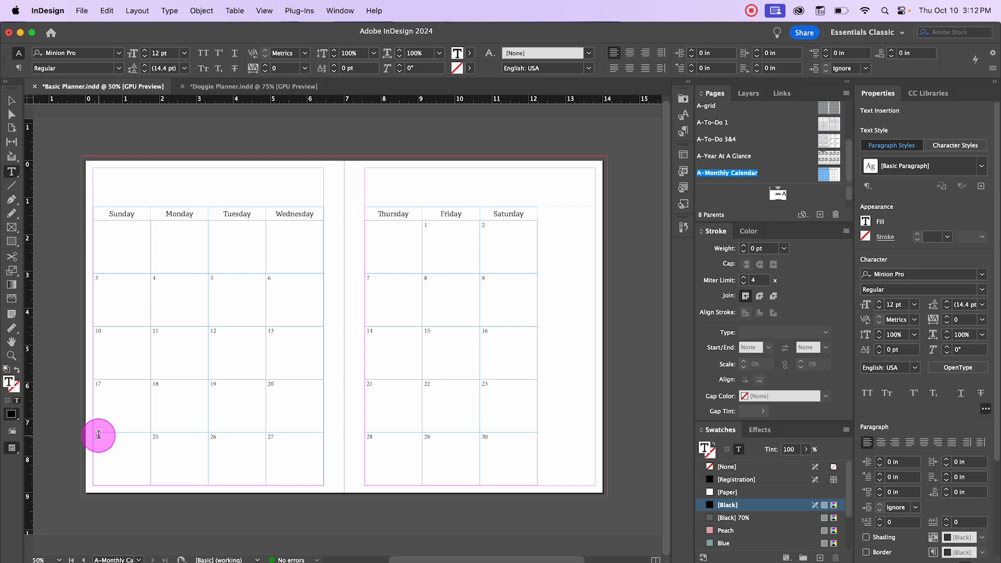
Step: Split the Sunday cell numbered 24 horizontally into two cells
drag(98, 434, 150, 482)
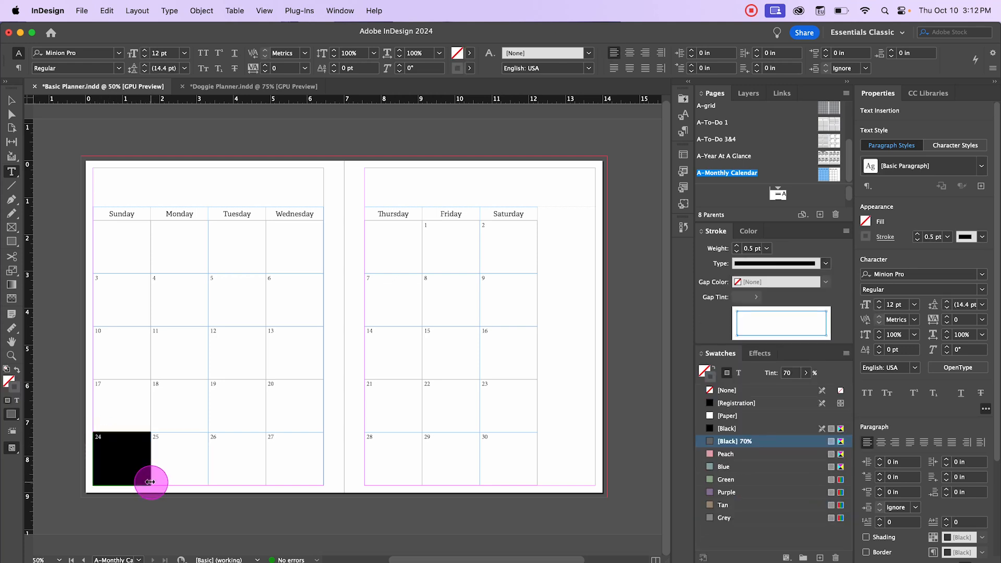
right_click(125, 451)
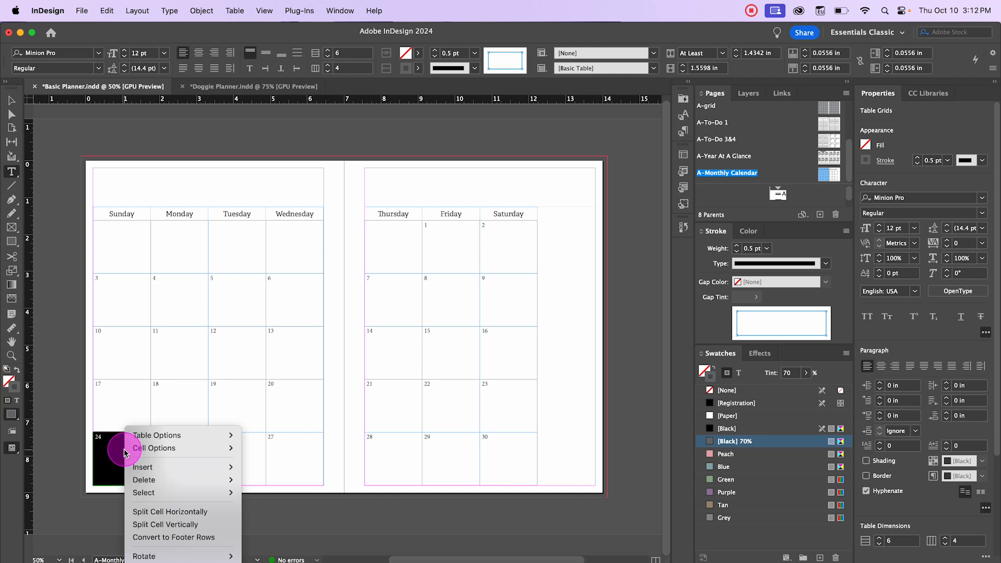
click(228, 524)
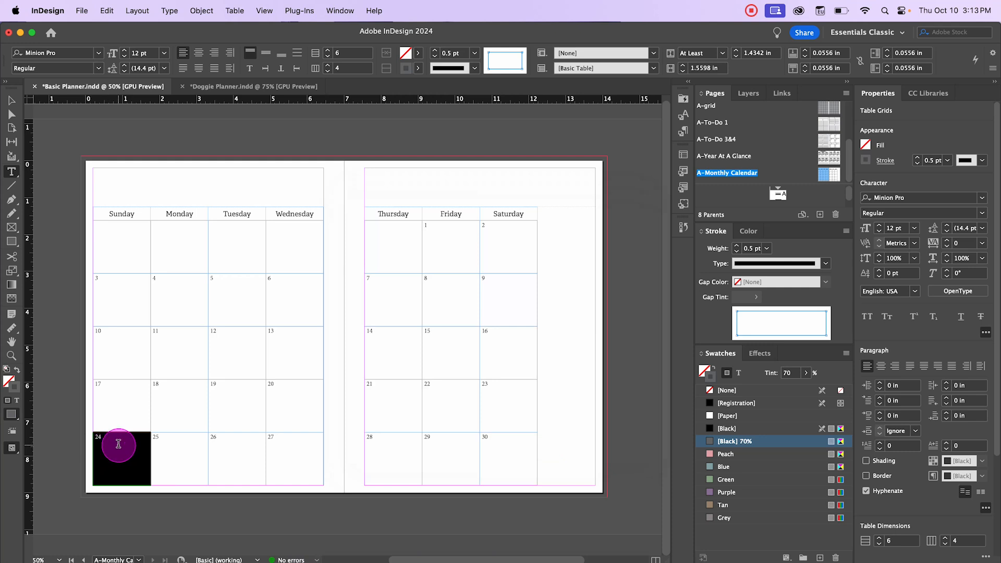
right_click(118, 445)
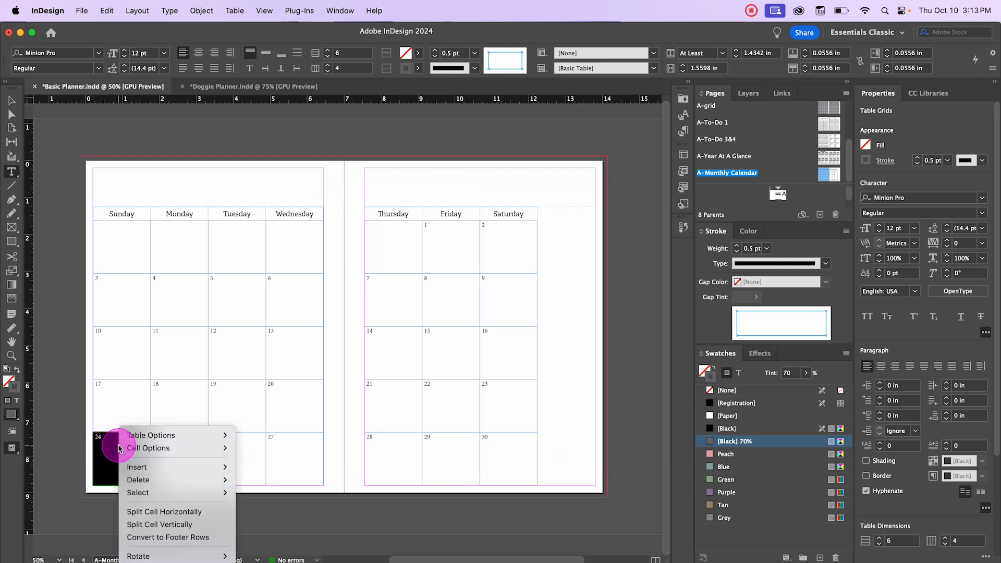
click(200, 515)
click(151, 532)
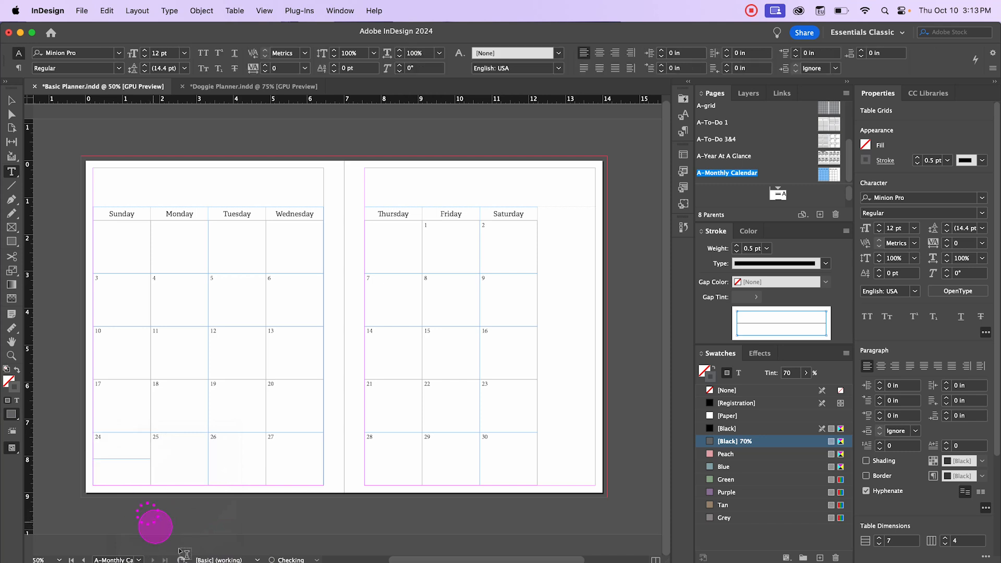
Step: Enter 31 in the new lower half of the split Sunday cell
key(w)
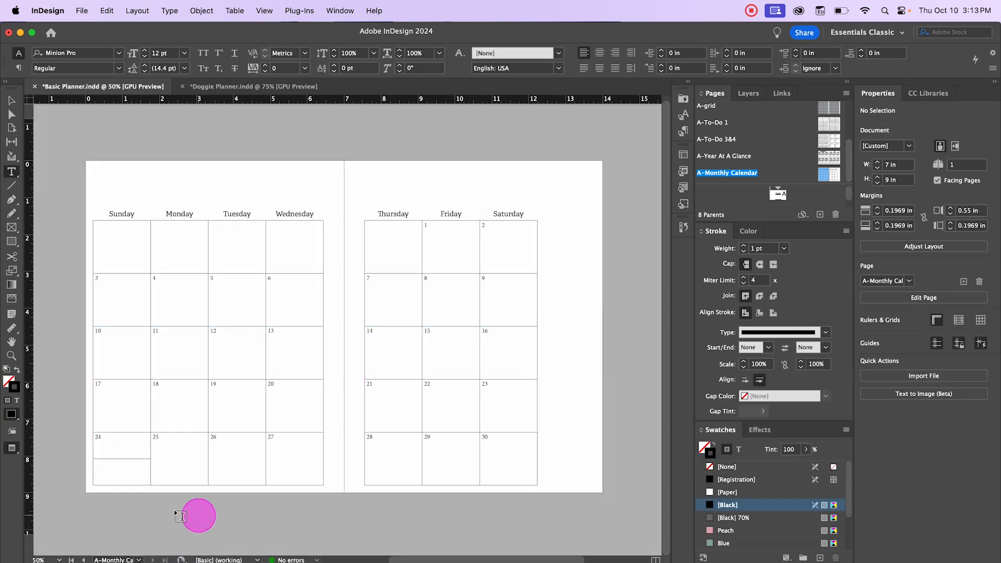
key(w)
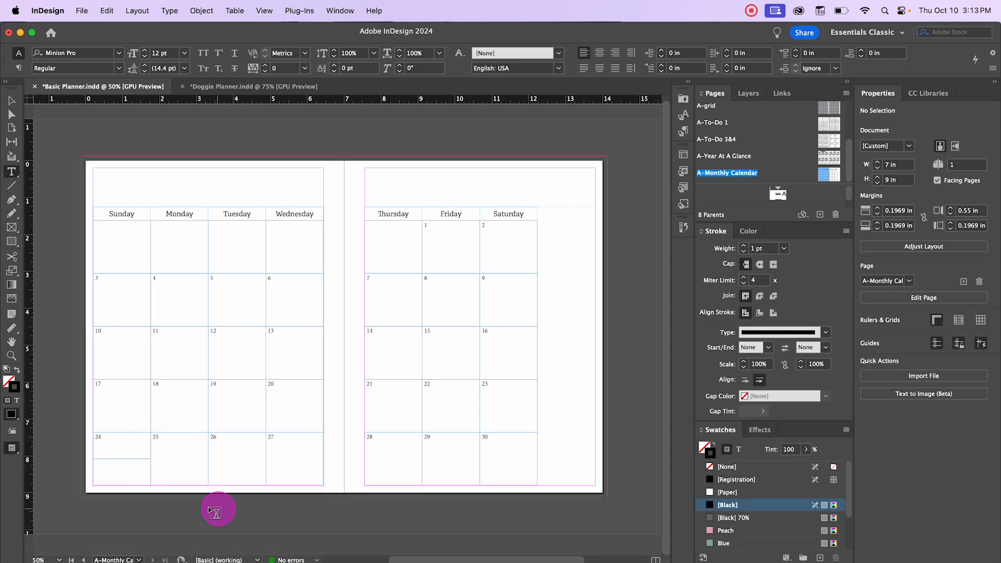
click(132, 472)
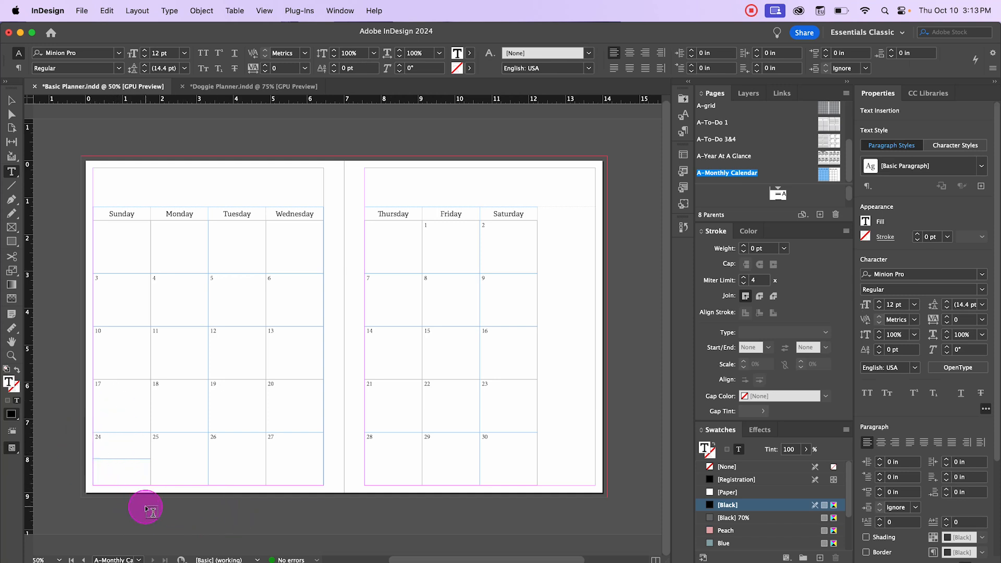
text(31)
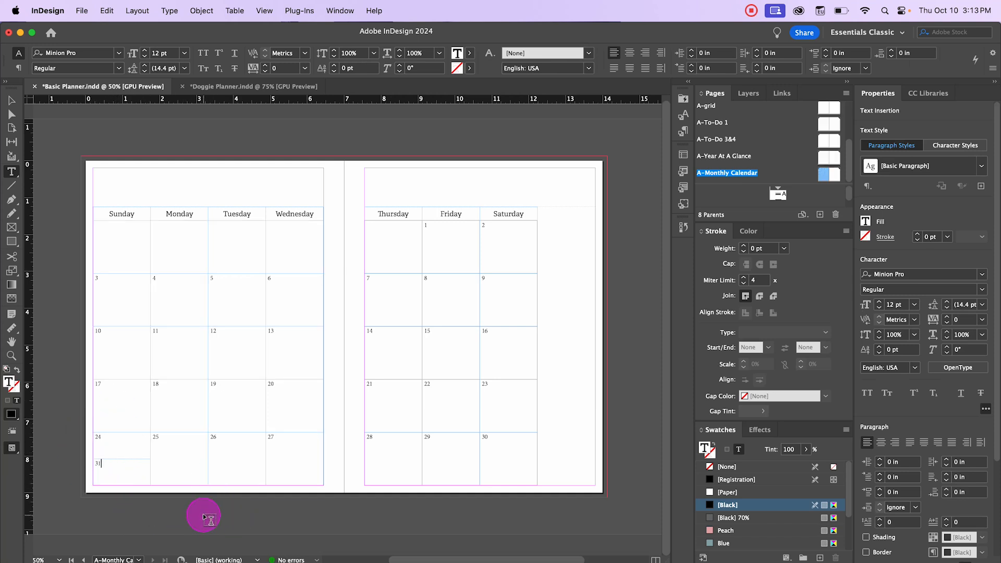
click(203, 513)
key(w)
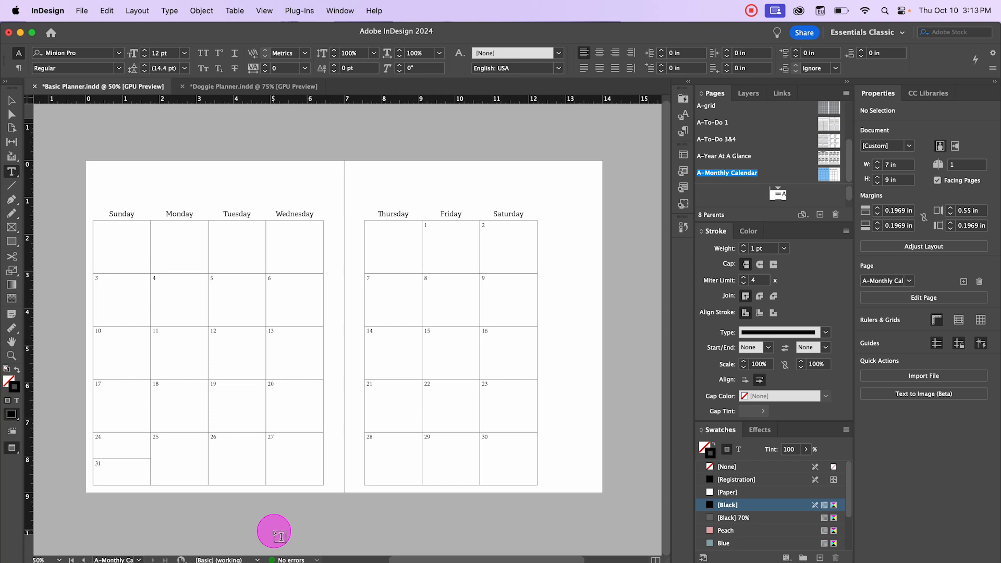
key(w)
click(163, 442)
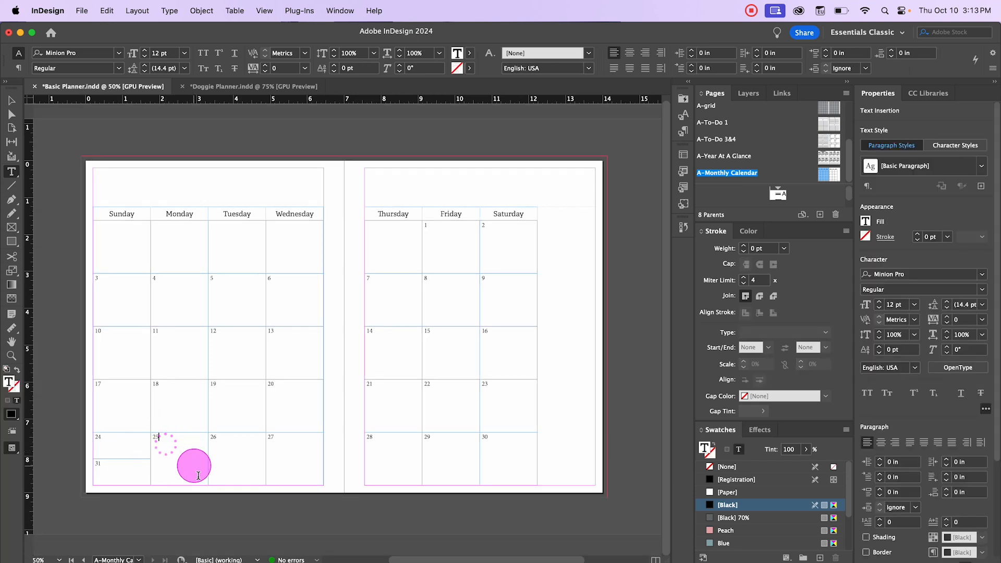
drag(198, 475, 201, 480)
right_click(187, 446)
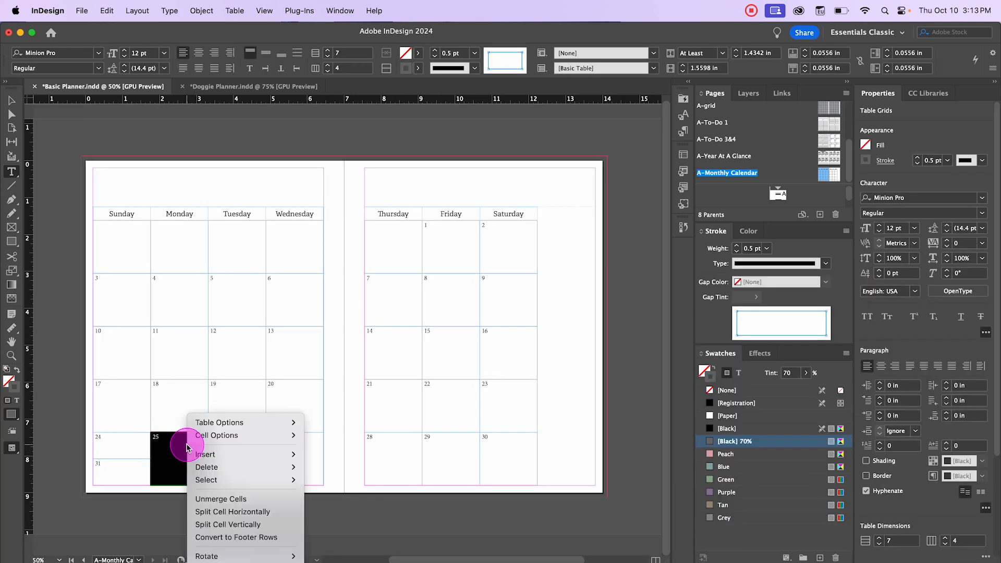
mouse_move(211, 436)
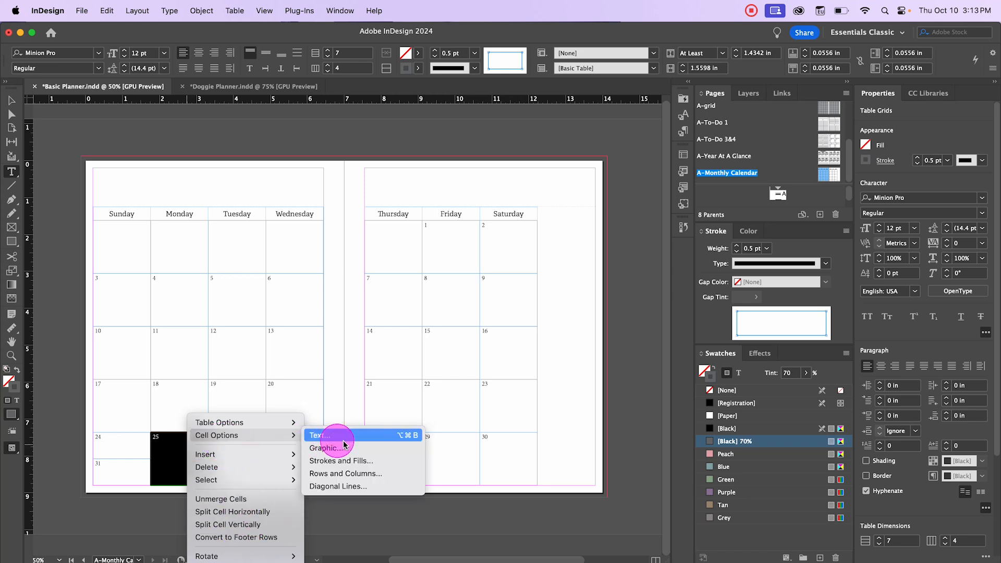
click(372, 489)
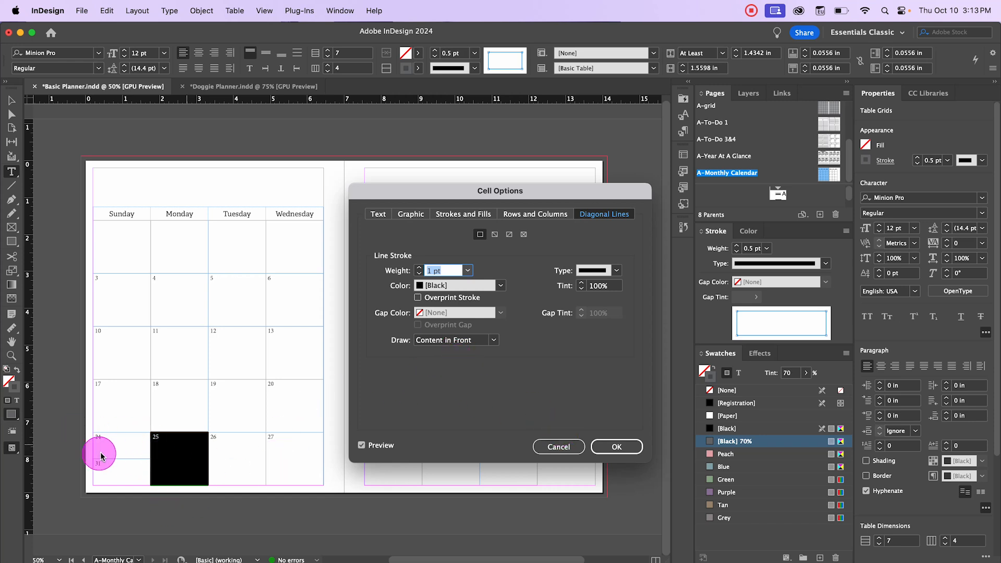
click(555, 446)
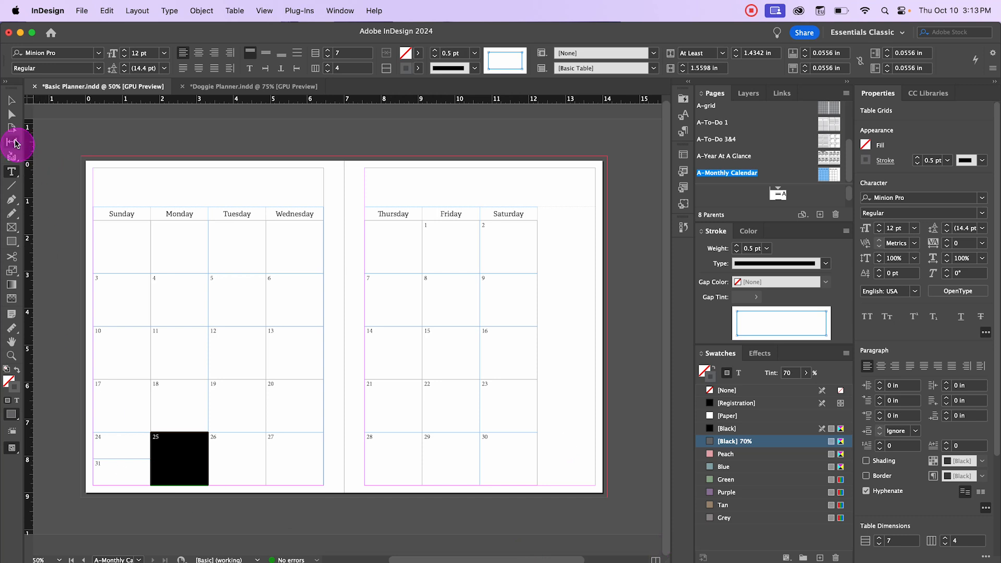
Step: Select the Sunday 24 and 31 cells and merge them into a single cell
click(11, 100)
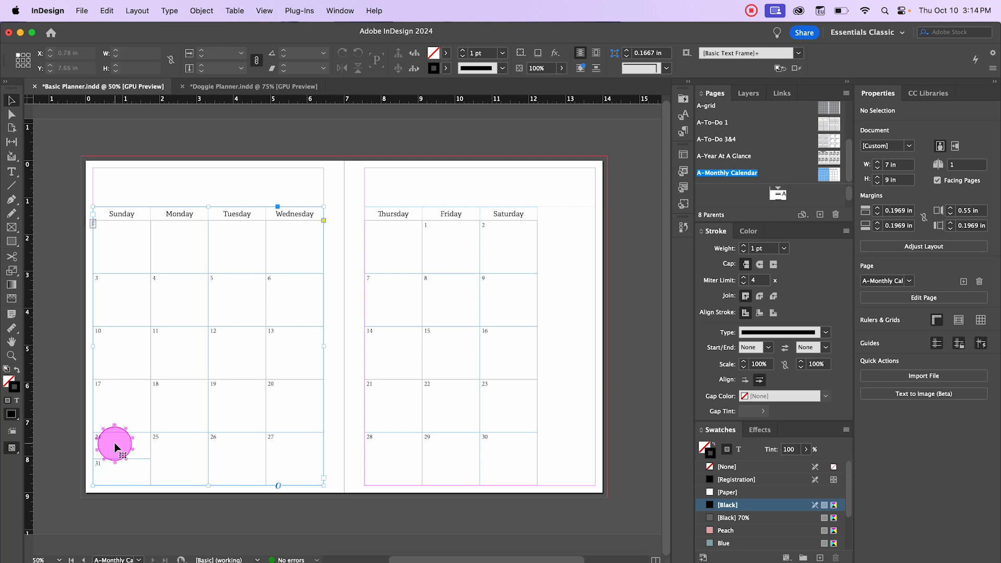
double_click(114, 443)
drag(159, 445, 139, 457)
right_click(124, 448)
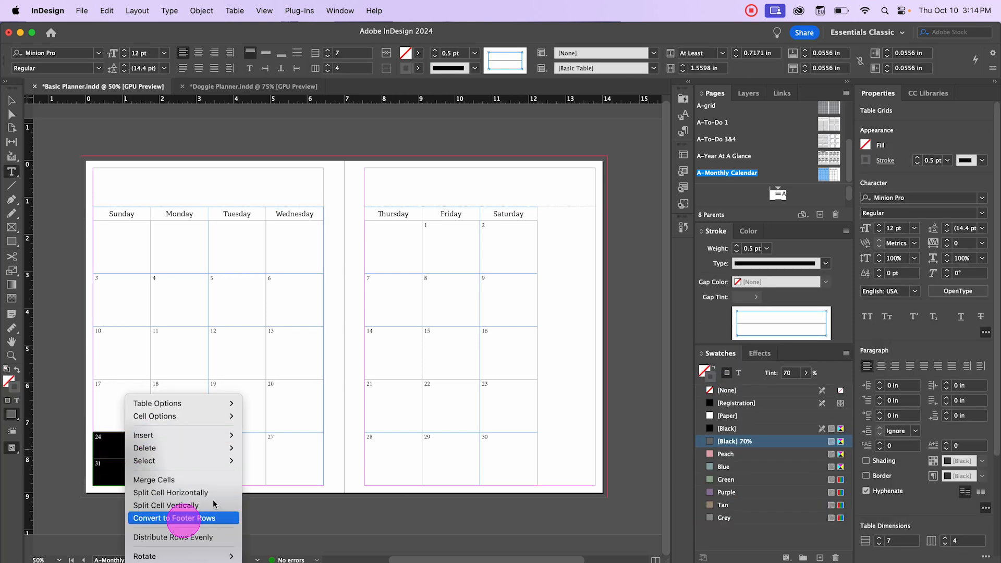
mouse_move(199, 462)
click(194, 479)
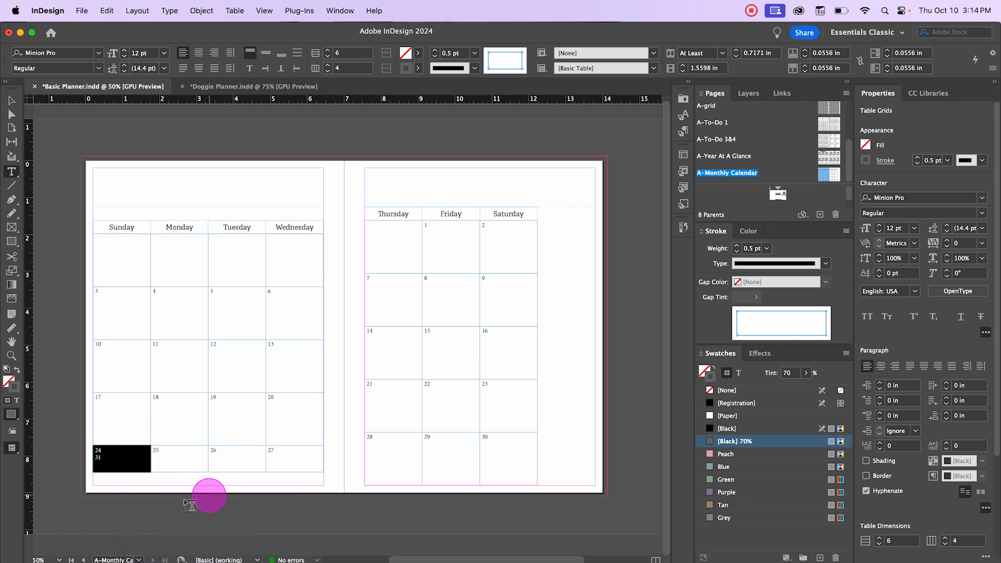
Step: Undo the merge of the Sunday 24 and 31 cells
key(super+z)
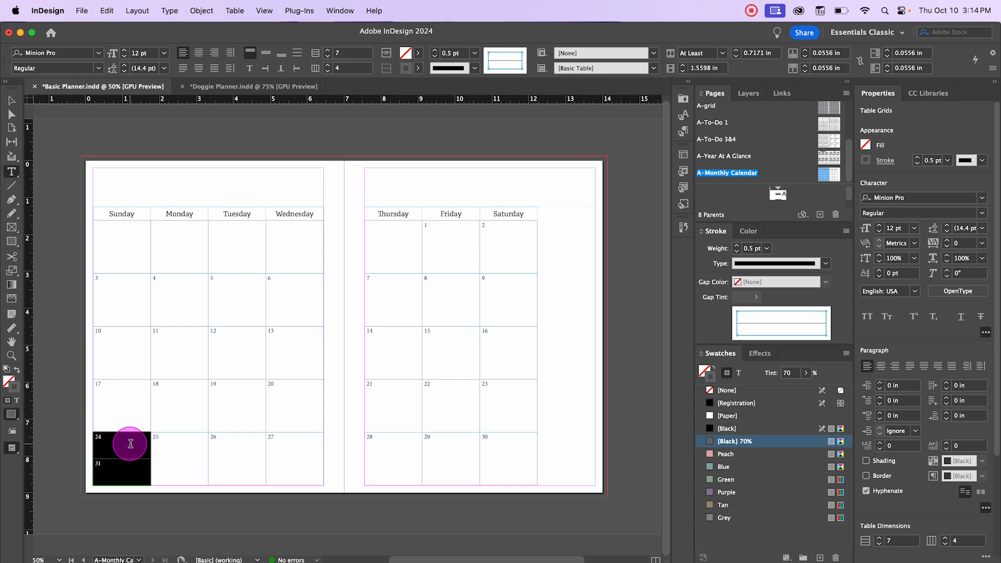
click(119, 462)
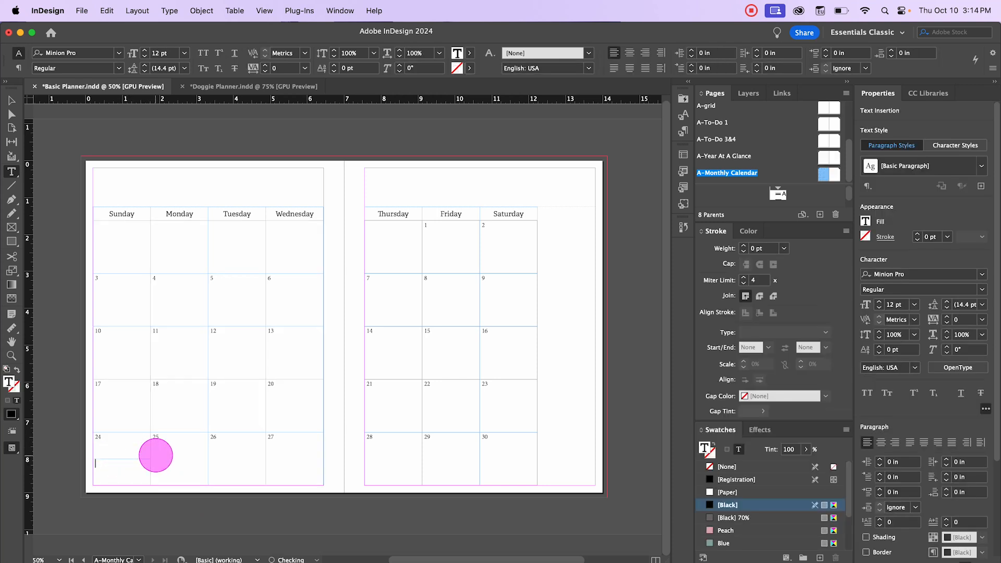
Step: Select the Sunday 24 and 31 cells and set the stroke of the line between them to 0.25 pt
drag(117, 444, 140, 478)
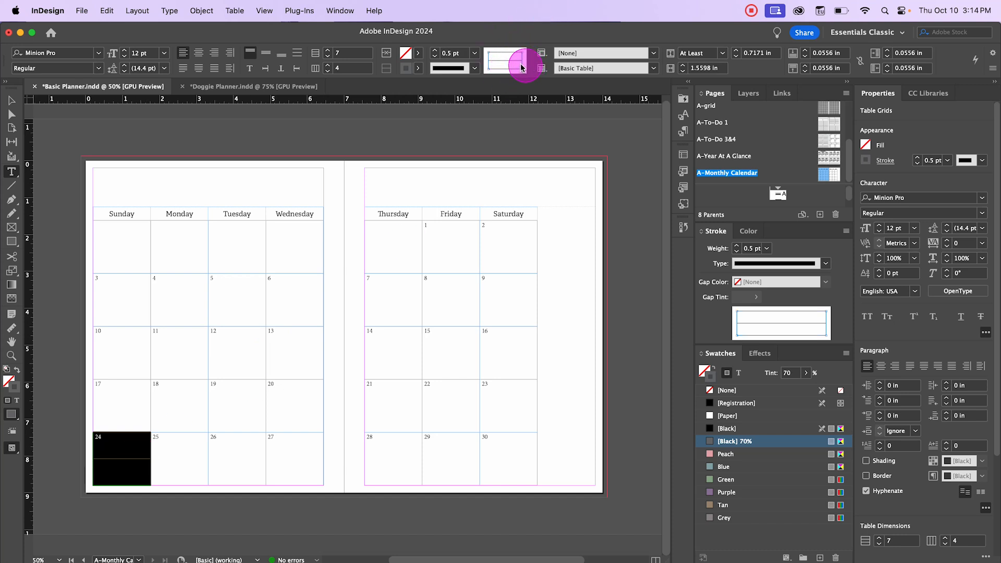
click(522, 65)
click(502, 60)
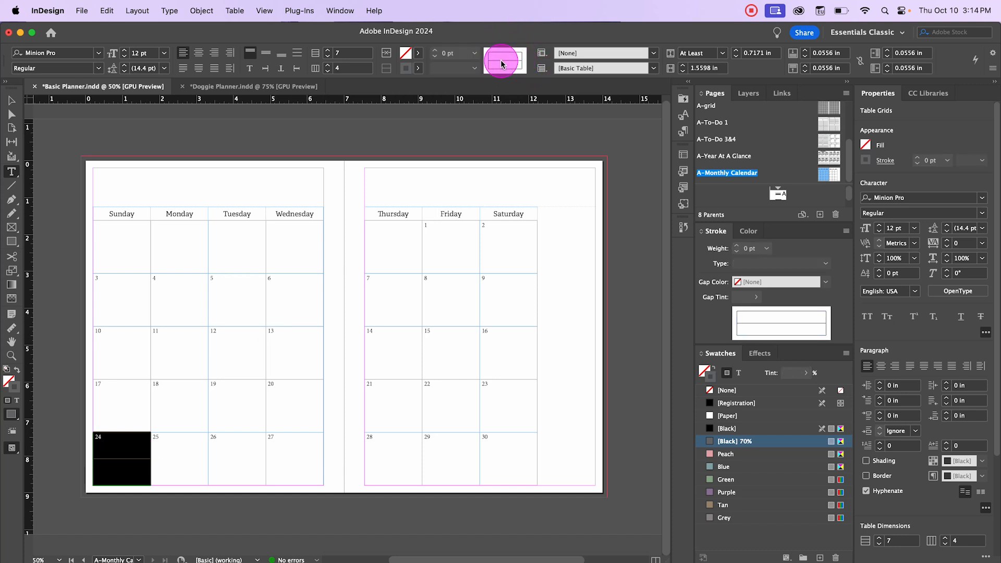
click(474, 56)
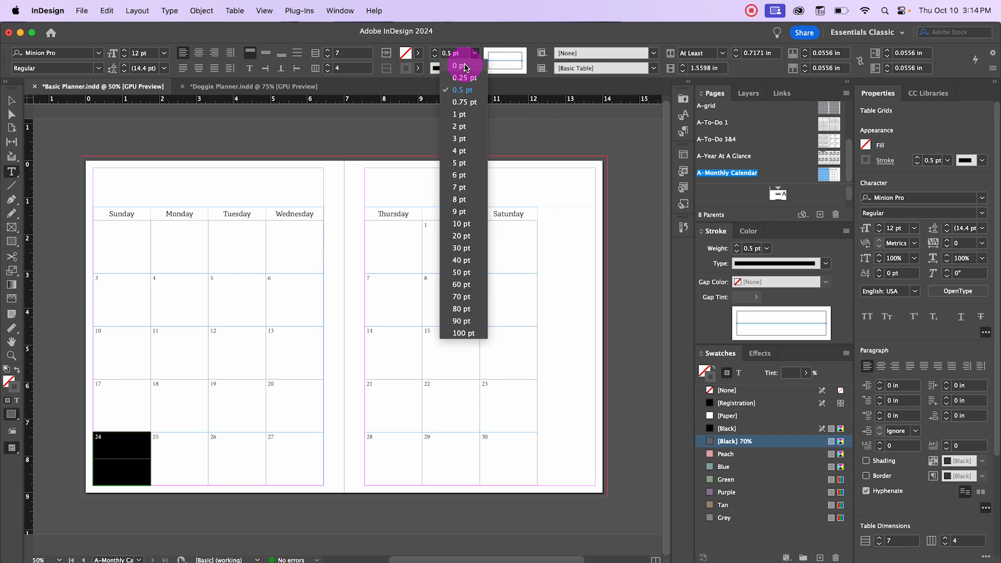
click(461, 80)
Step: Deselect everything and toggle the preview mode to inspect the spread without frame edges and guides
click(15, 101)
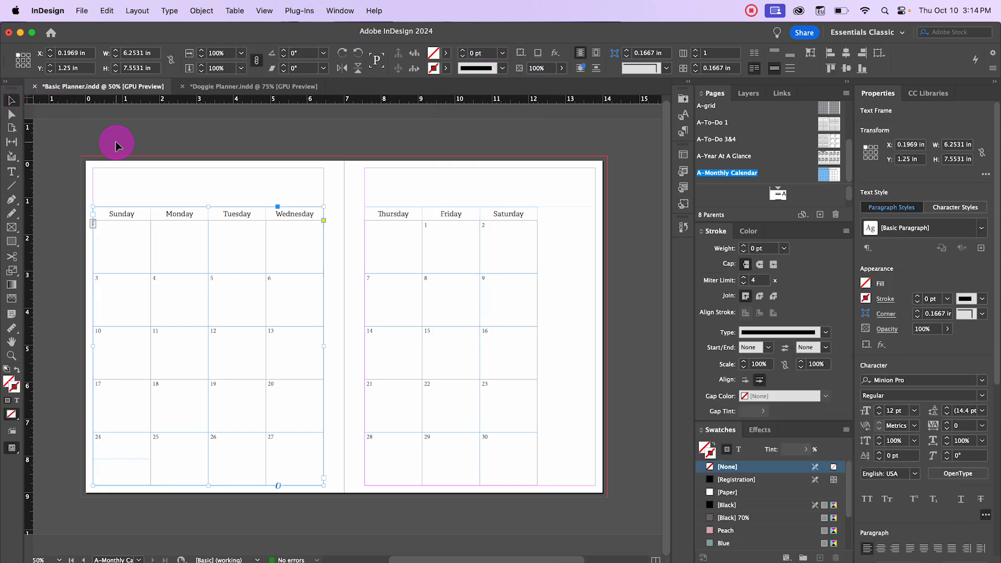
click(116, 143)
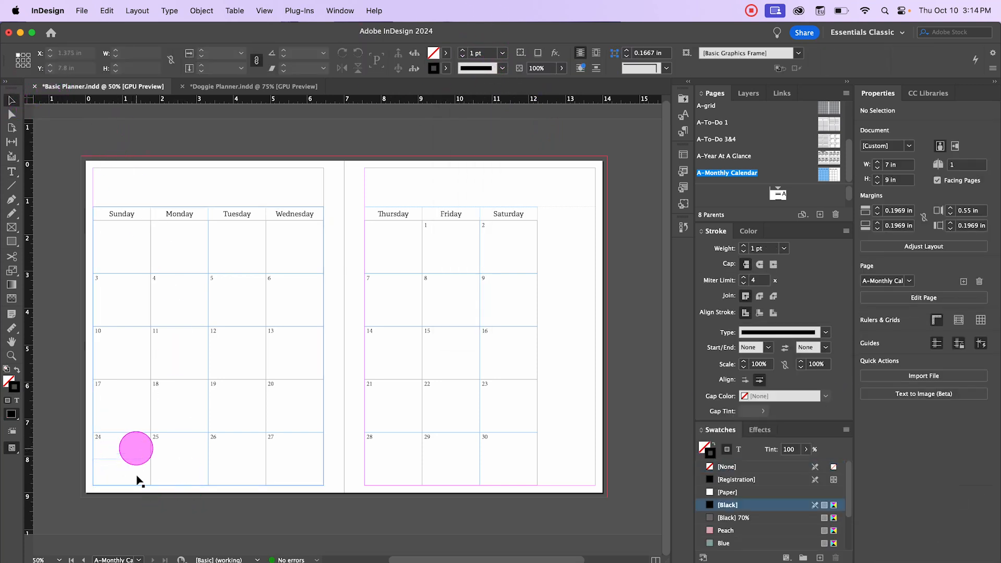
click(195, 523)
key(w)
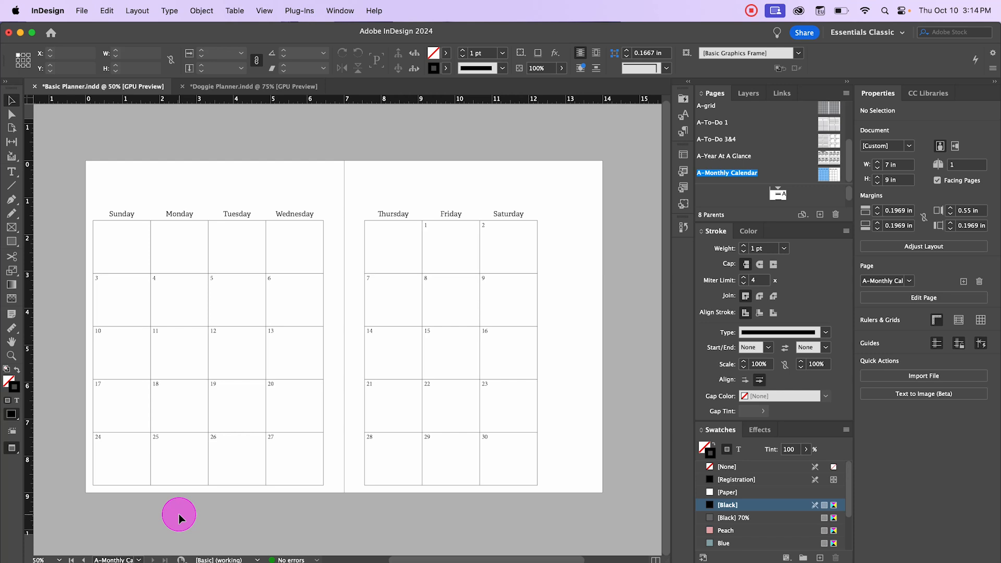
key(w)
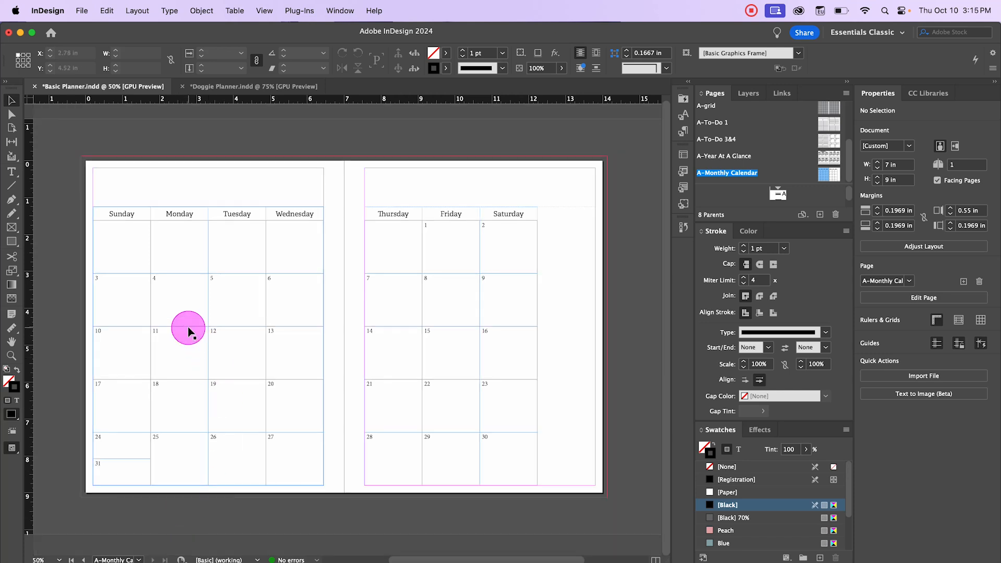
Step: Select all date cells on the left page and right-align their text
click(233, 308)
click(268, 192)
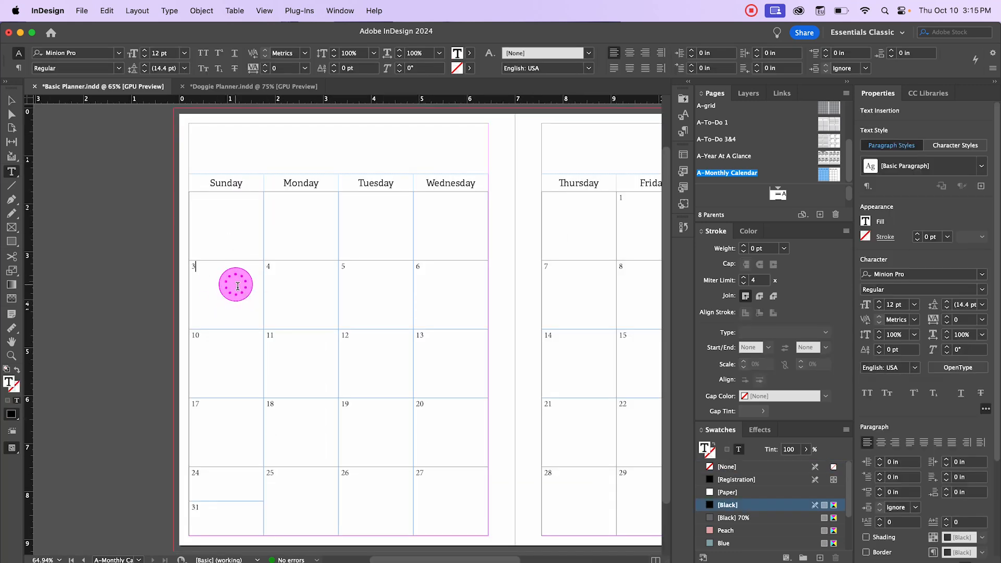
drag(221, 270, 438, 518)
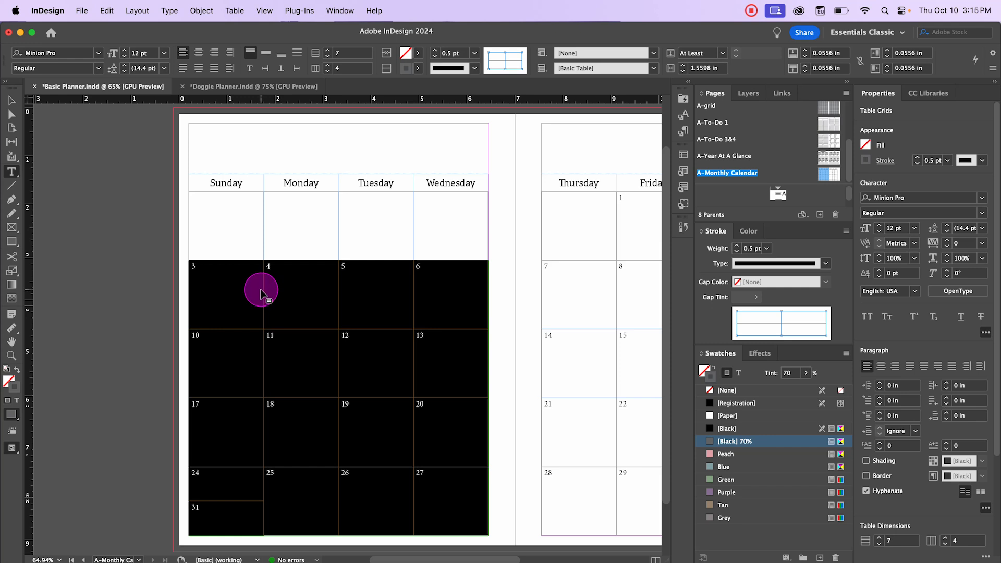
click(238, 197)
drag(271, 208, 433, 505)
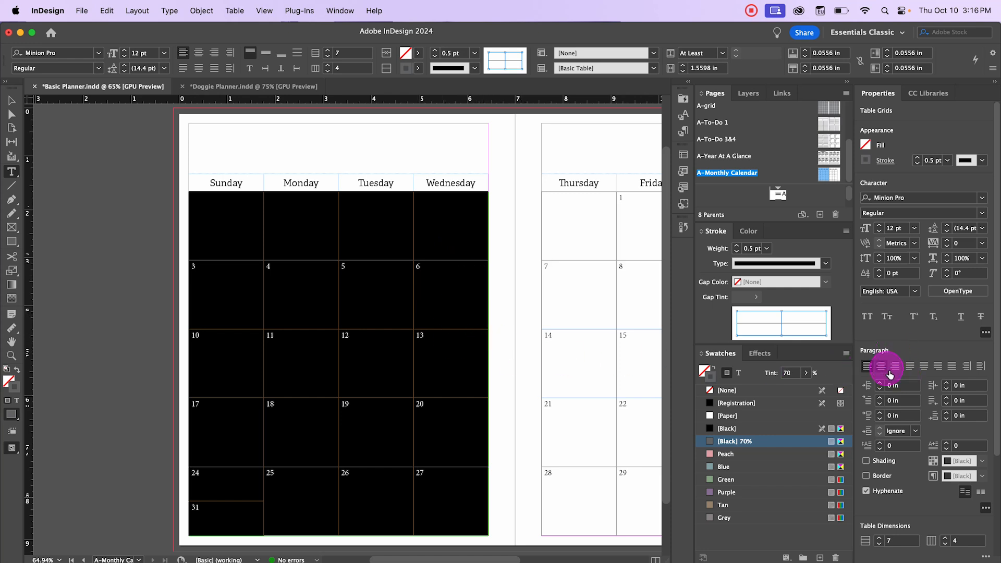
click(215, 54)
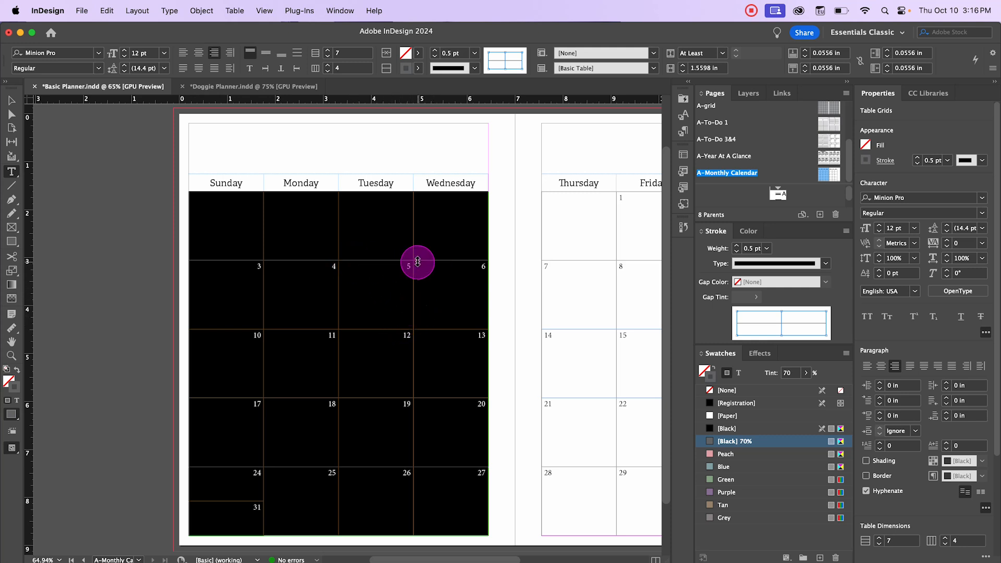
Step: Try setting the date cells' vertical justification to Align Bottom in Cell Options
right_click(383, 296)
mouse_move(396, 318)
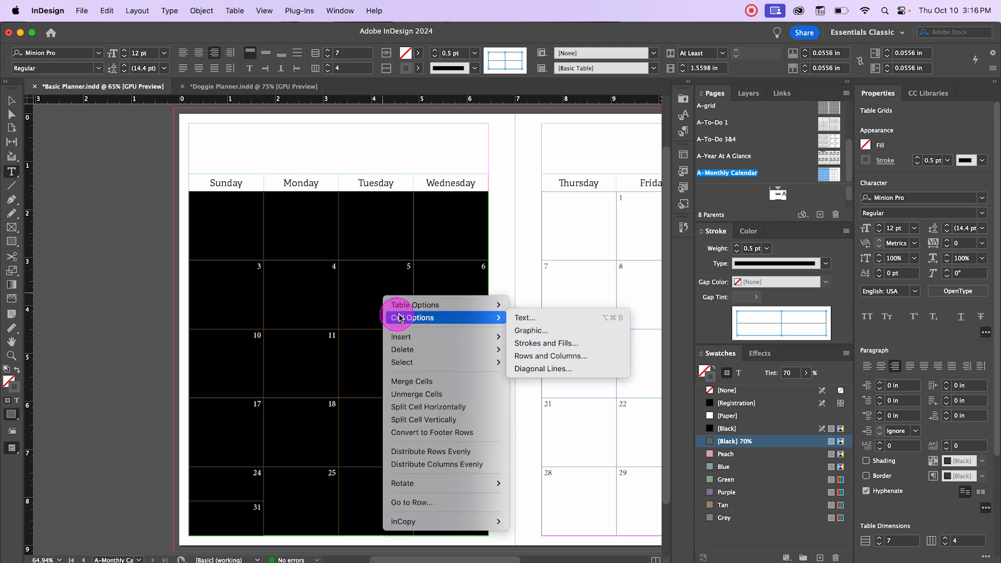
click(544, 318)
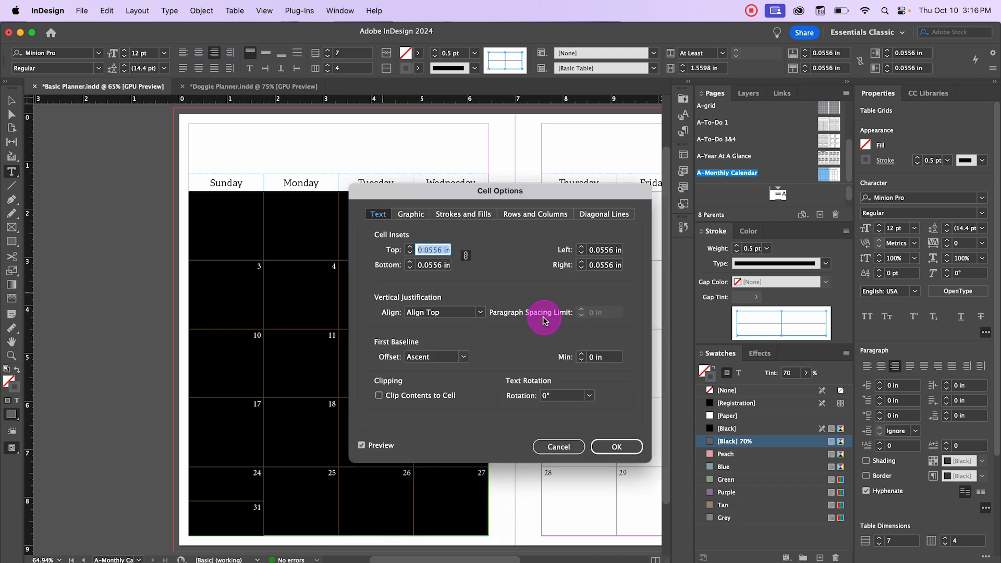
click(465, 323)
click(427, 348)
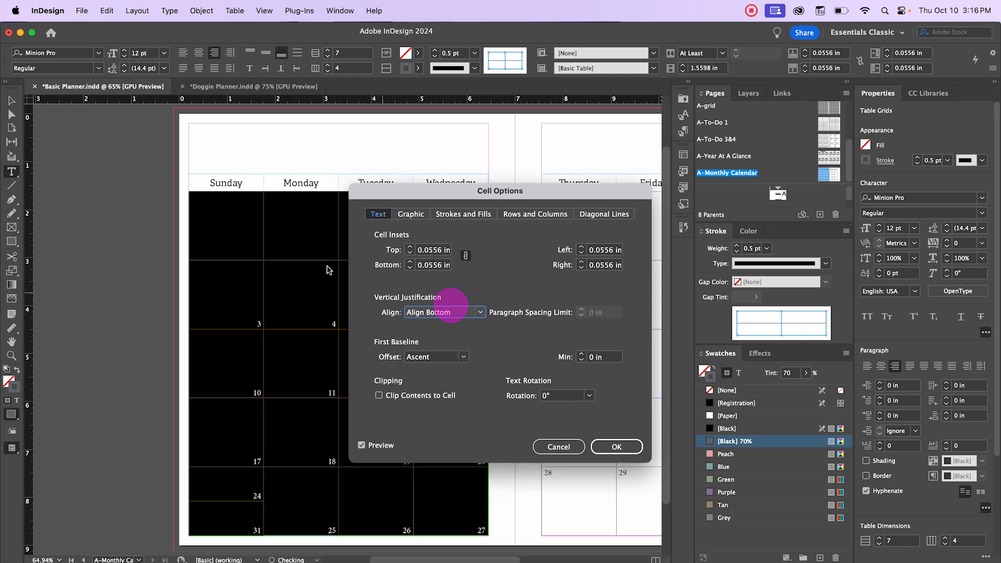
click(616, 446)
click(461, 356)
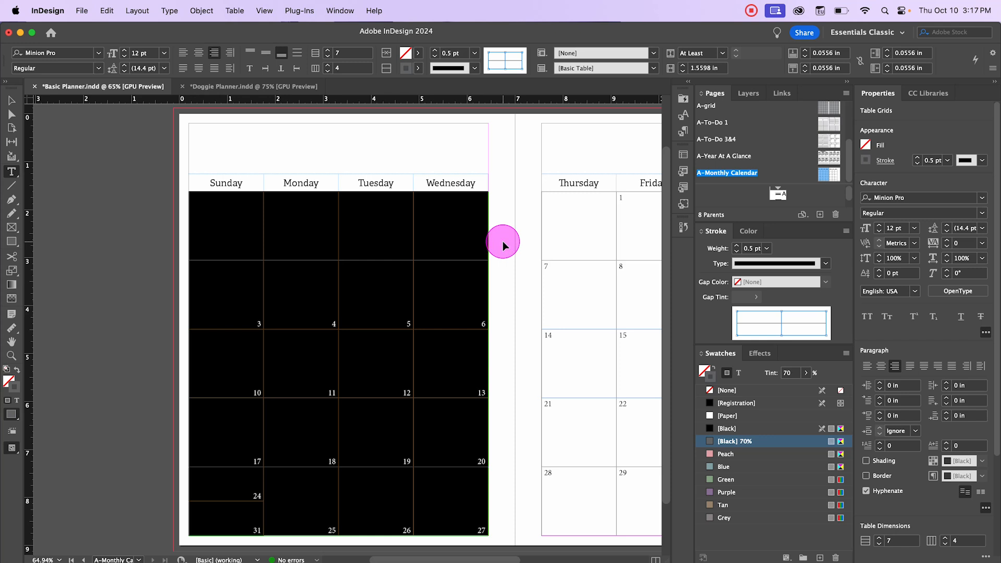
key(super+z)
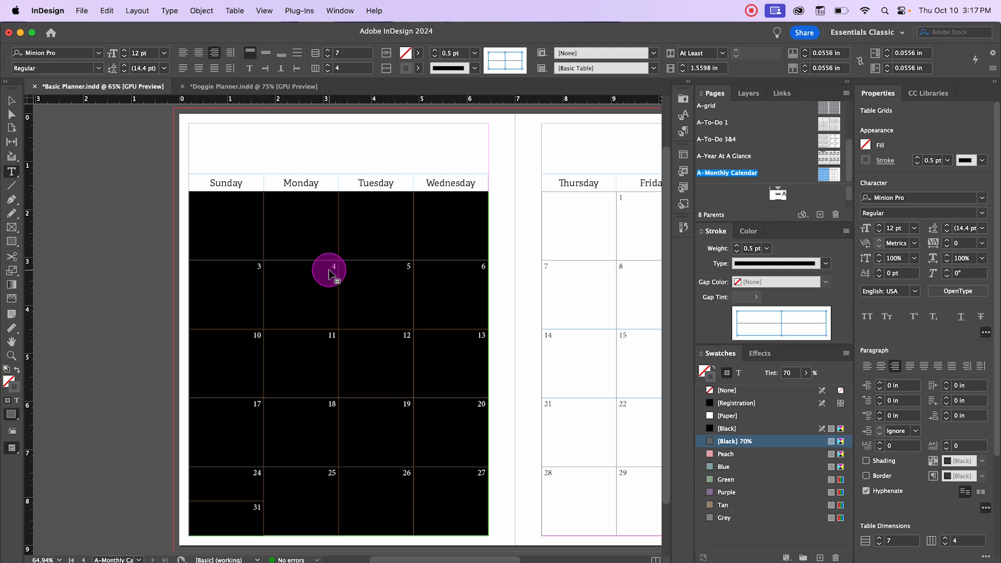
Step: Set the selected date cells' text insets to 0.0625 in on all sides in Cell Options
scroll(341, 262, up, 3)
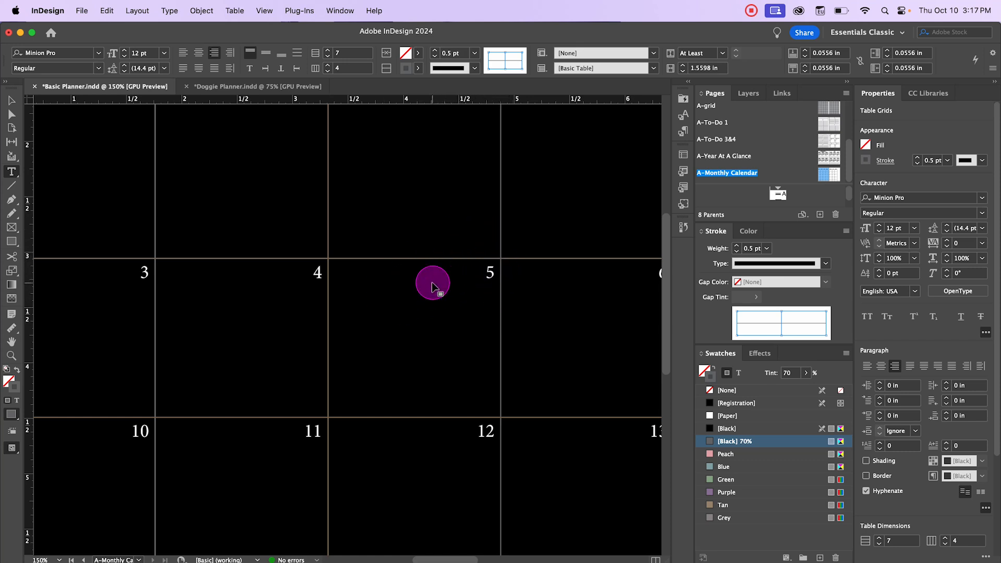
right_click(394, 275)
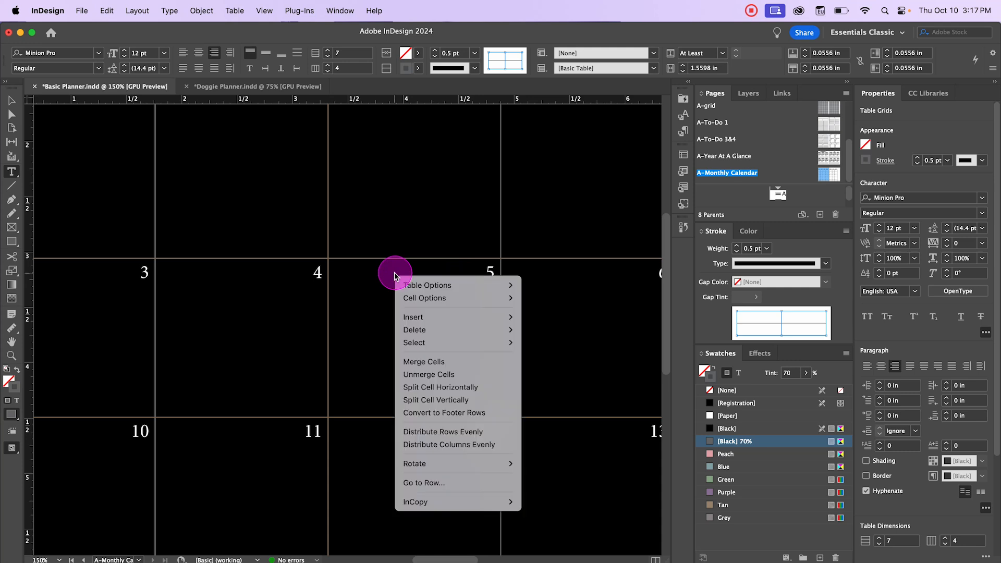
mouse_move(446, 304)
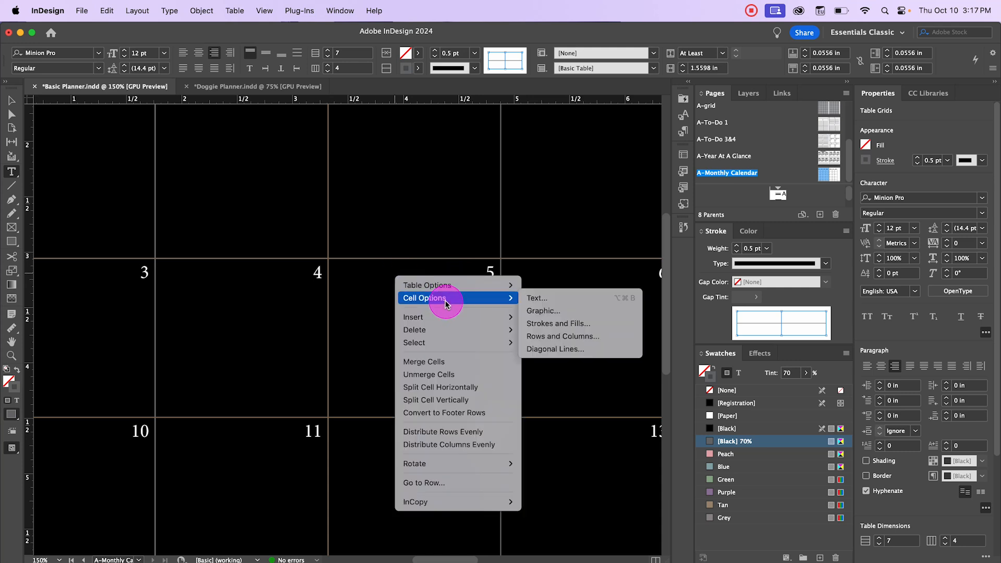
click(574, 302)
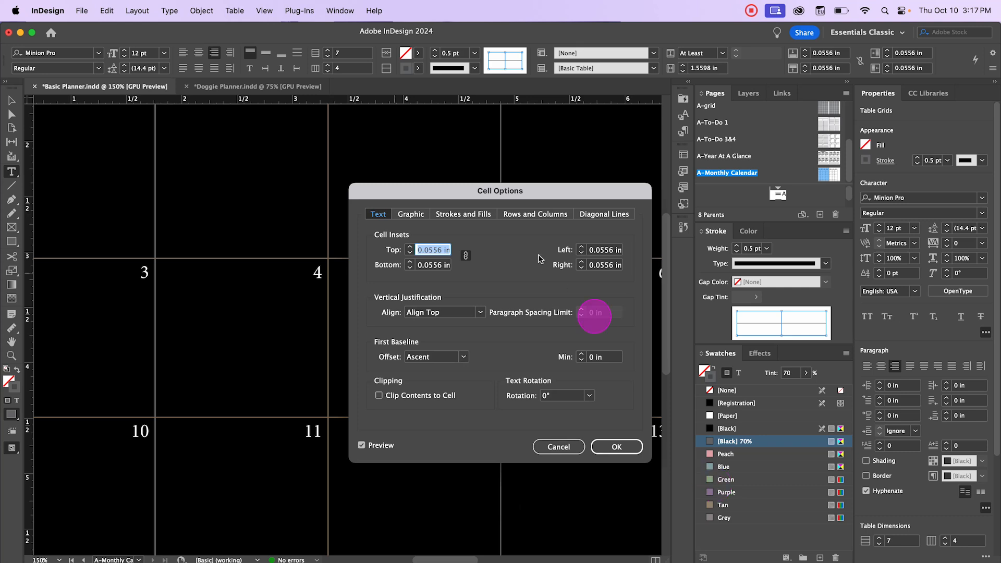
click(537, 189)
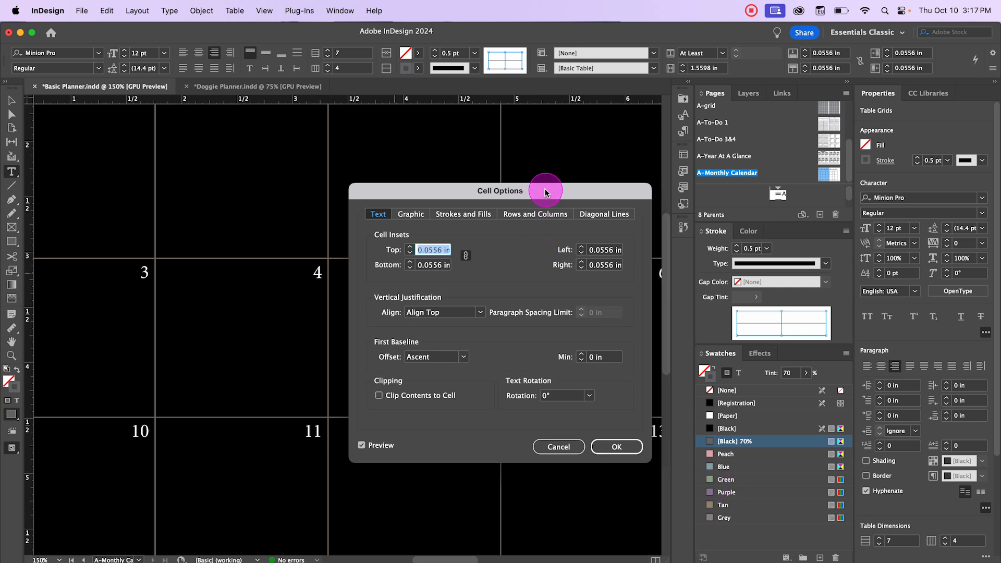
drag(544, 192, 748, 140)
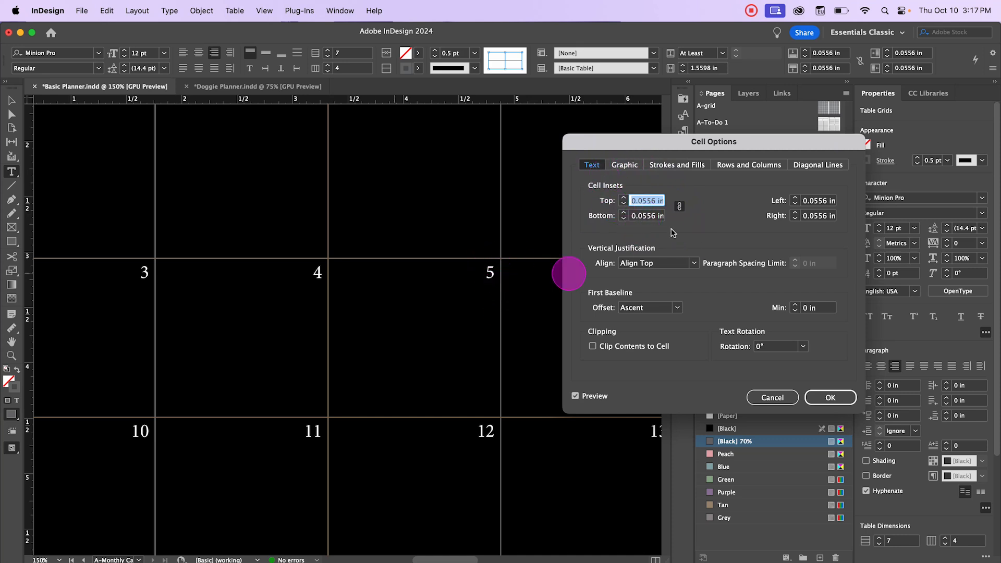
click(652, 201)
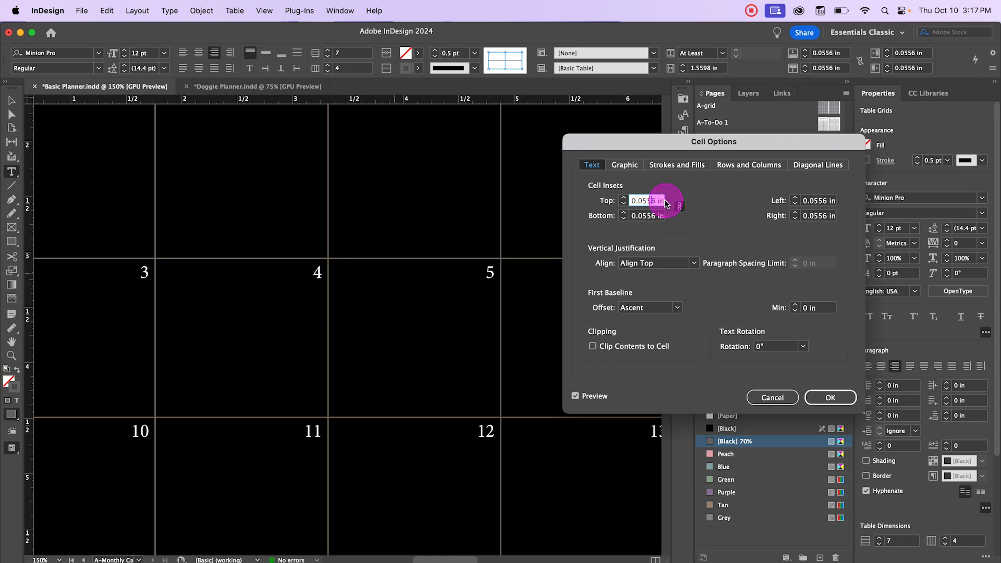
drag(663, 203, 632, 202)
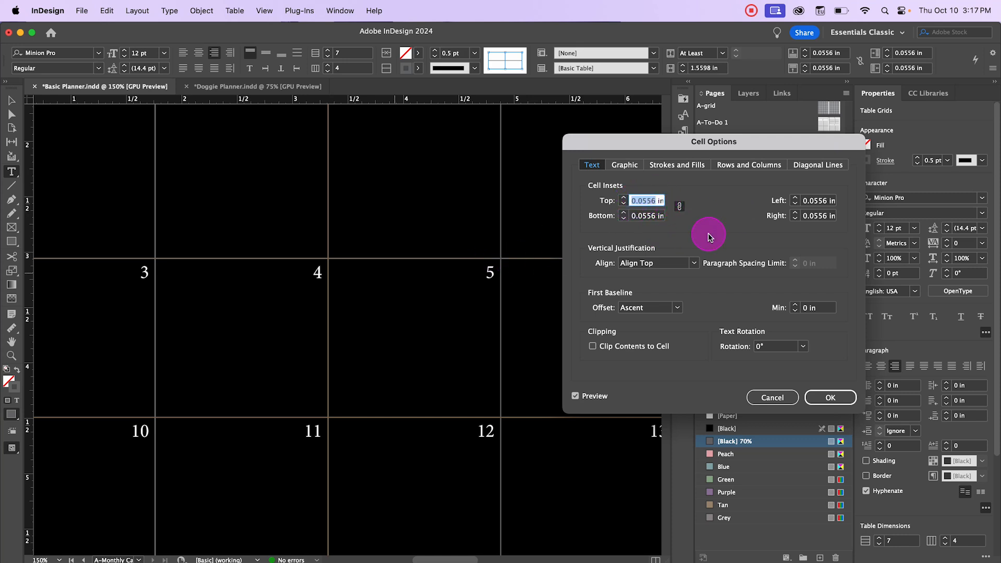
text(0.125)
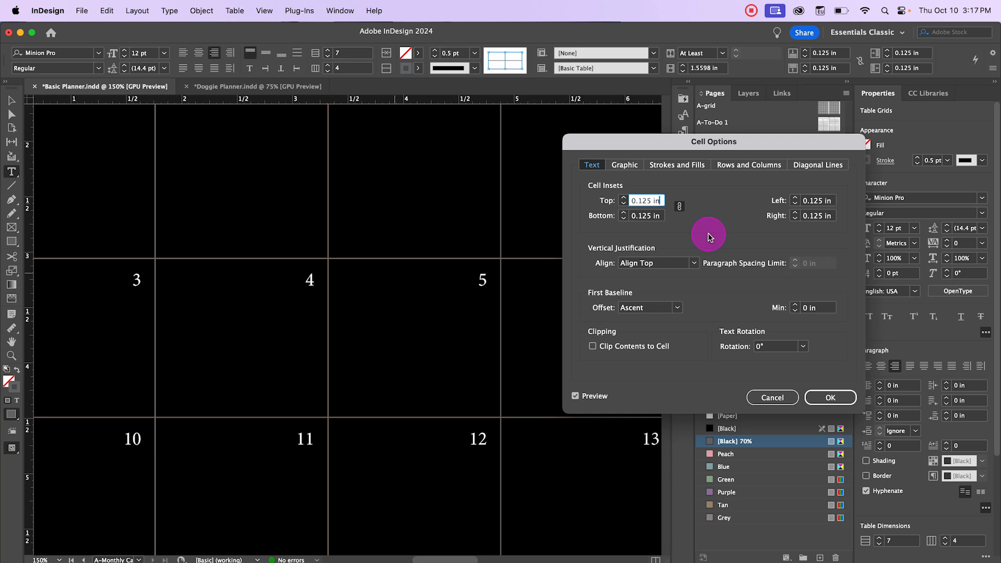
key(Up)
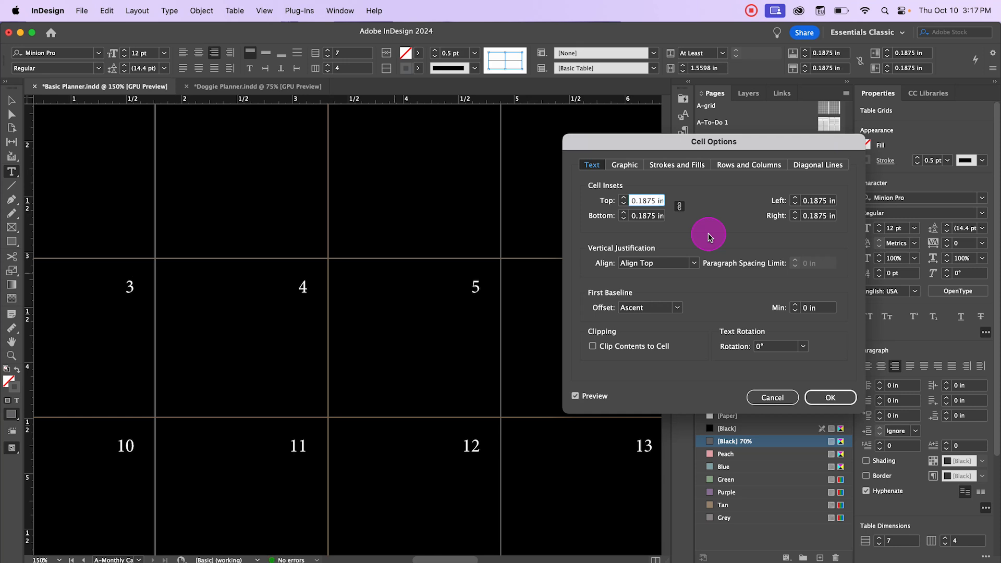
key(Down)
key(Down)
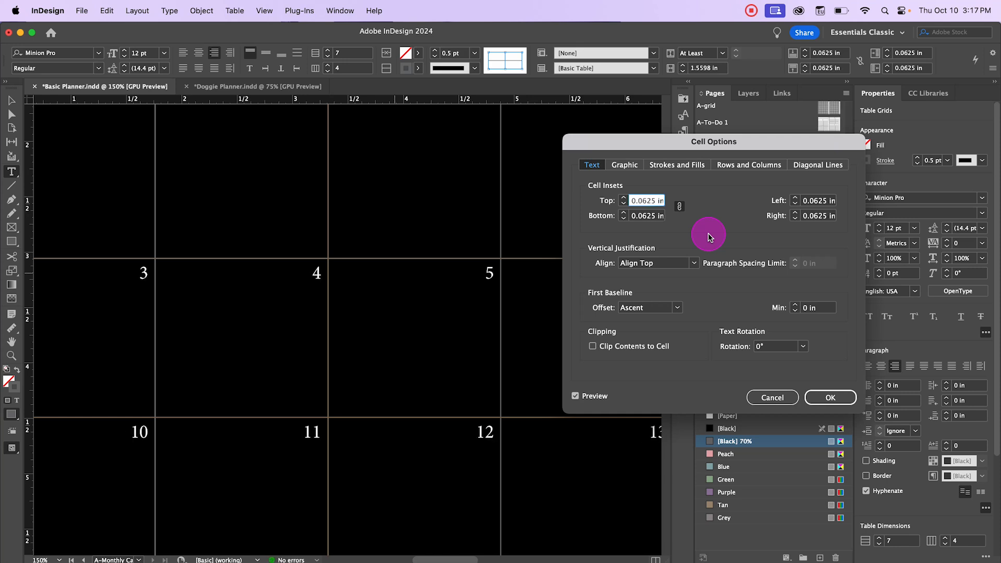
key(Down)
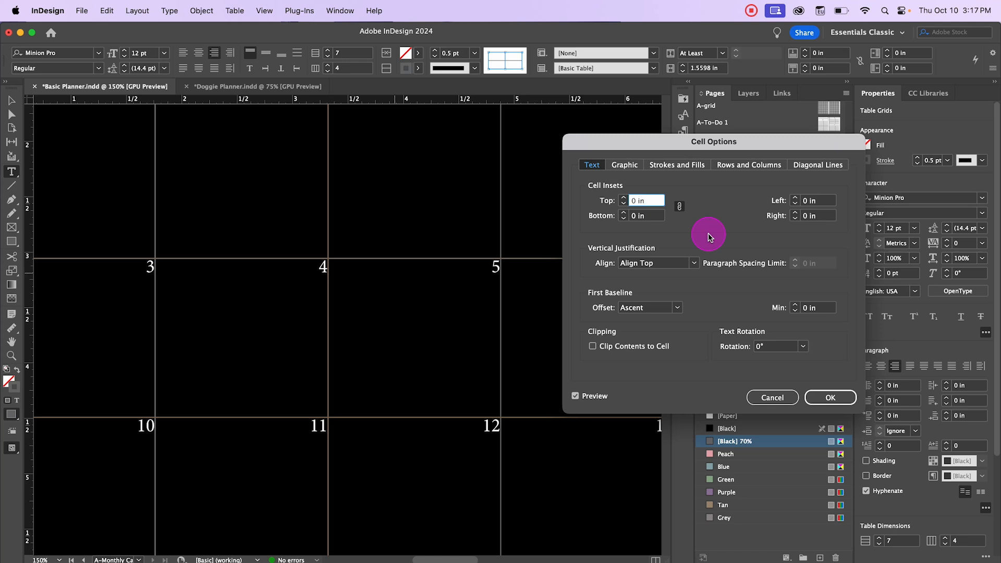
key(Up)
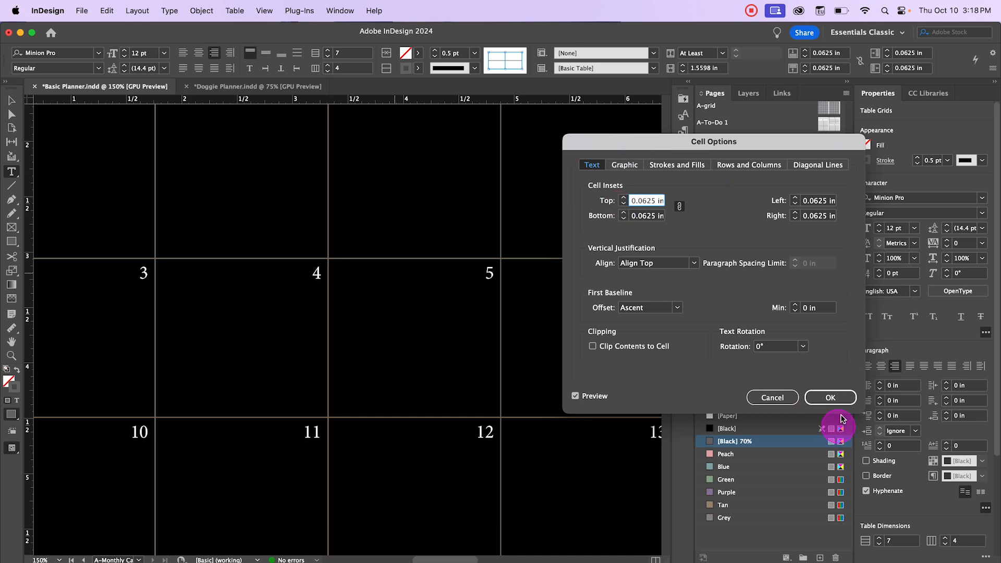
click(829, 398)
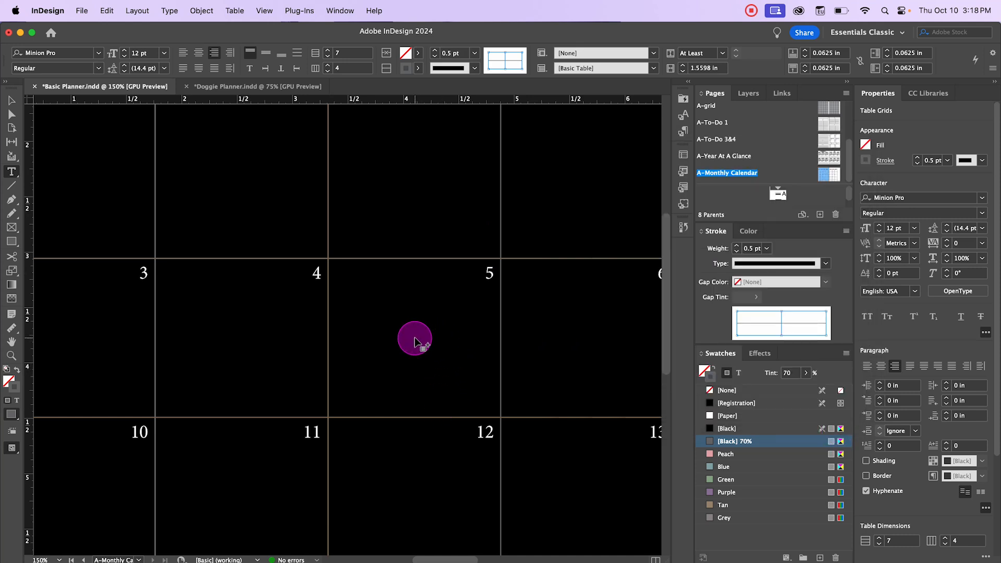
Step: Draw a header text frame across the top of the left page, enter centered January, and apply the Page Headers paragraph style
scroll(416, 339, down, 3)
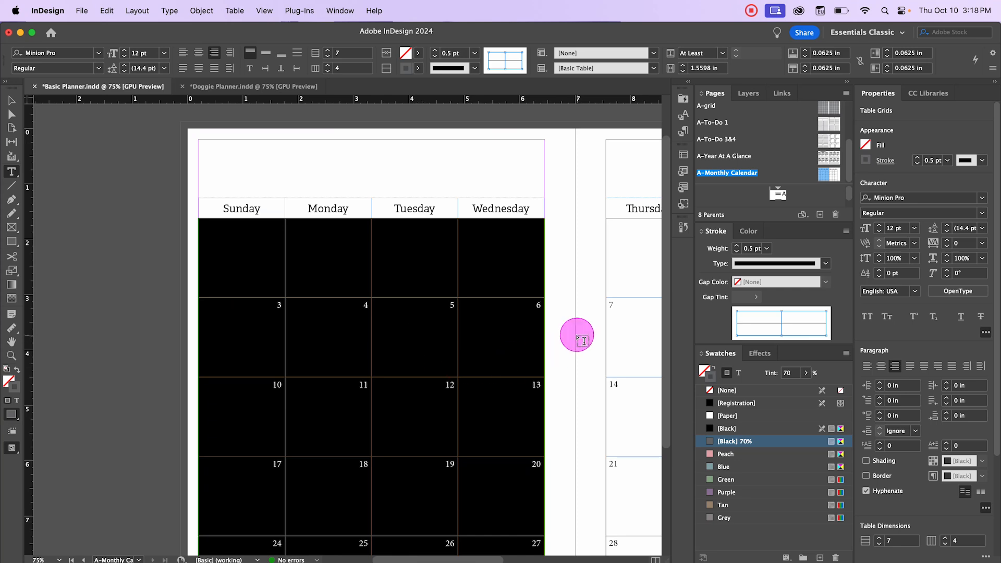
drag(578, 335, 396, 344)
key(super+minus)
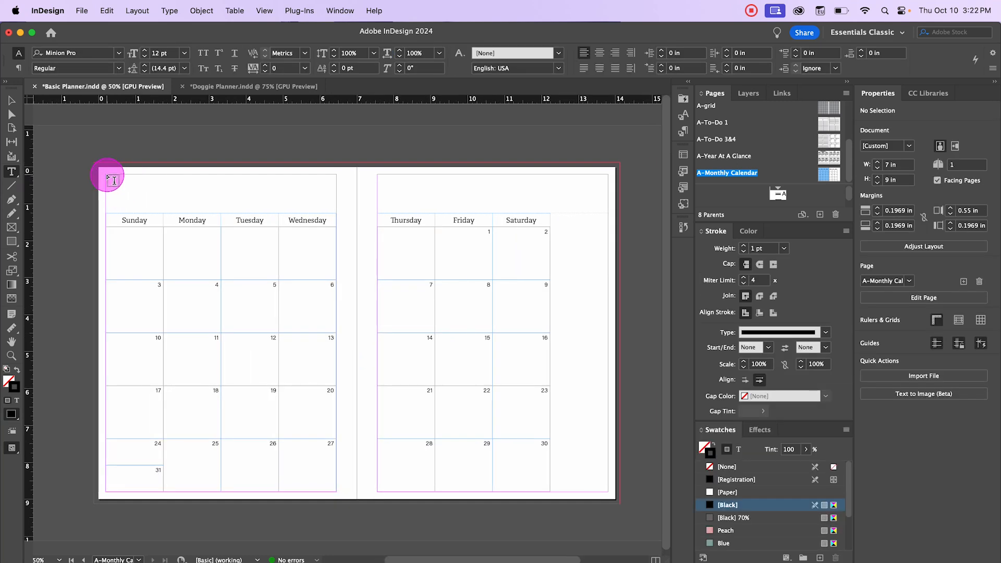
drag(108, 177, 338, 207)
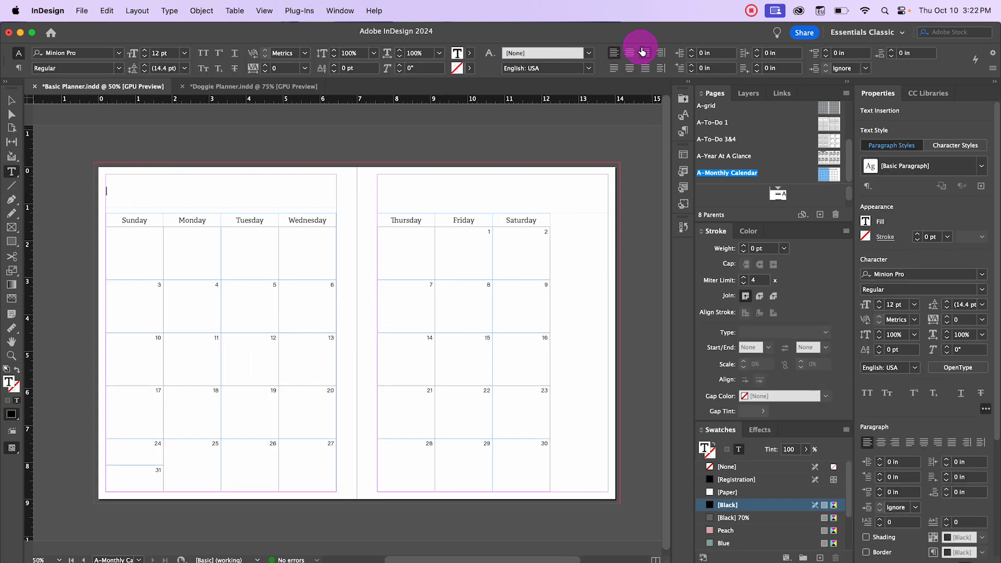
click(630, 53)
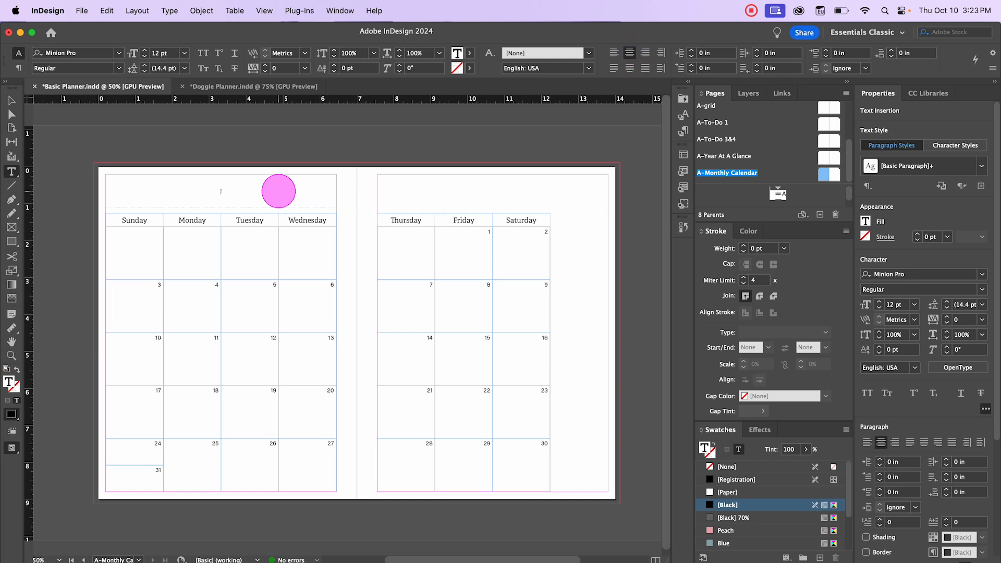
text(January)
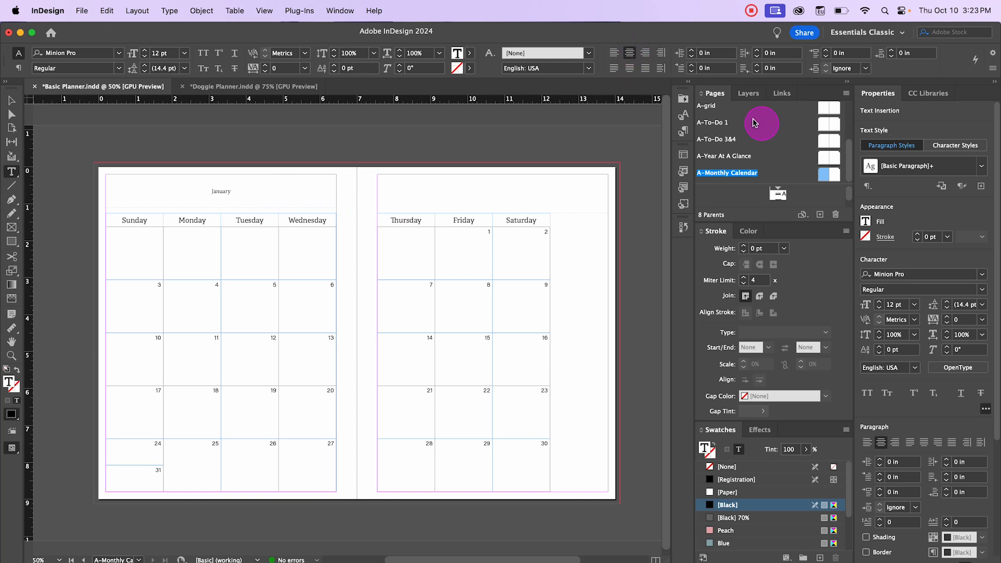
click(686, 132)
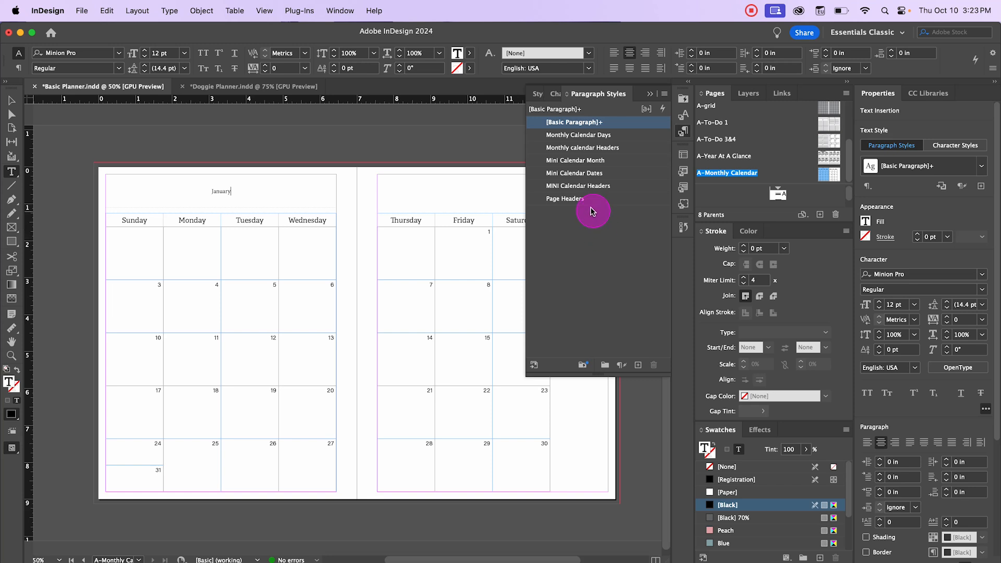
click(571, 198)
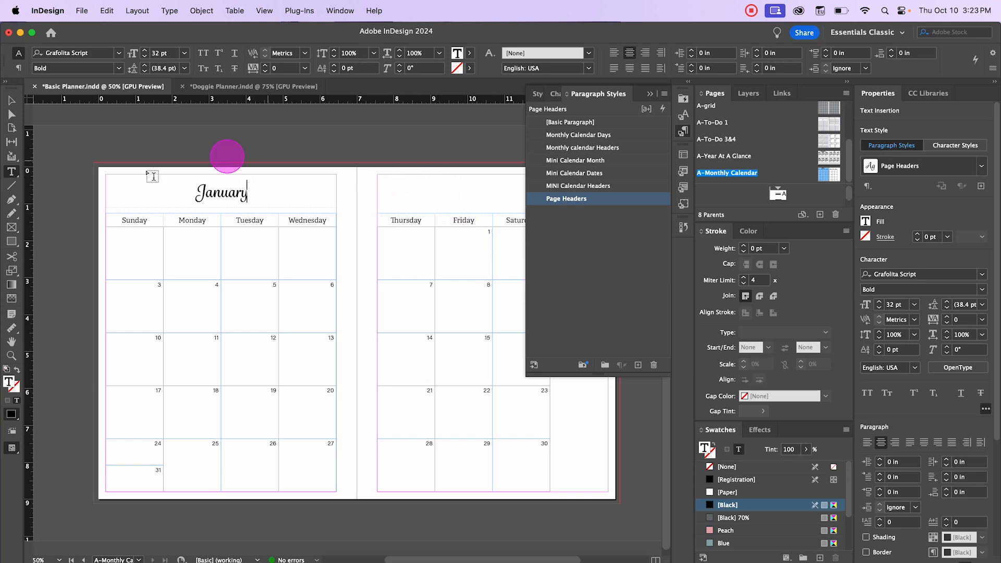
Step: Duplicate the January header frame onto the right page and replace its text with 2025
click(11, 102)
click(431, 193)
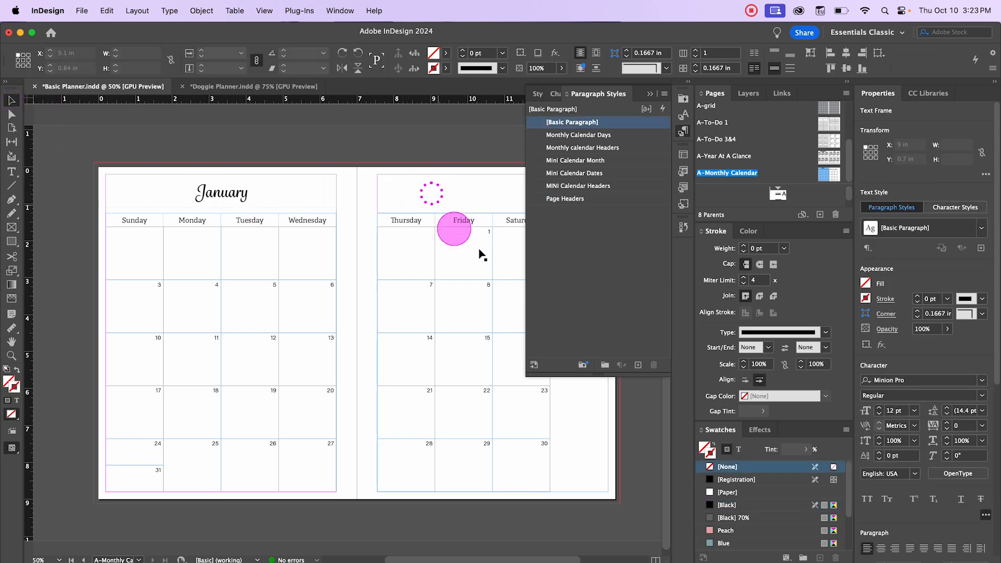
click(650, 98)
click(230, 193)
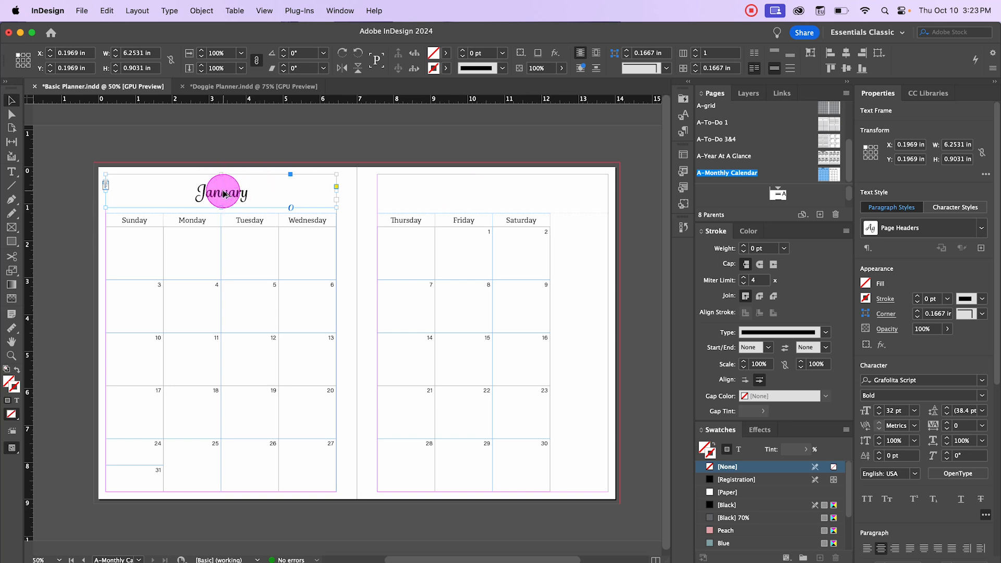
drag(223, 194, 461, 194)
double_click(521, 191)
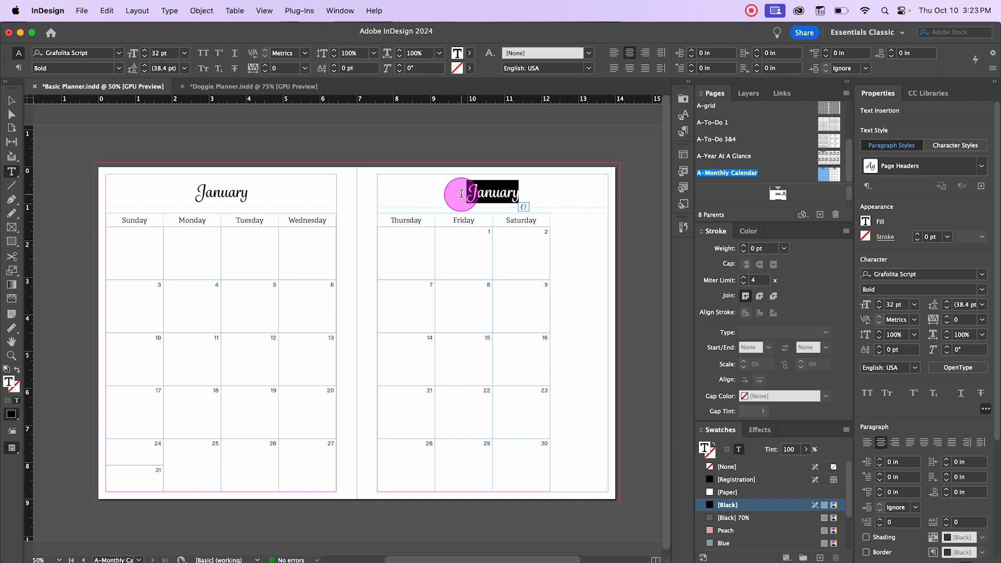
text(2025)
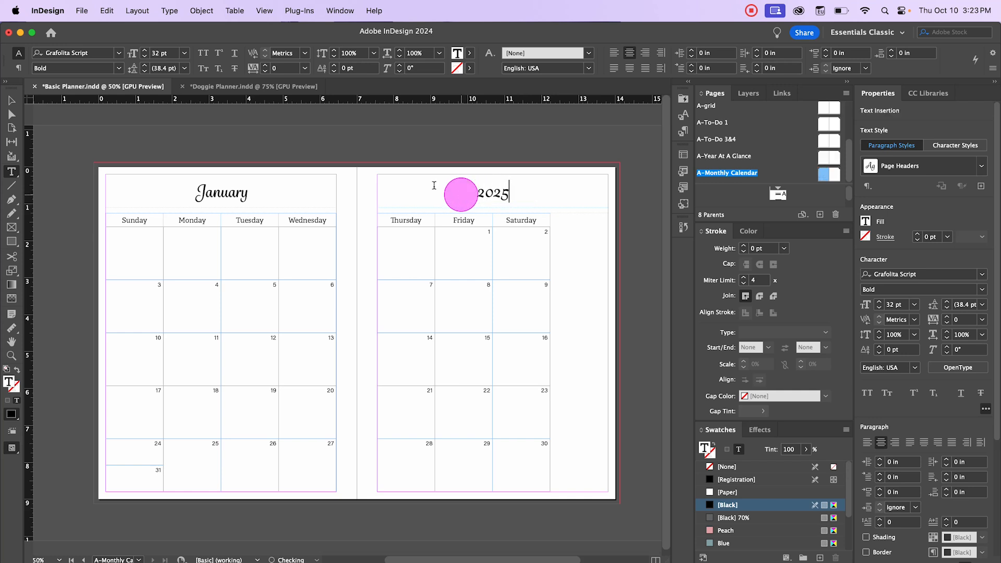
Step: Narrow the 2025 header frame to about 4.67 in wide to match the right-page table
click(11, 100)
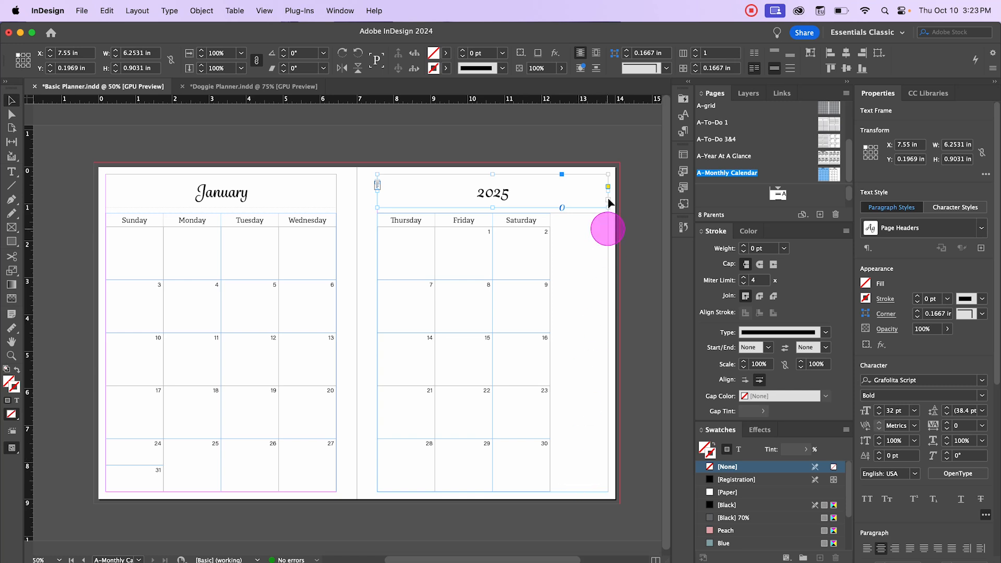
drag(607, 188, 549, 197)
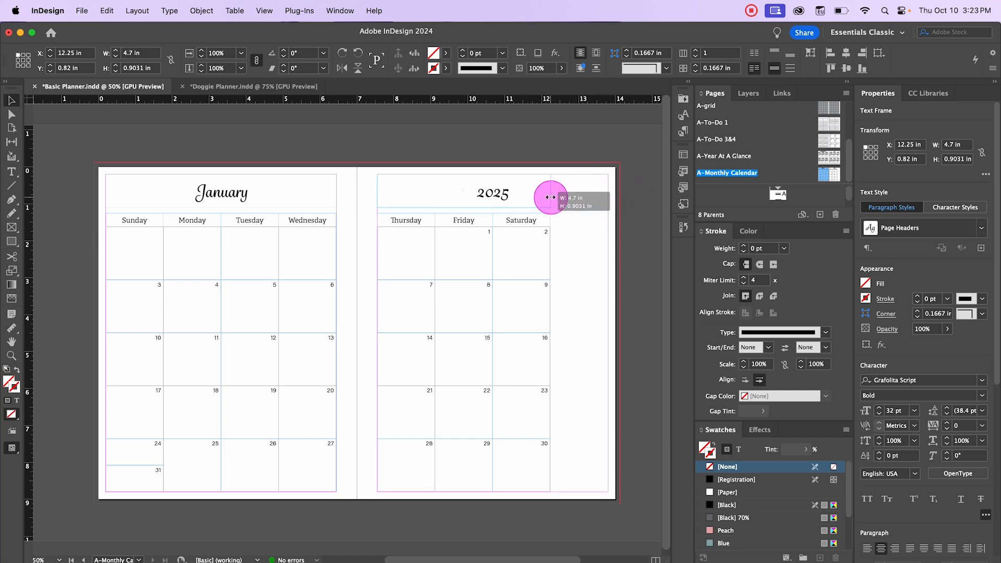
drag(549, 197, 549, 198)
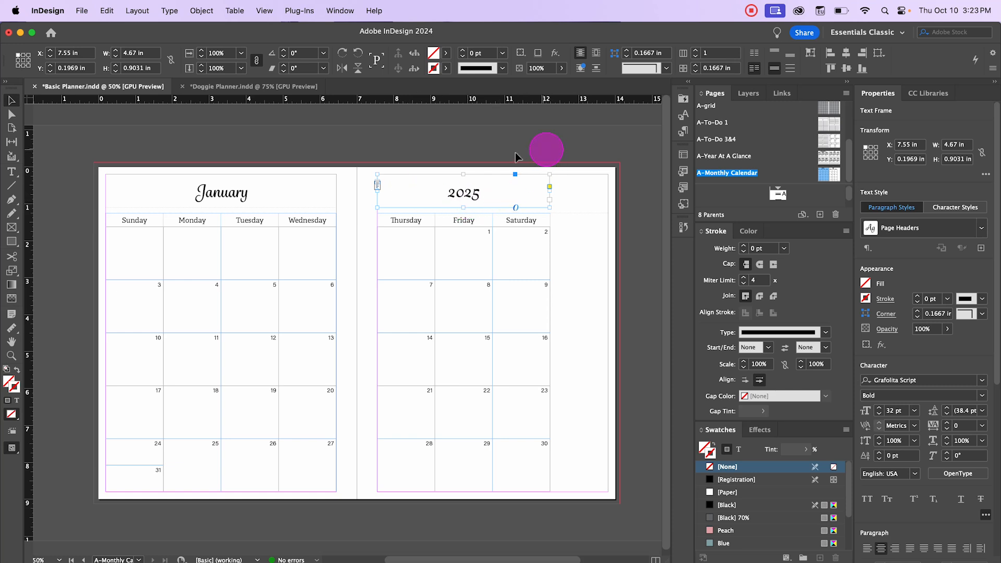
click(201, 140)
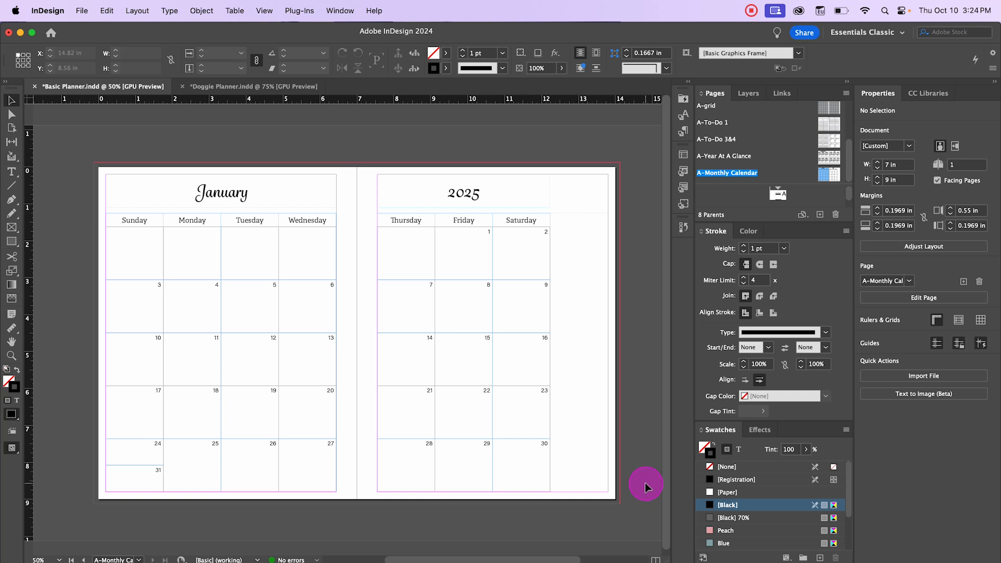
Step: Give the left page's weekday header row a 5 pt Blue bottom border
click(582, 204)
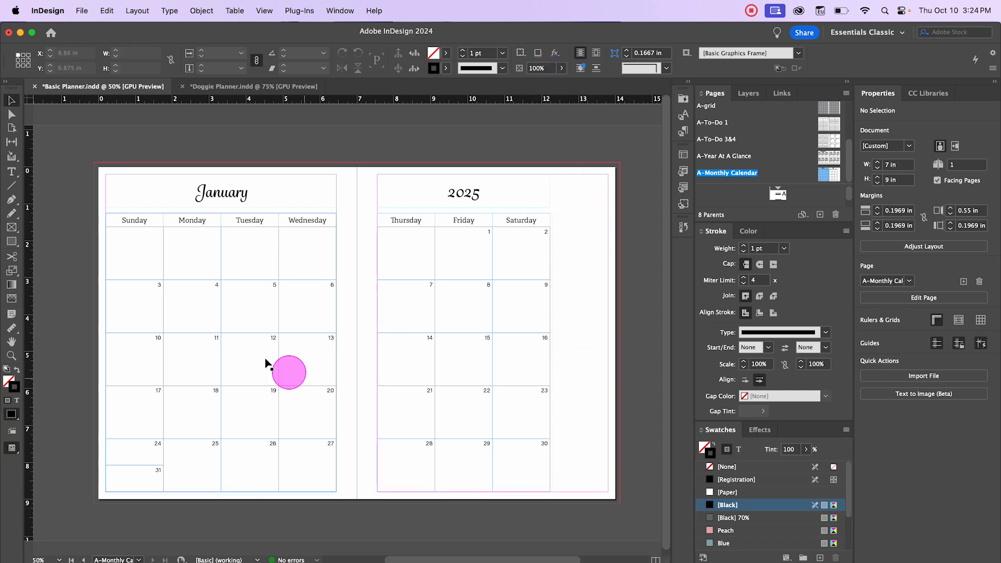
click(127, 221)
double_click(126, 221)
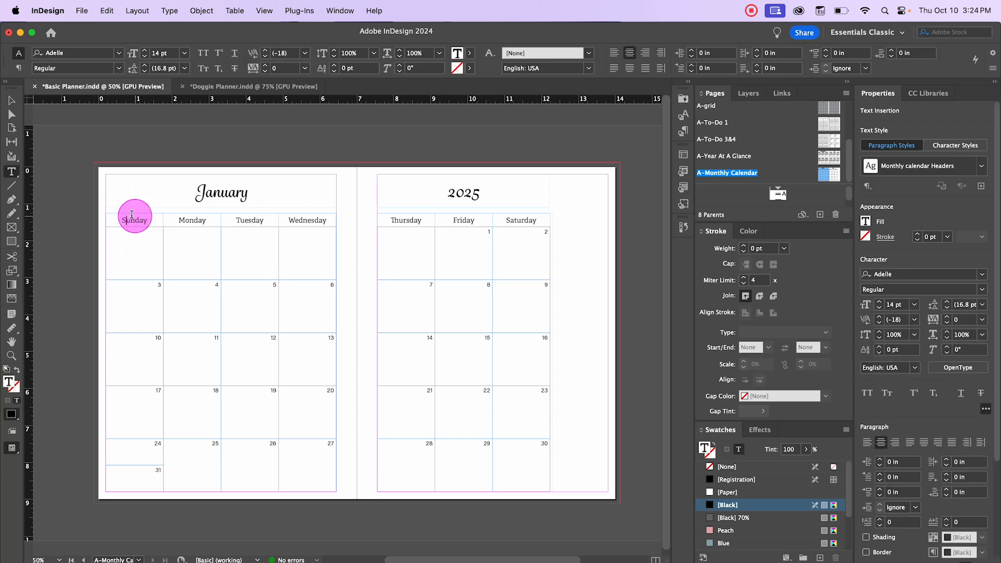
drag(127, 221, 301, 219)
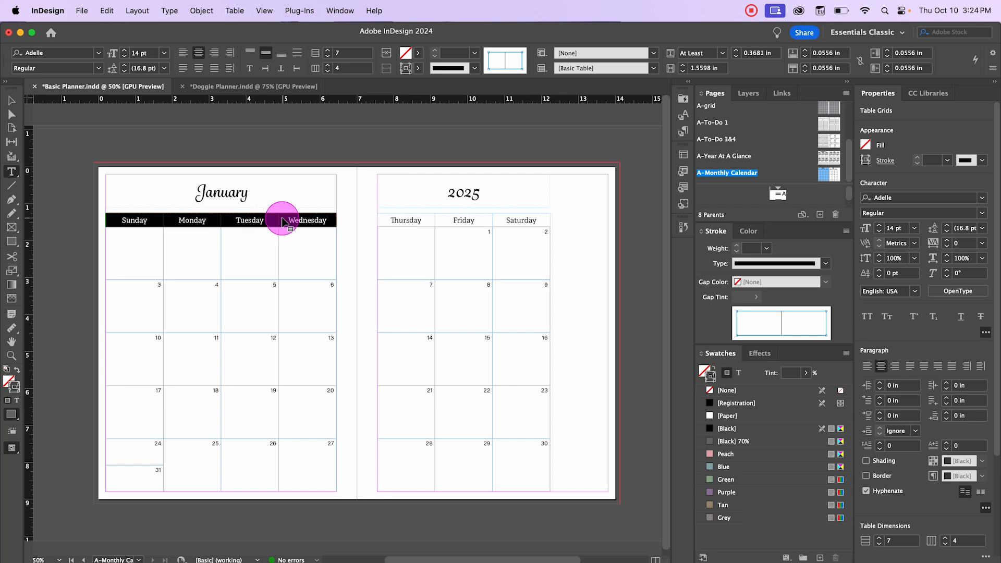
click(496, 55)
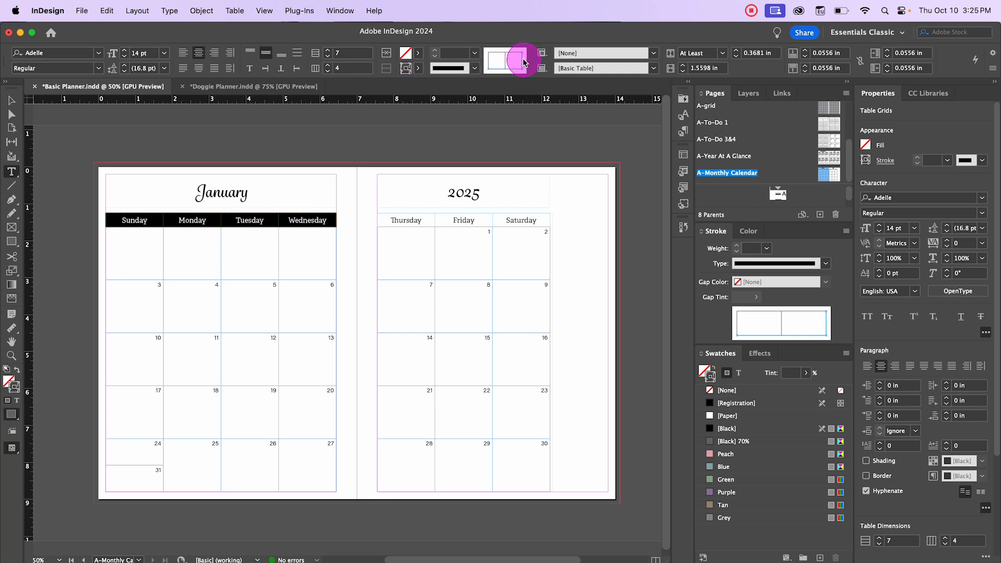
click(509, 156)
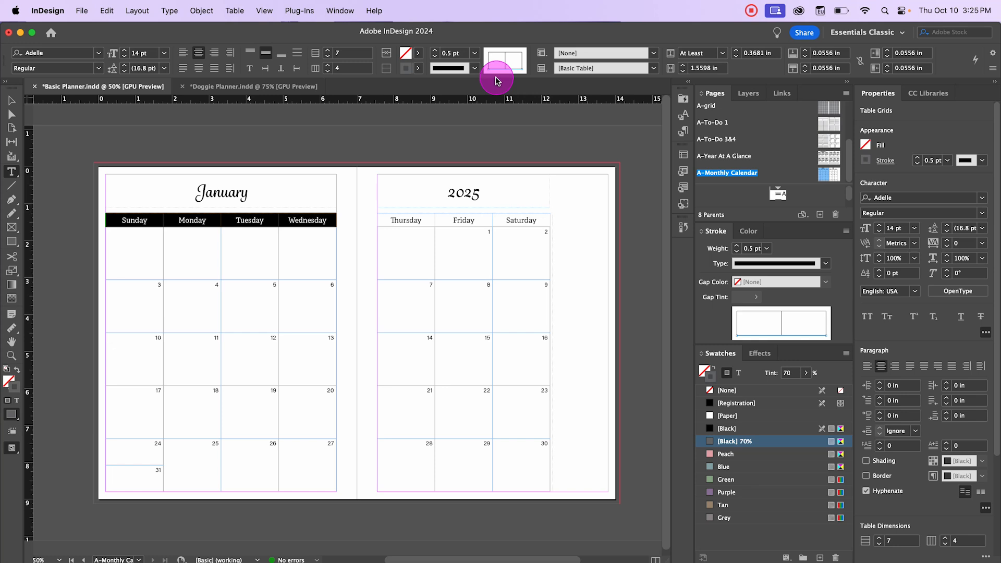
click(474, 55)
click(459, 162)
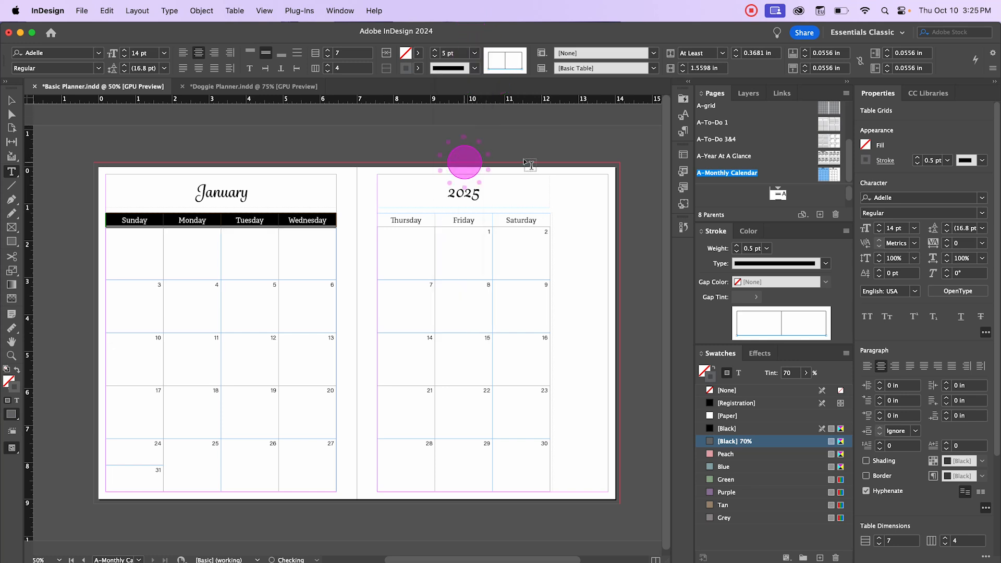
click(419, 68)
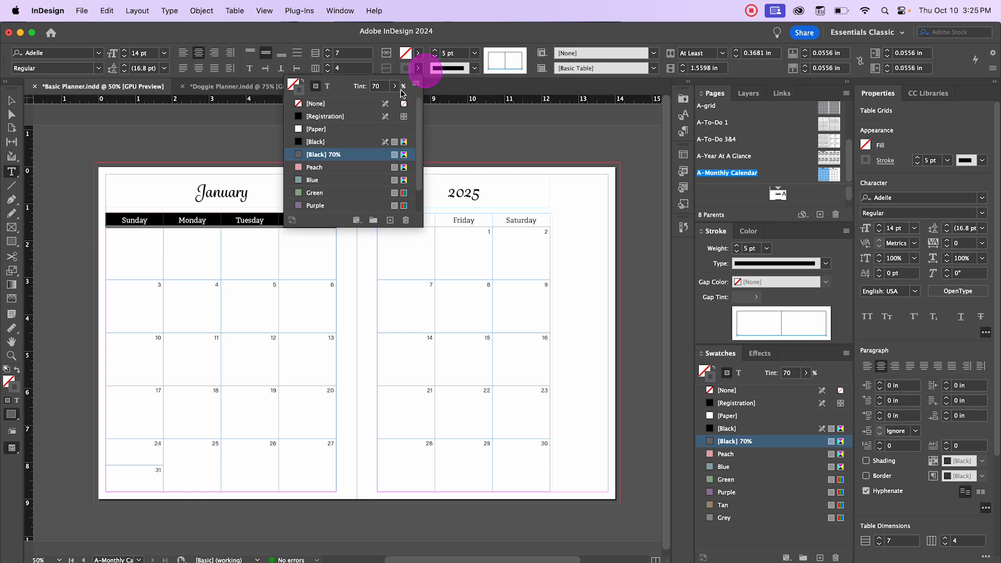
click(319, 168)
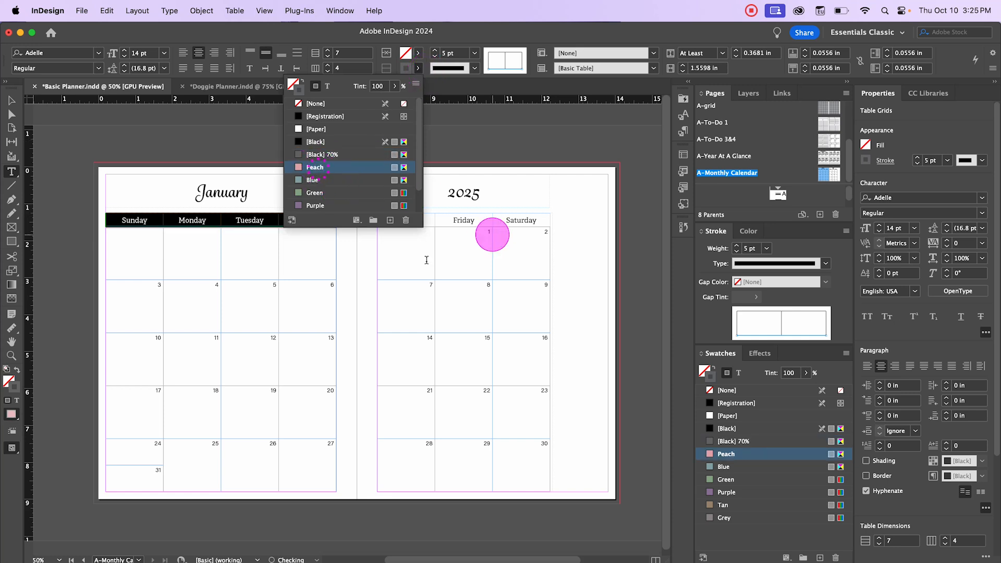
click(313, 181)
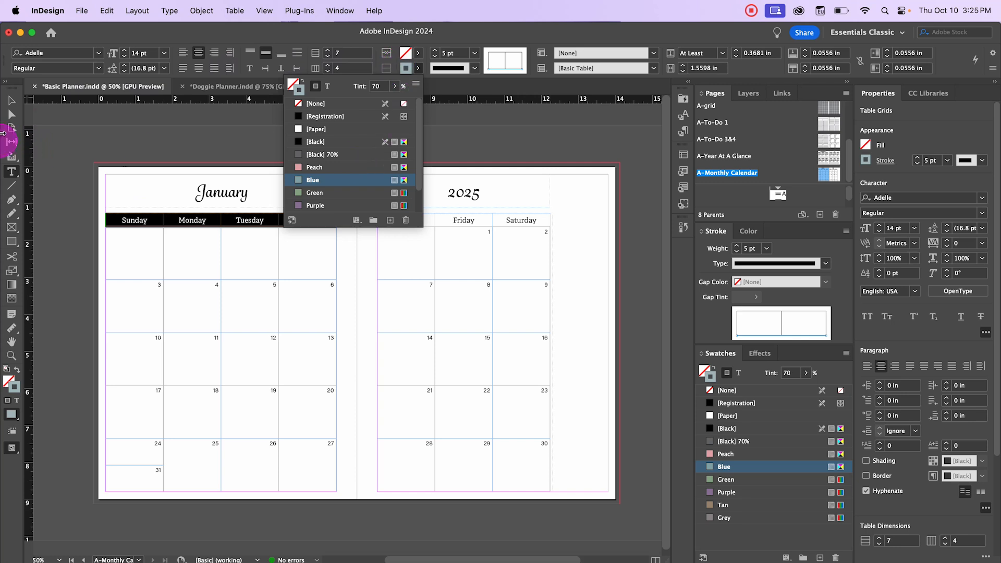
click(9, 104)
click(86, 154)
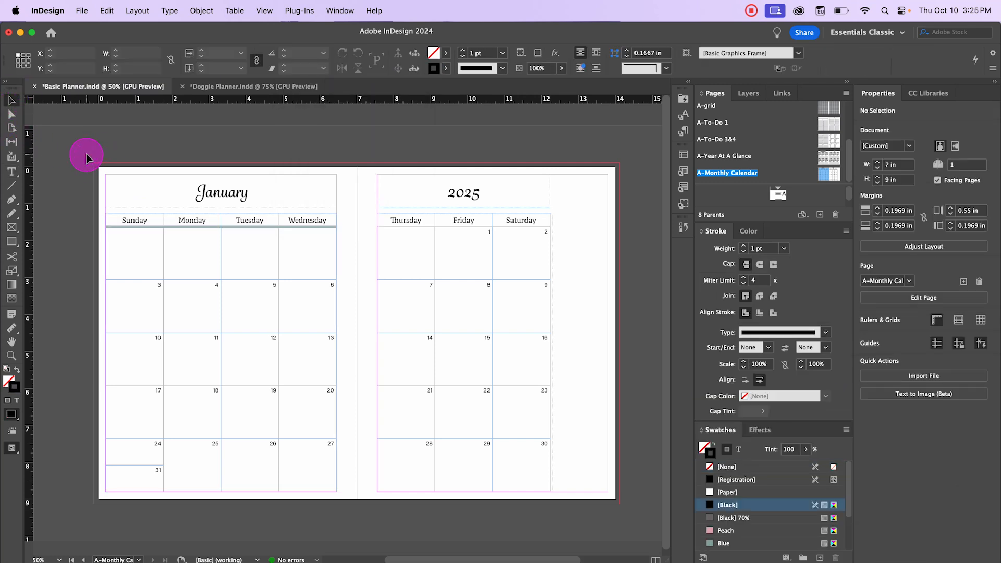
Step: Increase the weekday header row's bottom border weight to 7 pt
key(w)
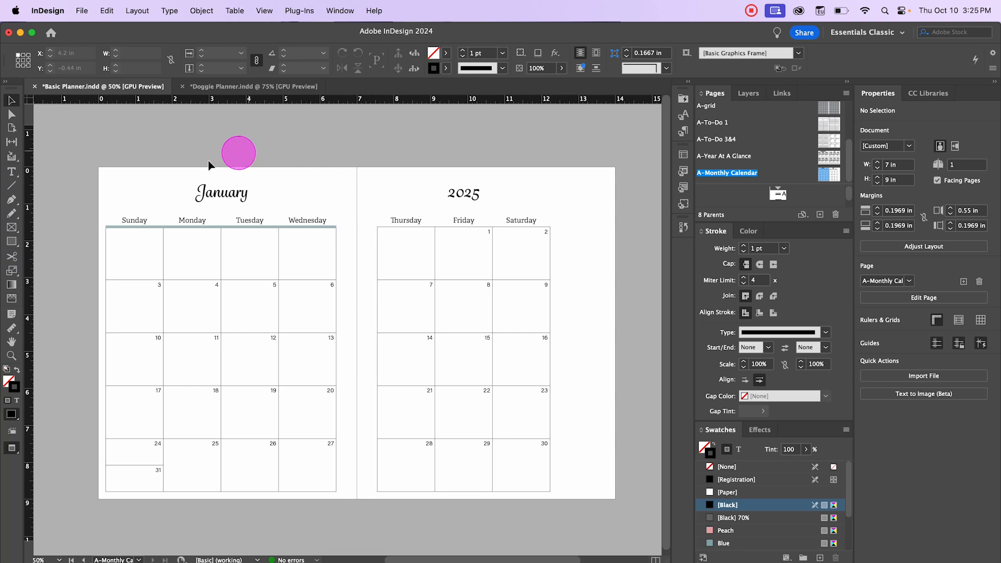
click(185, 147)
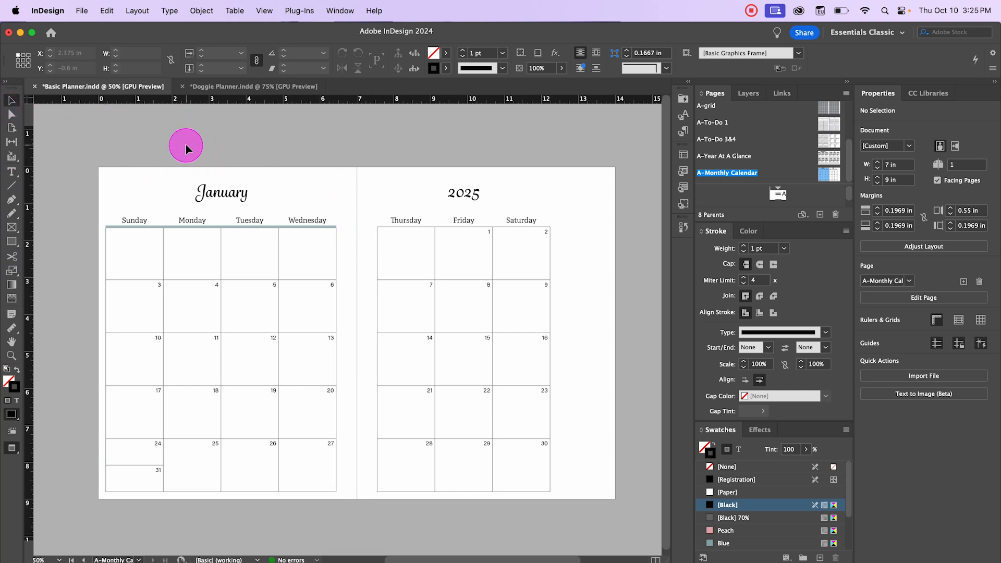
drag(207, 148, 155, 227)
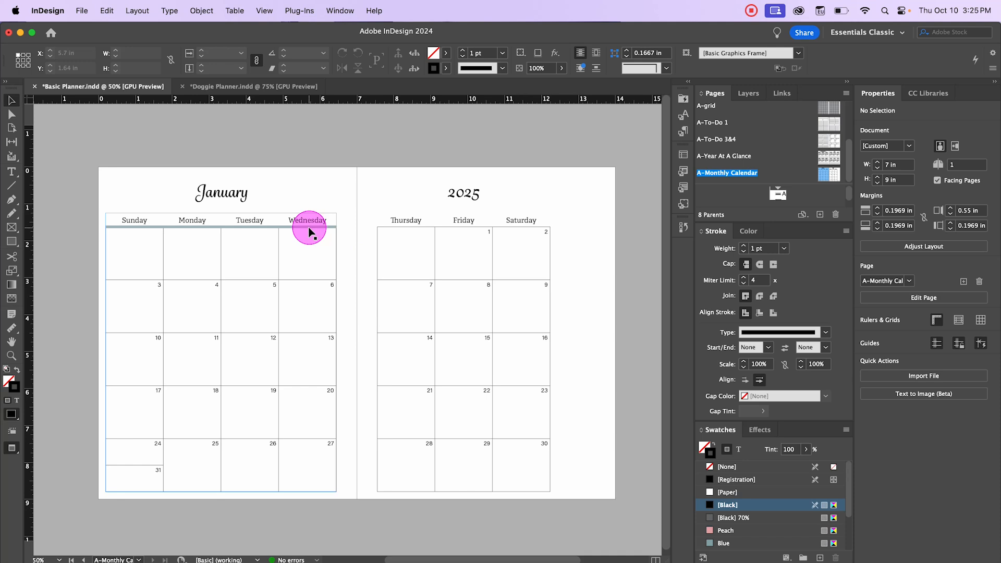
double_click(150, 228)
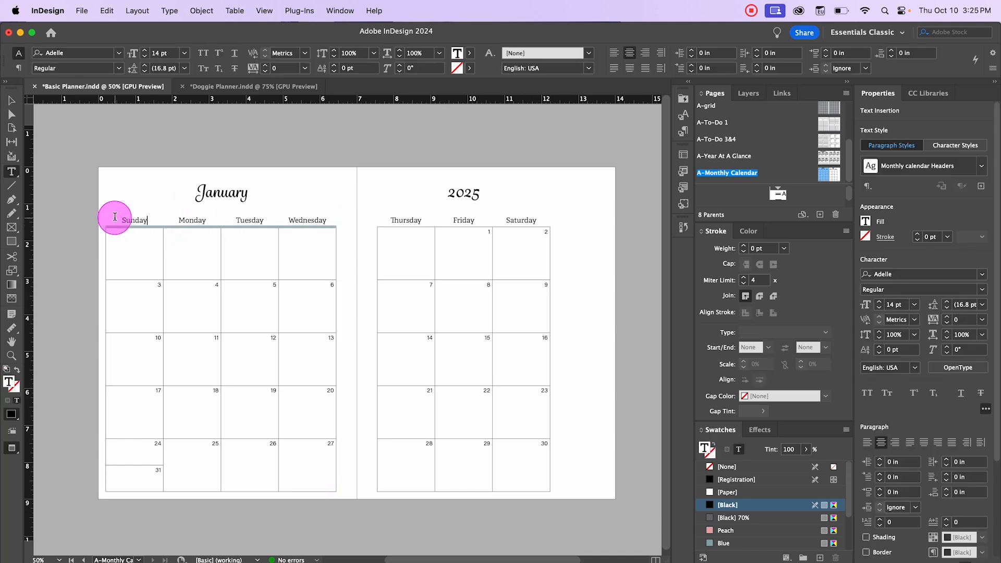
drag(111, 219, 303, 214)
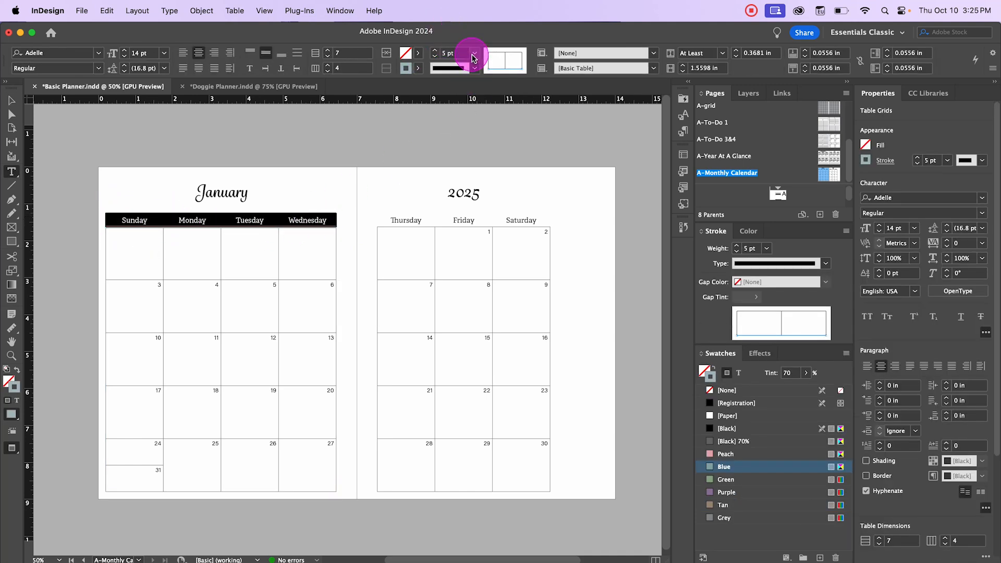
click(473, 55)
click(461, 189)
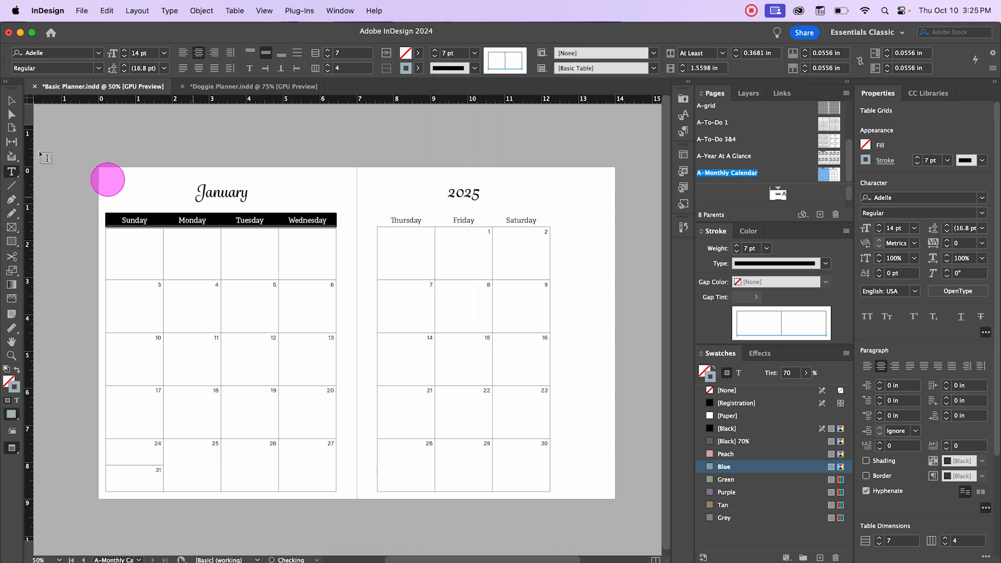
click(11, 100)
click(98, 134)
Step: Set the left page's weekday header row cells to align their text to the top
click(183, 241)
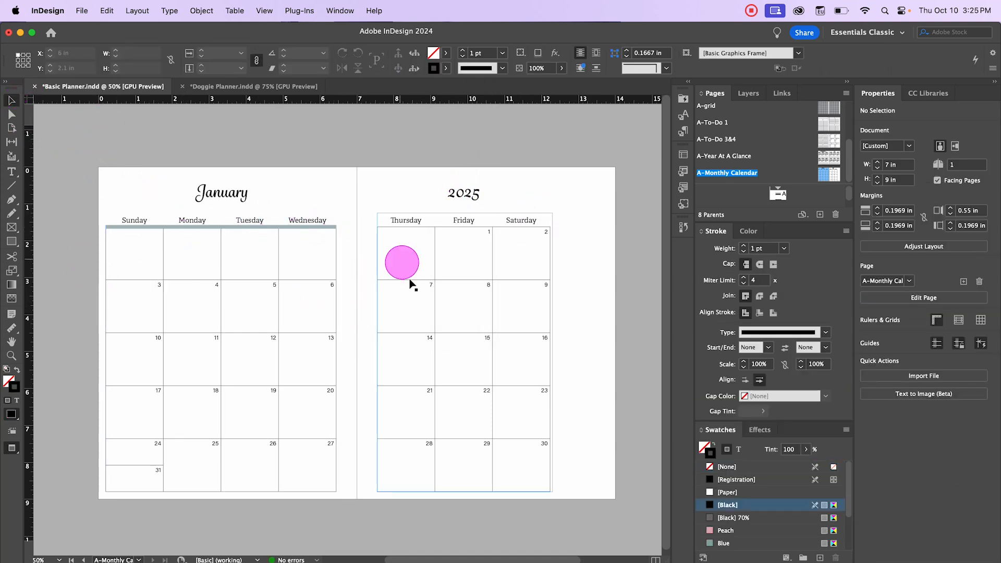
double_click(137, 219)
drag(123, 218, 333, 225)
right_click(306, 219)
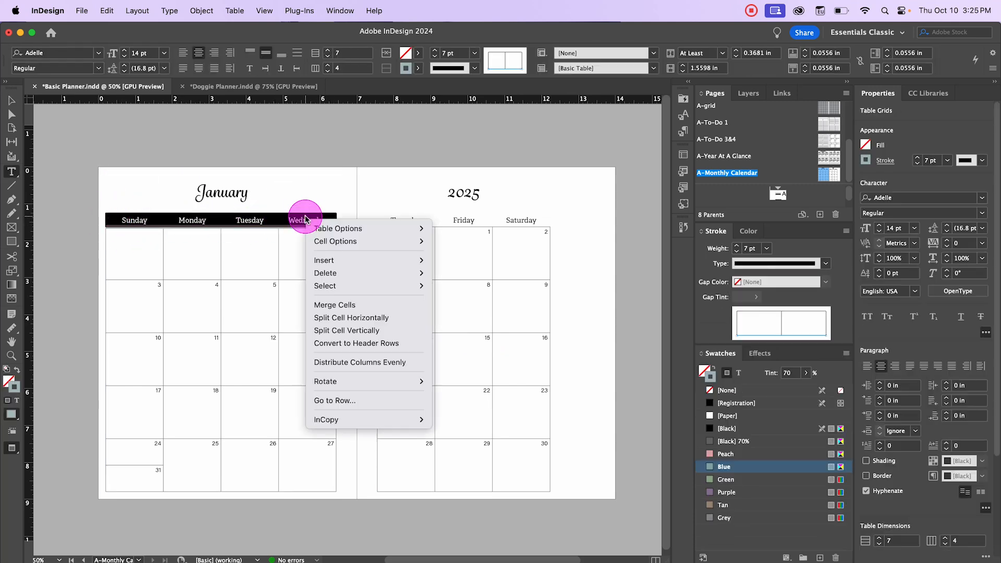
mouse_move(408, 240)
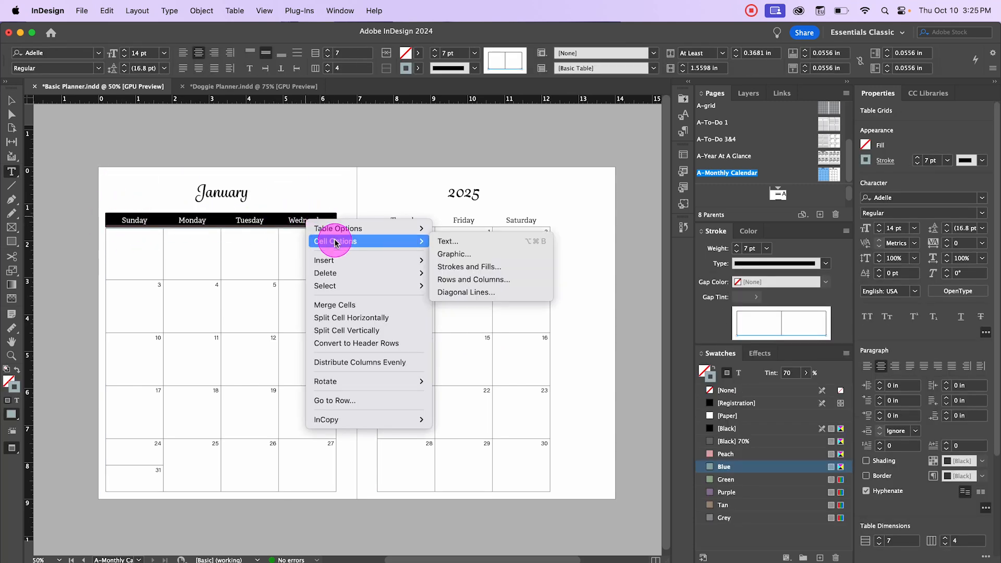
click(460, 241)
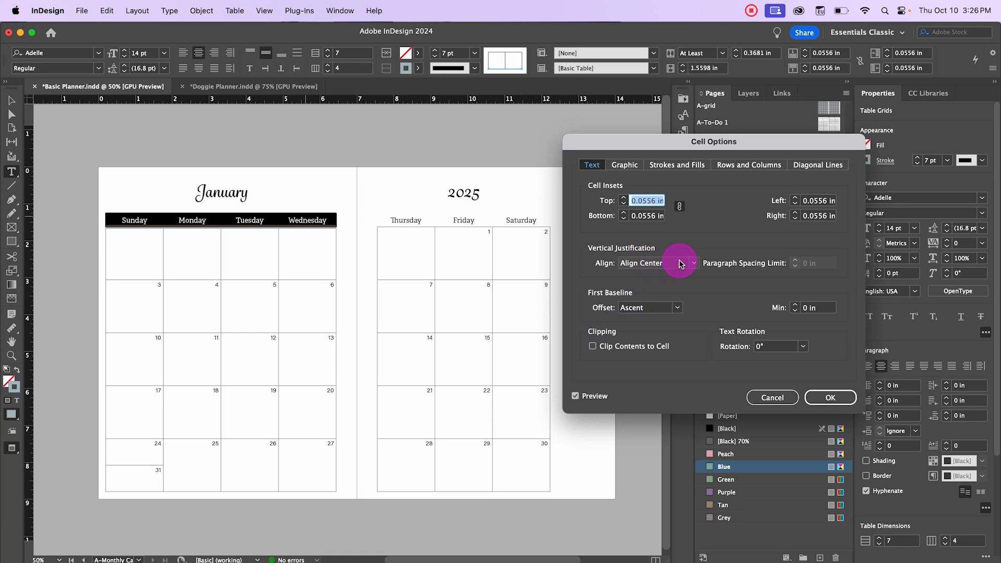
click(686, 264)
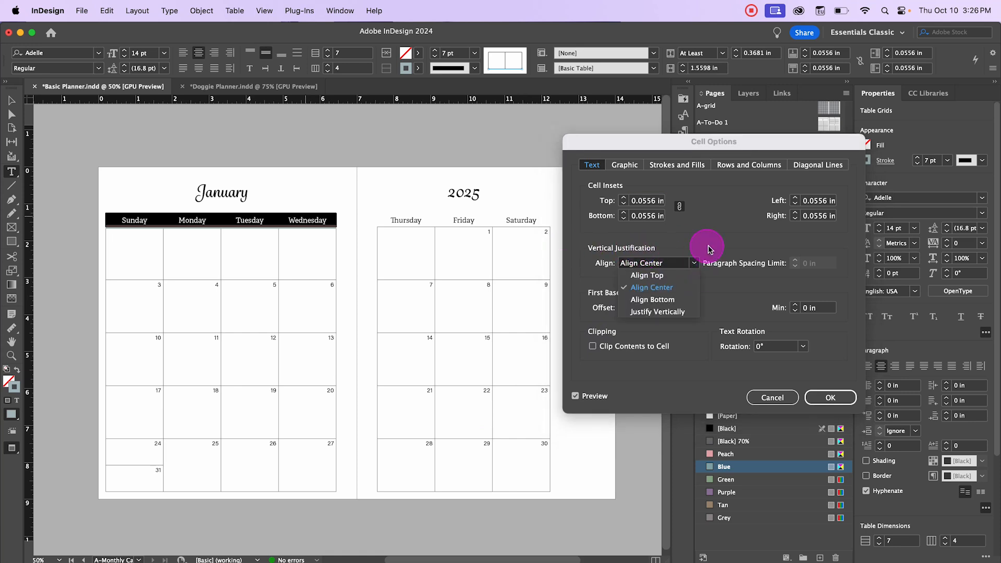
click(671, 278)
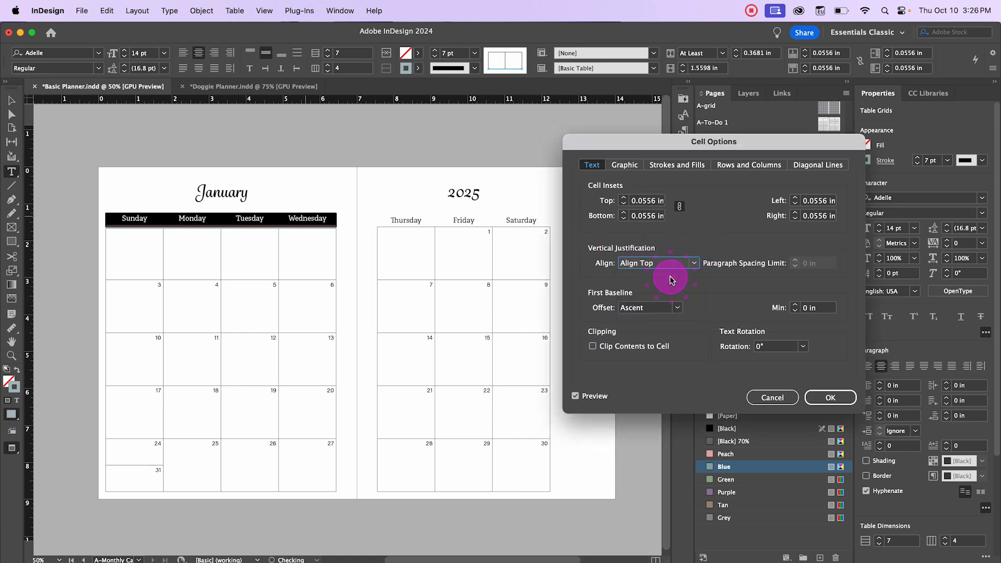
click(819, 397)
Step: Fill the right page's weekday header row with the Purple swatch
click(15, 107)
click(101, 134)
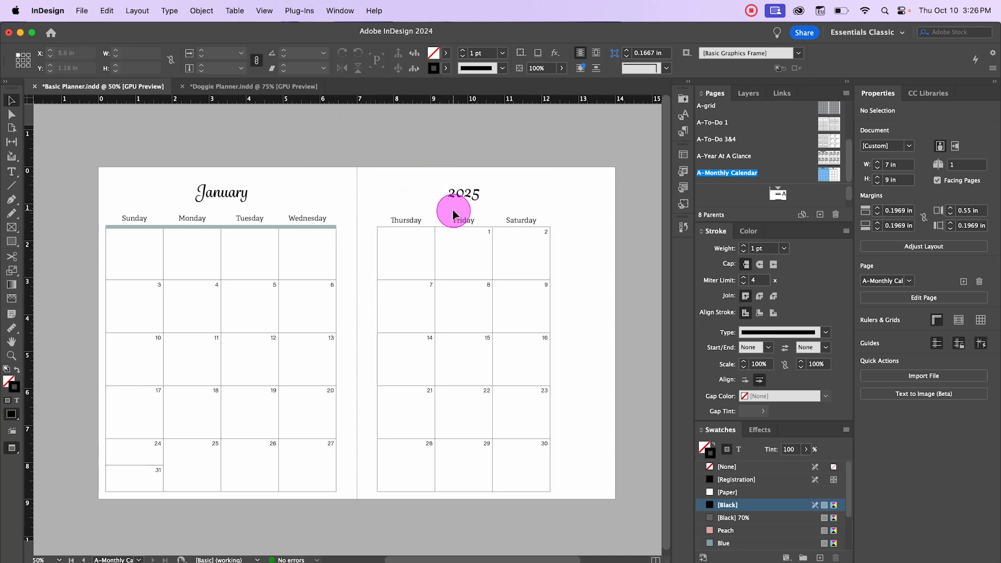
click(388, 220)
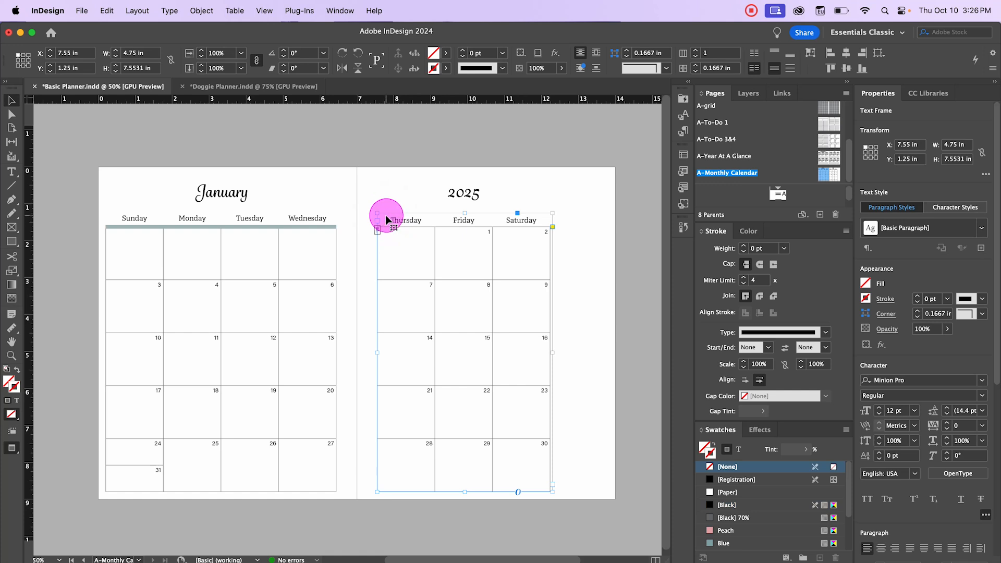
click(388, 217)
drag(384, 214, 540, 213)
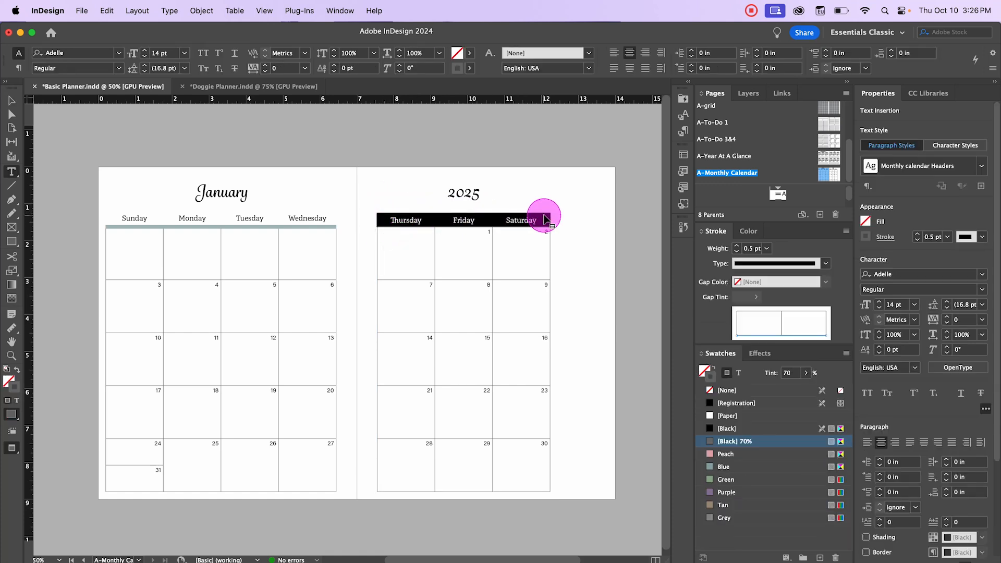
click(417, 52)
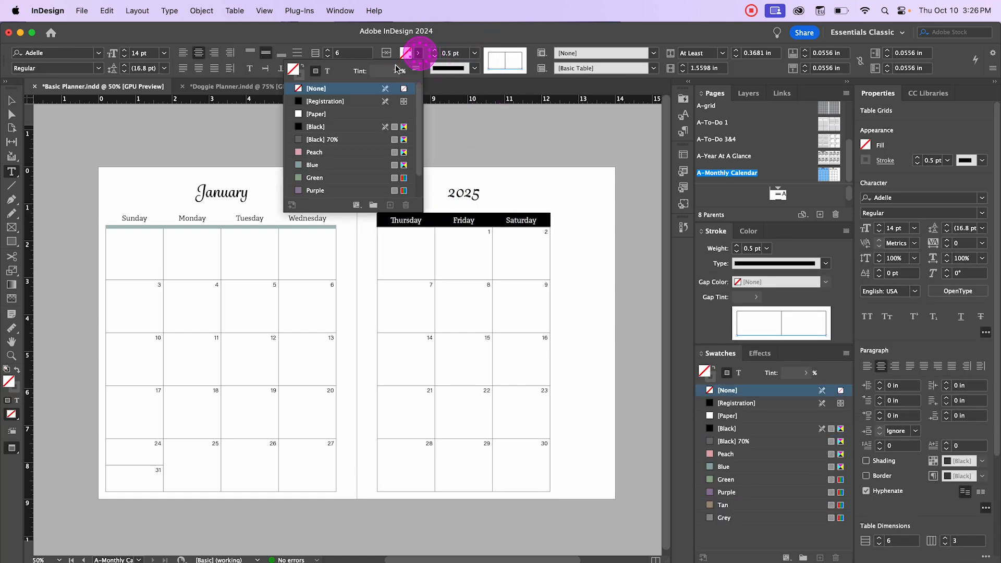
click(313, 191)
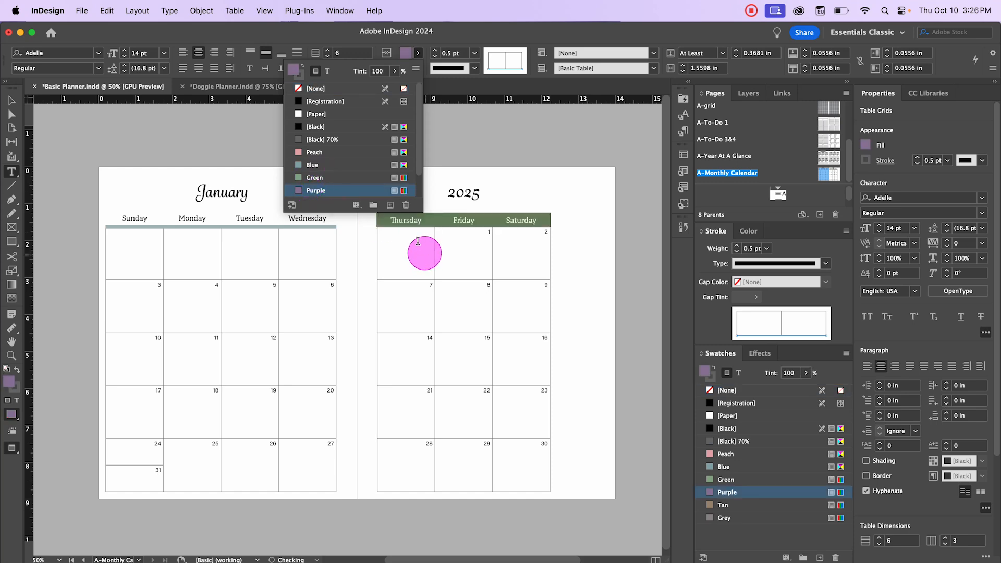
Step: Change the right page's weekday header text color to Paper
click(19, 102)
click(454, 136)
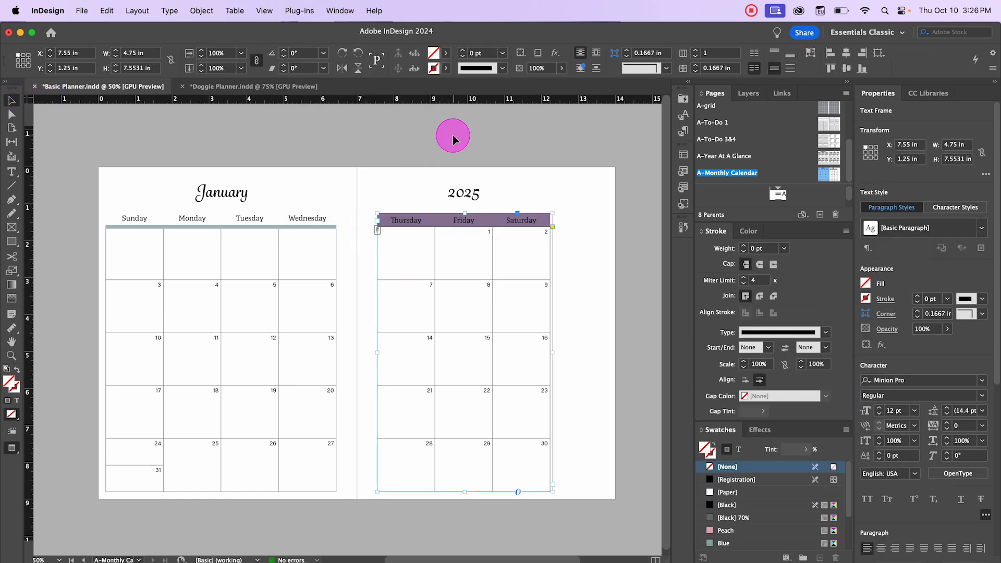
double_click(394, 221)
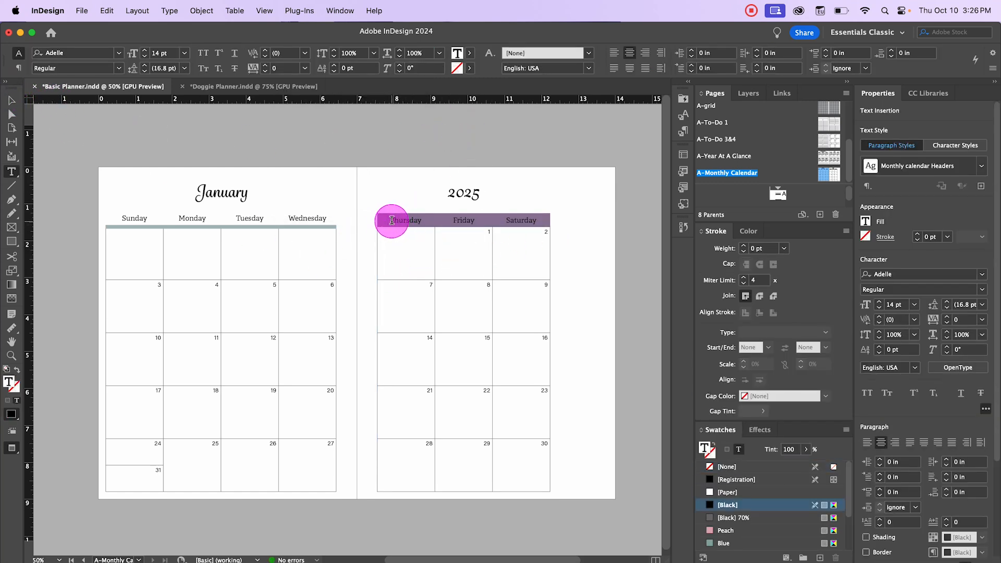
drag(394, 221, 534, 224)
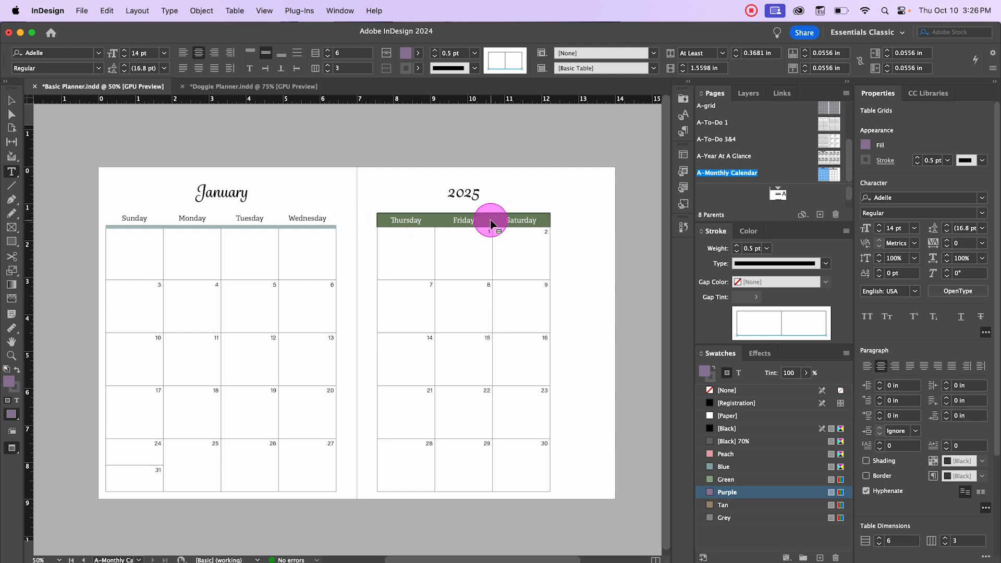
click(417, 53)
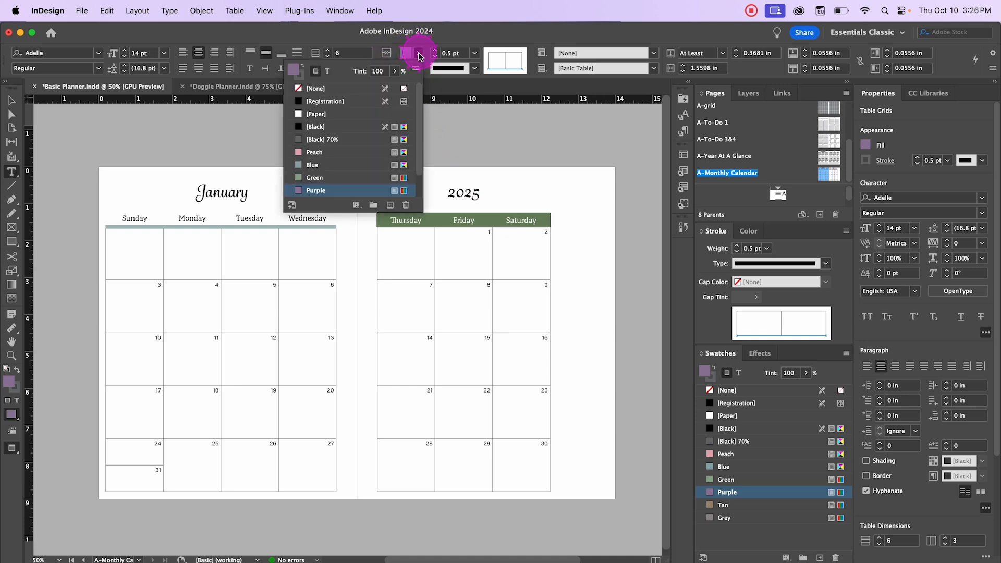
click(328, 73)
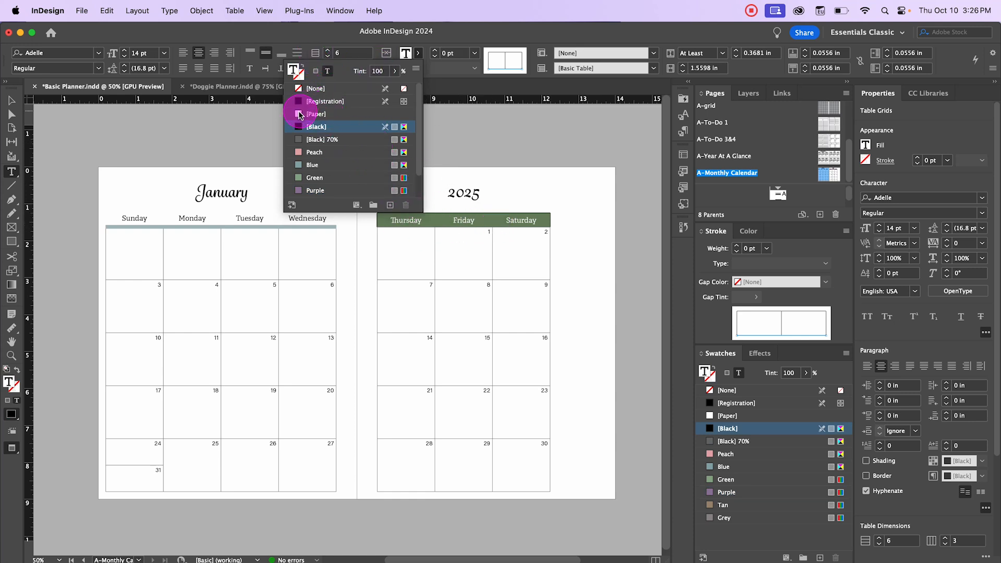
click(299, 115)
click(11, 100)
click(339, 128)
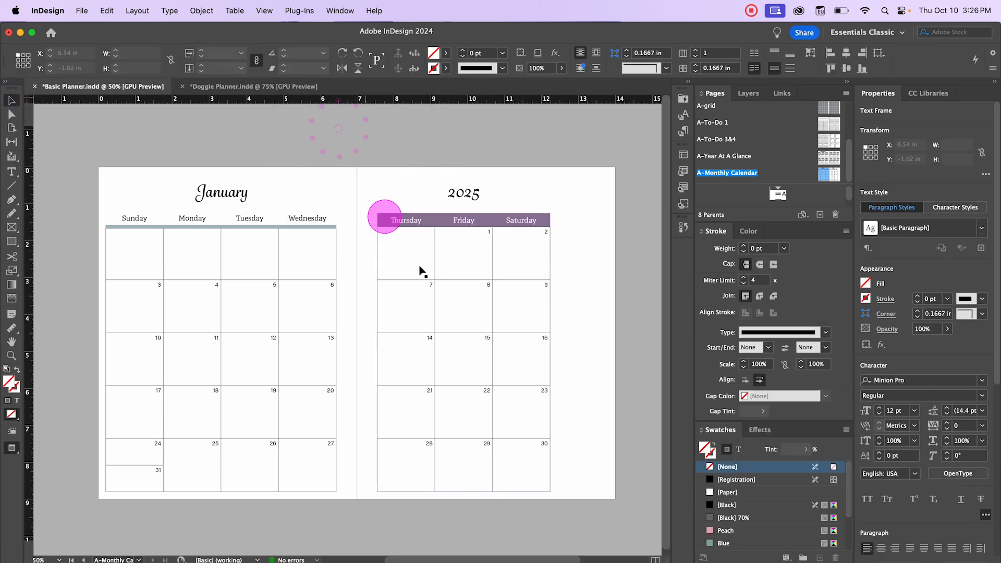
Step: Zoom in and inspect the weekday header rows on both pages of the spread
click(598, 245)
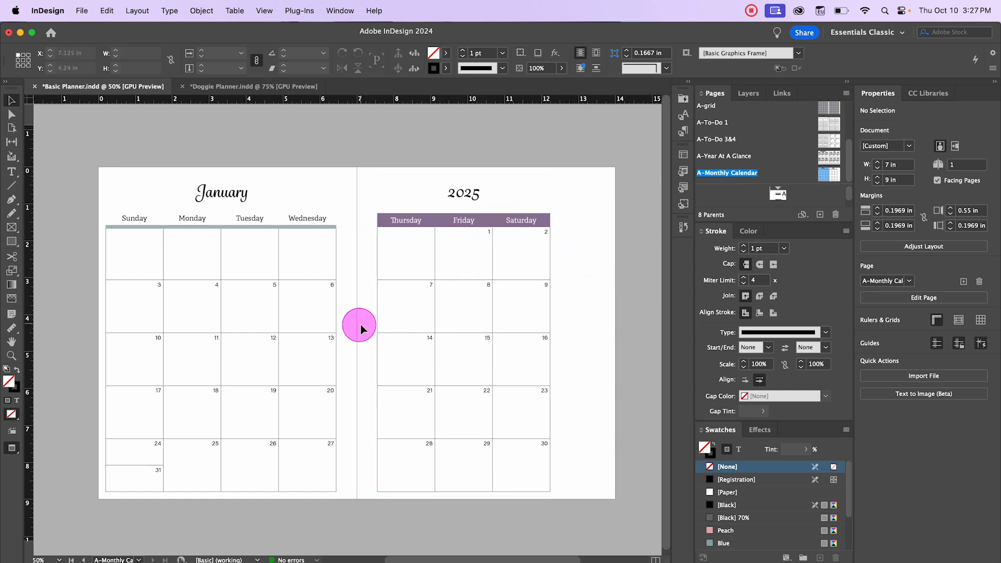
key(super+equal)
drag(335, 297, 624, 337)
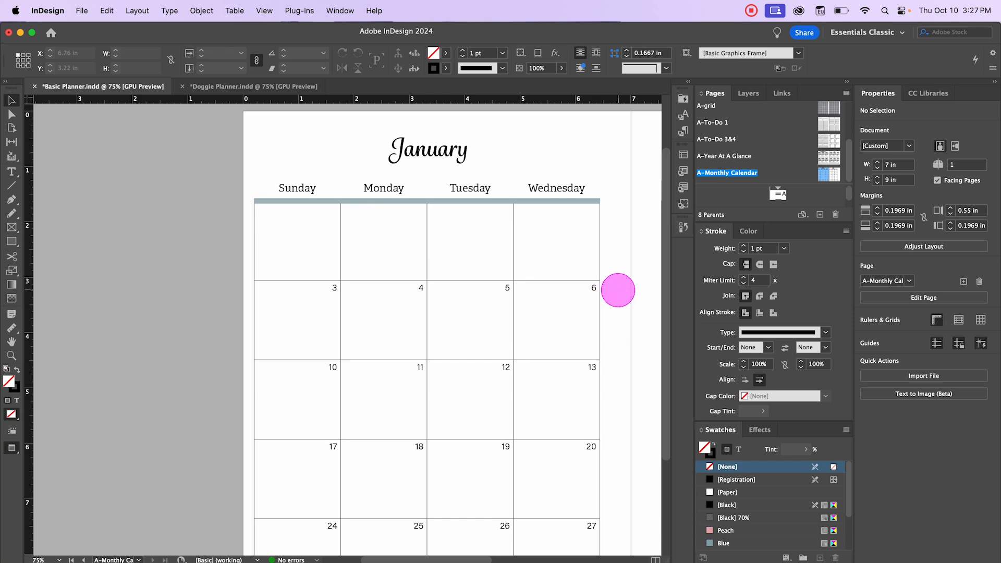
drag(616, 291, 32, 274)
click(202, 226)
drag(501, 431, 727, 468)
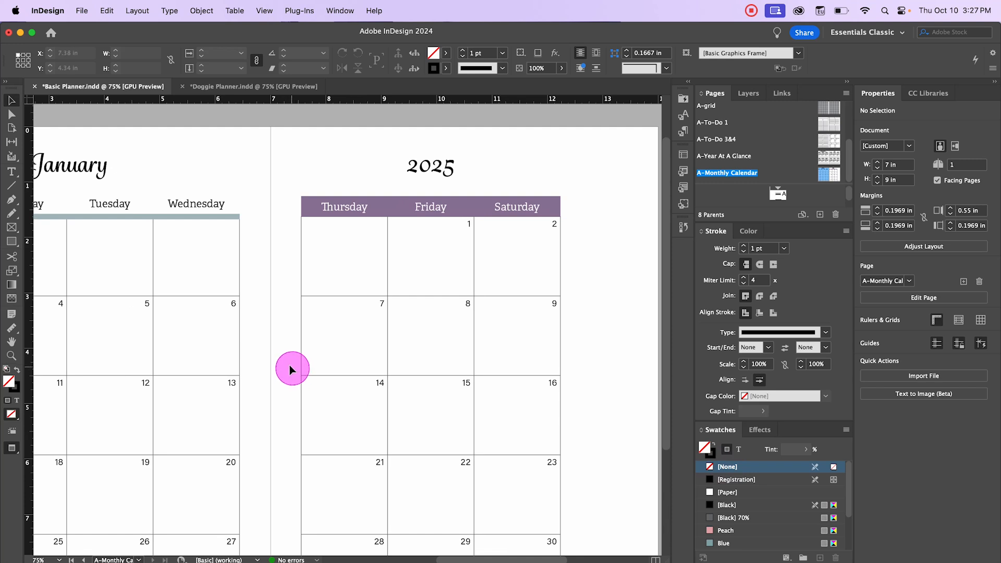
key(super+minus)
mouse_move(289, 354)
mouse_down()
mouse_move(352, 371)
mouse_move(316, 351)
mouse_up()
key(super+equal)
key(super+minus)
click(546, 259)
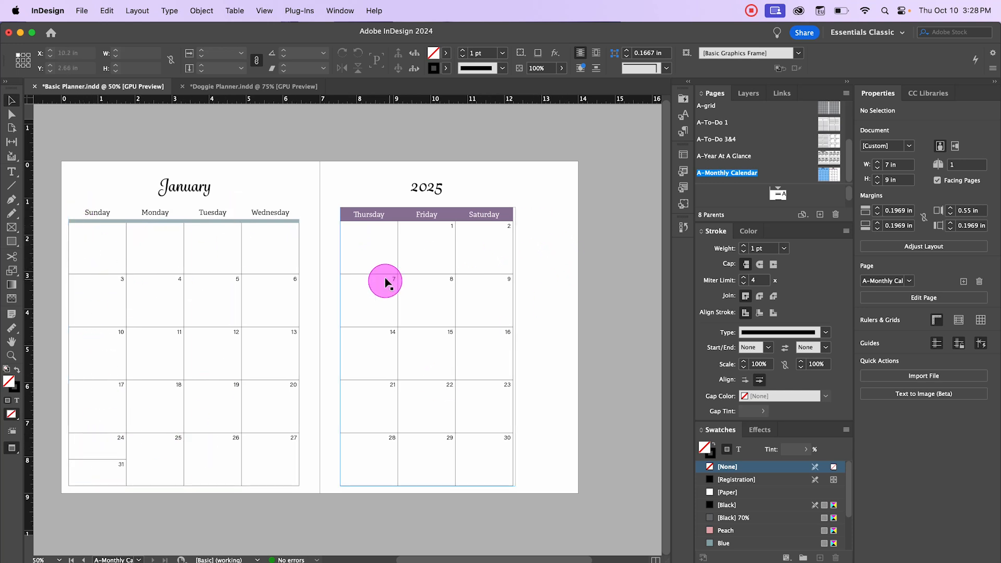
Step: Create a table with 25 body rows and 1 column, placing it in a tall frame beside the right page
click(237, 13)
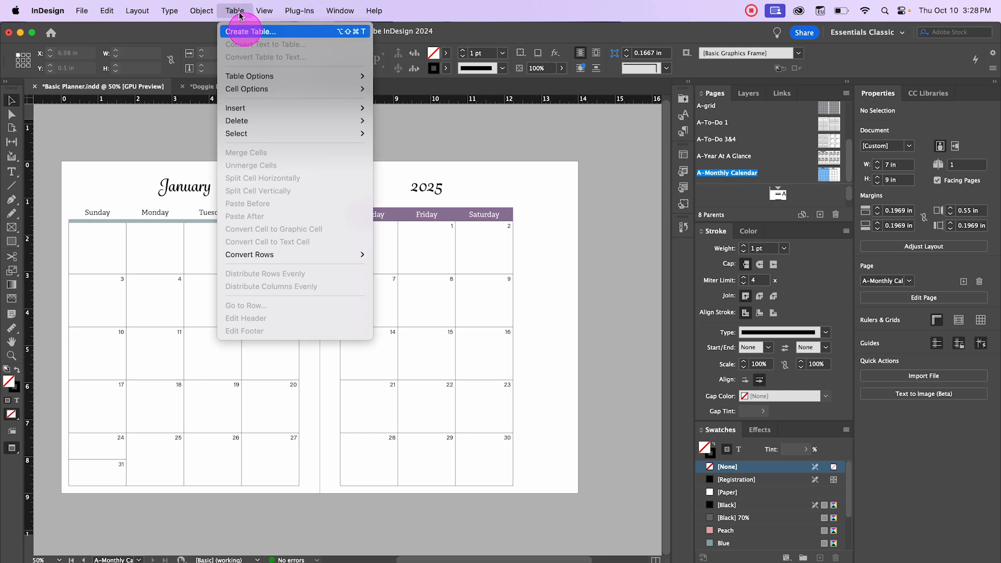
click(244, 32)
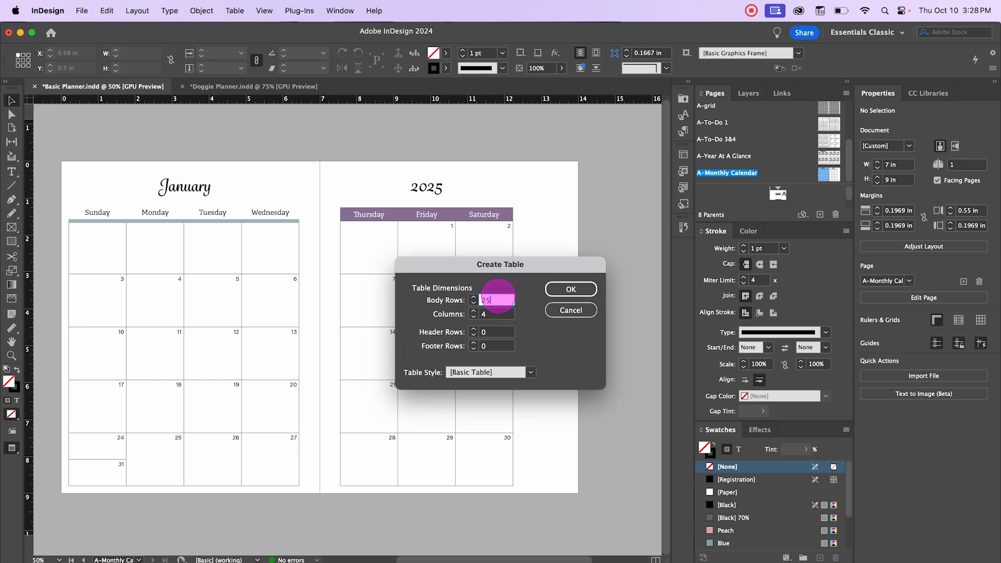
click(487, 314)
text(1)
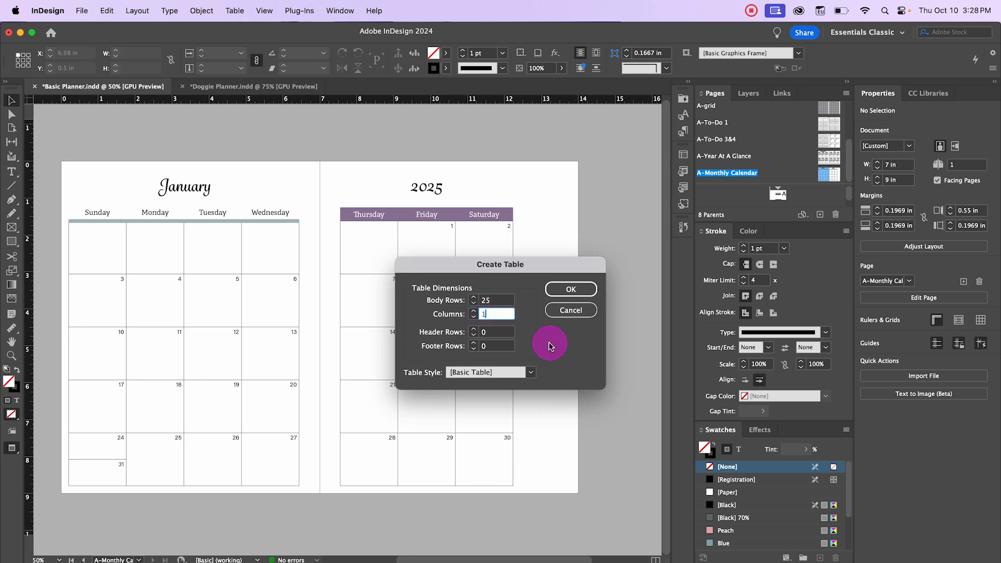
click(579, 288)
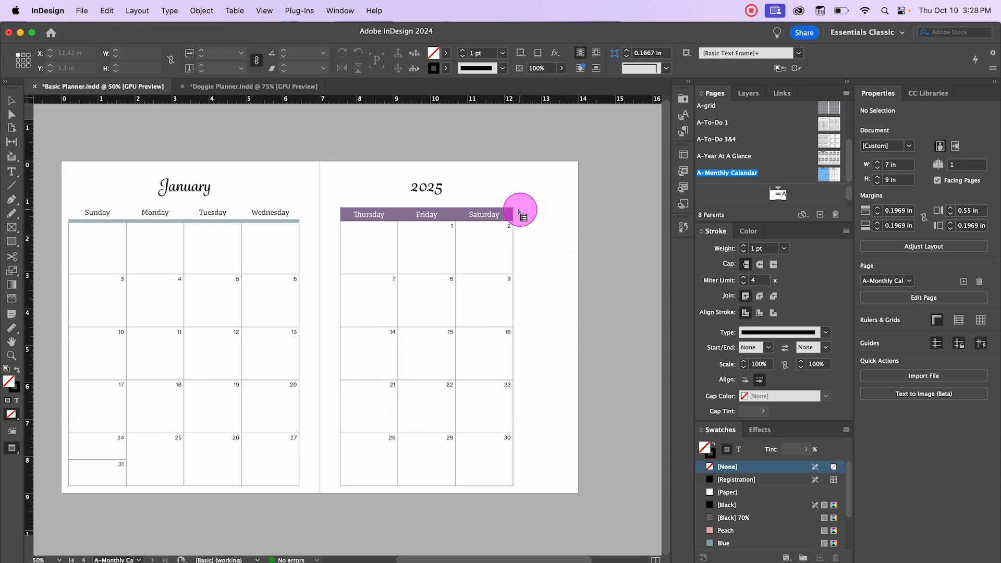
key(w)
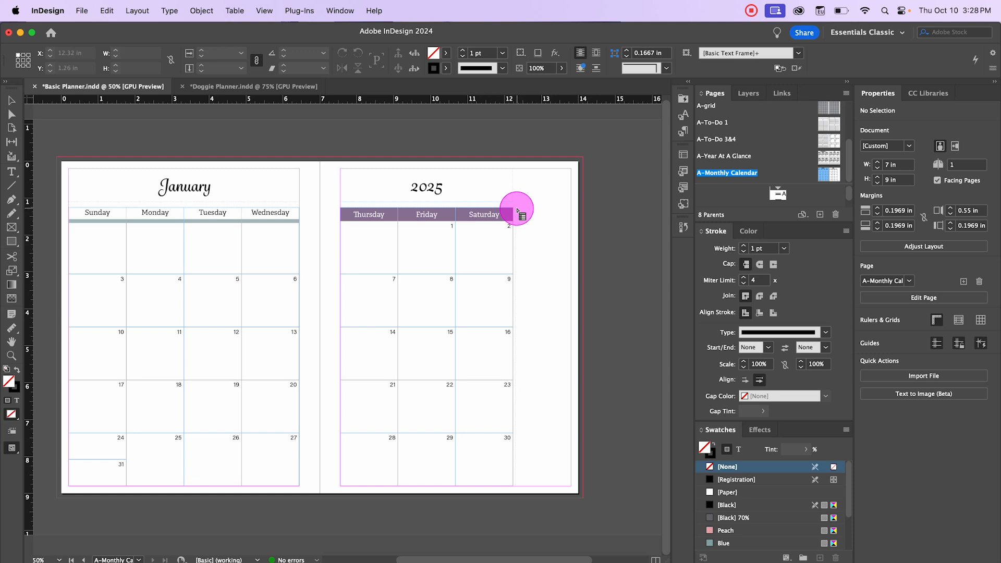
drag(516, 207, 570, 482)
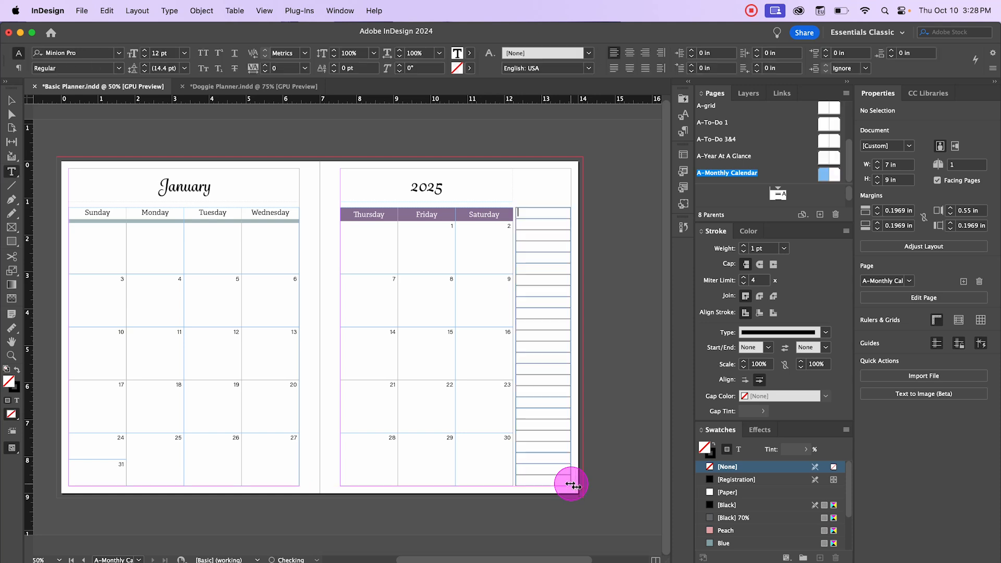
Step: Select the whole side column table and apply the Lines cell style to it
drag(524, 204, 558, 405)
right_click(542, 220)
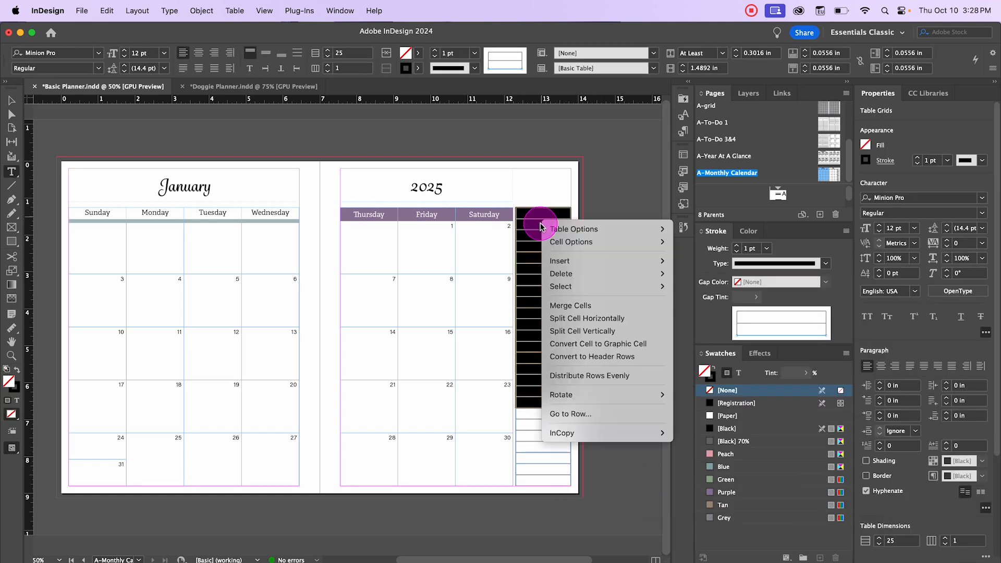
mouse_move(603, 285)
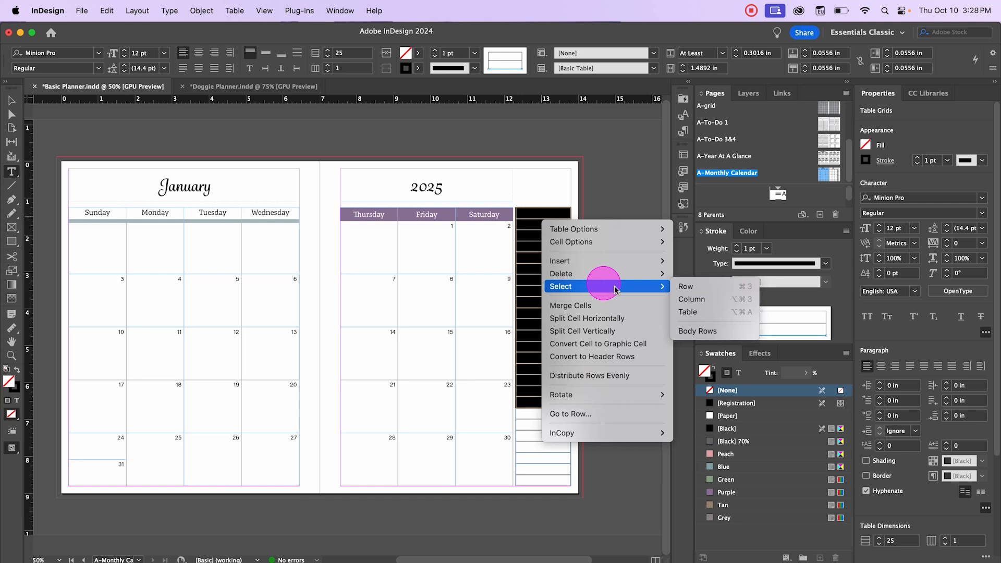
click(687, 313)
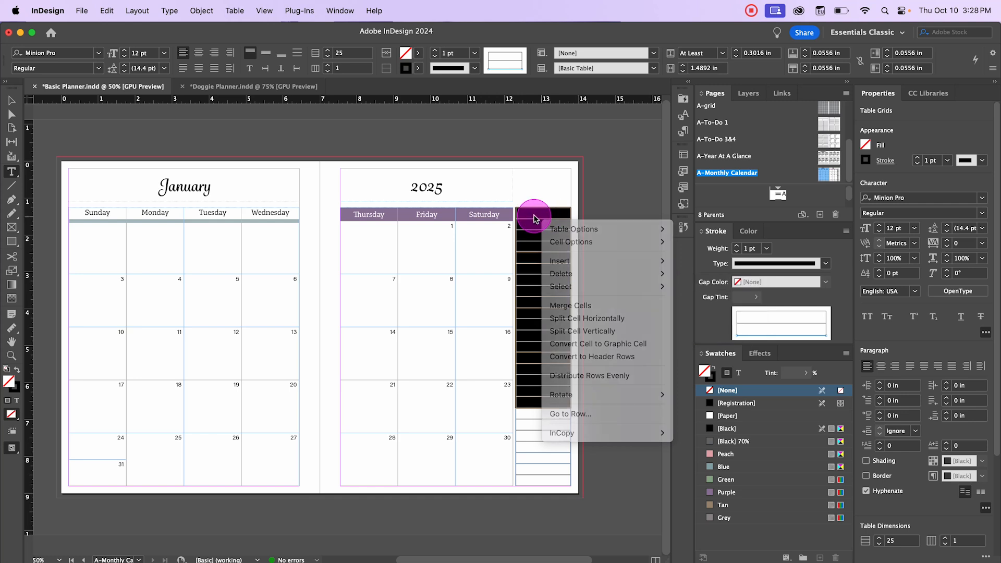
drag(533, 213, 569, 482)
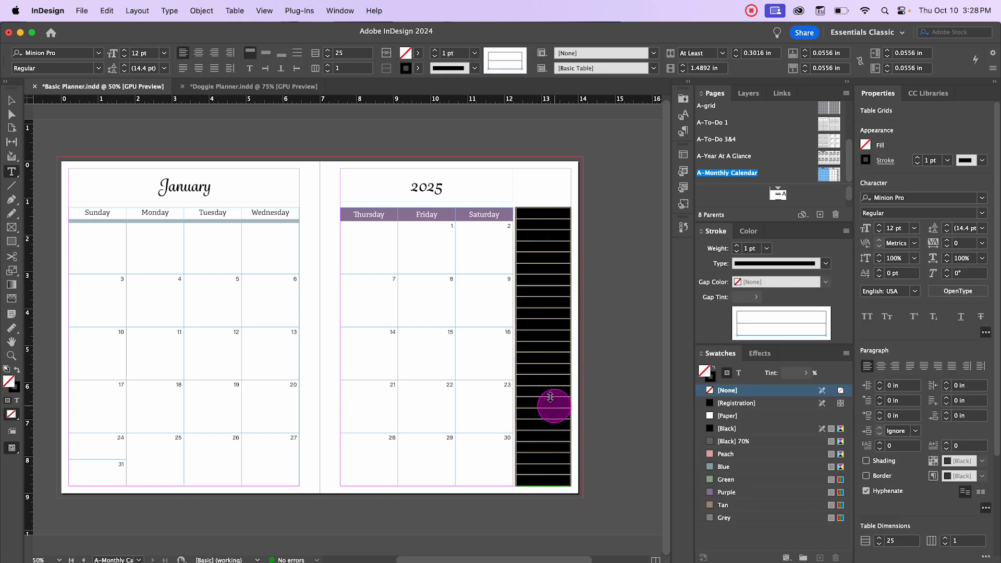
right_click(528, 213)
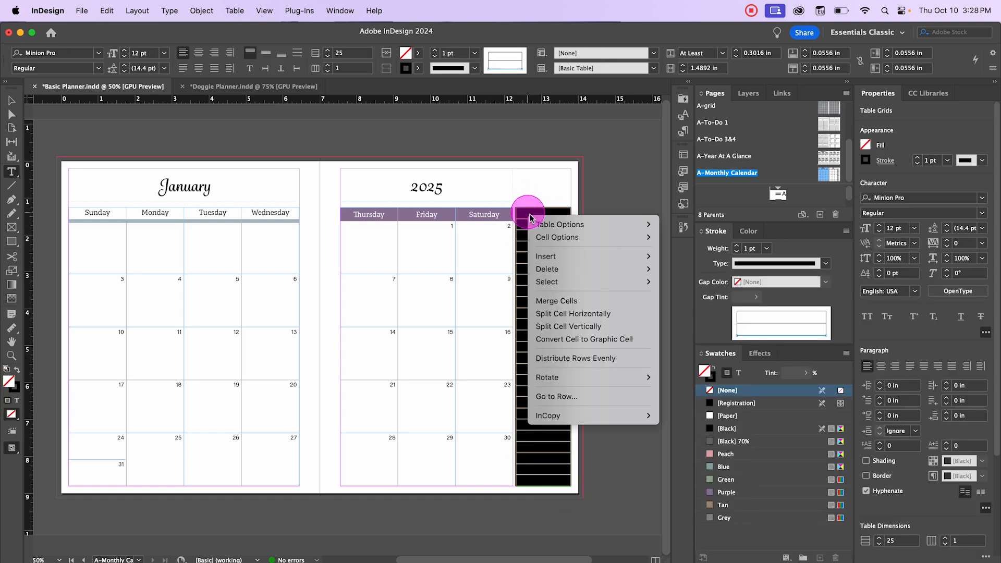
mouse_move(578, 282)
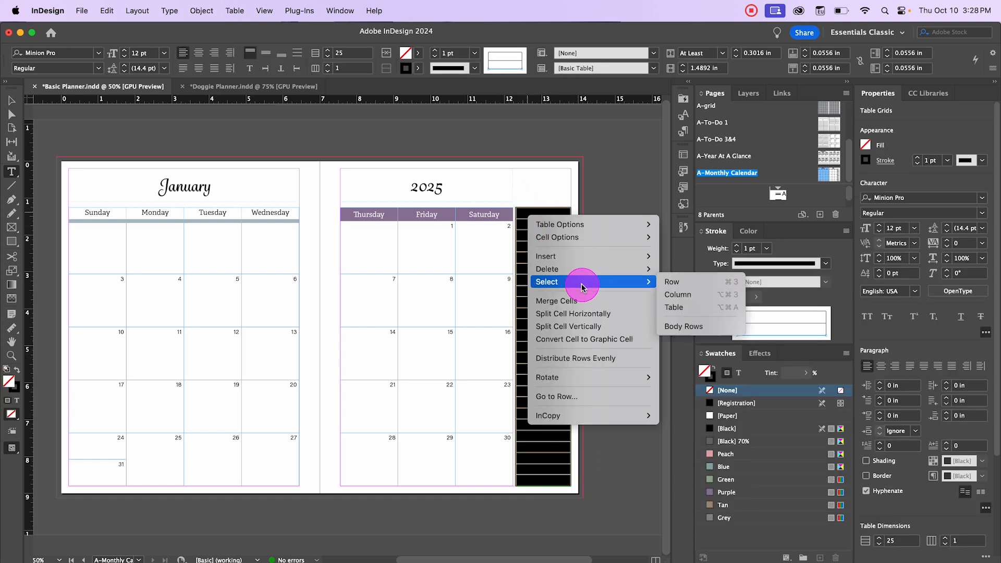
click(689, 309)
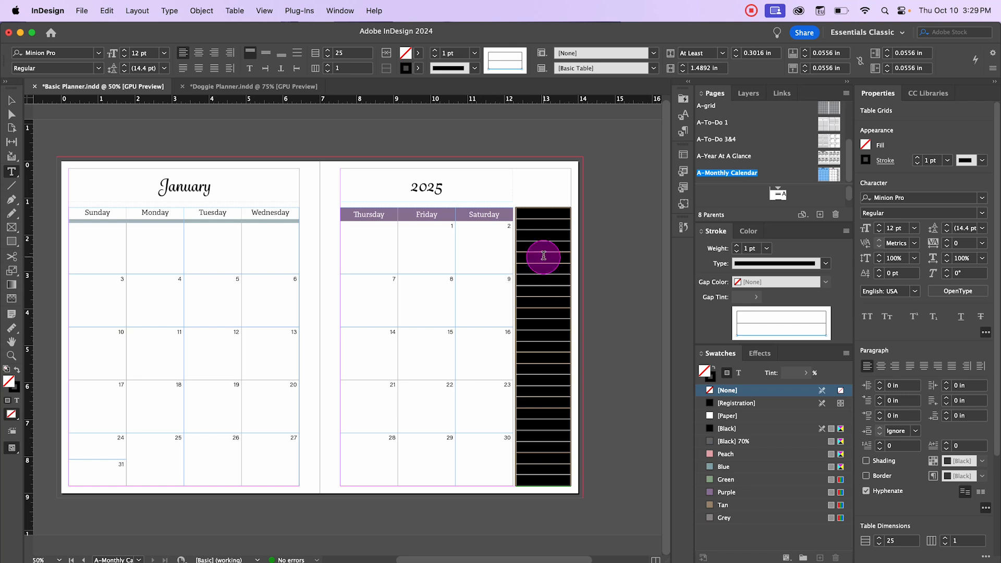
click(683, 132)
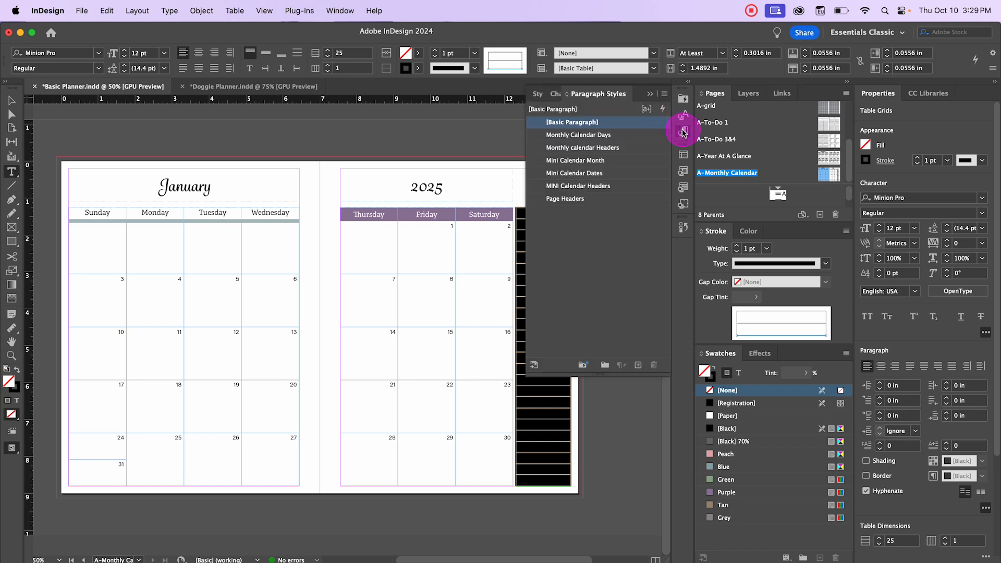
click(684, 158)
click(682, 170)
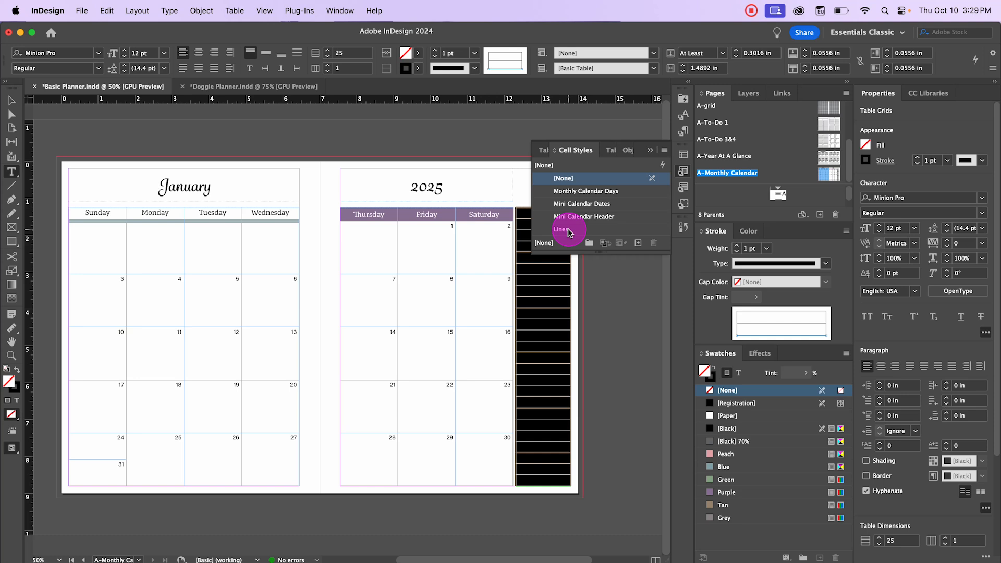
click(12, 100)
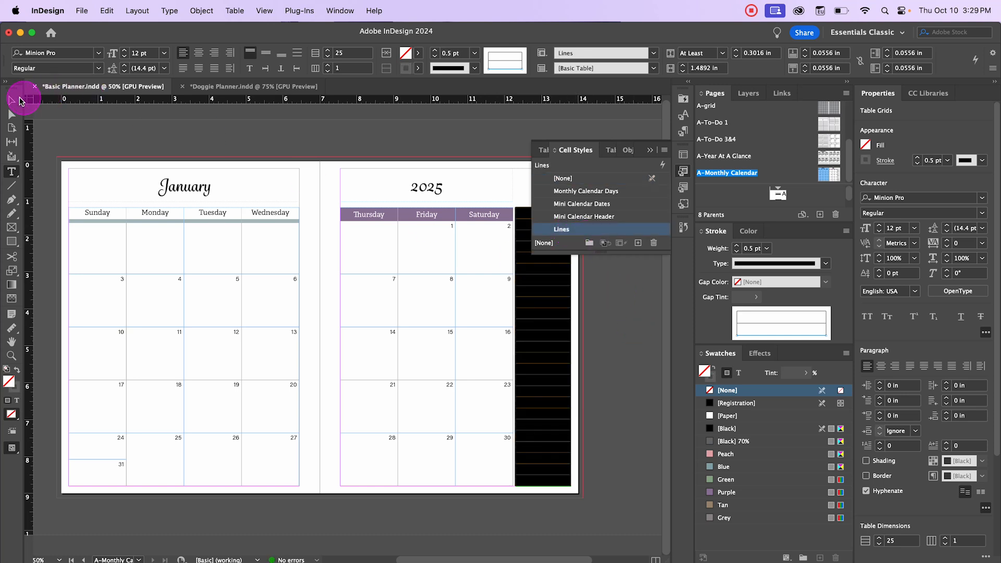
Step: Deselect the table and toggle preview mode to inspect the lined side column
click(576, 298)
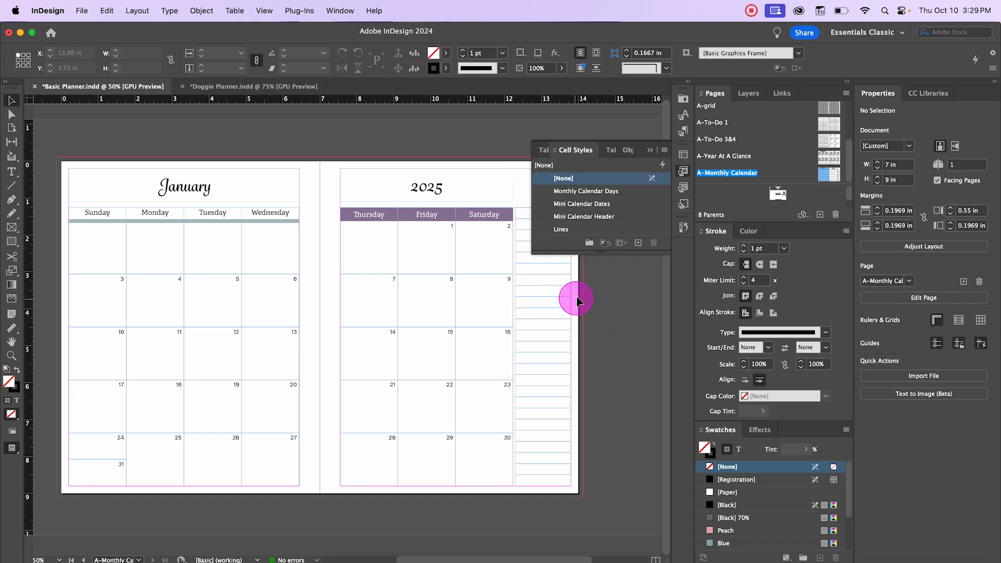
click(649, 150)
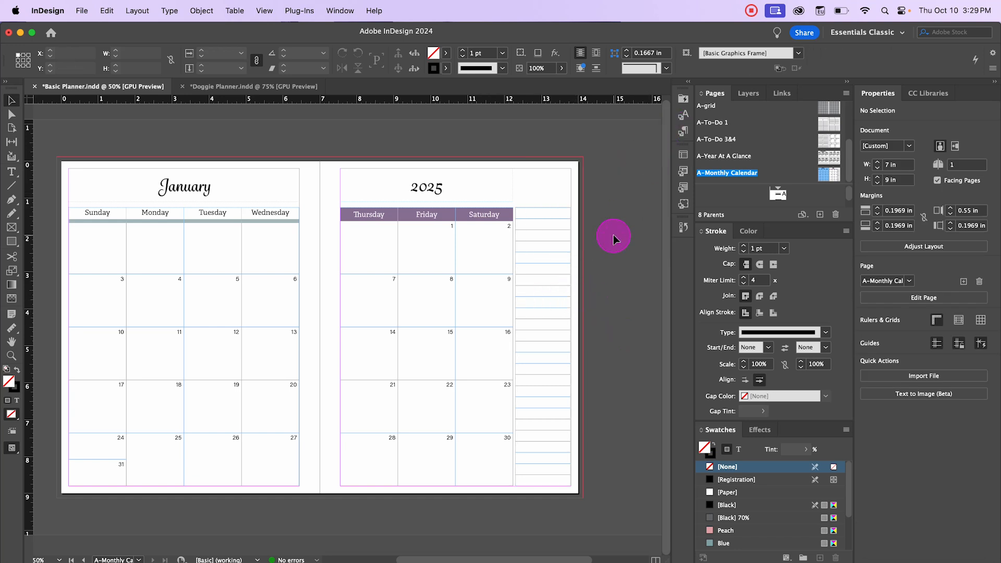
key(w)
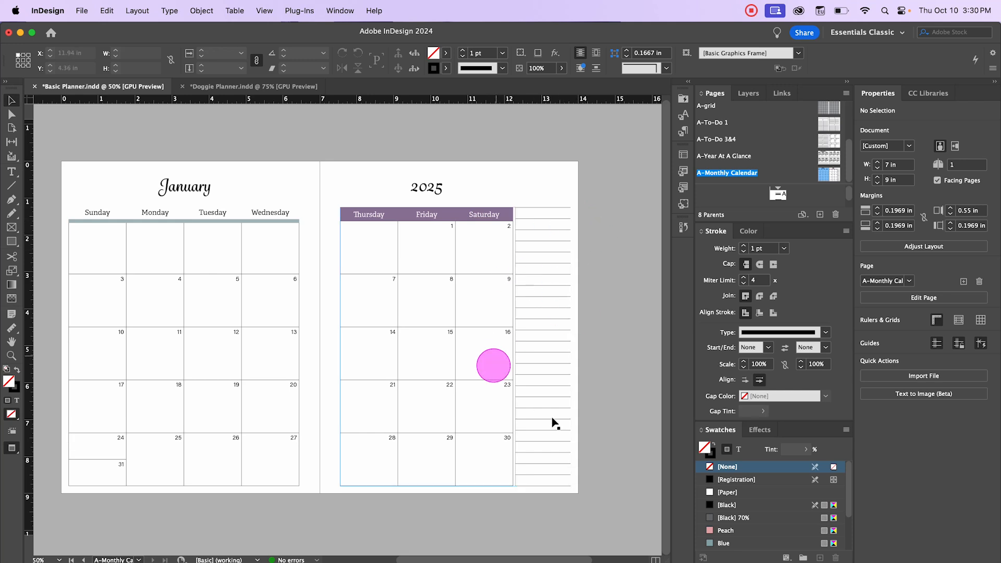
key(w)
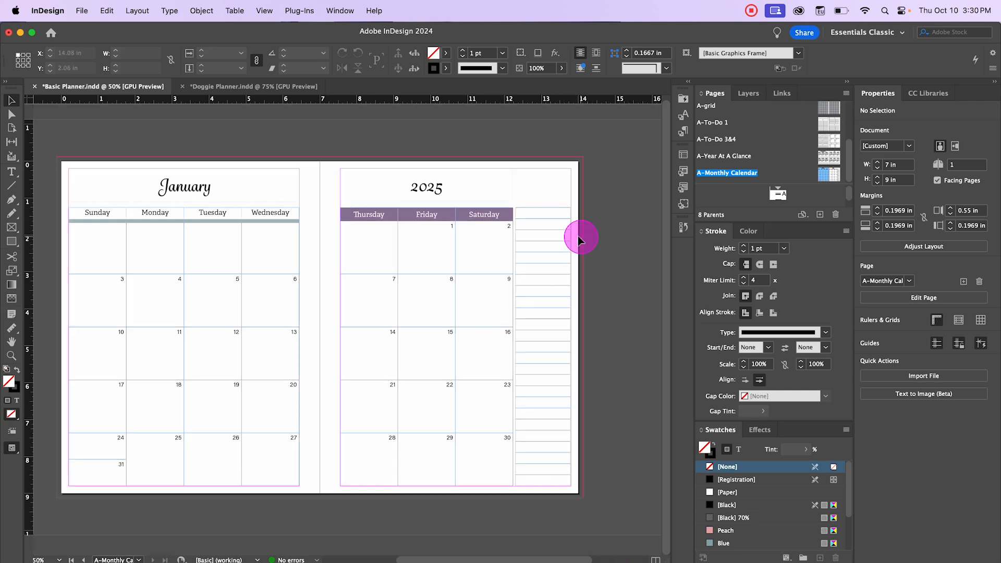
Step: Select the entire side column table and set its row height to exactly 7mm
key(t)
click(539, 214)
right_click(539, 213)
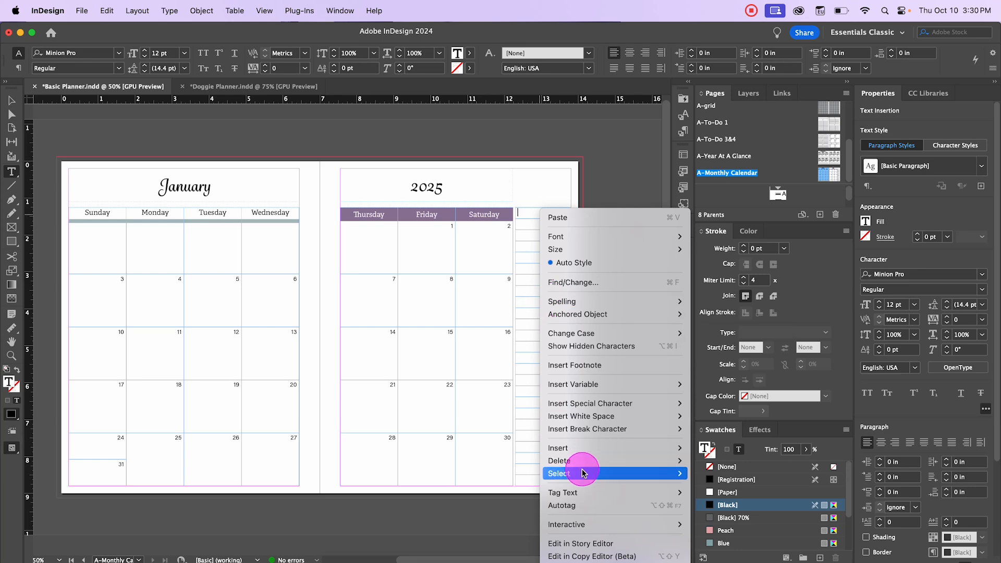
mouse_move(573, 473)
click(713, 511)
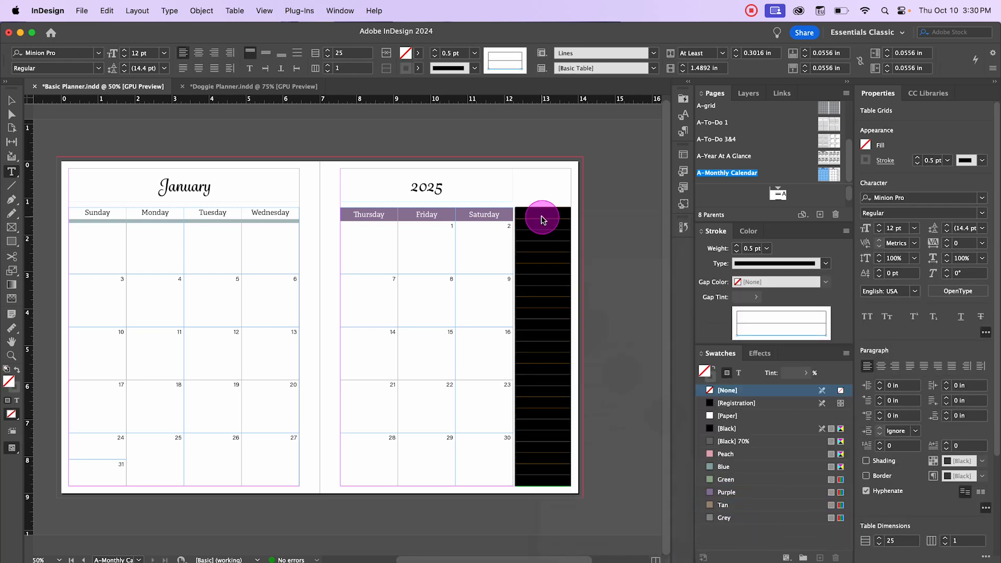
right_click(538, 217)
mouse_move(572, 243)
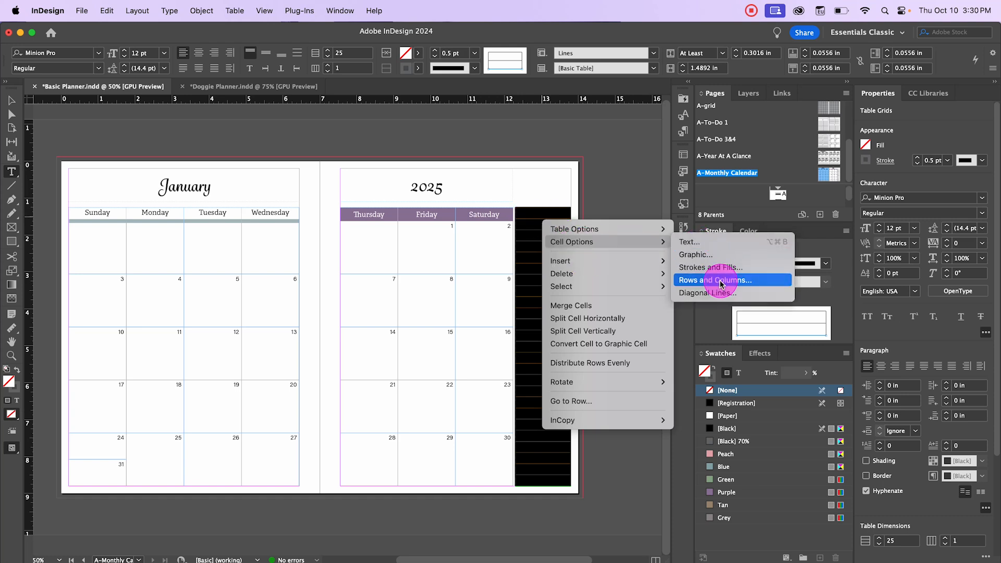
click(714, 280)
click(682, 185)
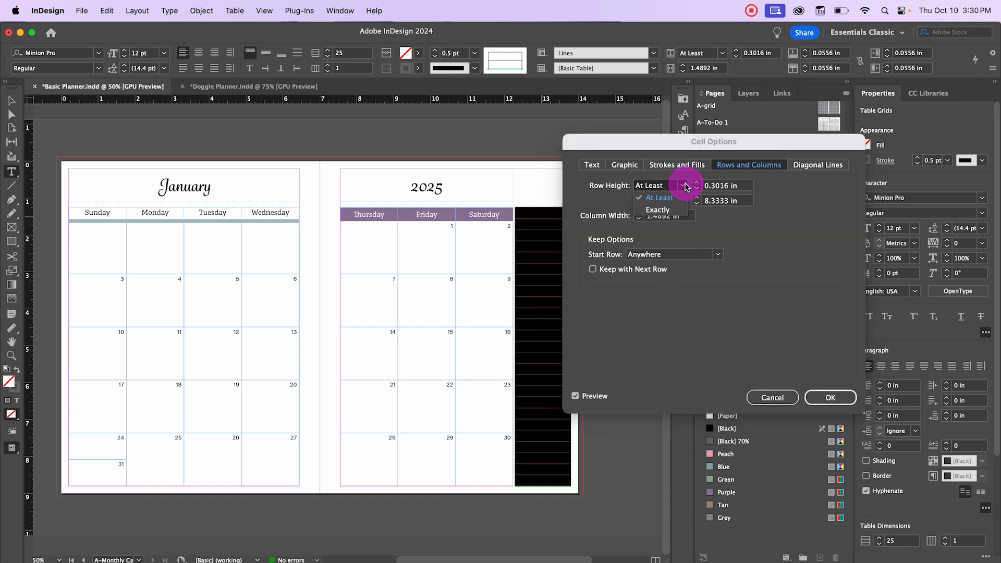
click(671, 210)
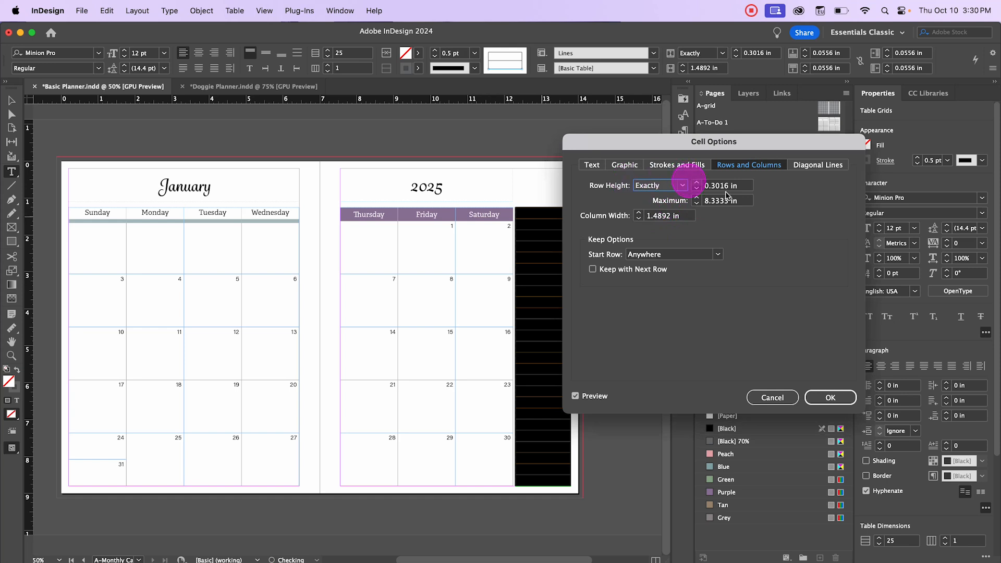
triple_click(737, 187)
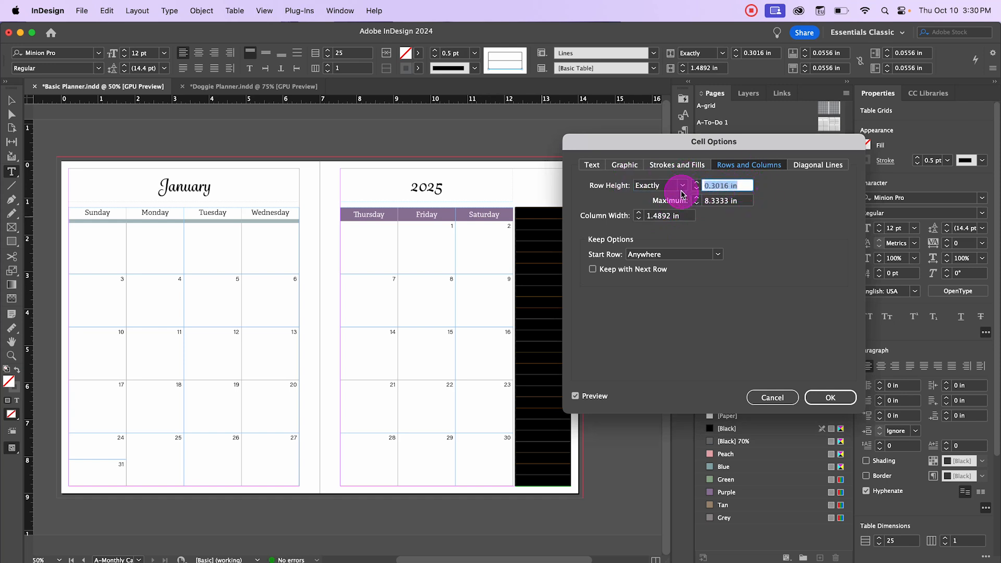
text(7mm)
key(Tab)
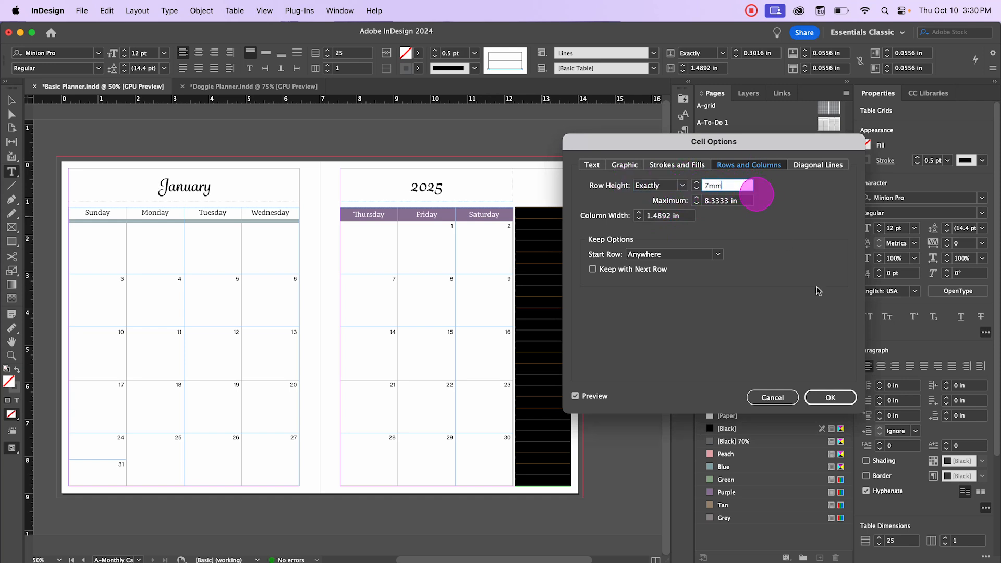
click(828, 398)
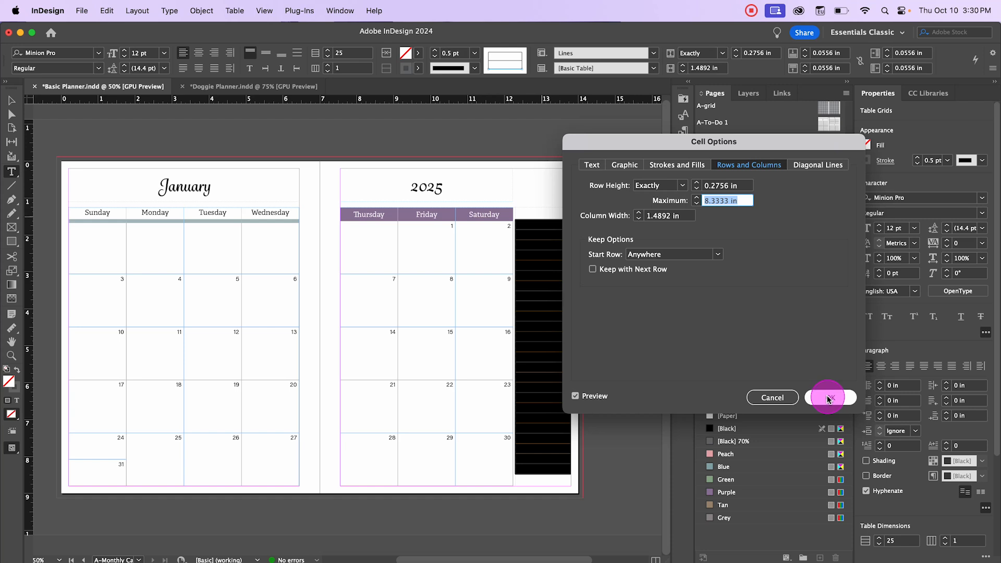
Step: Nudge the side column table frame slightly down to align with the calendar grid
click(487, 313)
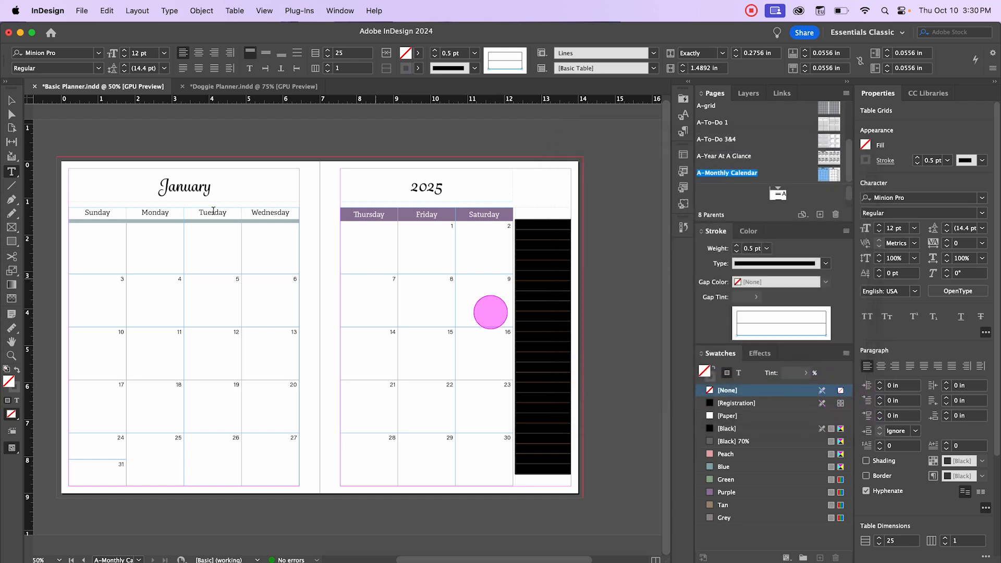
click(12, 100)
click(563, 284)
click(626, 287)
click(633, 345)
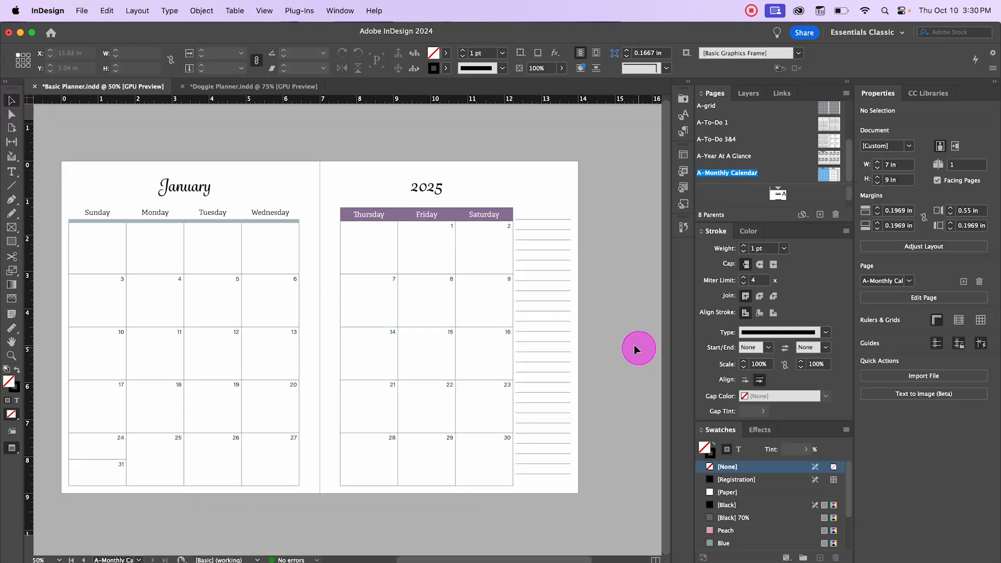
click(533, 224)
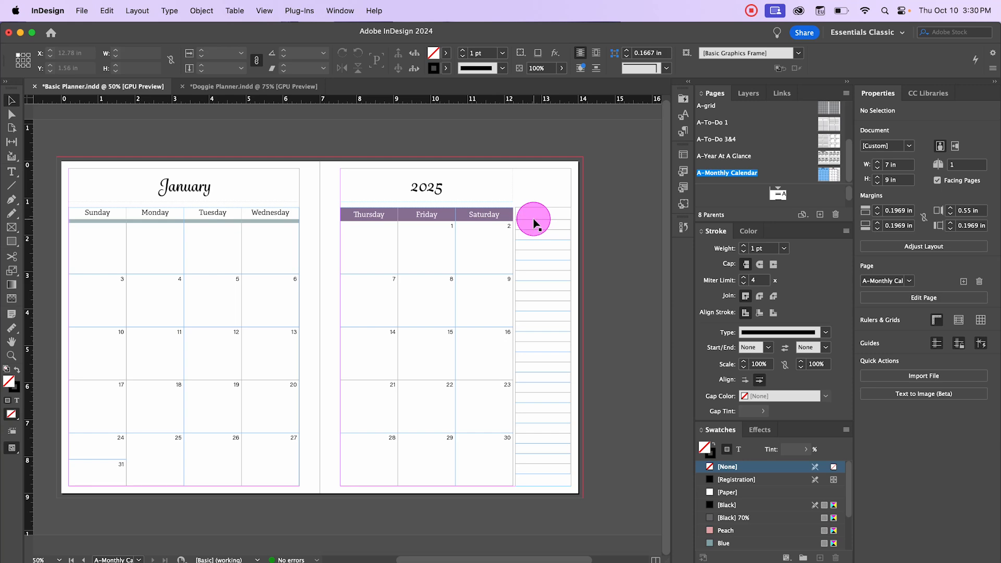
click(544, 228)
drag(545, 231, 542, 240)
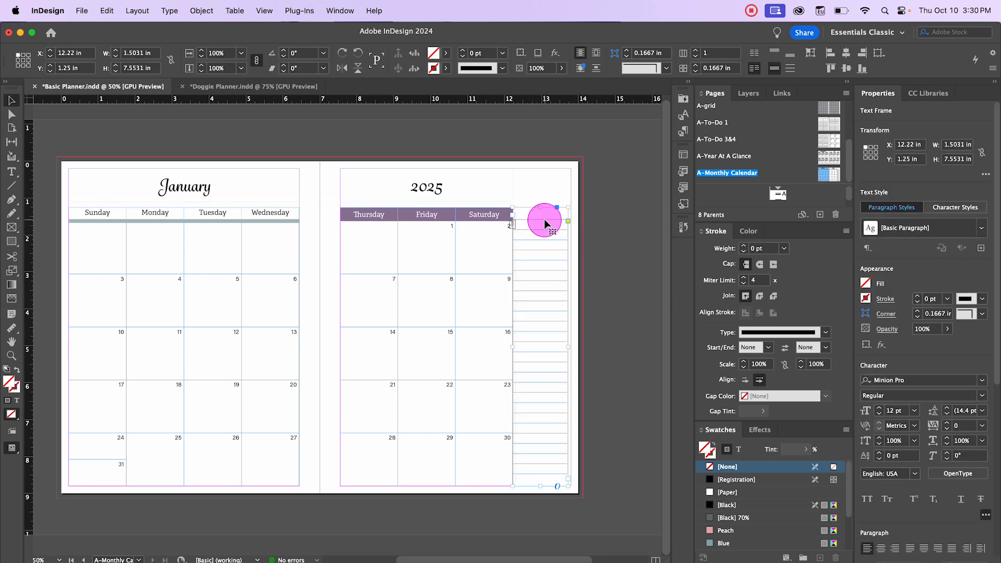
key(w)
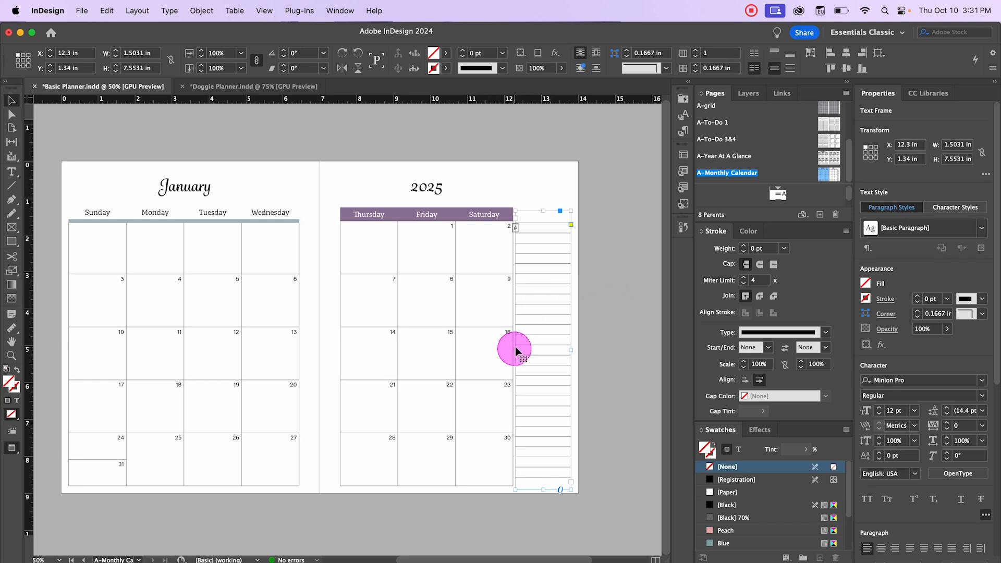
drag(516, 349, 519, 350)
click(596, 367)
Step: Toggle preview mode to inspect the finished Monthly Calendar spread
key(w)
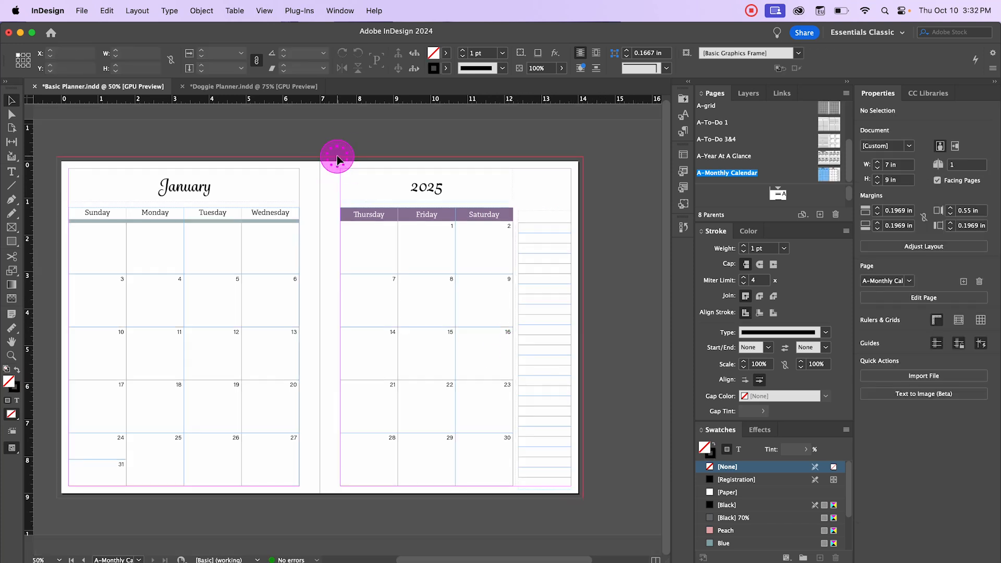
key(w)
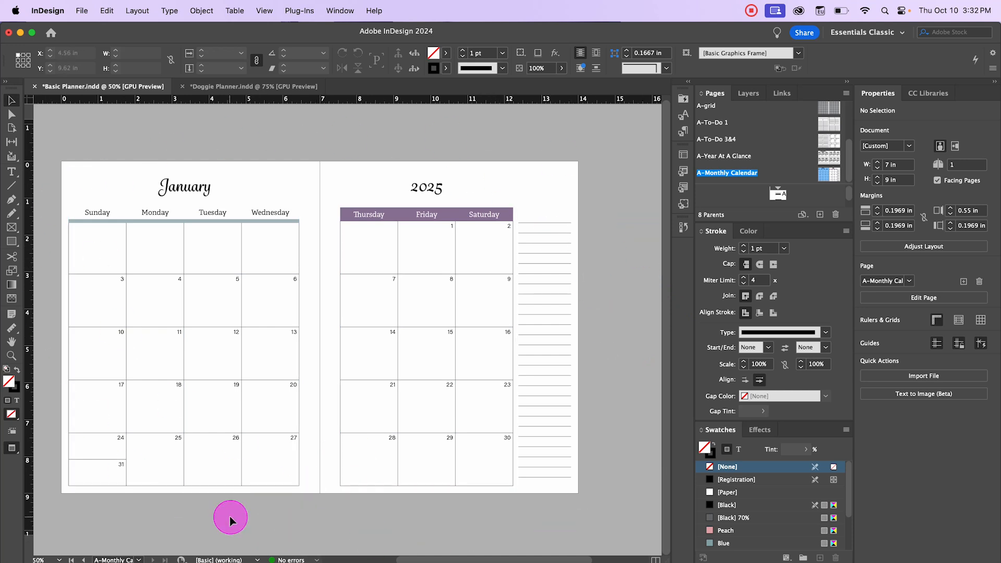
key(w)
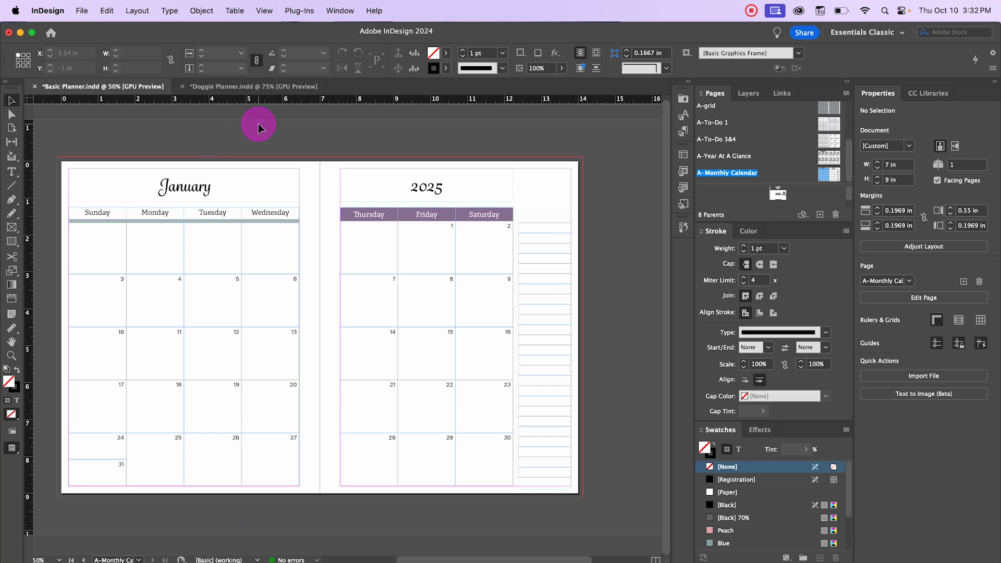
Step: Switch to the Doggie Planner document and create a new parent spread
click(267, 86)
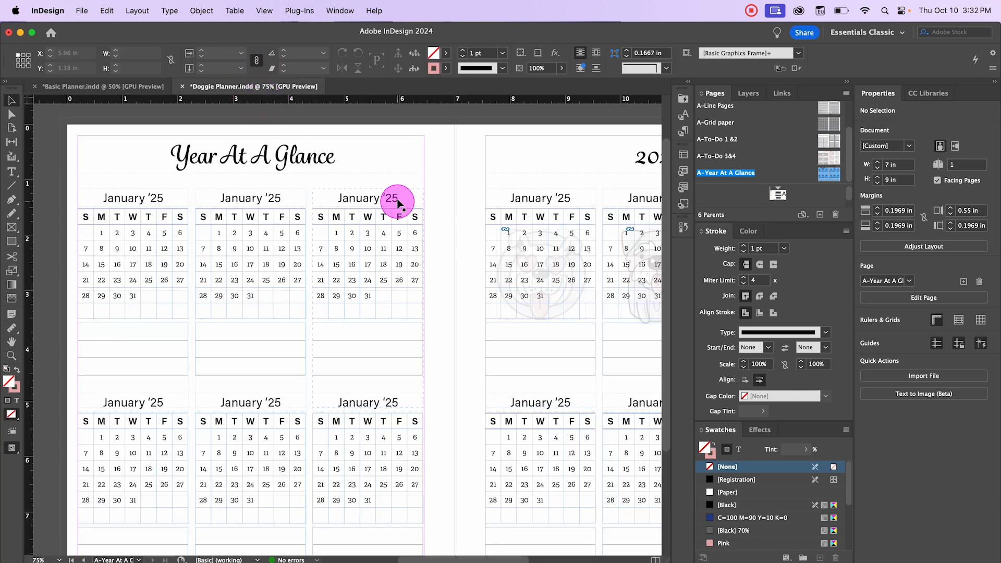
key(super+minus)
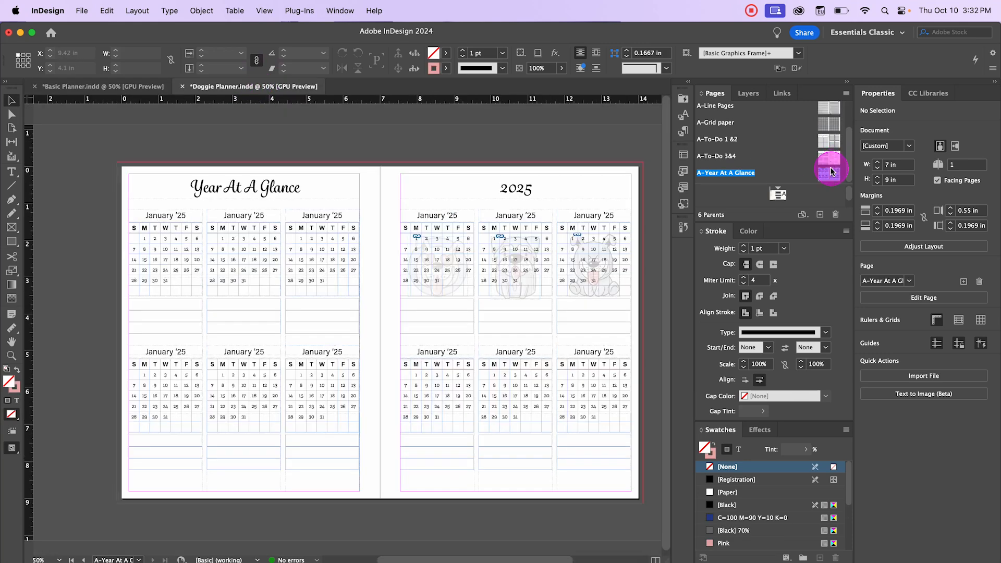
click(816, 220)
click(820, 219)
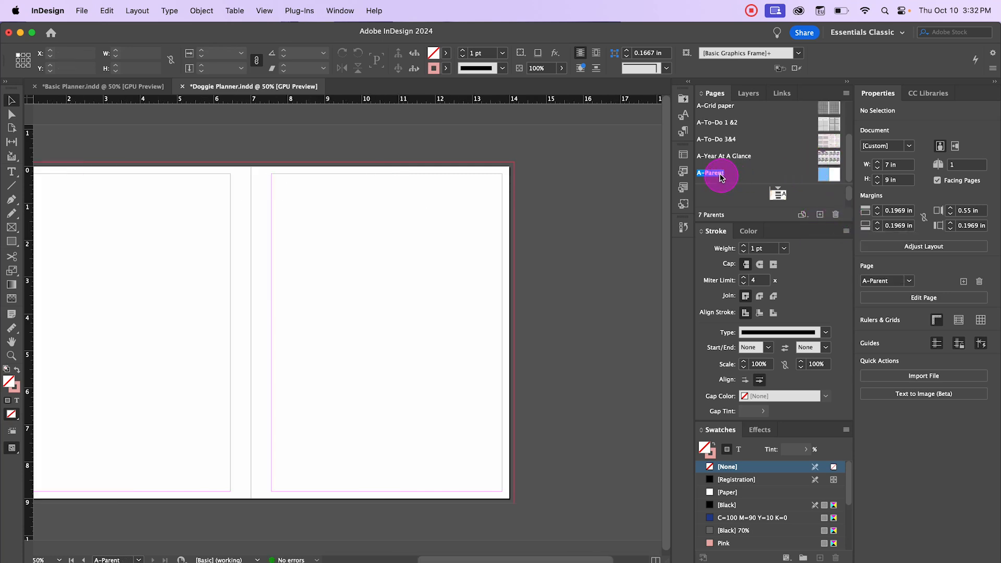
Step: Open the new parent's options and rename it Monthly Calendar 1
right_click(719, 176)
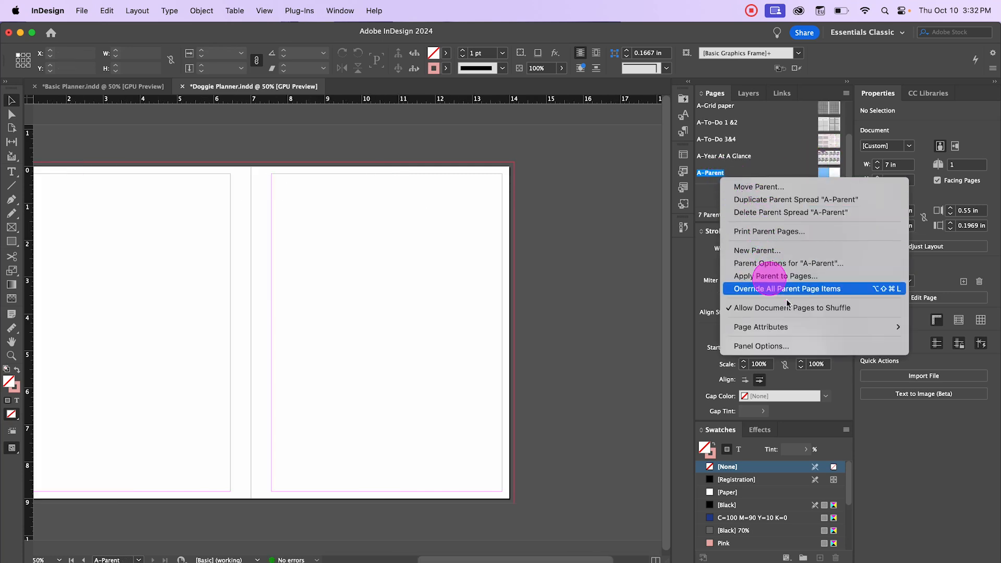
click(799, 263)
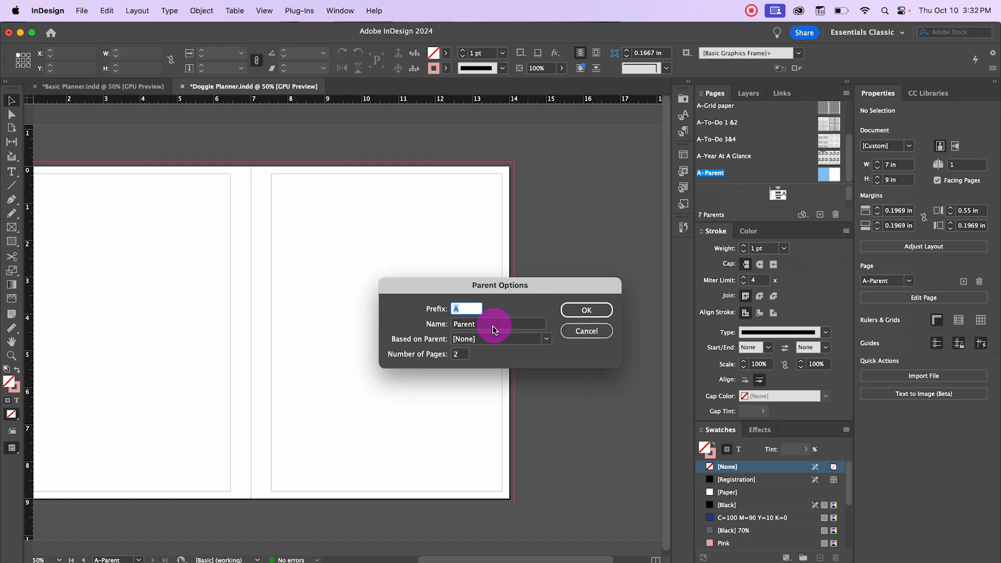
double_click(498, 323)
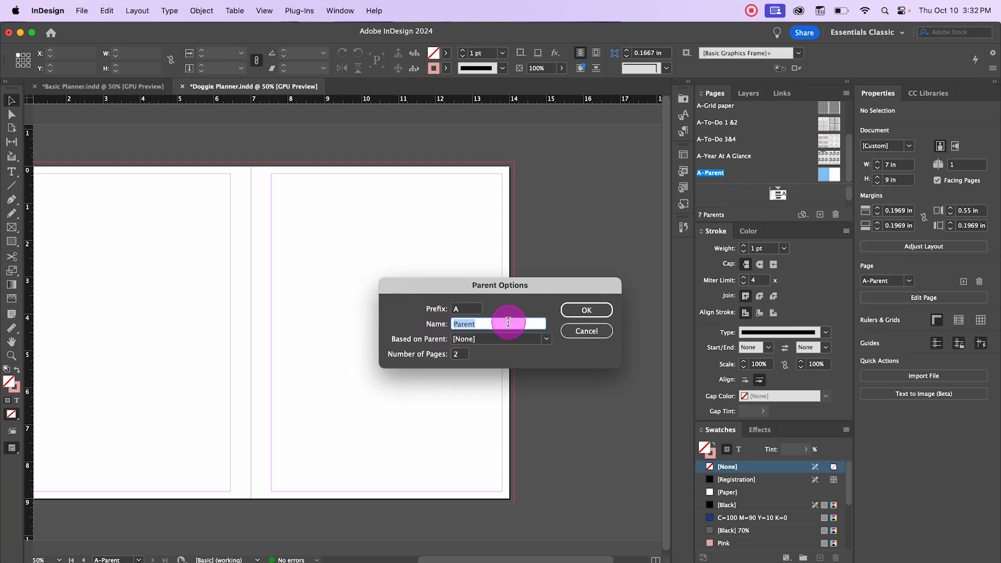
text(Monthly Calendar 1)
click(596, 310)
Step: Copy all items of the Basic Planner's Monthly Calendar spread and paste them in place on the Monthly Calendar 1 parent
drag(370, 254, 417, 245)
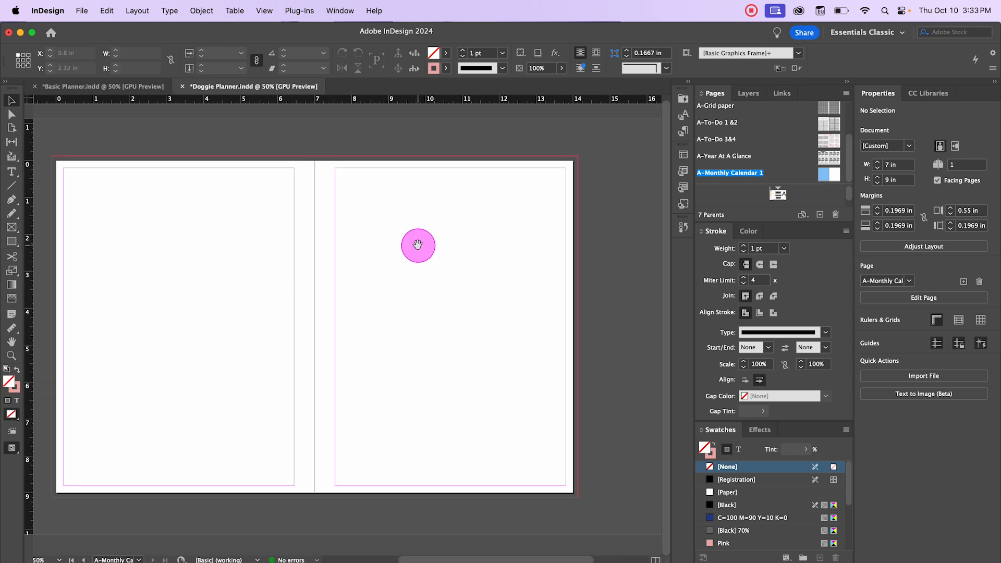
click(85, 86)
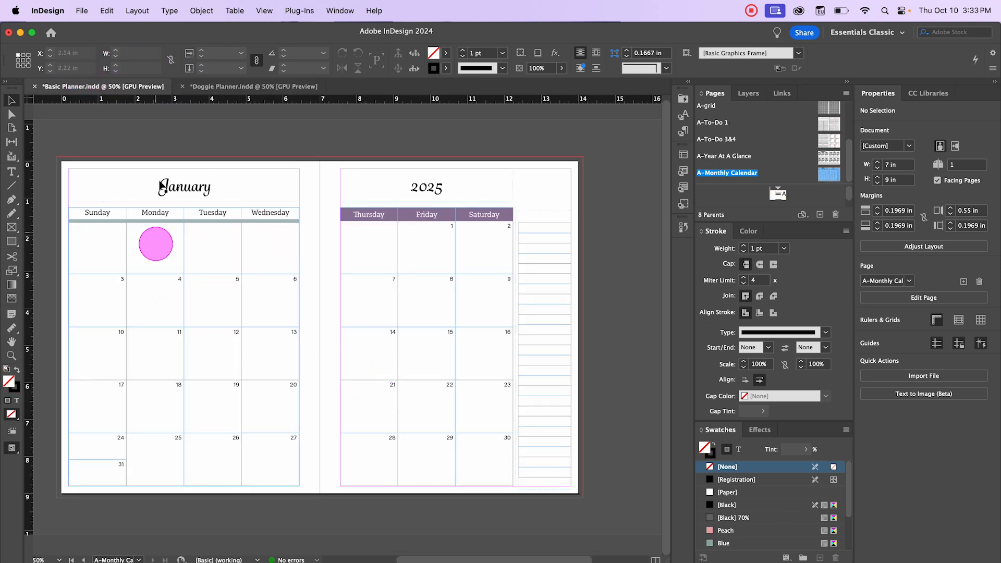
drag(59, 140, 619, 490)
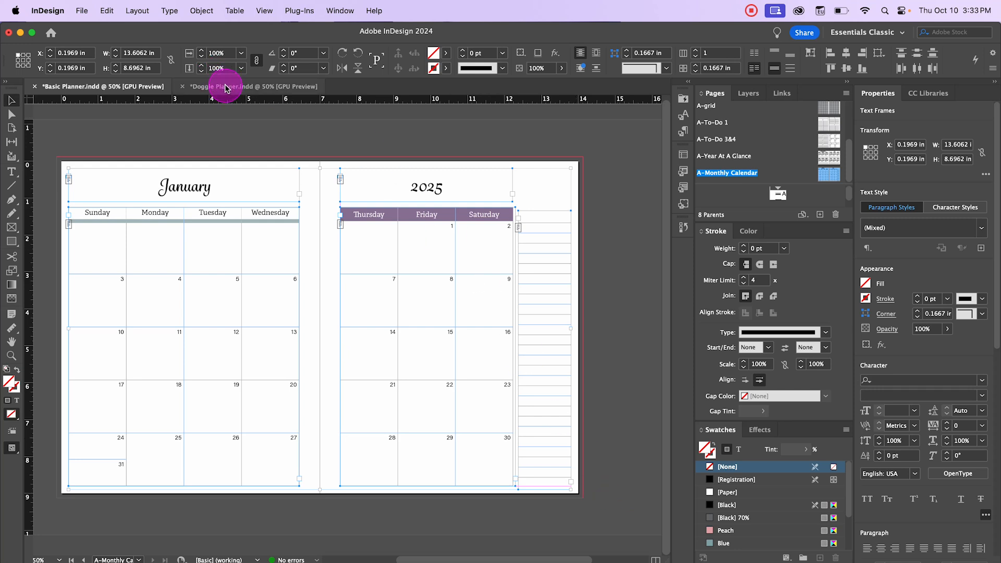
click(225, 88)
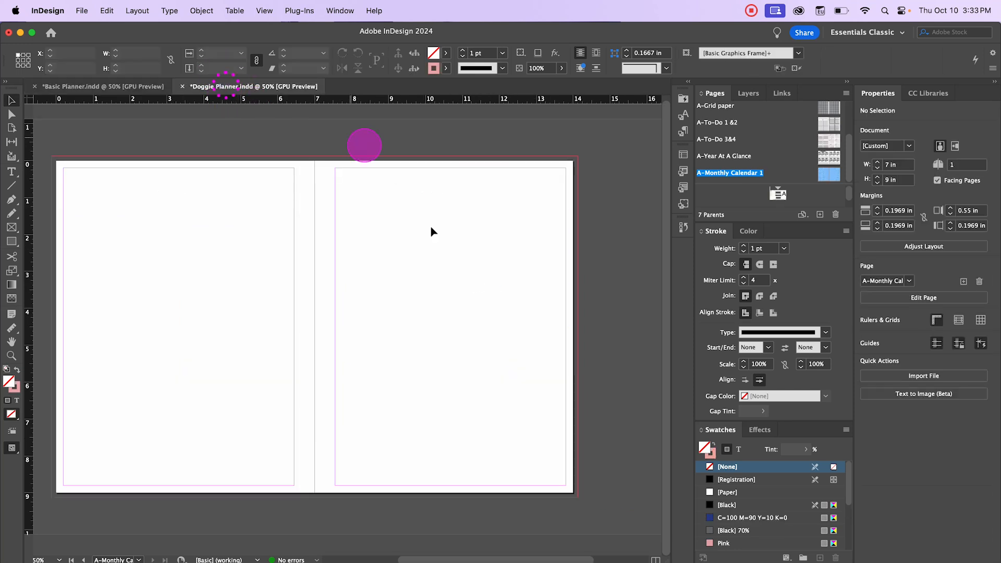
click(106, 13)
click(152, 127)
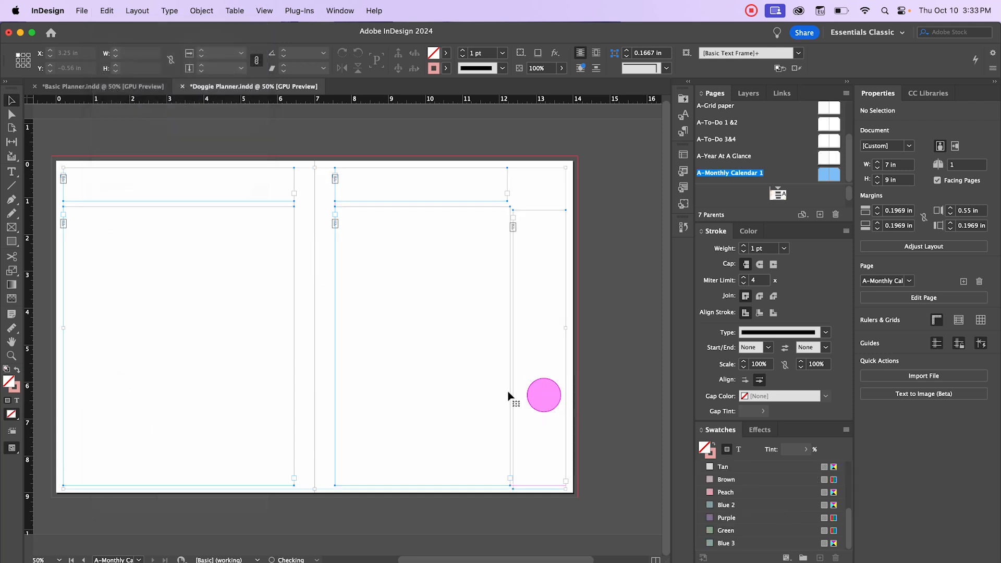
click(293, 138)
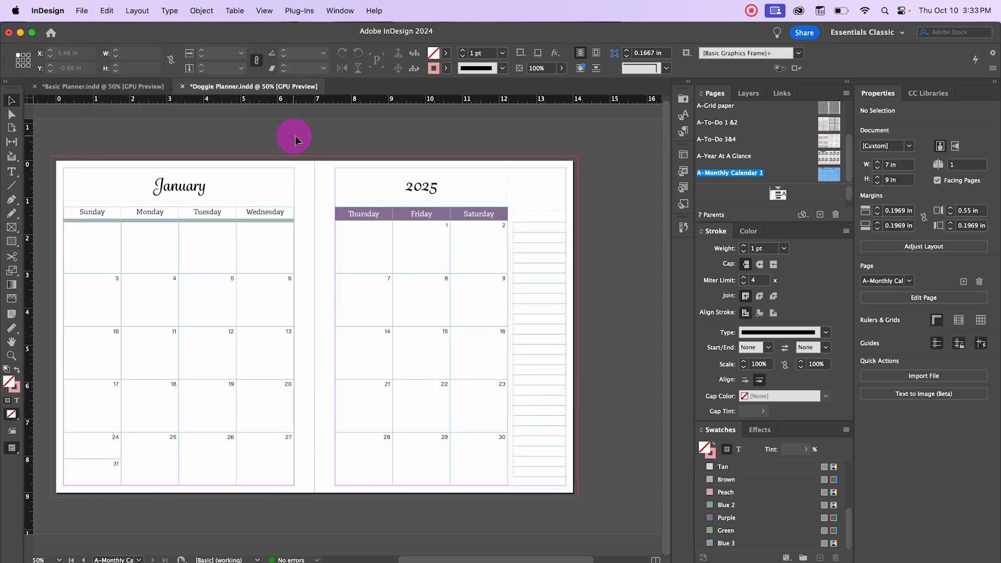
Step: Select the Thursday–Saturday header row cells and set their fill to Pink
drag(299, 130, 350, 127)
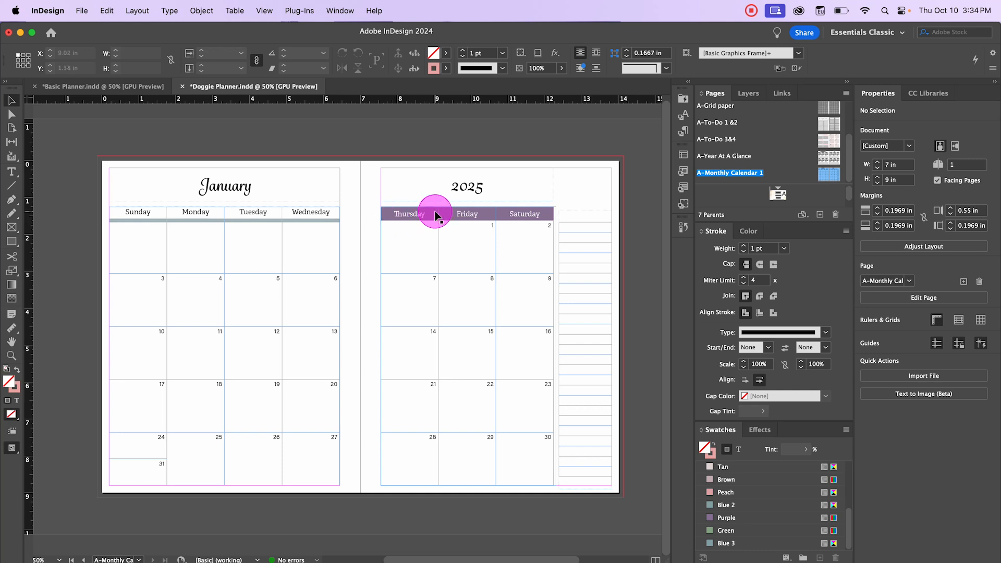
double_click(392, 221)
drag(387, 214, 527, 216)
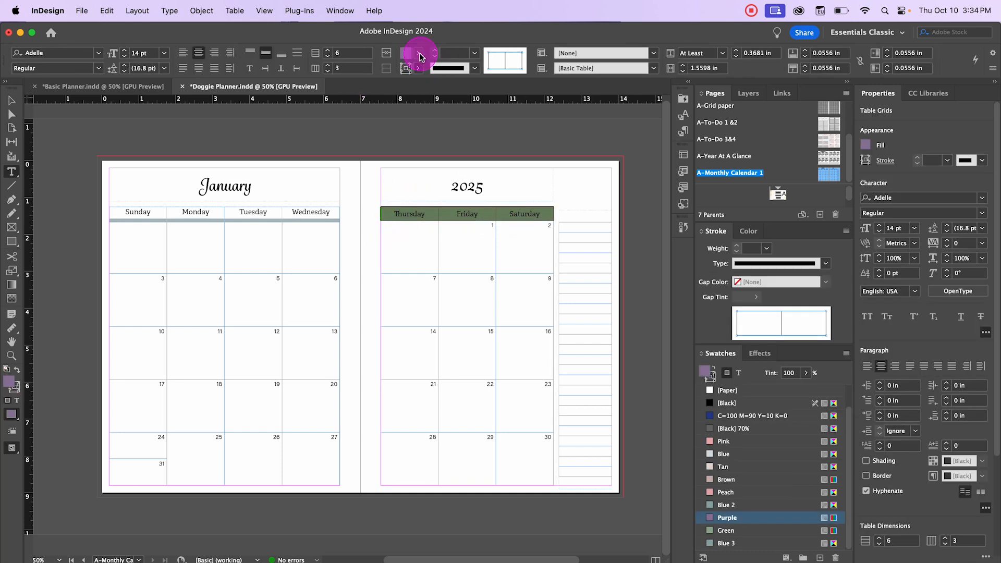
click(420, 55)
scroll(328, 156, up, 5)
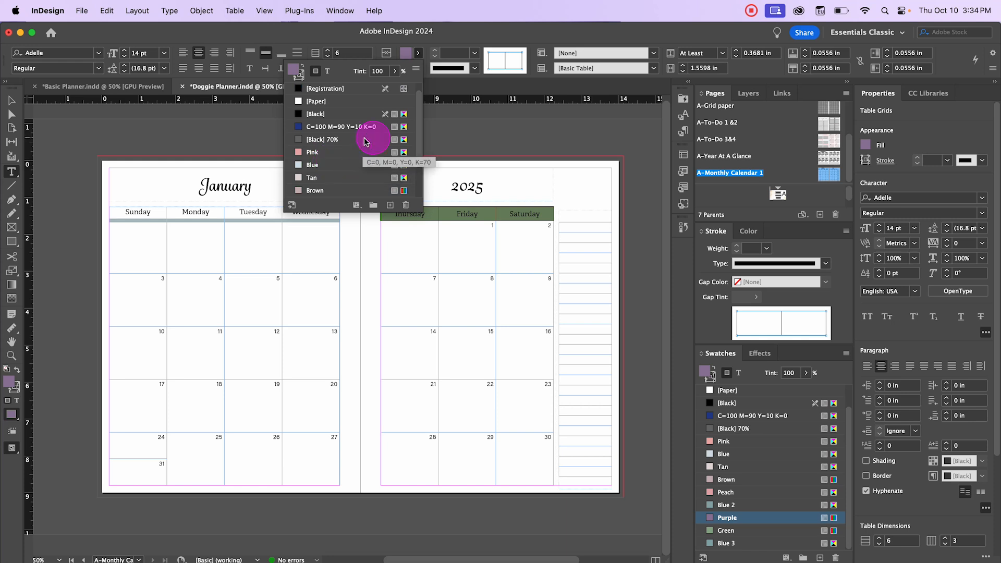
click(312, 151)
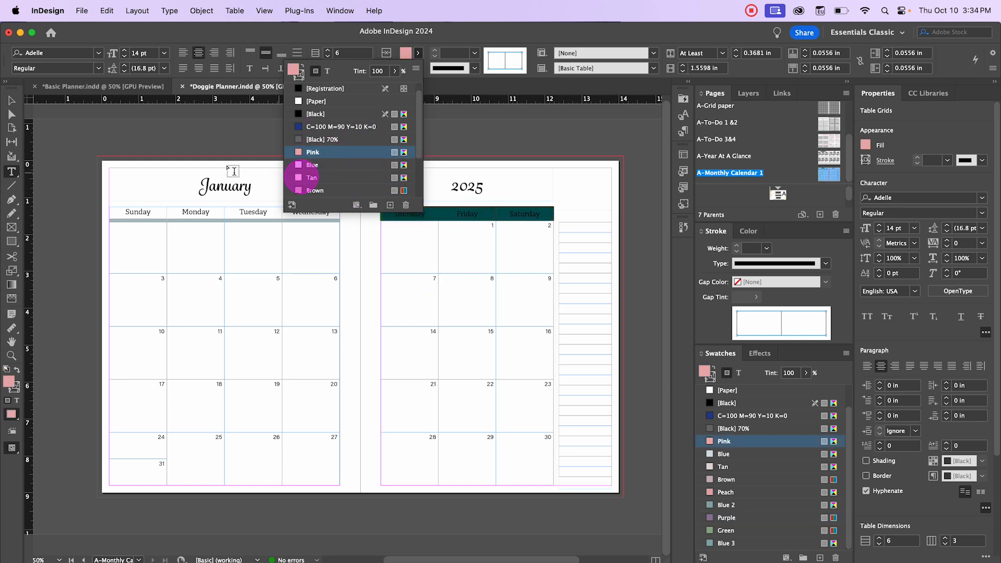
Step: Select the Sunday–Wednesday header row cells and set their cell stroke weight to 0 pt
drag(125, 215, 313, 211)
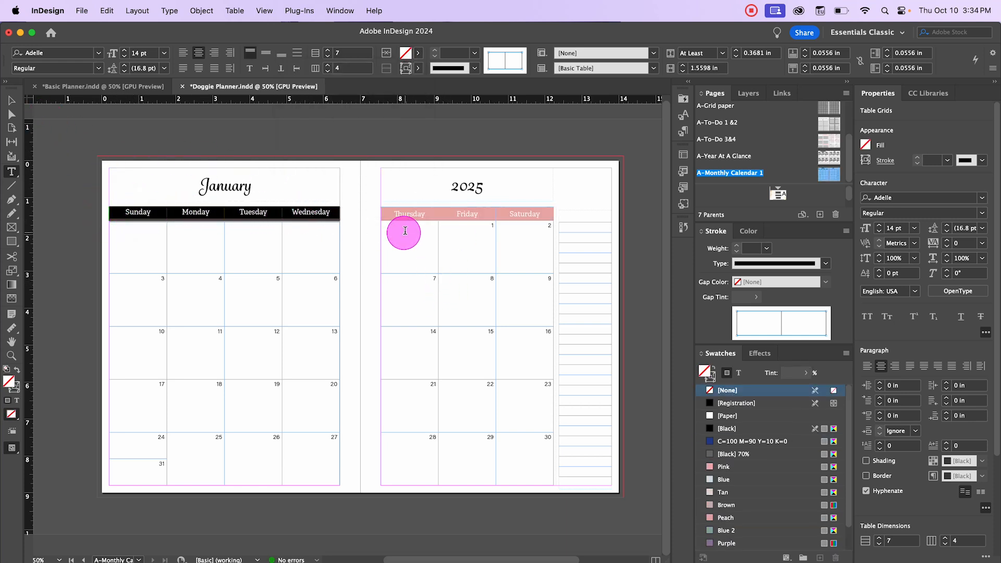
click(498, 57)
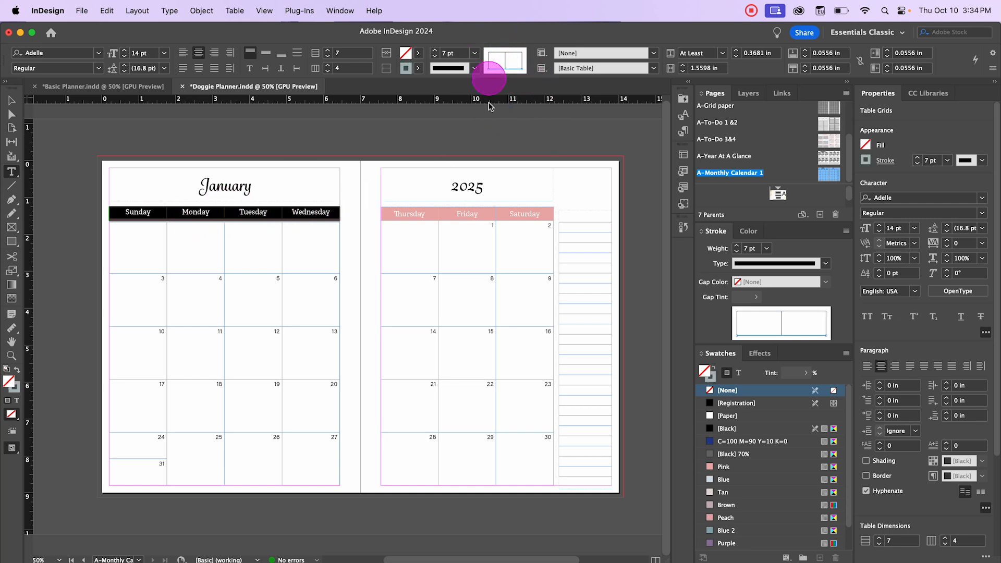
click(474, 54)
click(462, 66)
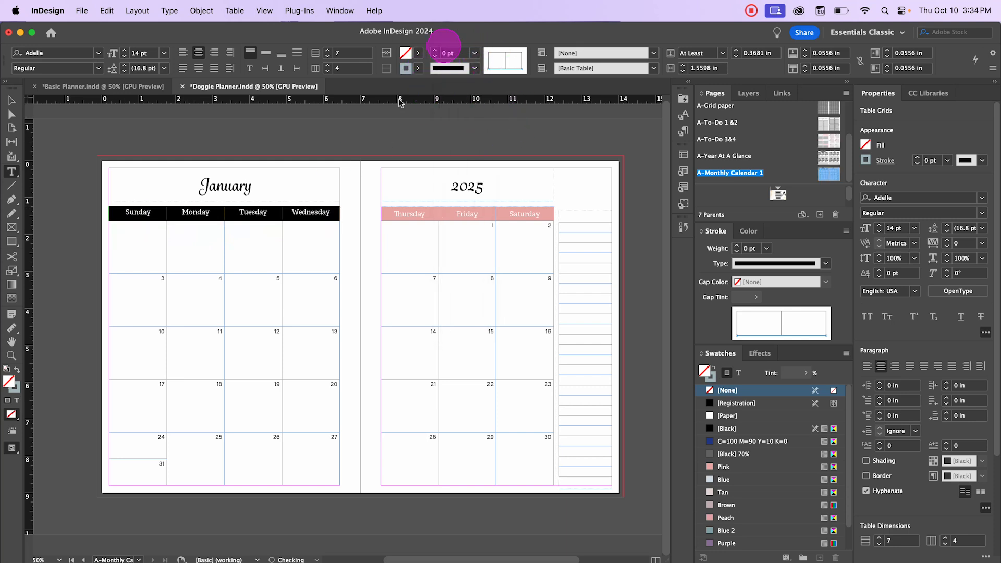
Step: Fill the Sunday–Wednesday header cells with Pink and set their text colour to Paper
click(421, 56)
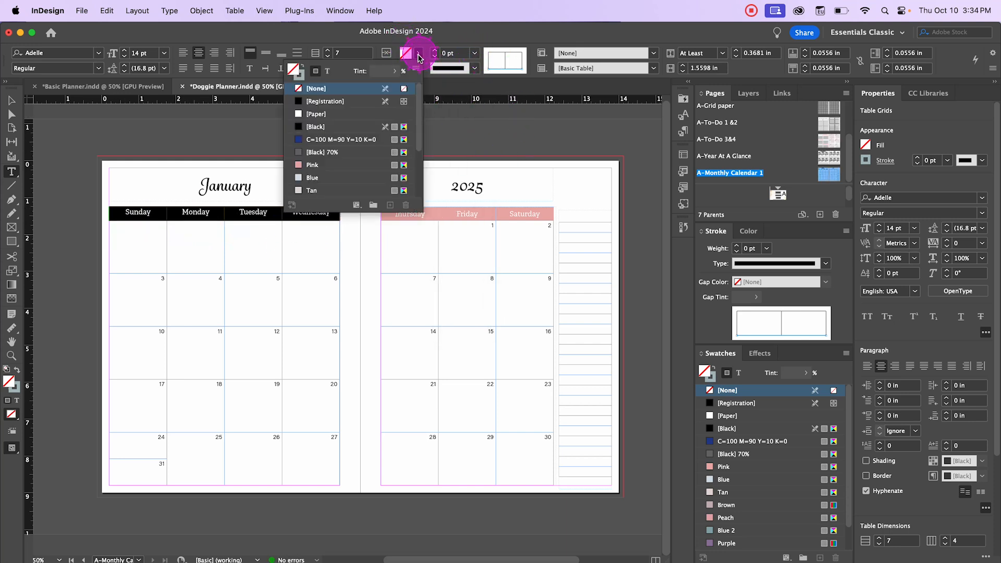
click(317, 164)
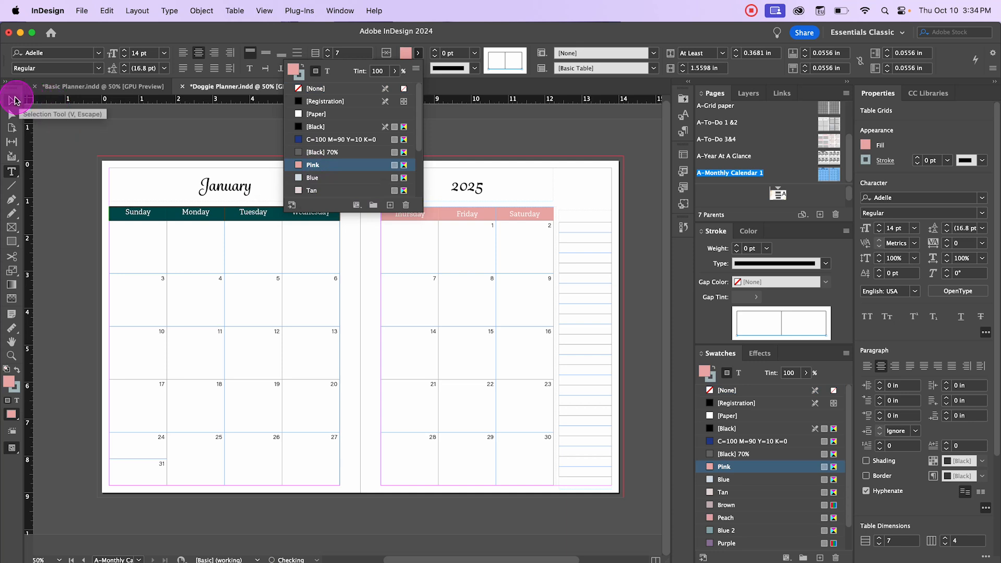
click(329, 73)
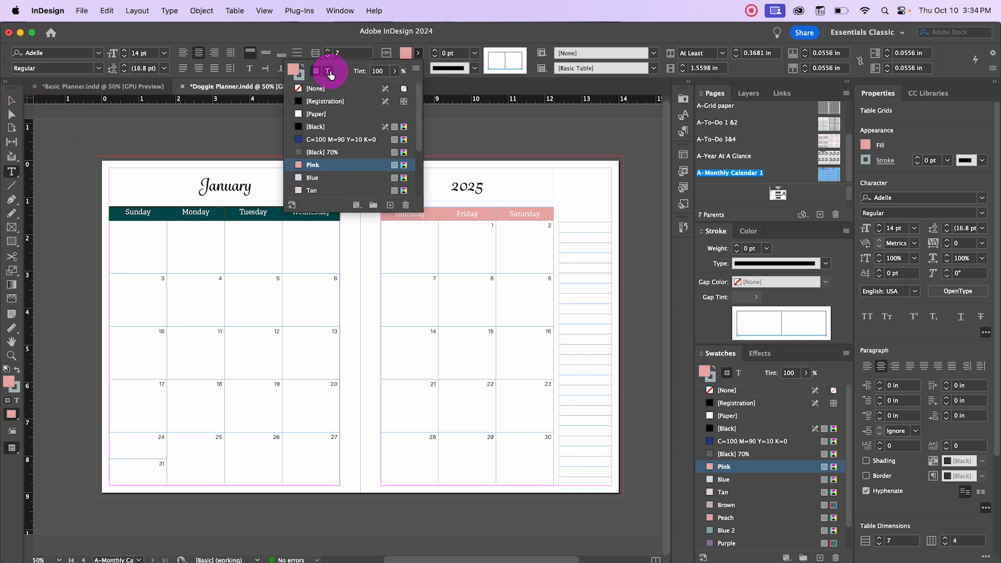
click(301, 115)
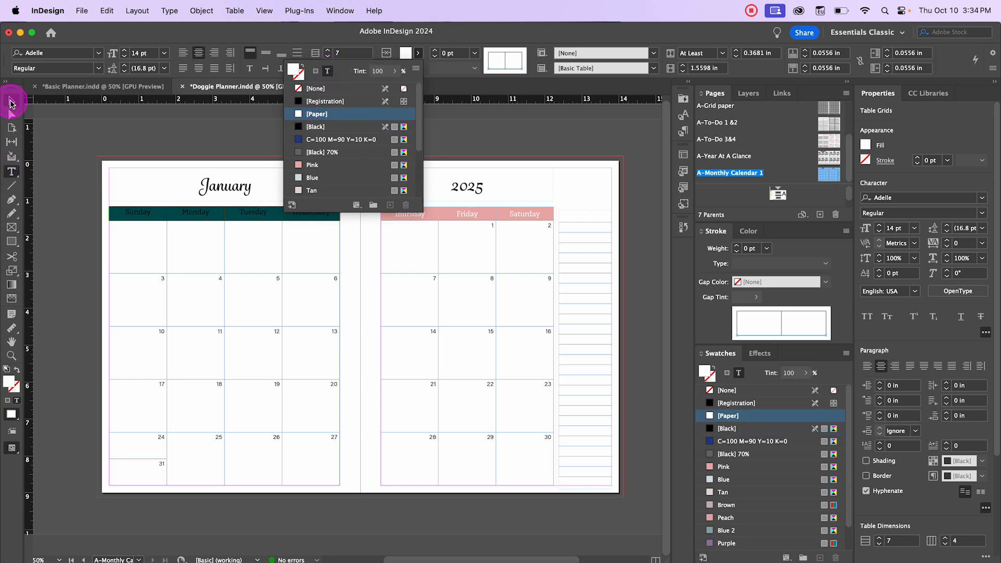
Step: Set the Sunday–Wednesday header cells' vertical justification to Align Center in Cell Options, then deselect
click(12, 103)
click(262, 216)
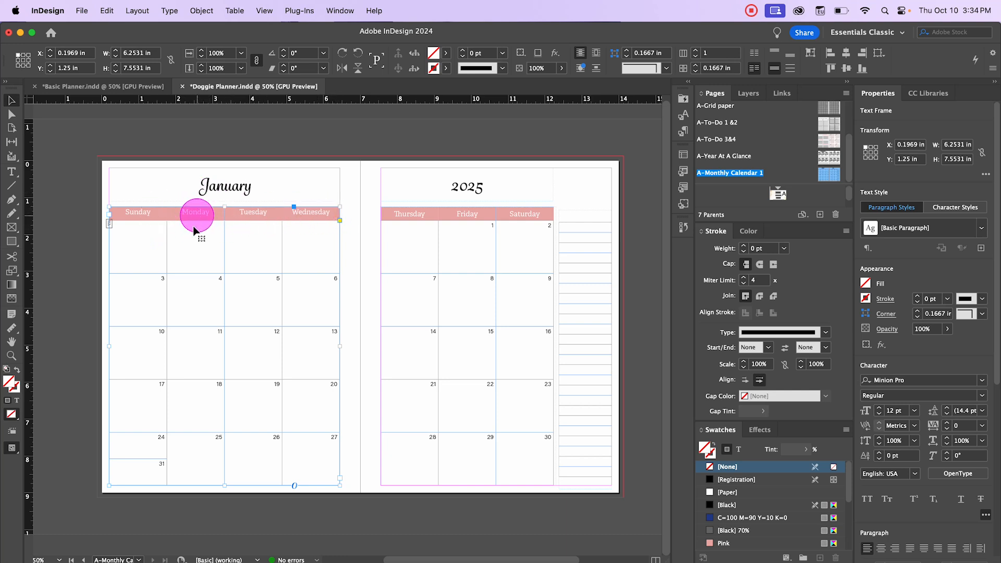
right_click(179, 215)
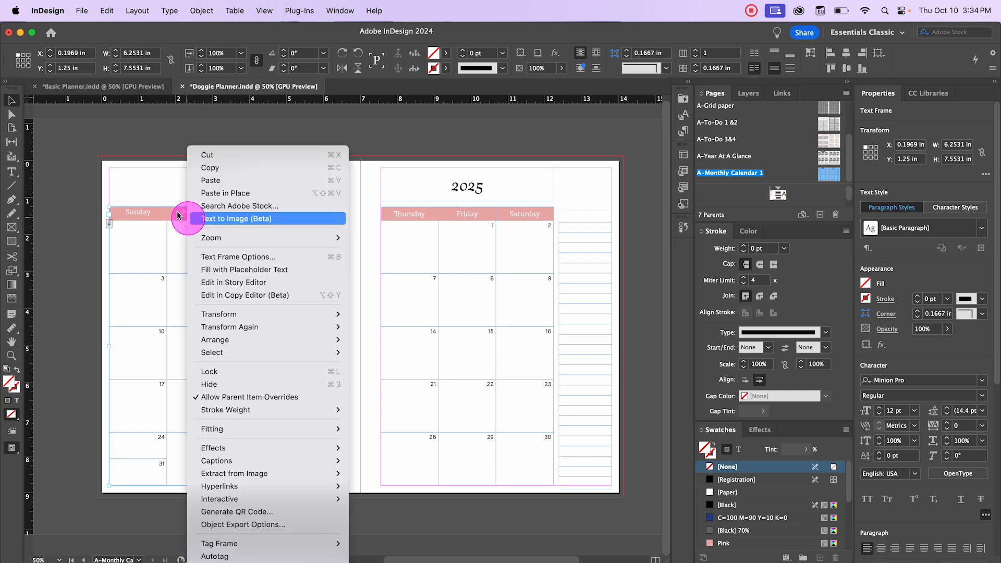
right_click(149, 213)
click(135, 216)
double_click(135, 215)
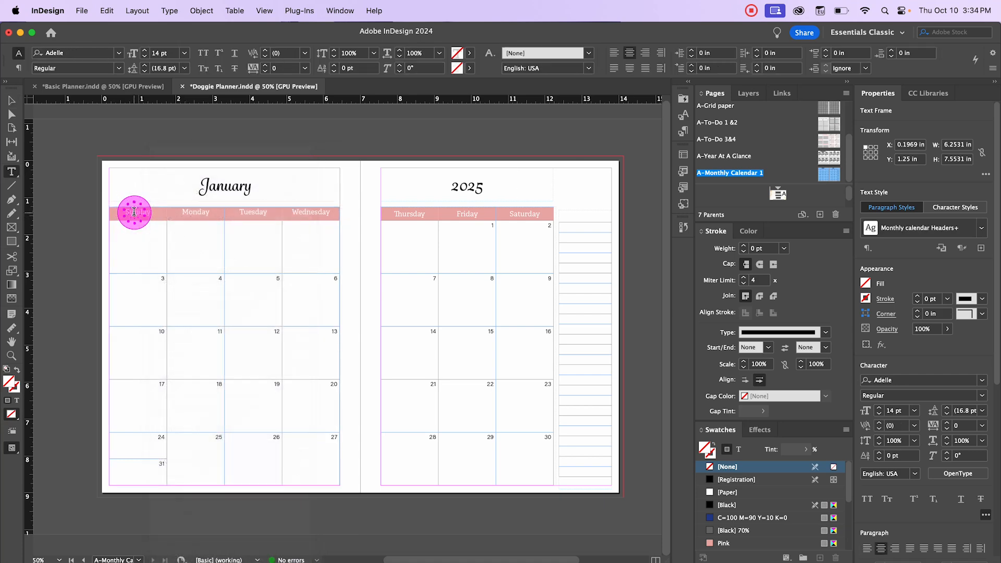
drag(134, 215, 340, 202)
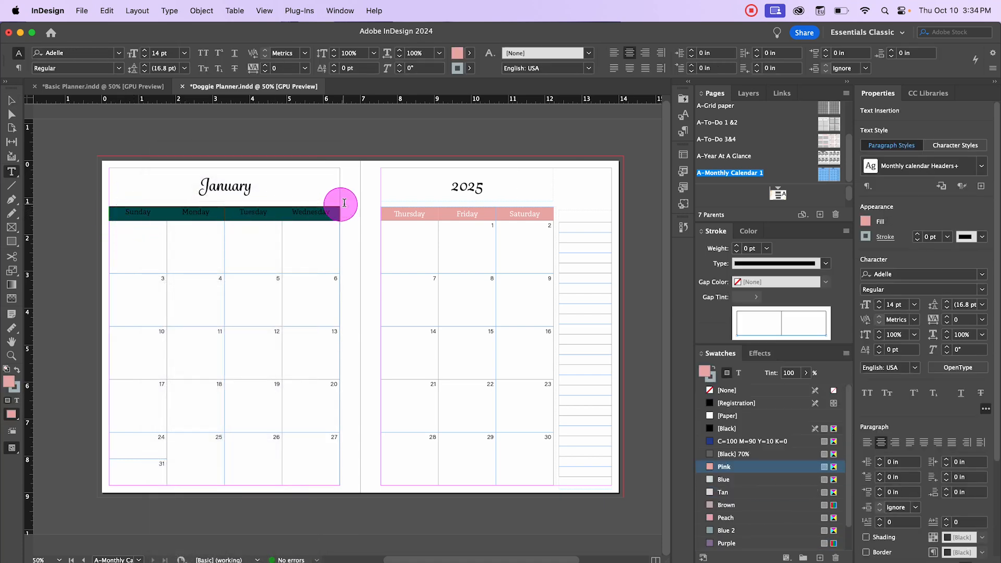
right_click(273, 215)
mouse_move(302, 238)
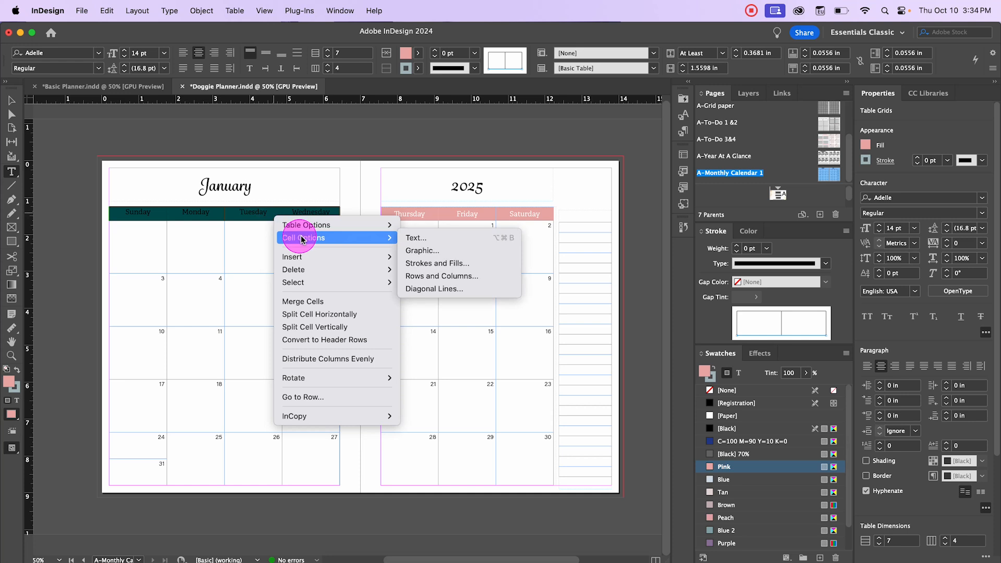
click(437, 239)
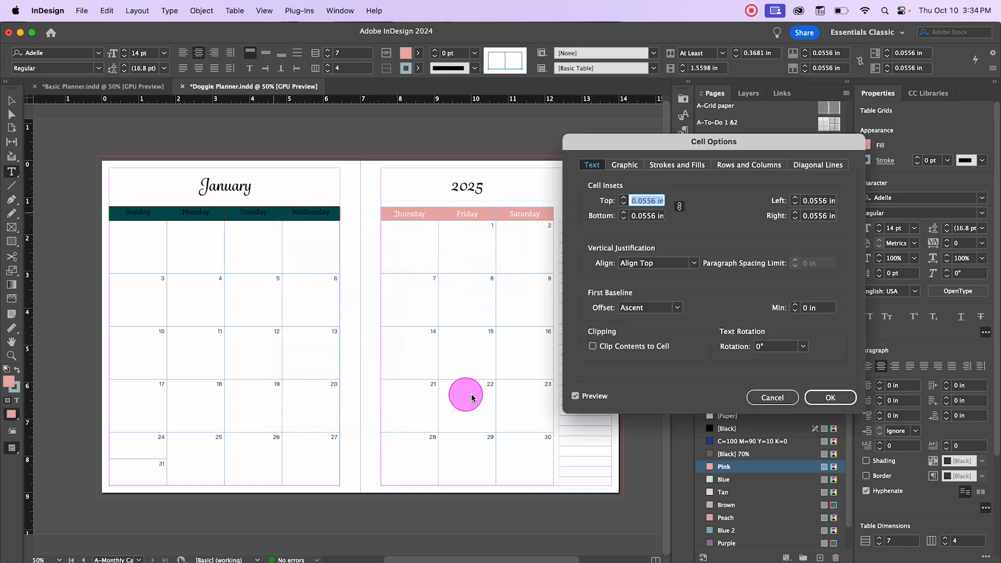
click(672, 264)
click(672, 287)
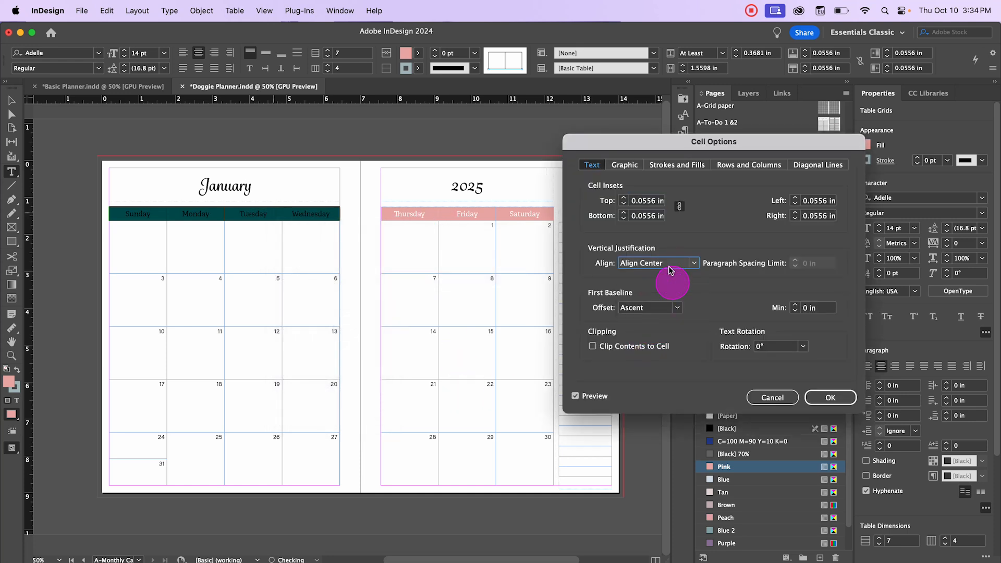
click(828, 394)
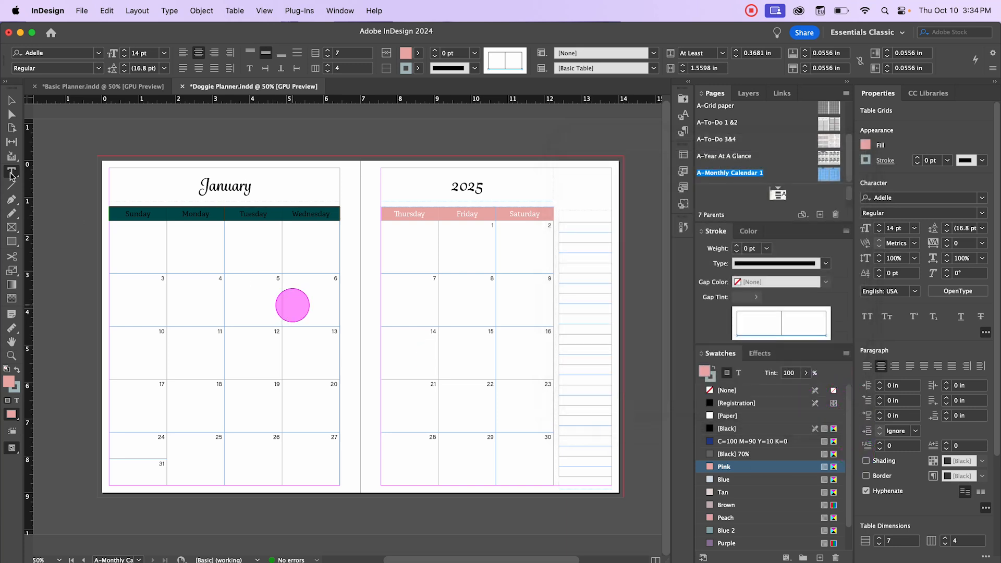
click(12, 99)
click(114, 151)
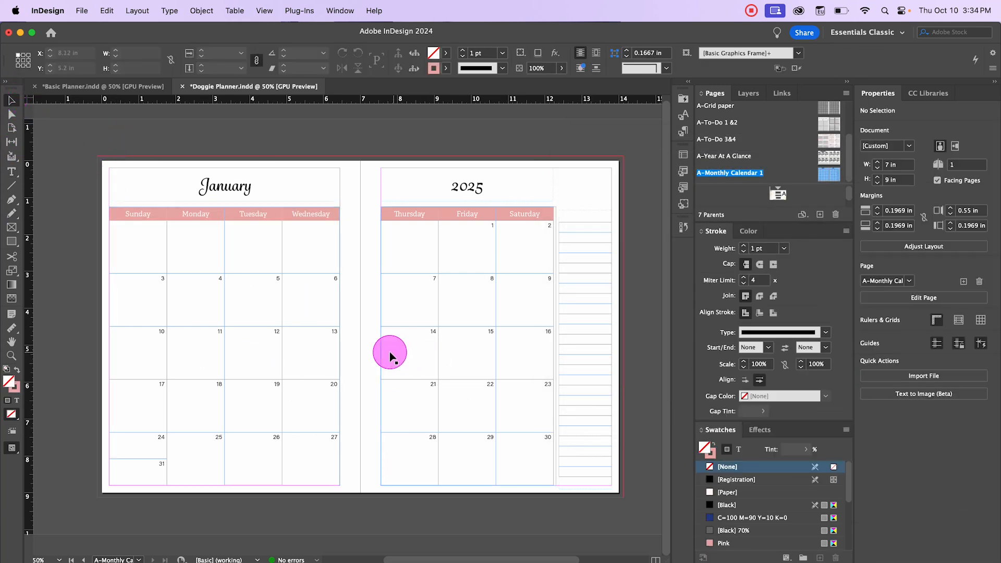
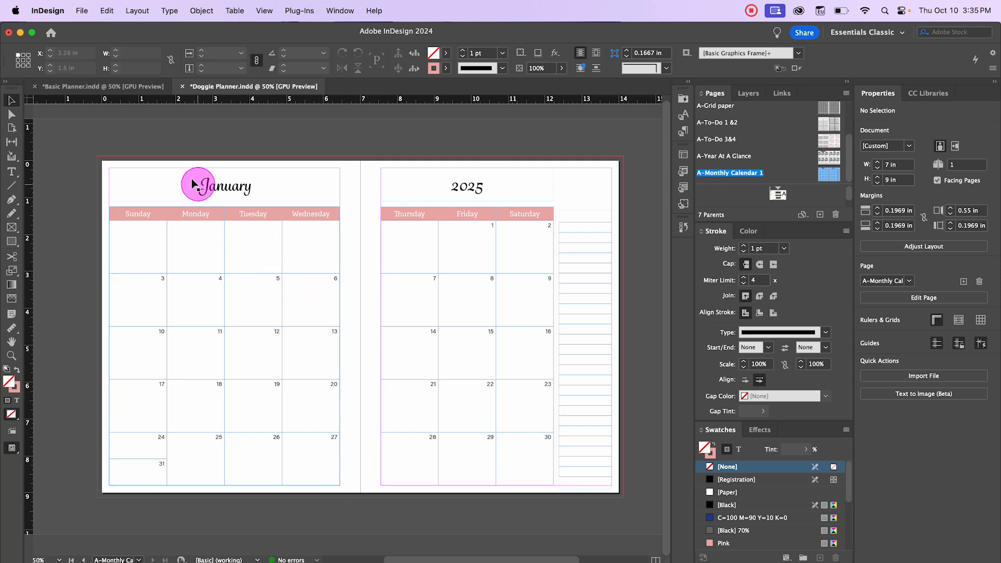
Step: Place a paw-print image to the right of the January heading, about 0.83 in wide, then deselect
click(82, 13)
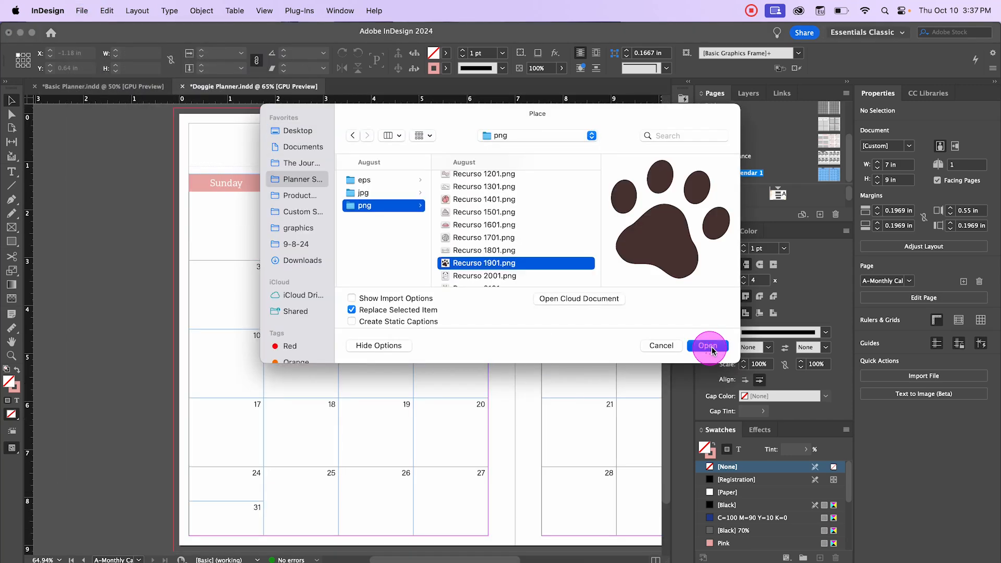
click(710, 343)
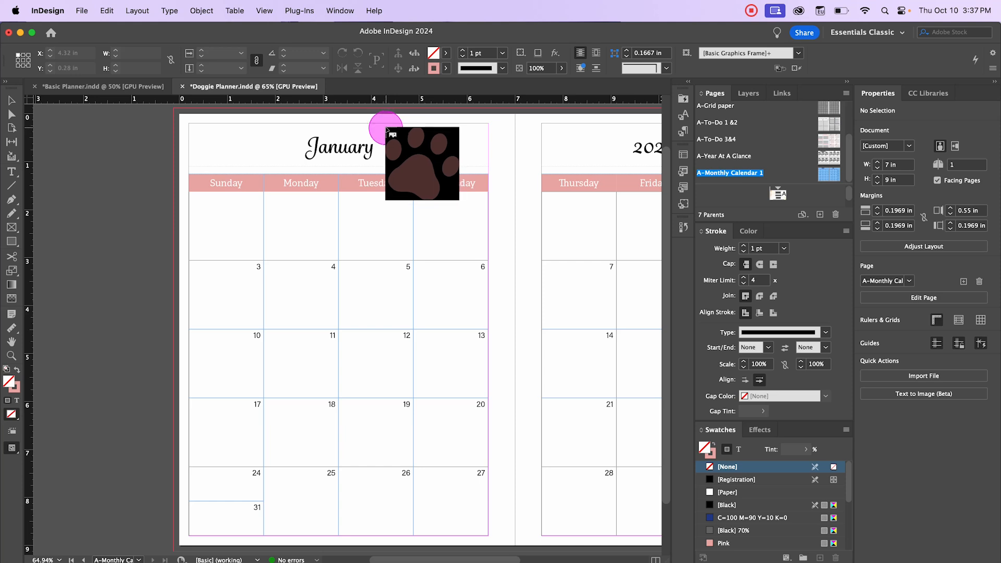
drag(384, 127, 424, 167)
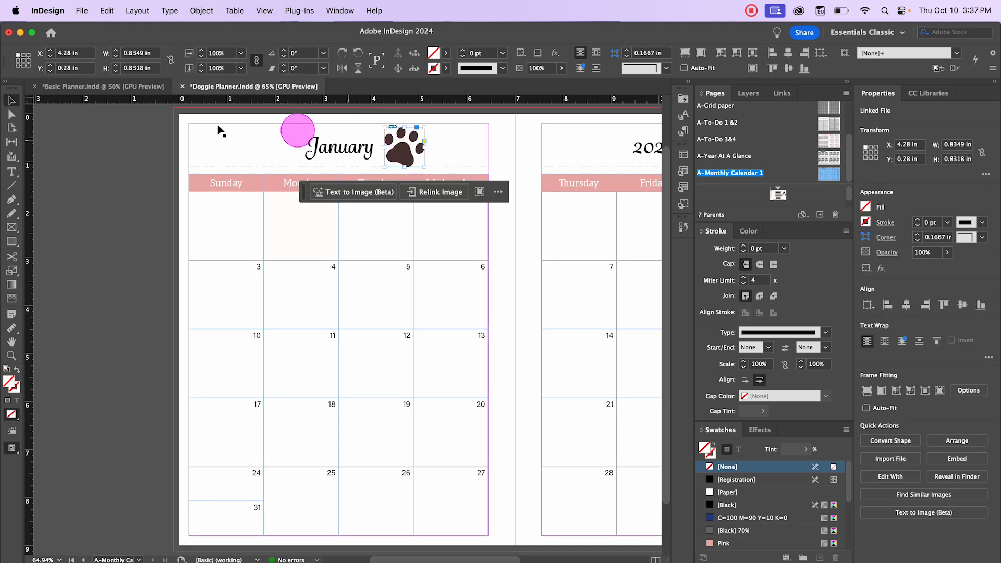
click(11, 106)
click(163, 231)
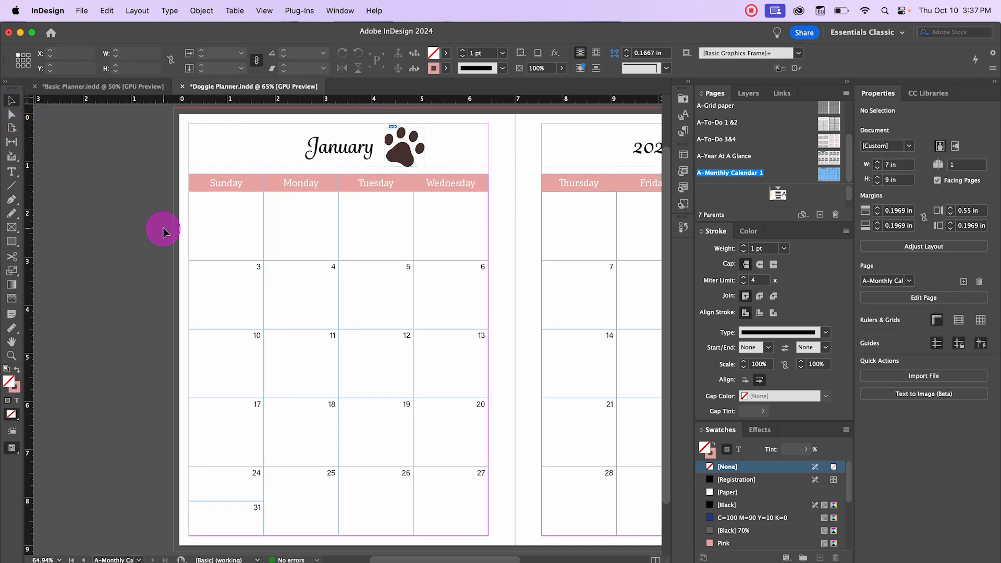
Step: Scale the paw-print graphic down to about 0.71 in square
click(422, 168)
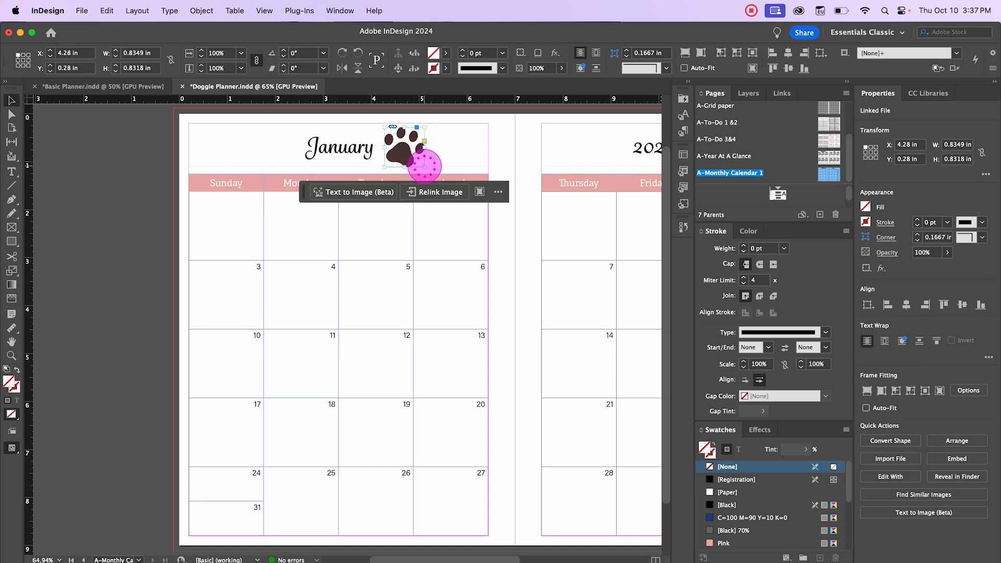
drag(425, 166, 393, 152)
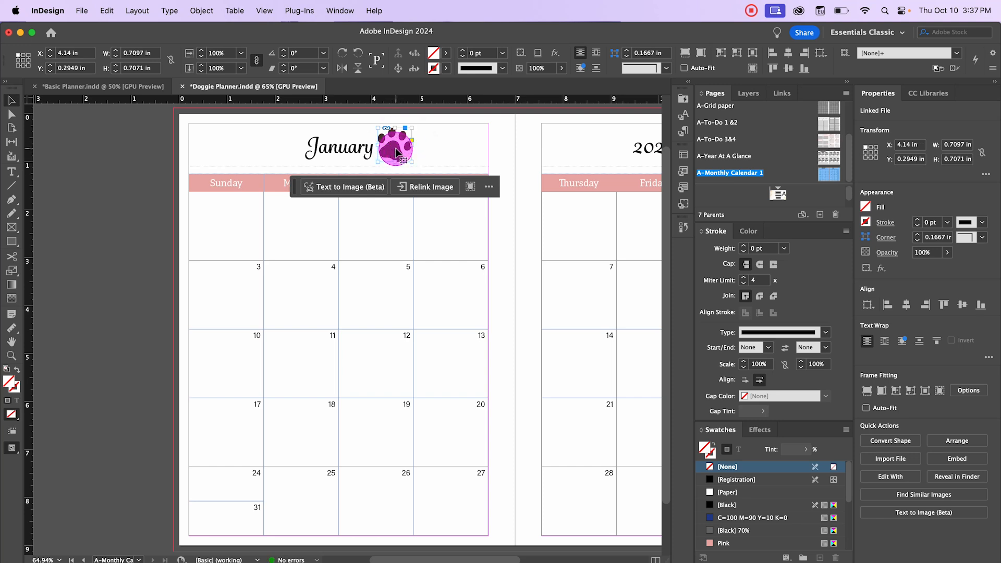
Step: Duplicate the paw print to the left of January and flip the copy horizontally with Flip Horizontal
drag(395, 149, 282, 151)
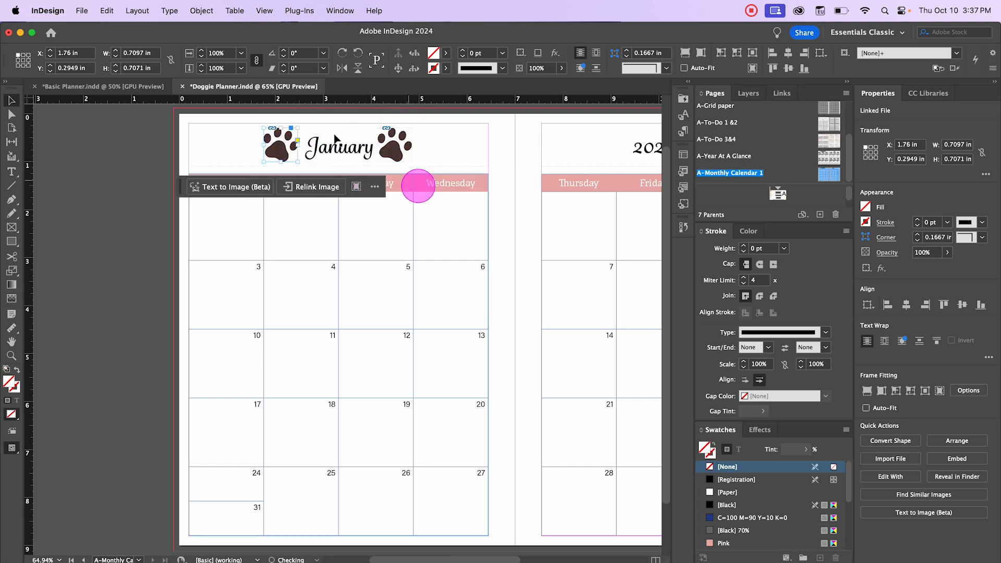
click(208, 16)
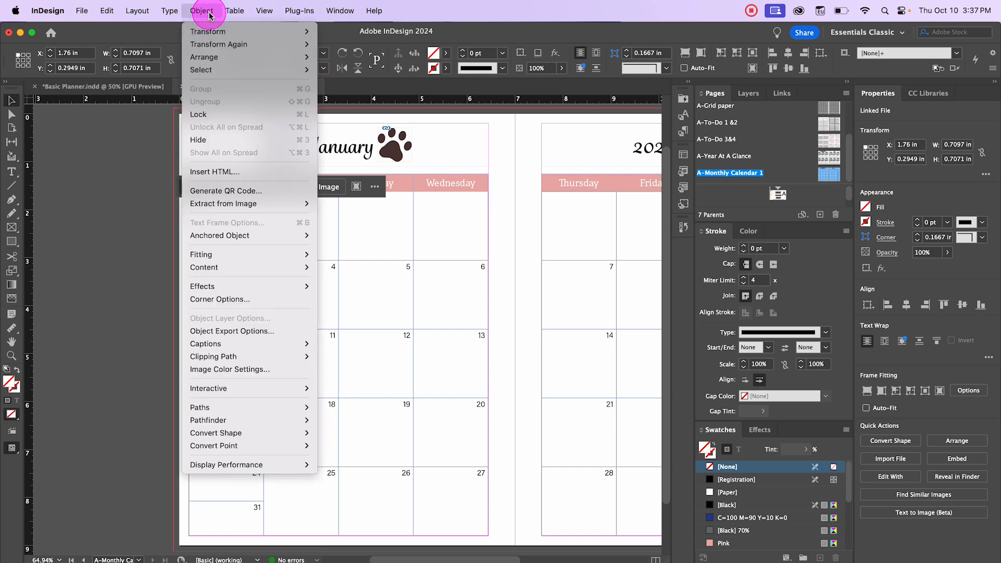
mouse_move(206, 31)
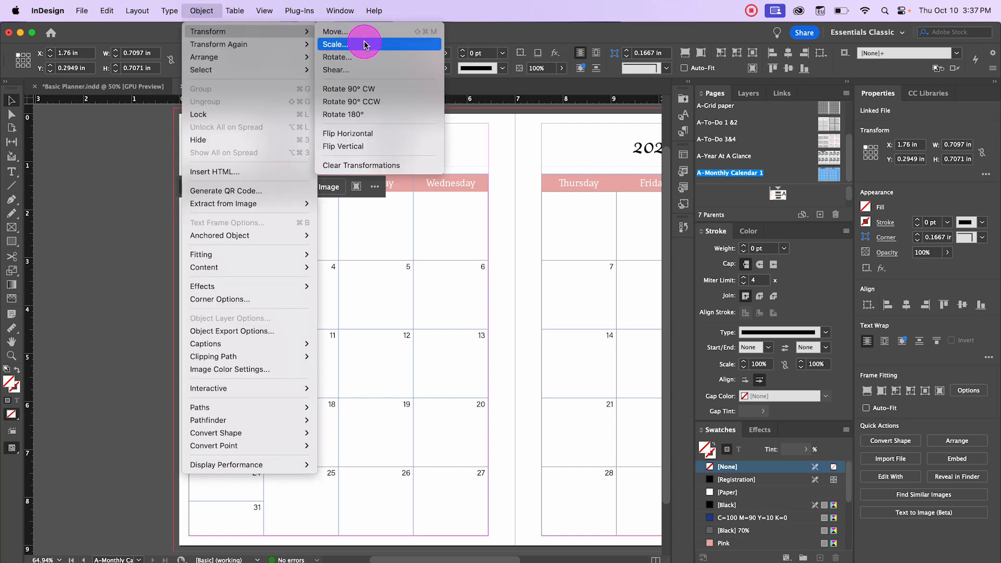
click(365, 134)
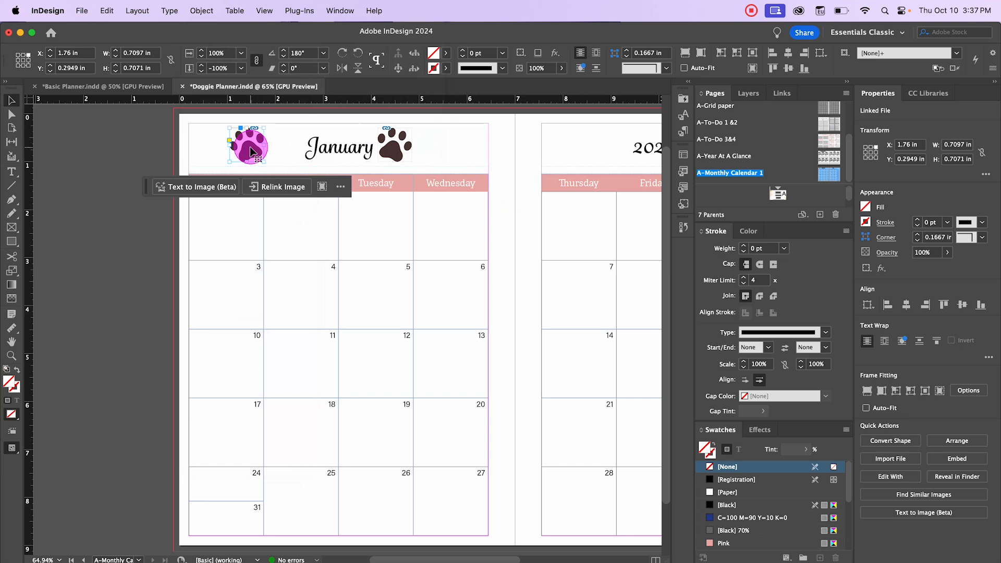
drag(249, 146, 285, 148)
click(395, 148)
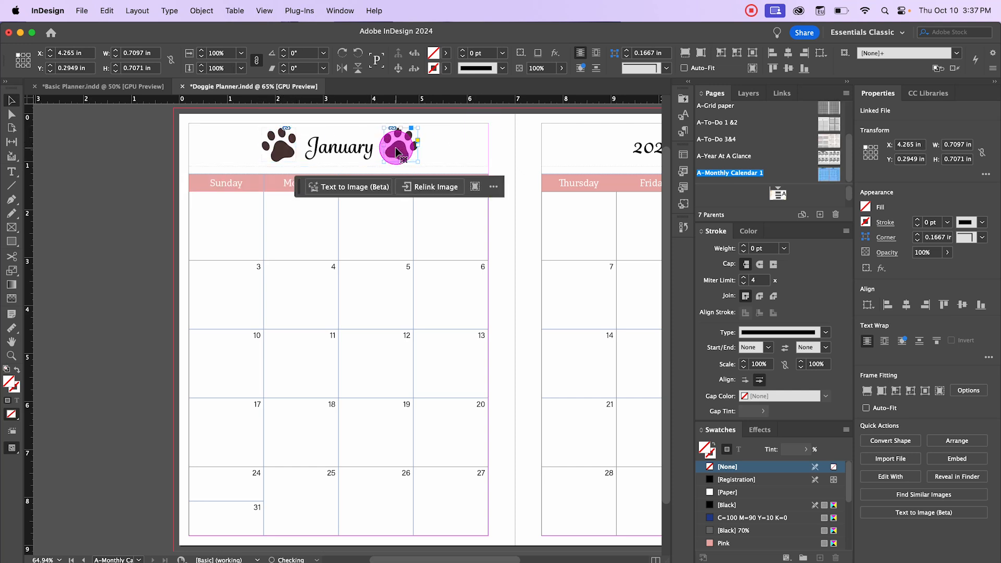
click(112, 284)
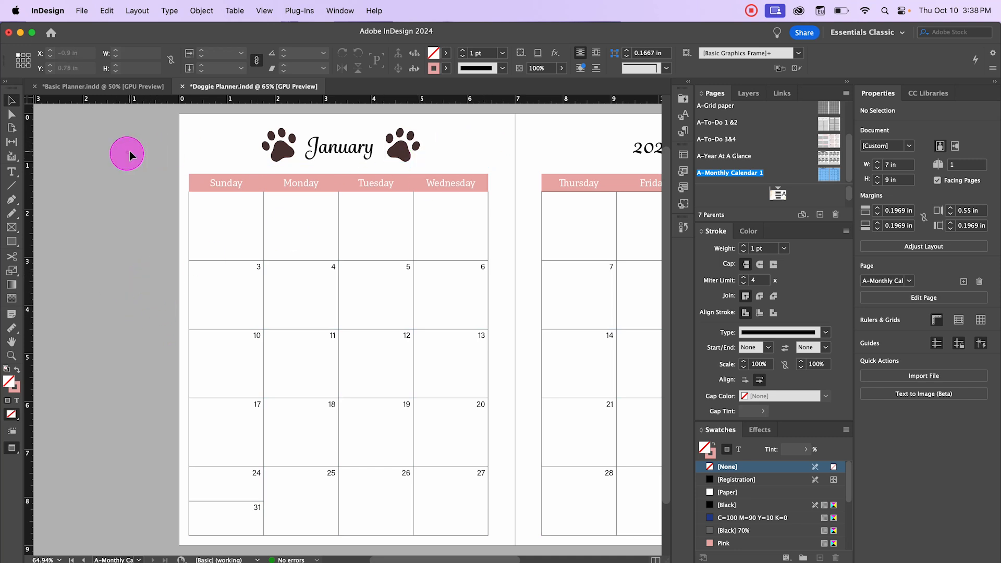
Step: Place a puppy illustration in the top corner above the lined side column on the right page
drag(479, 204, 265, 215)
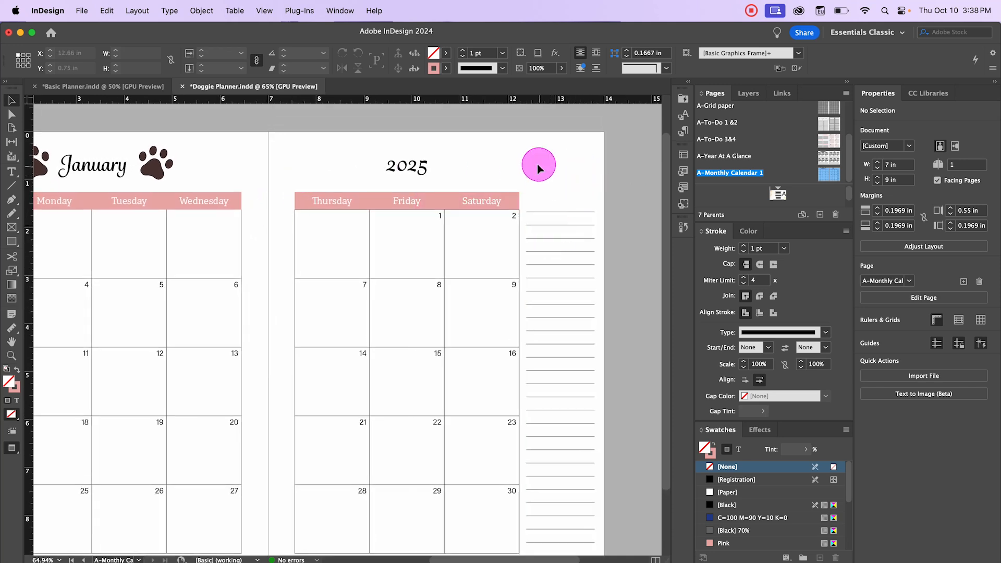
click(81, 10)
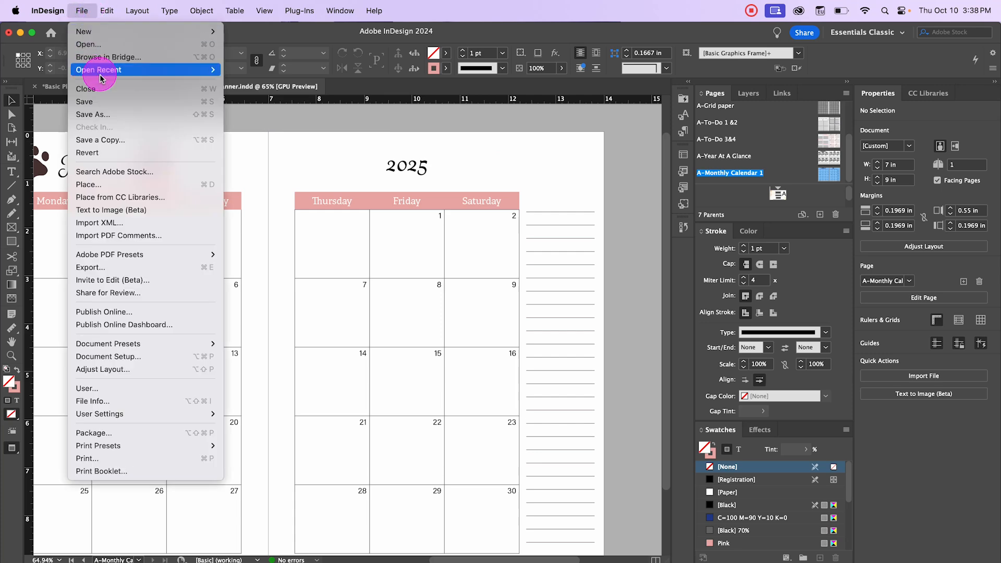
click(468, 183)
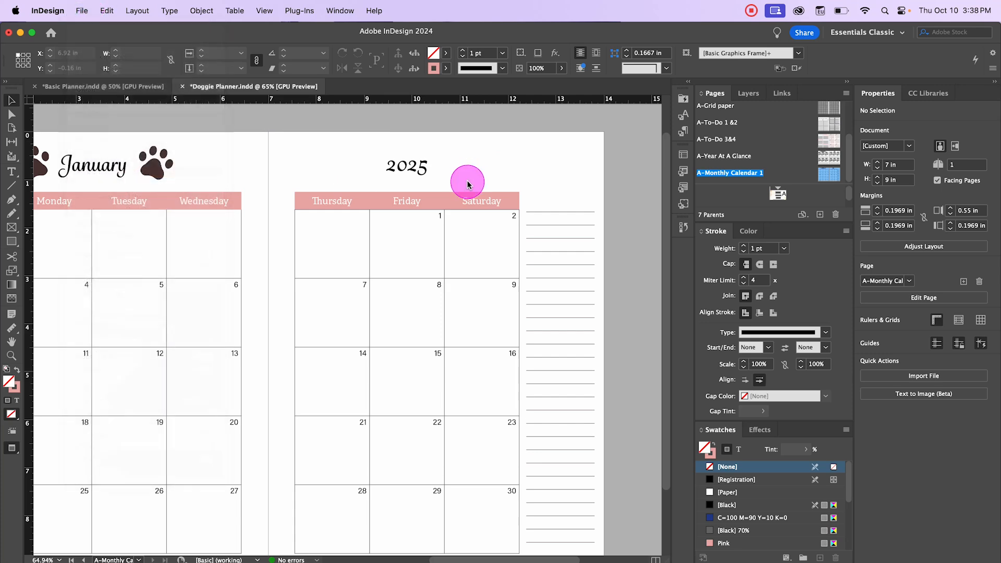
click(706, 344)
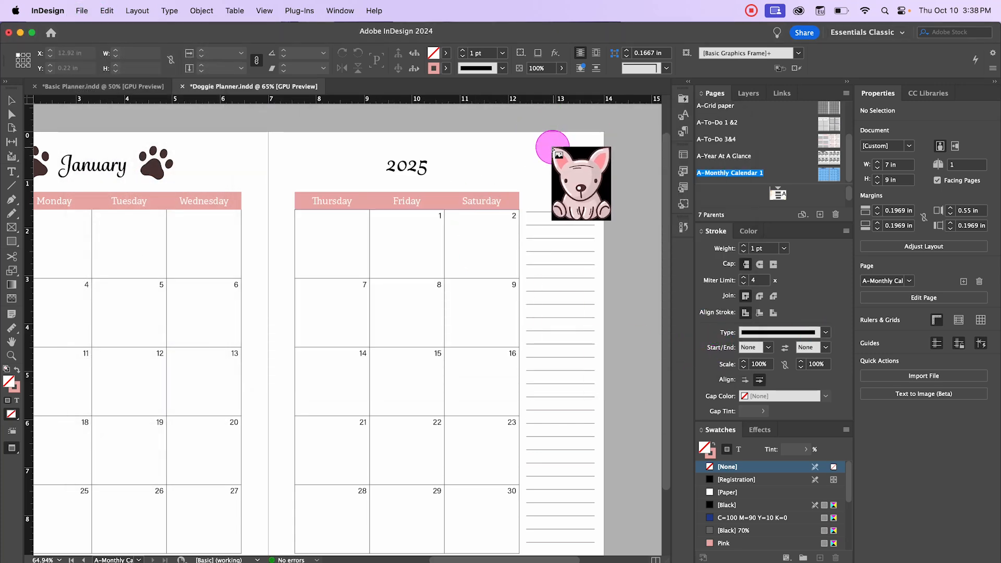
drag(529, 146, 591, 175)
click(632, 226)
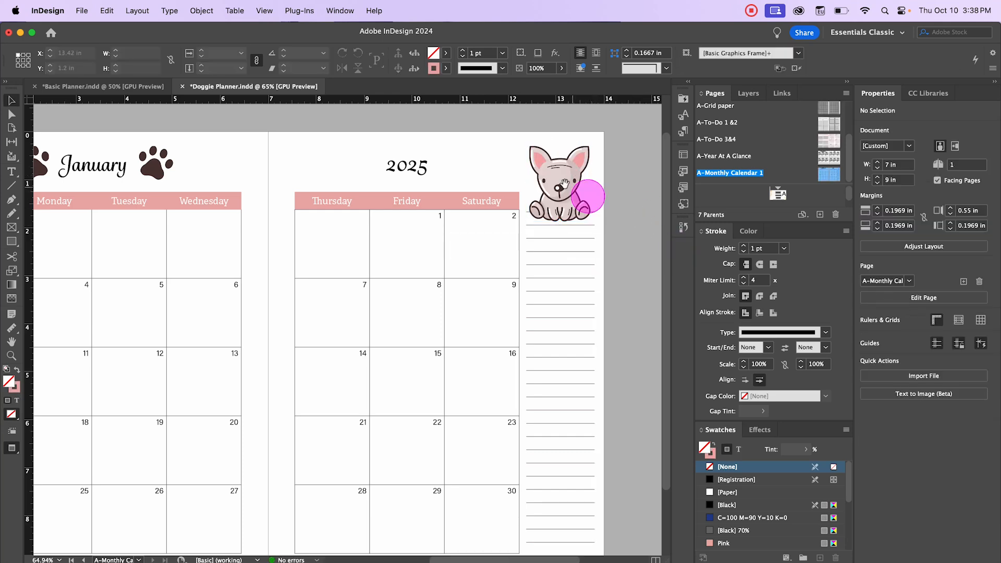
click(563, 182)
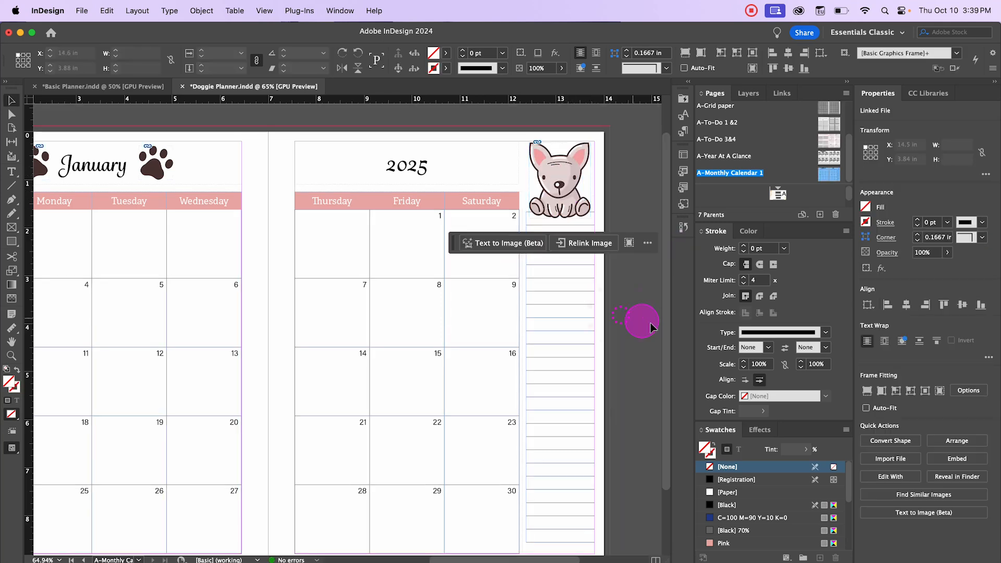
Step: Nudge the lined side column frame down so it sits below the puppy illustration
click(648, 323)
click(556, 250)
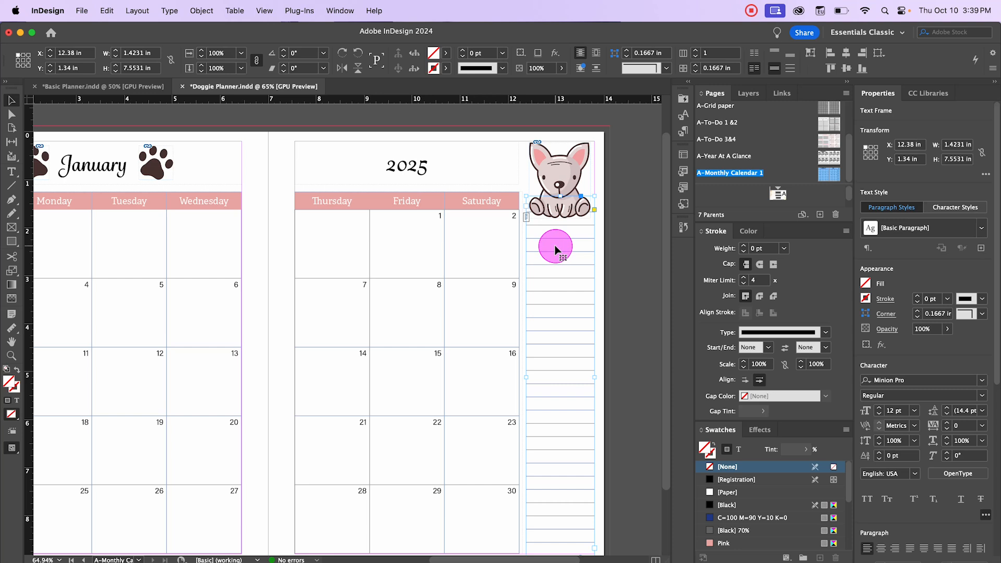
key(Down)
key(Down)
key(Down)
key(Down)
key(Down)
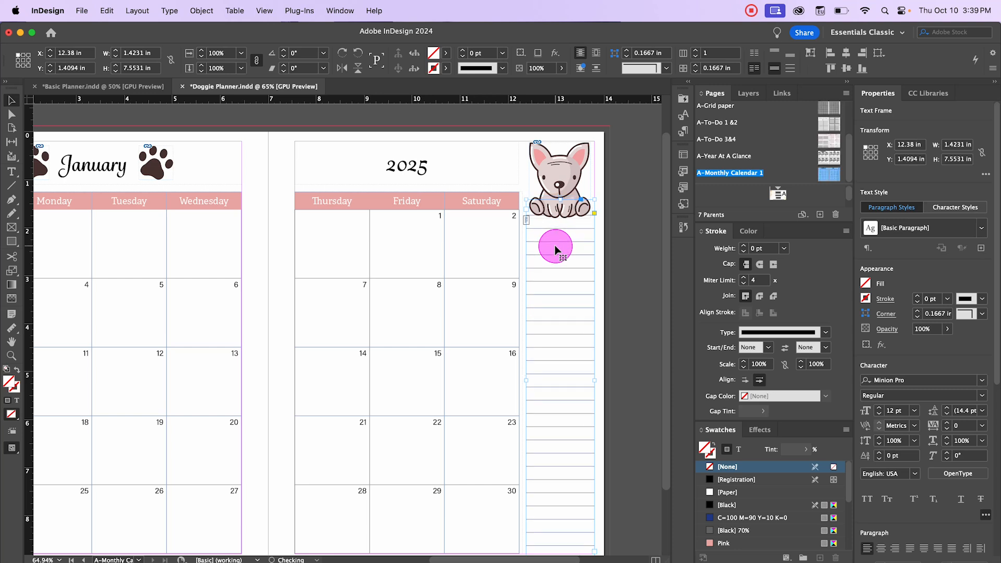
key(Down)
key(Down)
key(Down)
key(Down)
key(Down)
key(Down)
key(Down)
key(Down)
key(Down)
key(Down)
key(Down)
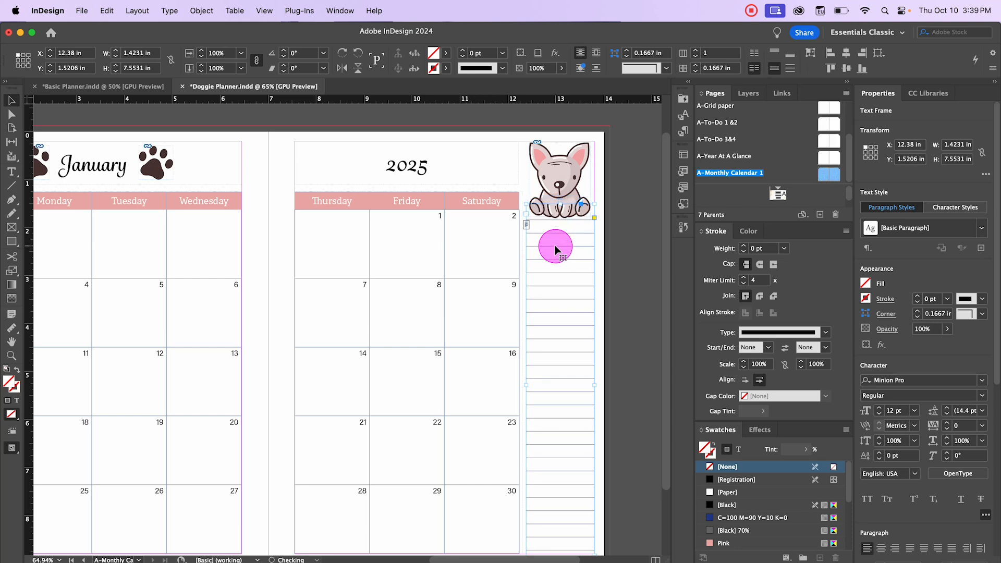
Step: Select the lined column table's top row and set its cell fill to None
scroll(600, 284, down, 2)
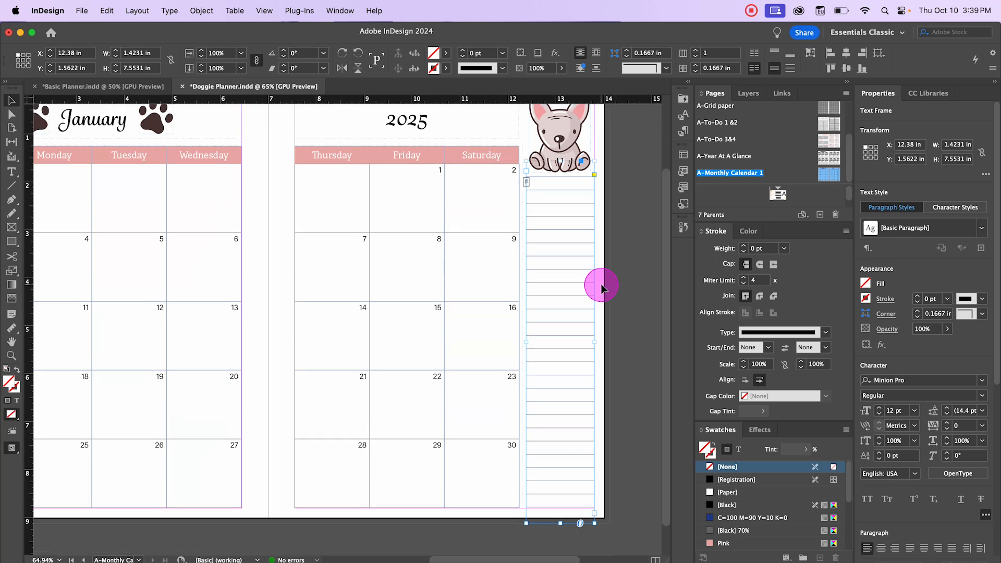
double_click(561, 187)
click(541, 170)
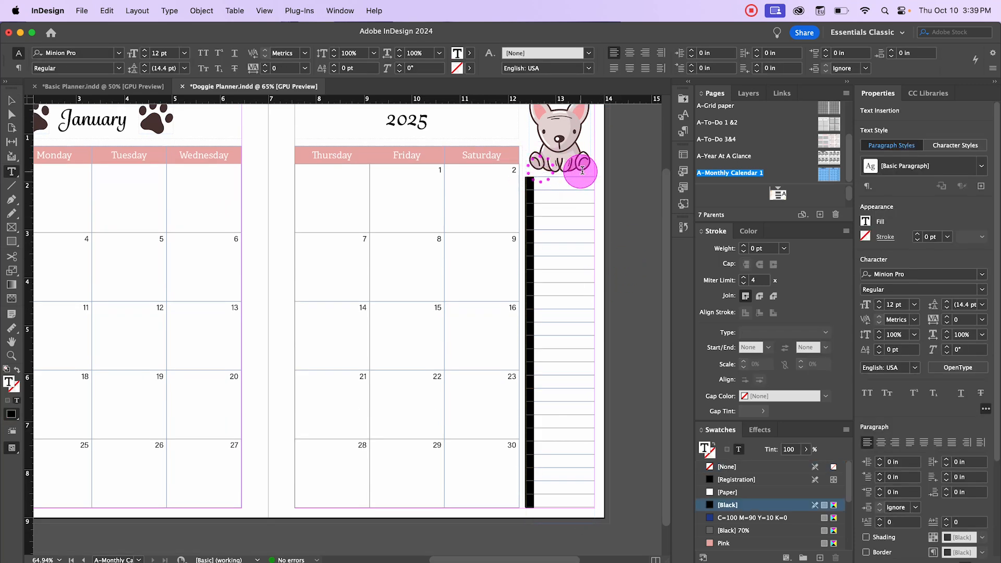
drag(565, 179, 599, 174)
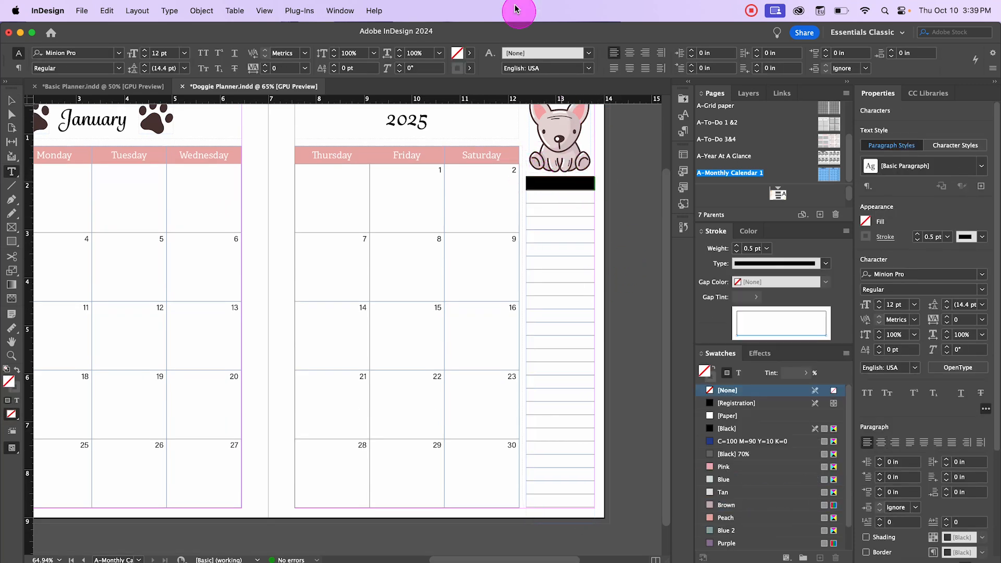
click(503, 69)
Step: Set the top row's cell stroke weight to 0 pt, then deselect
click(506, 52)
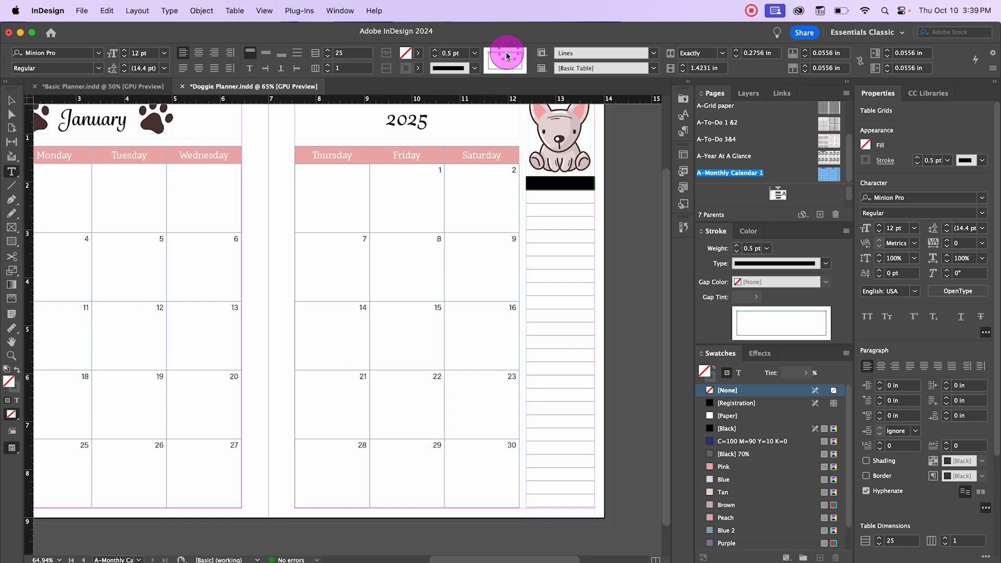
click(474, 53)
click(452, 63)
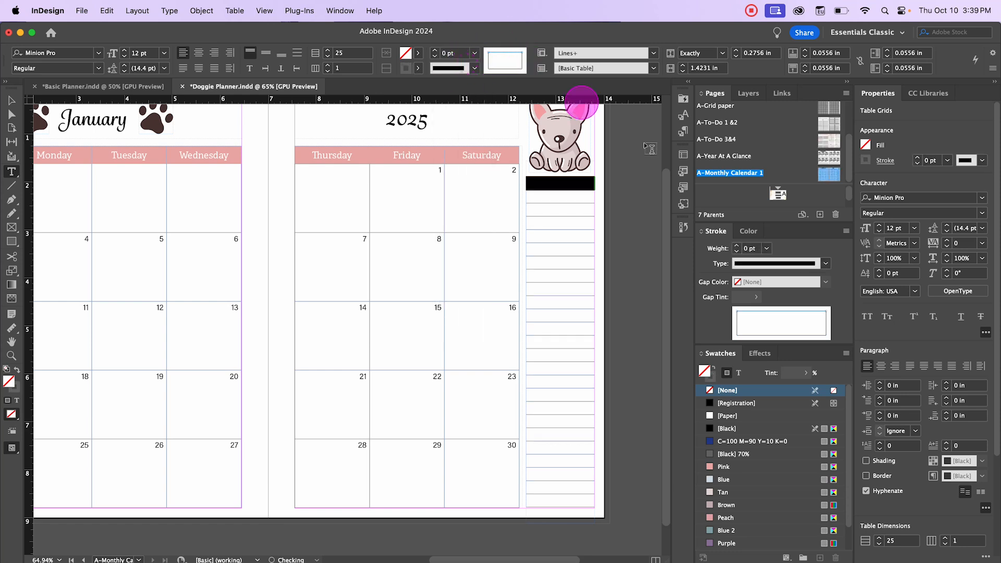
click(11, 101)
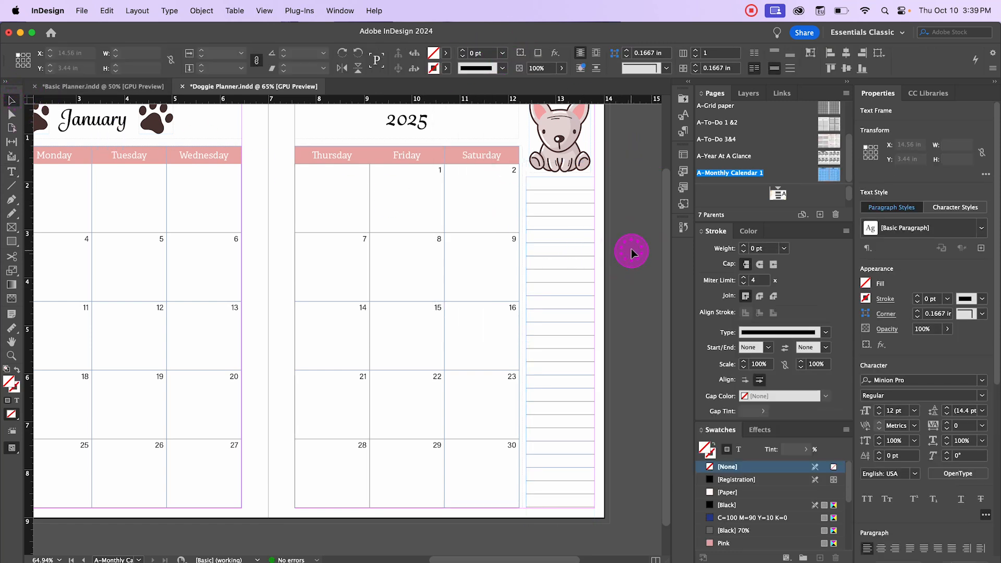
click(632, 253)
Step: Preview the finished calendar spread without frame edges and zoomed out
scroll(631, 253, up, 1)
scroll(631, 251, up, 2)
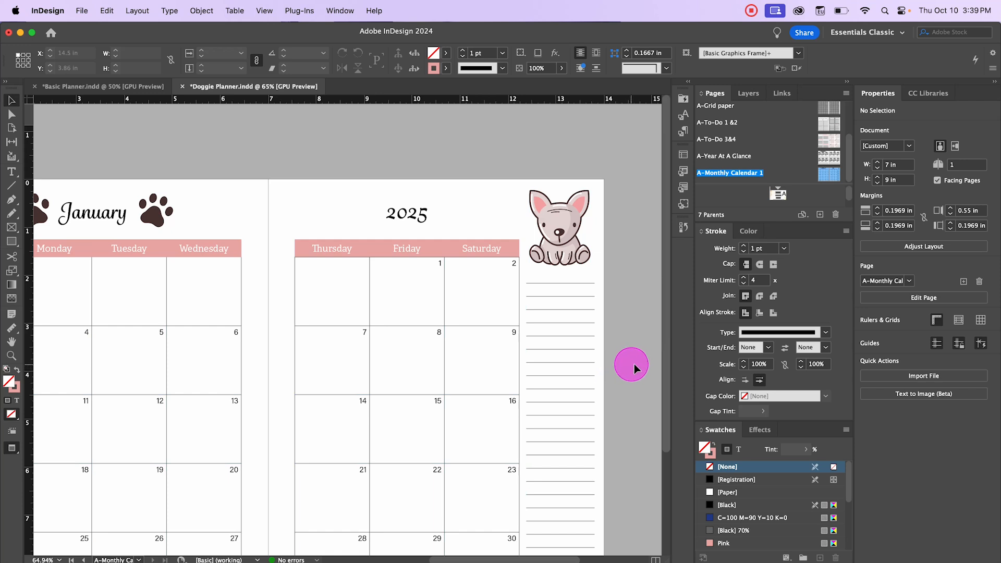
key(w)
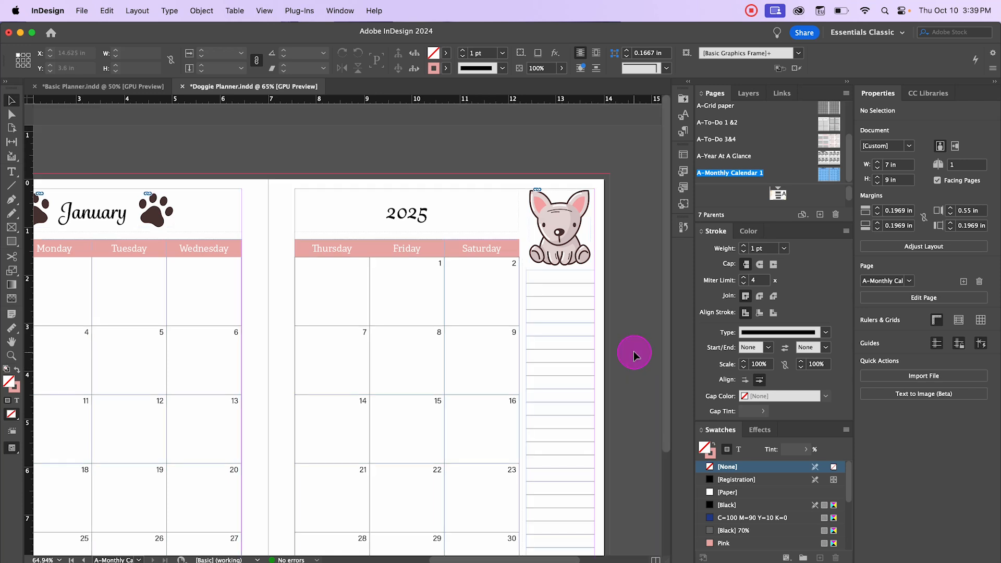
drag(337, 149, 385, 114)
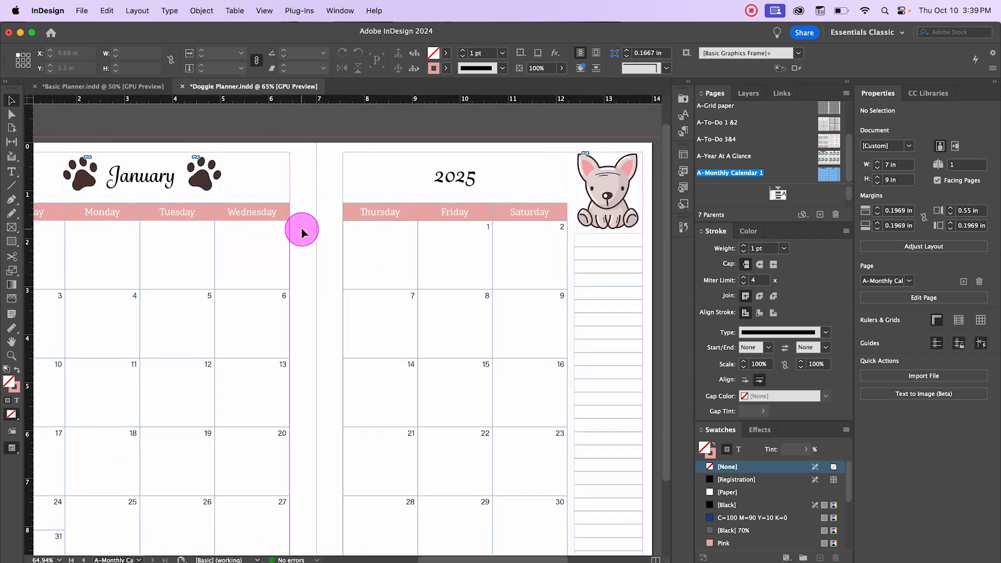
key(super+minus)
drag(315, 136, 332, 135)
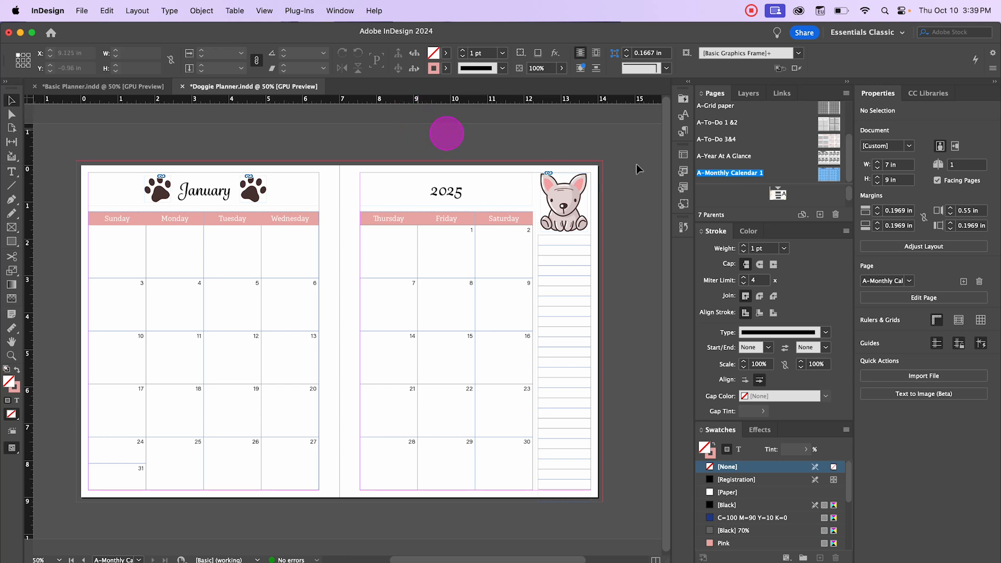
Step: Duplicate the A-Monthly Calendar 1 parent spread
right_click(829, 177)
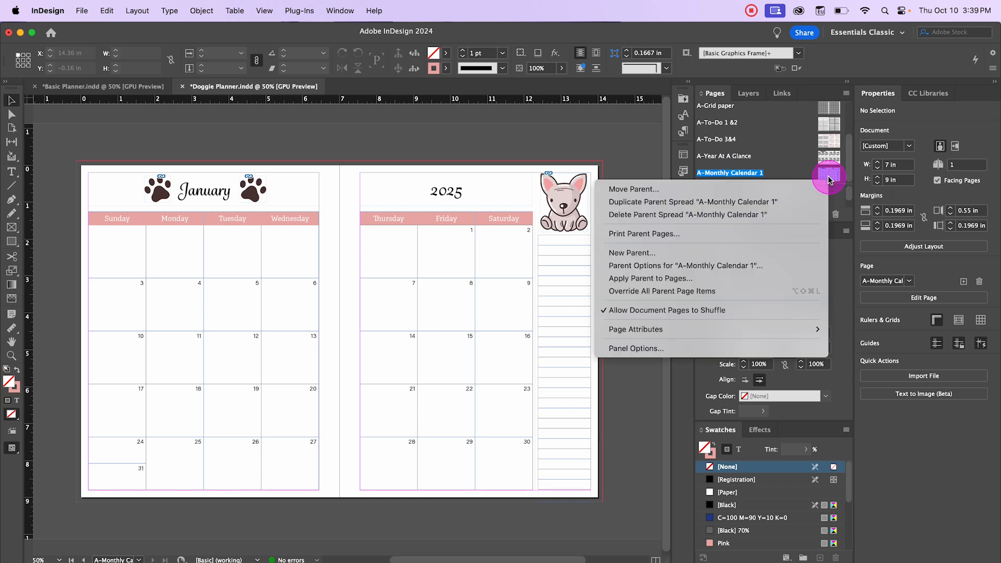
click(796, 204)
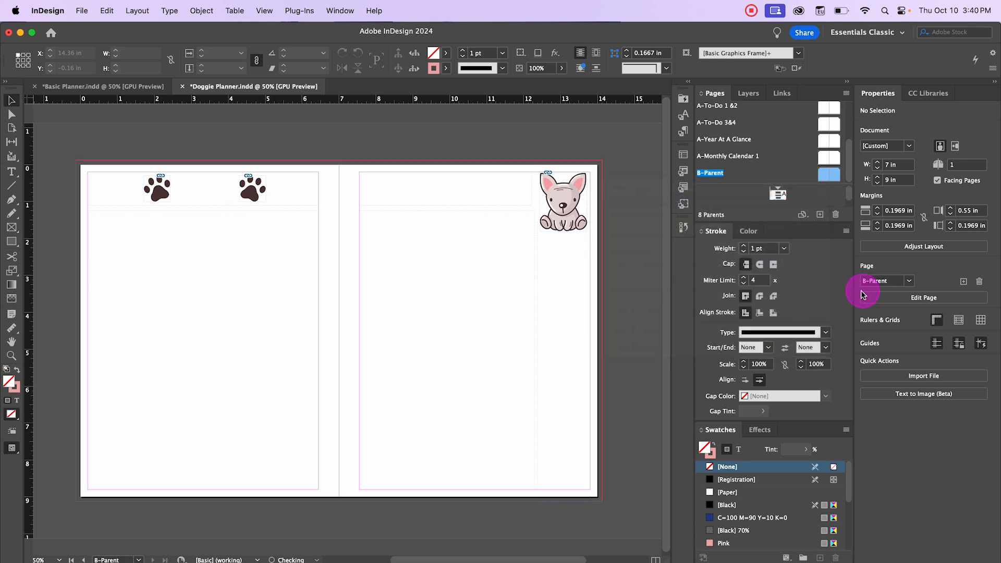
Step: Rename the duplicated parent spread to Monthly Calendar in its parent options
right_click(716, 178)
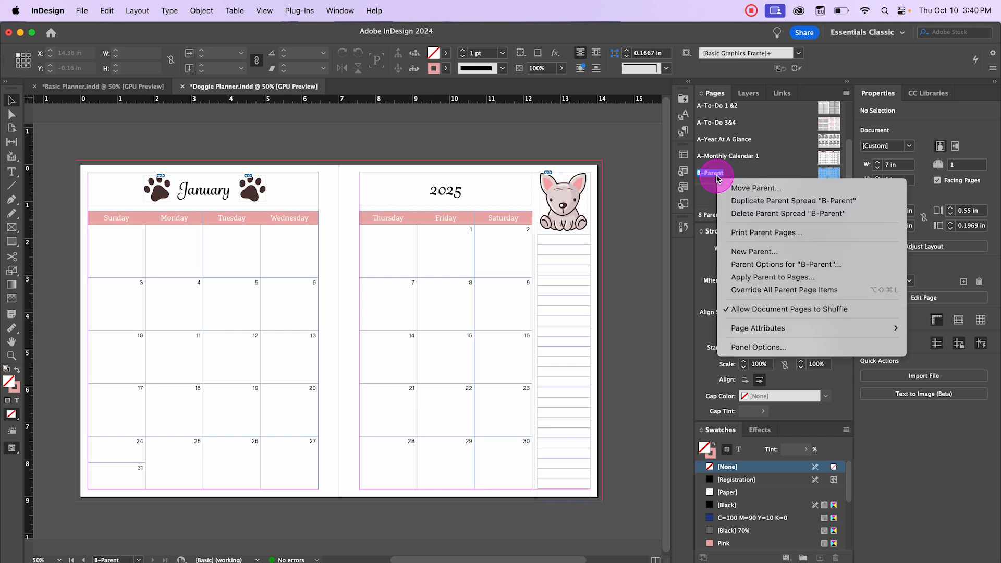
click(780, 264)
click(504, 324)
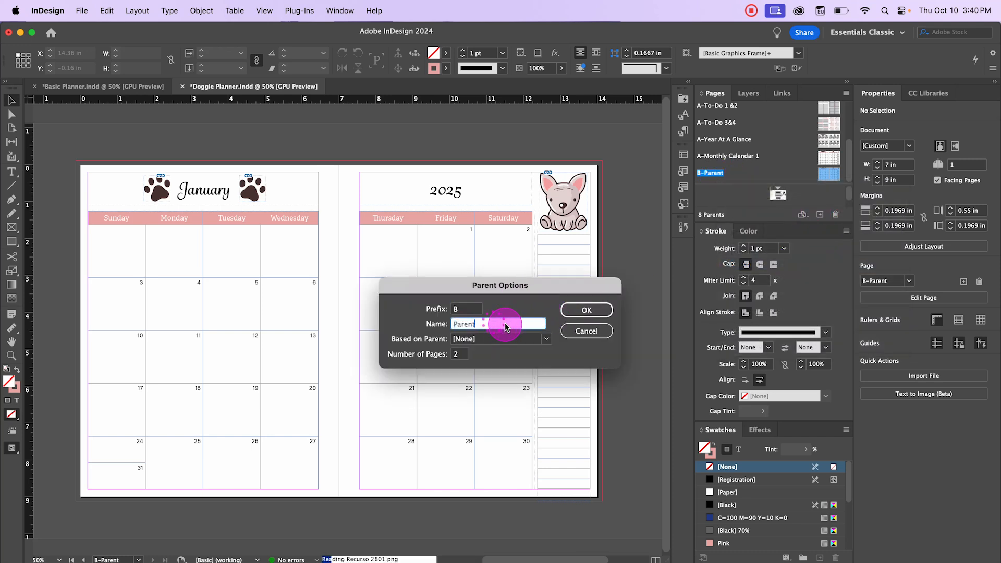
double_click(459, 323)
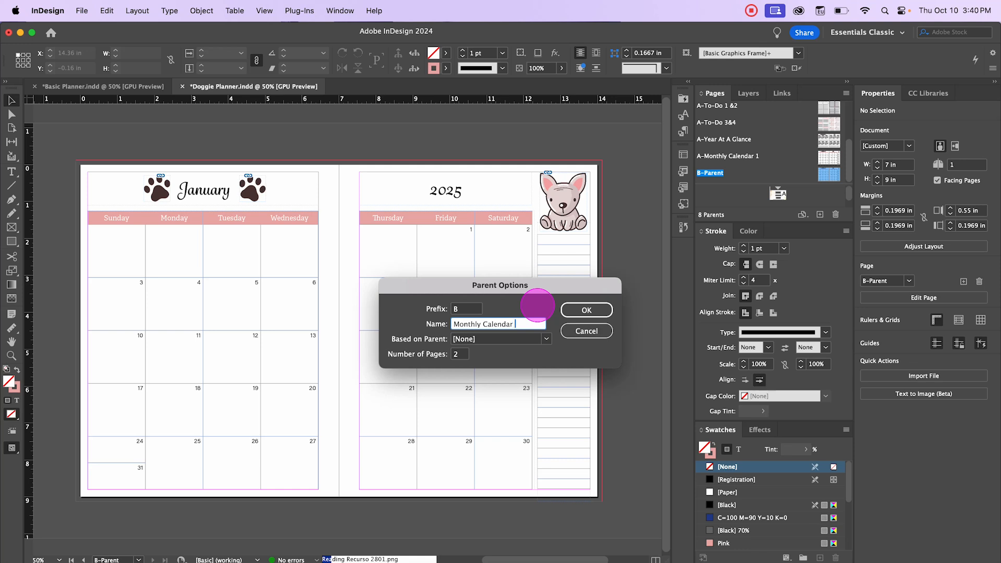
click(585, 310)
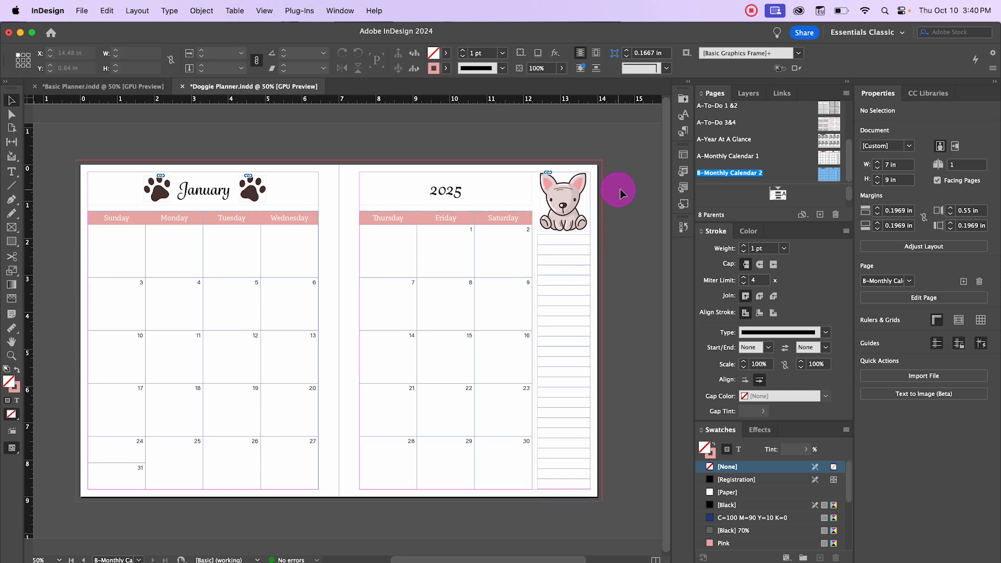
Step: Delete the puppy graphic, the lined column table and the 2025 heading from the right-hand page
drag(568, 150, 589, 269)
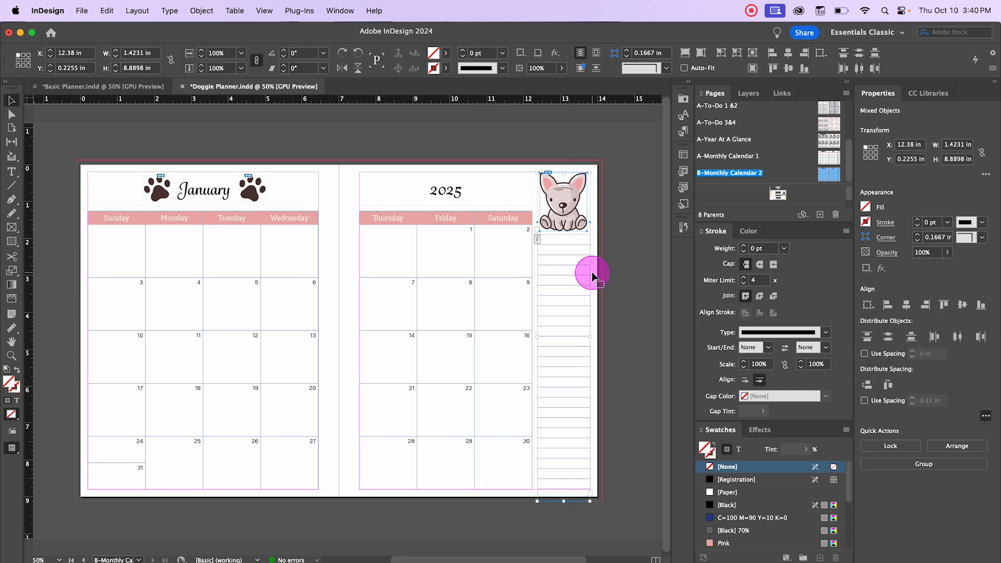
key(Delete)
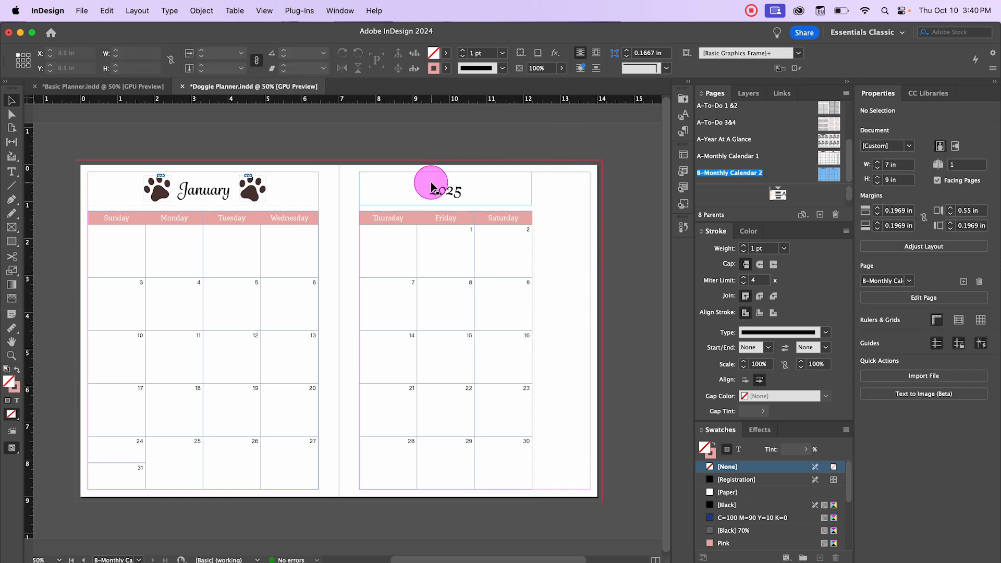
click(431, 186)
key(Delete)
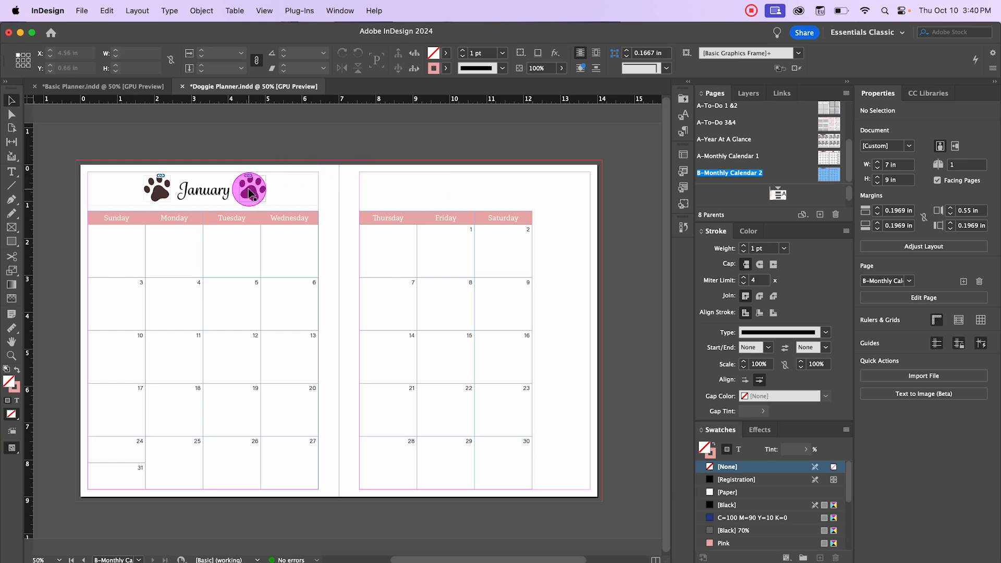
Step: Delete both paw-print graphics beside the January heading
click(248, 189)
key(Delete)
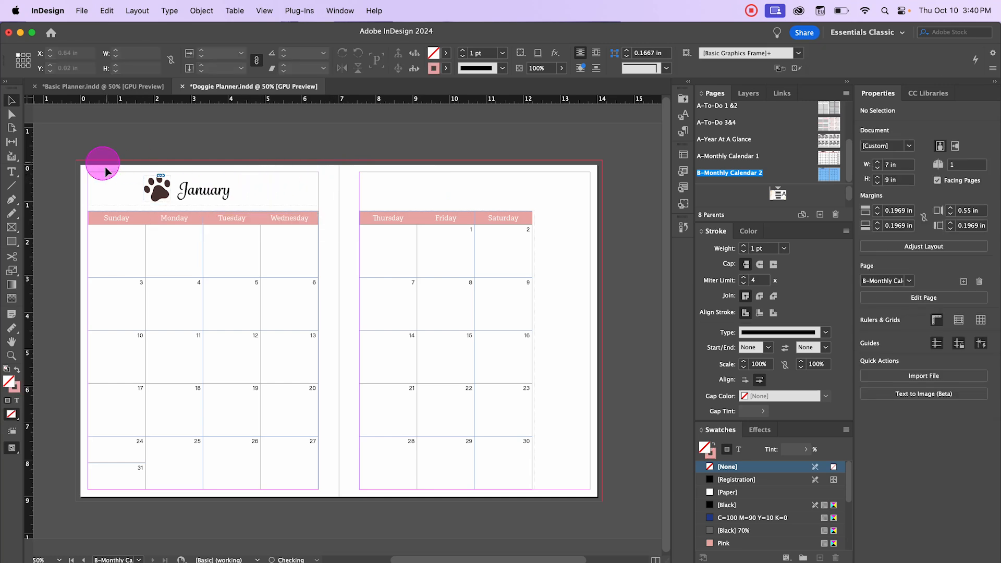
click(154, 197)
key(Delete)
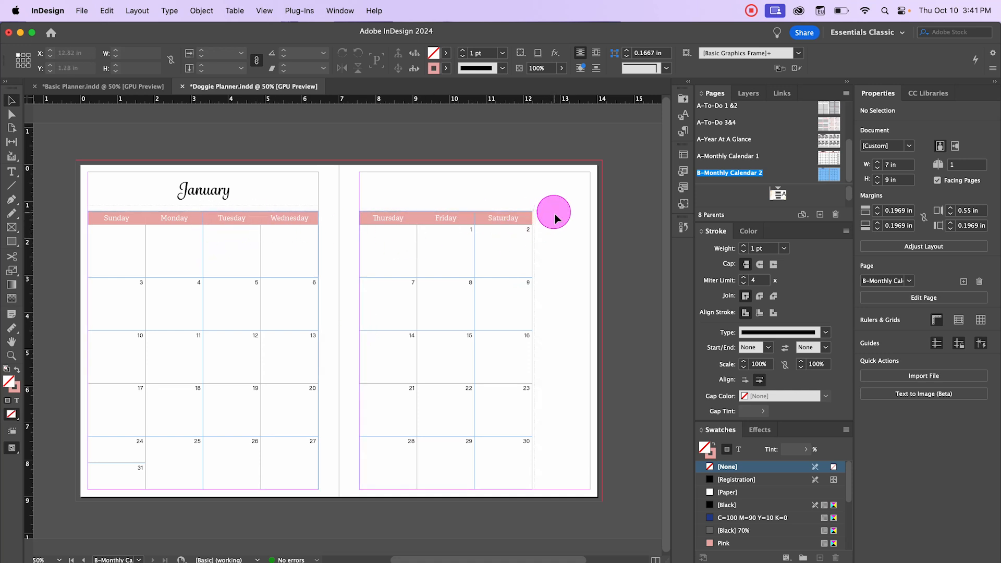
Step: Widen the right-page calendar table frame to the margin and insert one column to the right of Saturday
click(534, 243)
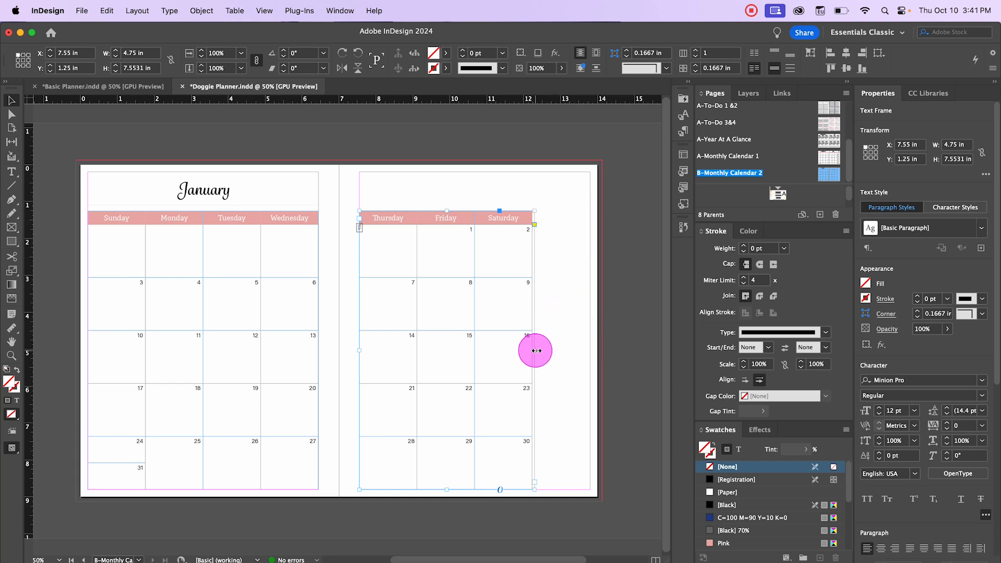
drag(534, 349, 589, 350)
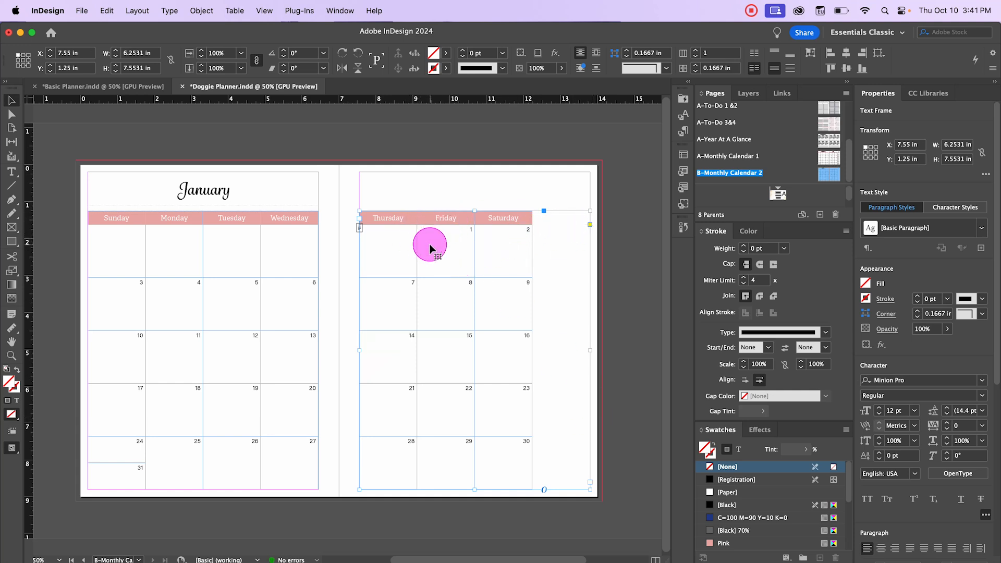
double_click(507, 218)
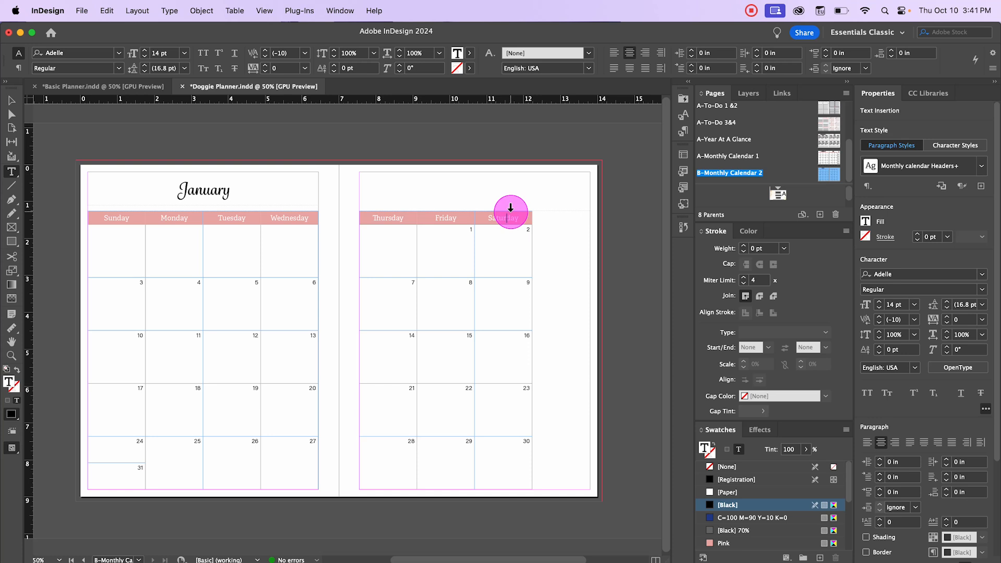
click(510, 208)
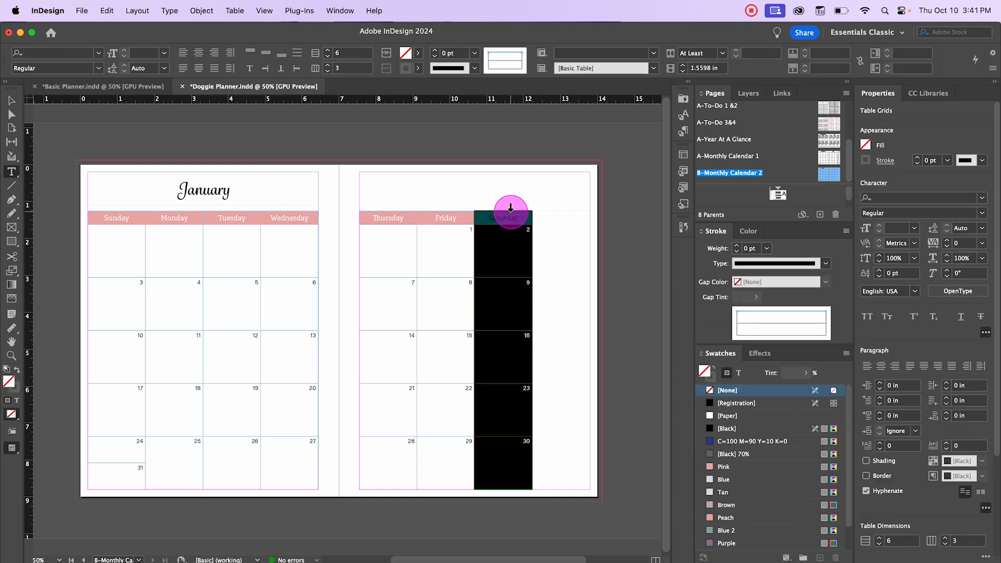
right_click(510, 211)
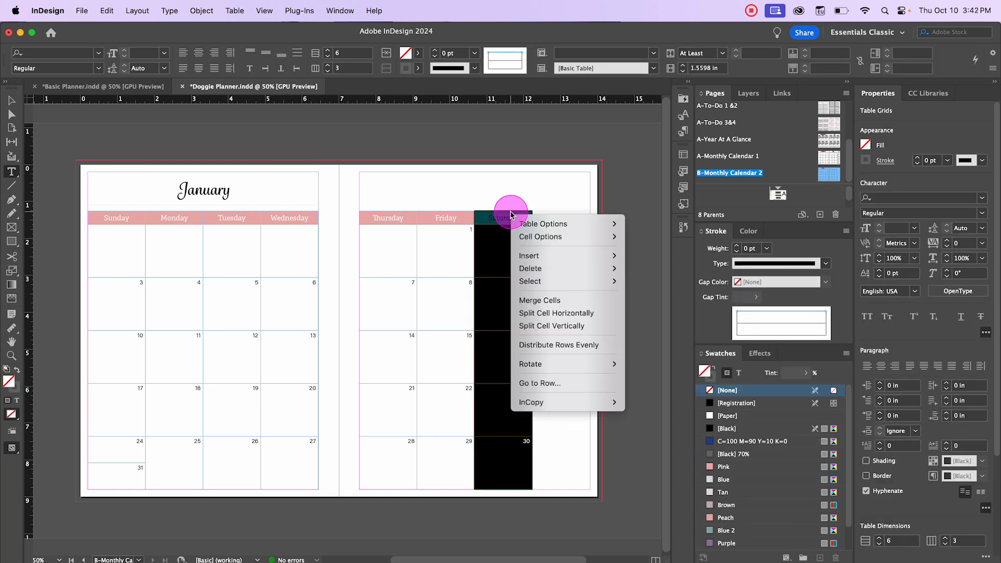
mouse_move(548, 258)
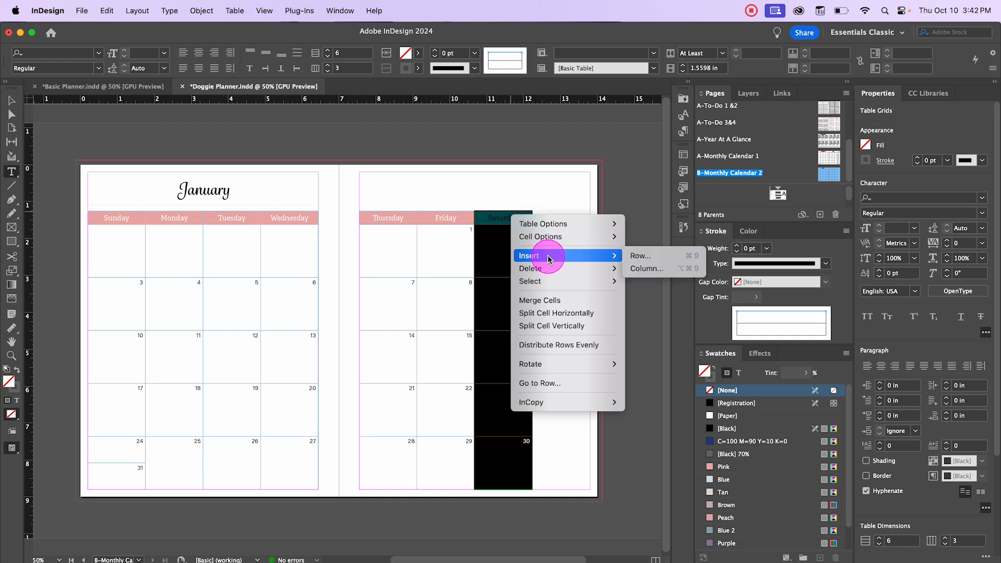
click(646, 268)
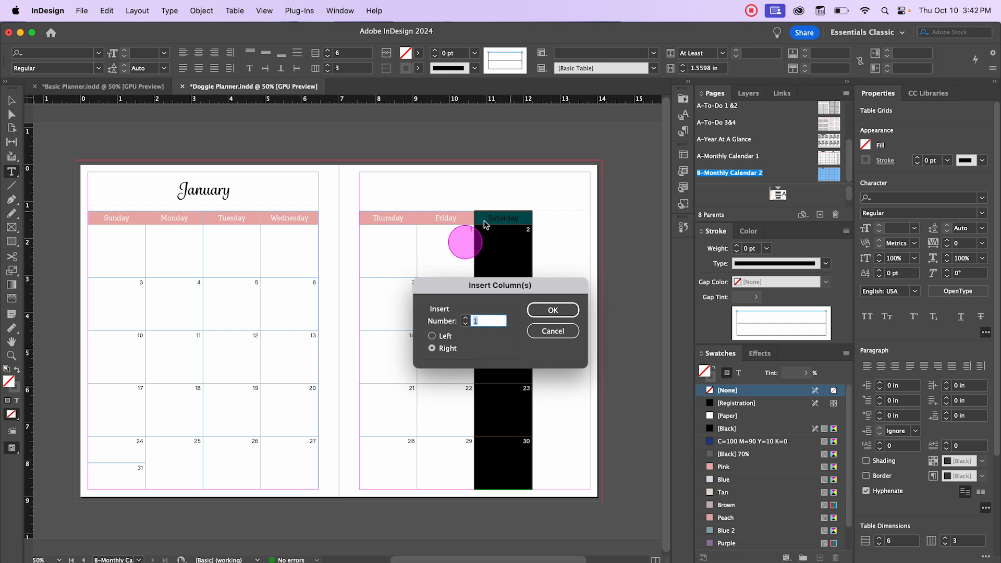
click(549, 315)
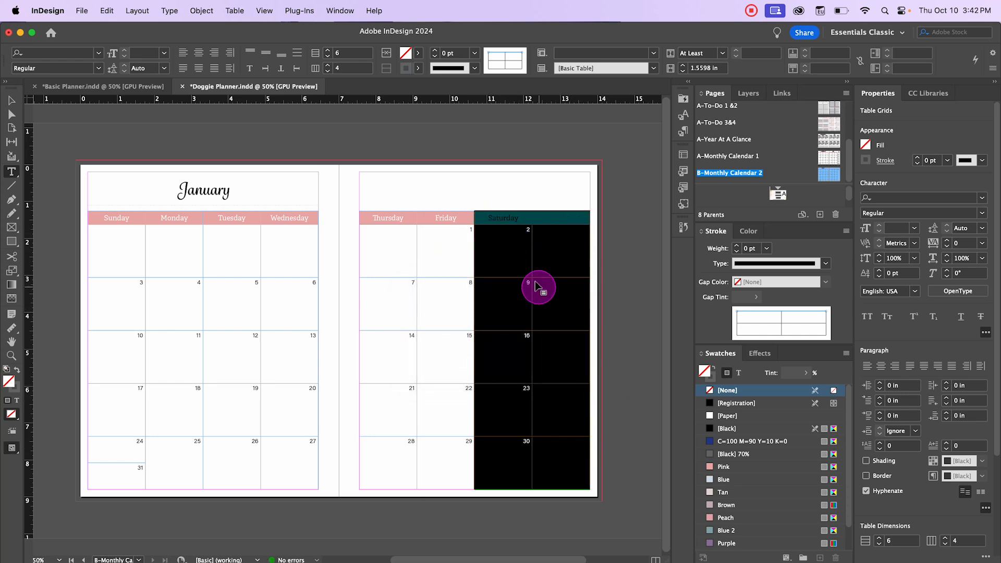
click(619, 294)
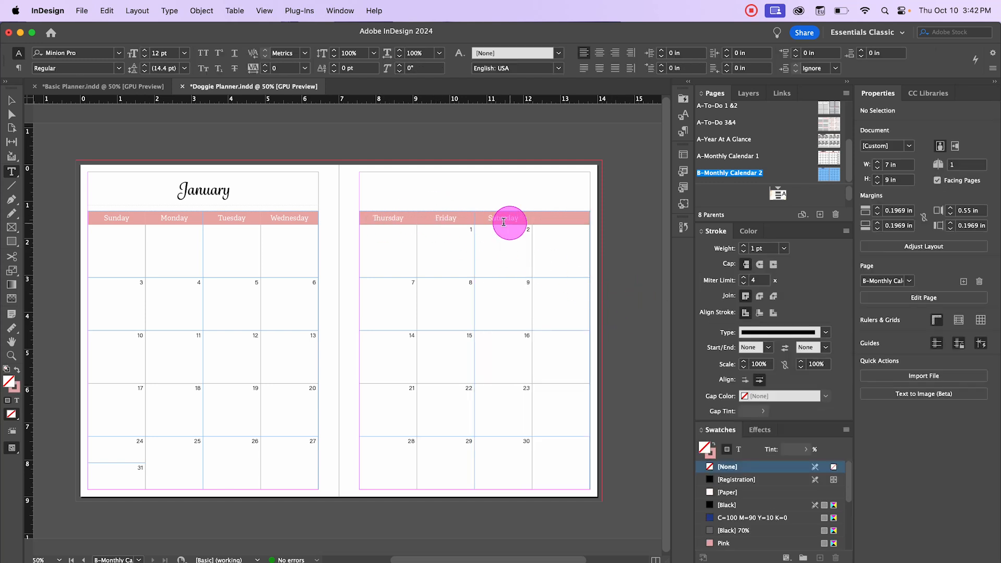
Step: Move the Thursday, Friday and Saturday header cells one column to the right
double_click(397, 220)
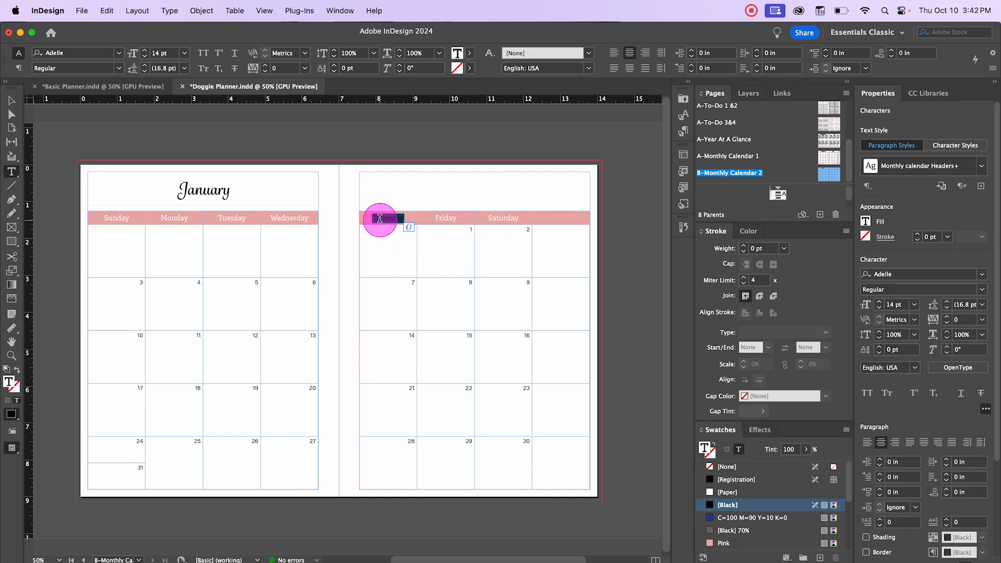
click(378, 219)
drag(369, 219, 501, 222)
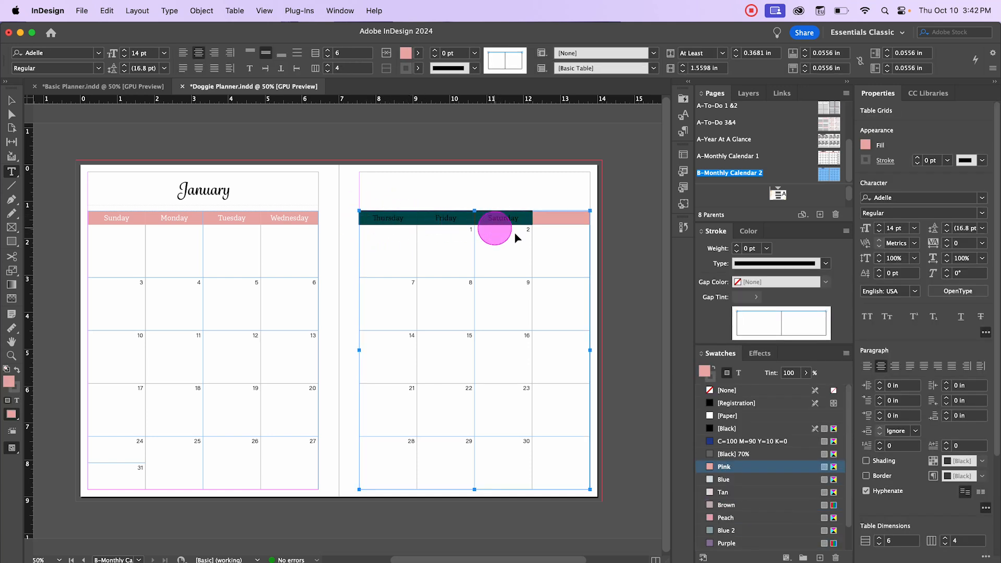
click(434, 208)
drag(430, 216, 580, 260)
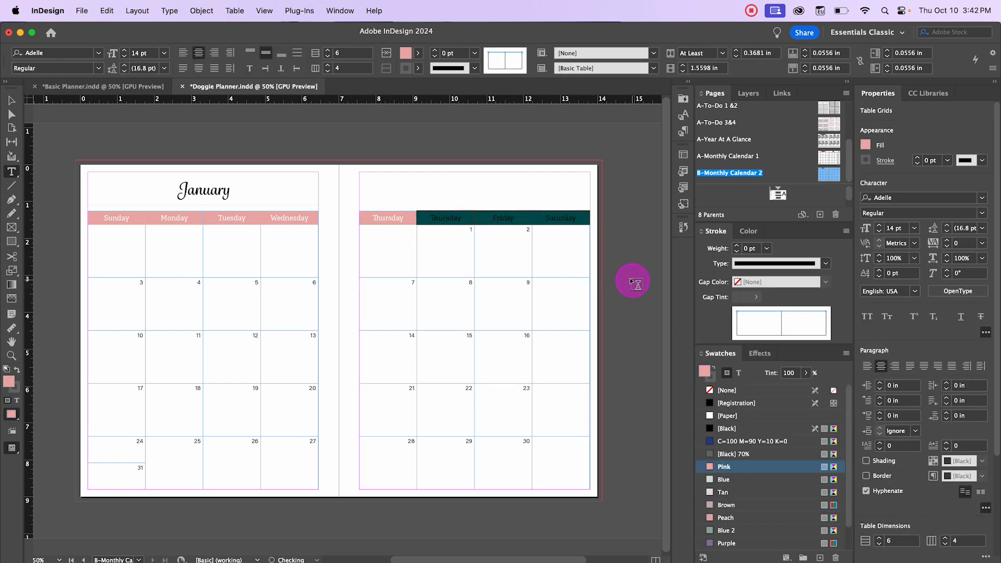
click(632, 282)
Step: Copy Wednesday from the left-page header and paste it into the first right-page header cell
double_click(391, 218)
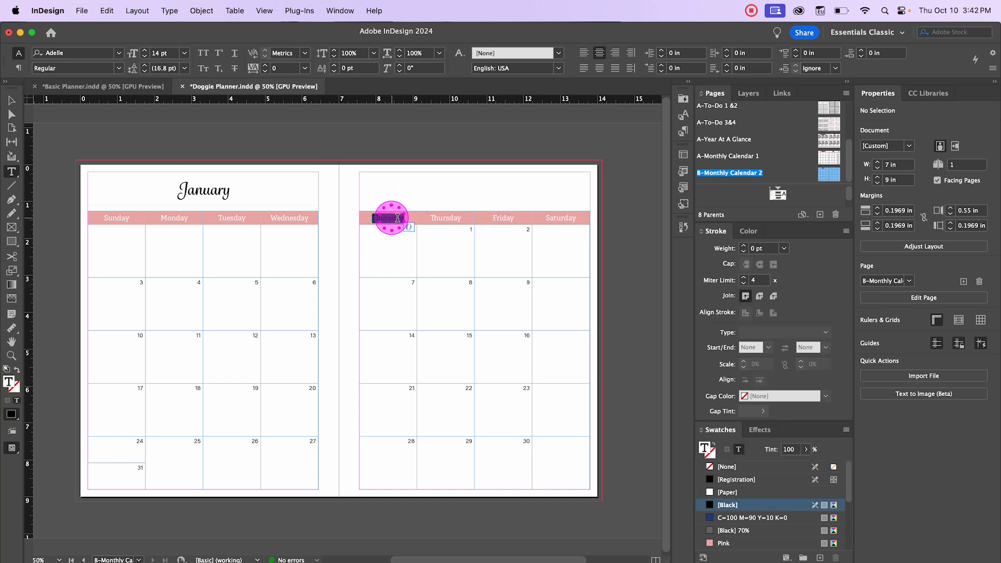
drag(309, 218, 271, 219)
key(super+c)
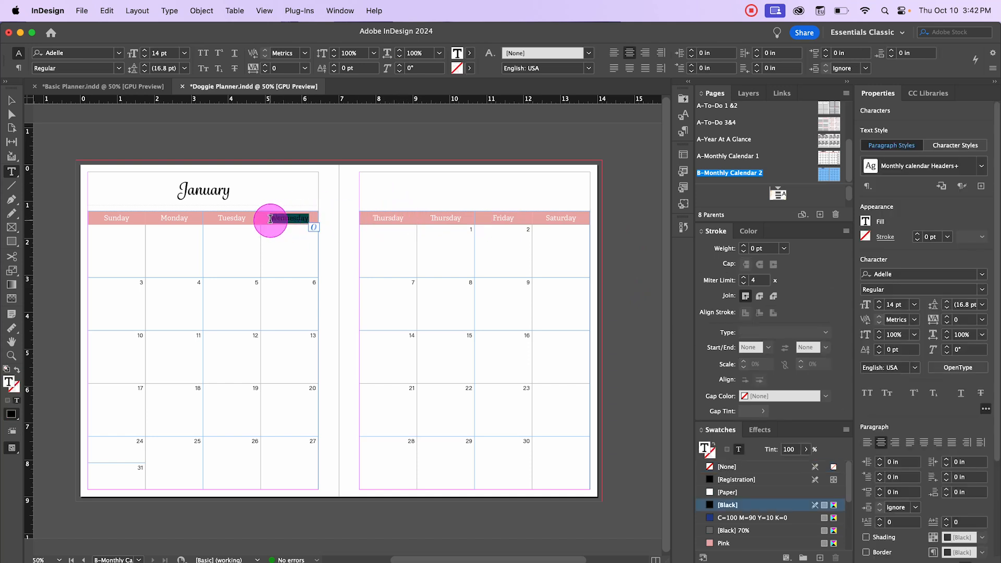
double_click(392, 217)
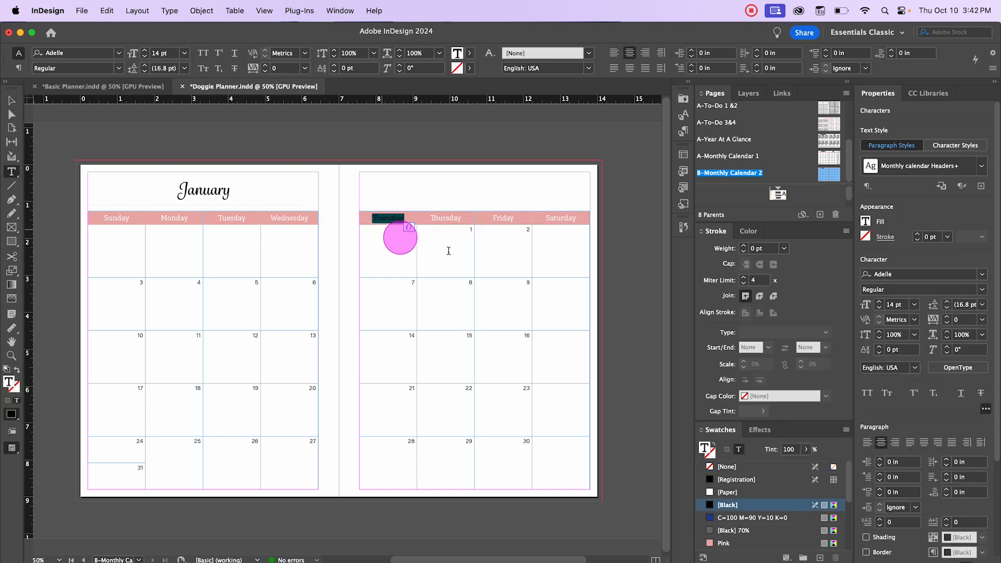
key(super+v)
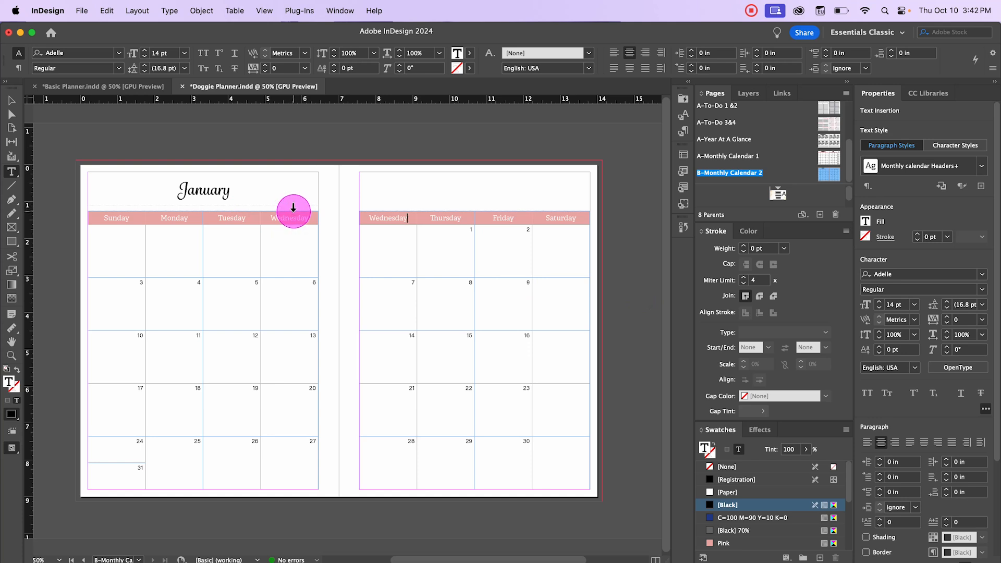
Step: Delete the Wednesday column from the left-page calendar table
click(292, 208)
right_click(295, 214)
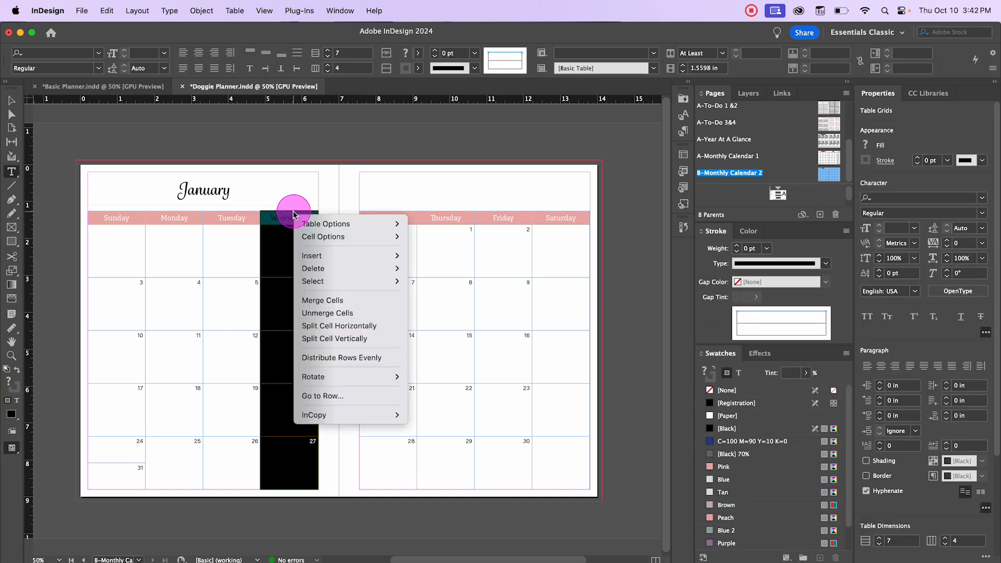
mouse_move(359, 266)
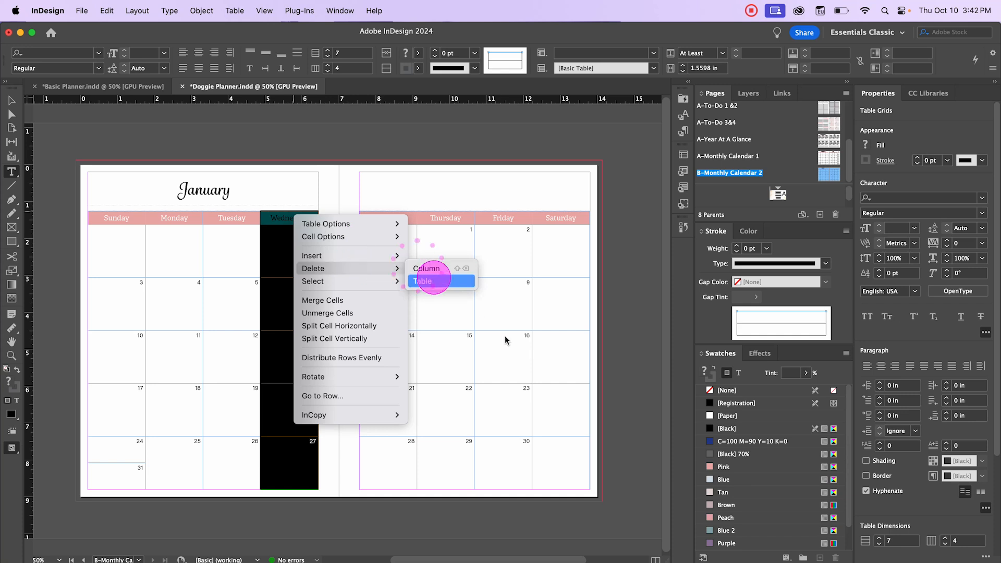
click(417, 268)
click(11, 100)
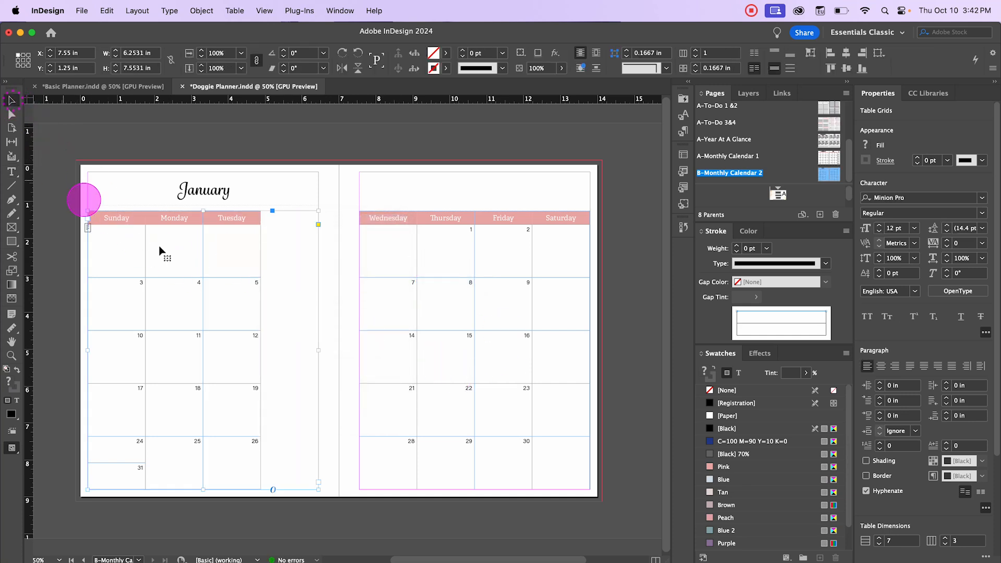
Step: Narrow the left-page table frame and move it against the page's outer margin
drag(318, 350, 263, 349)
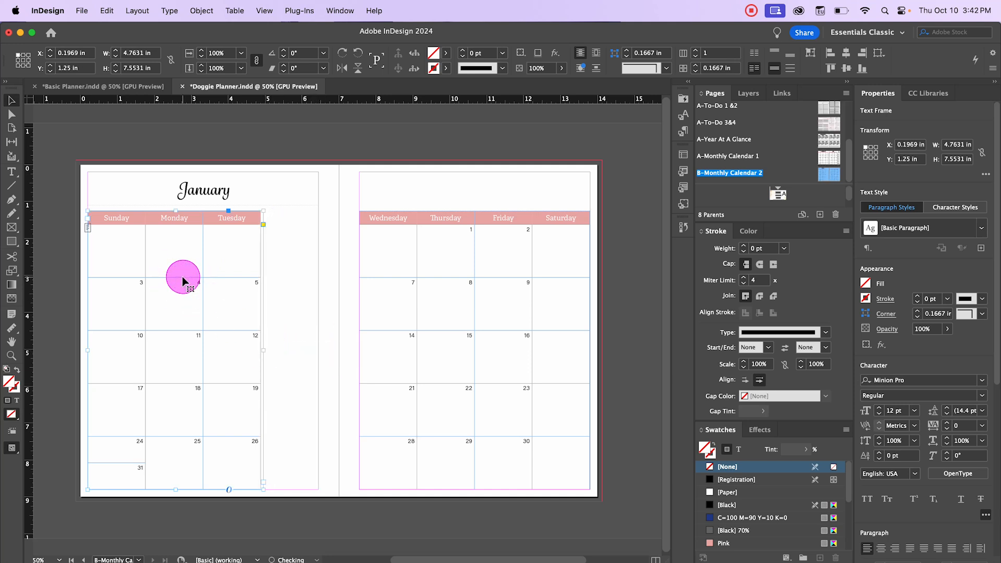
drag(183, 282, 240, 287)
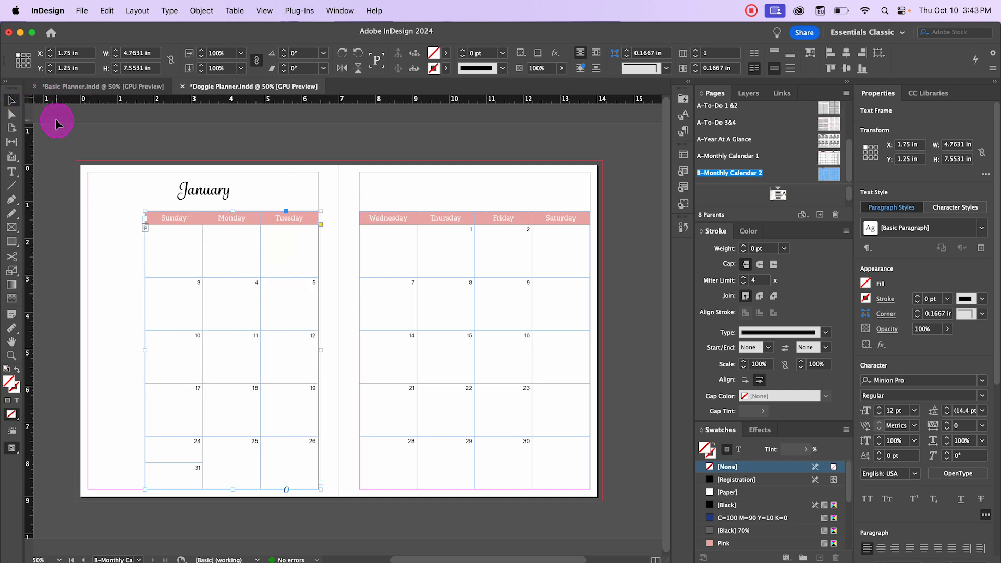
click(99, 210)
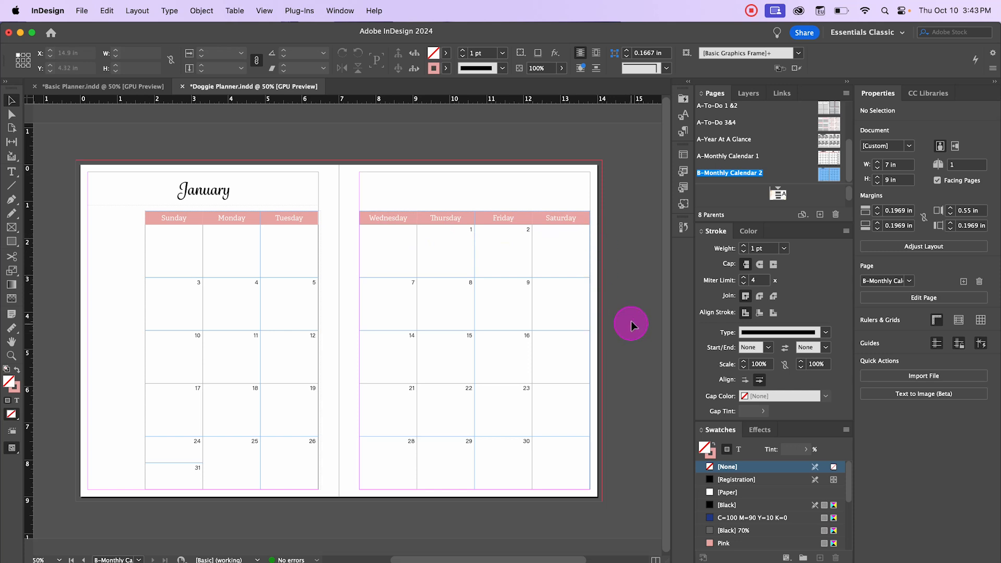
click(561, 261)
click(560, 260)
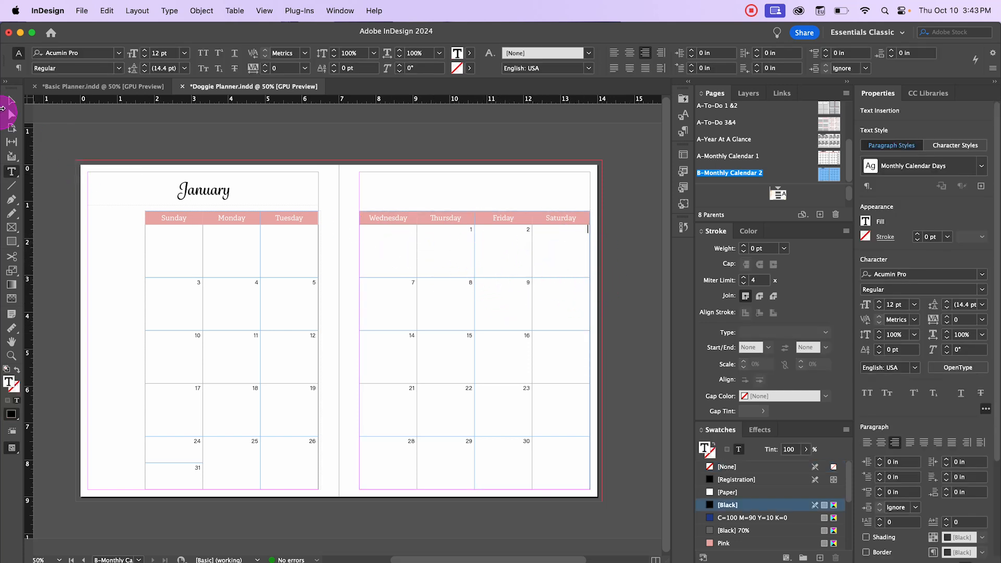
click(9, 103)
click(171, 137)
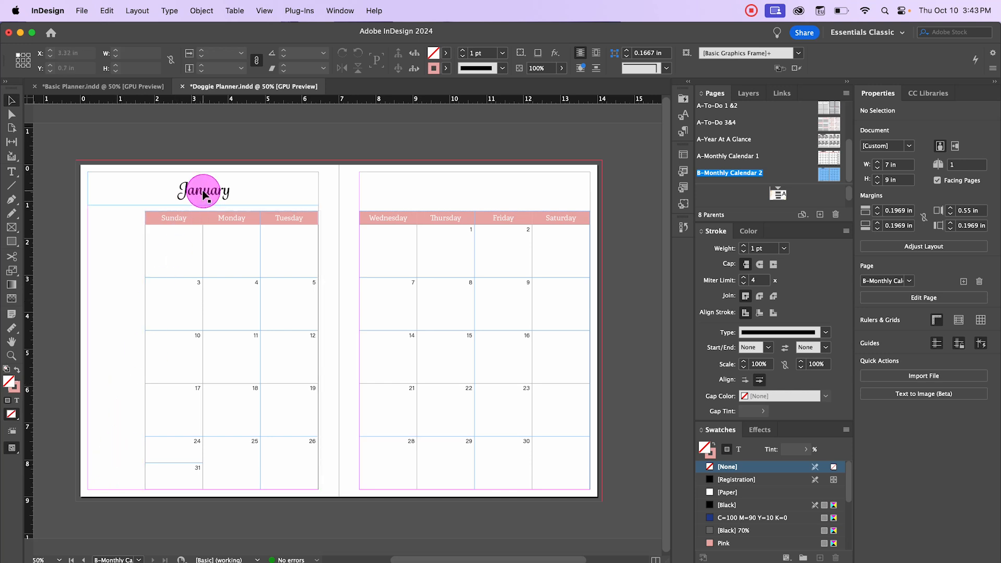
Step: Add the year to the month title so it reads January 2025
double_click(242, 187)
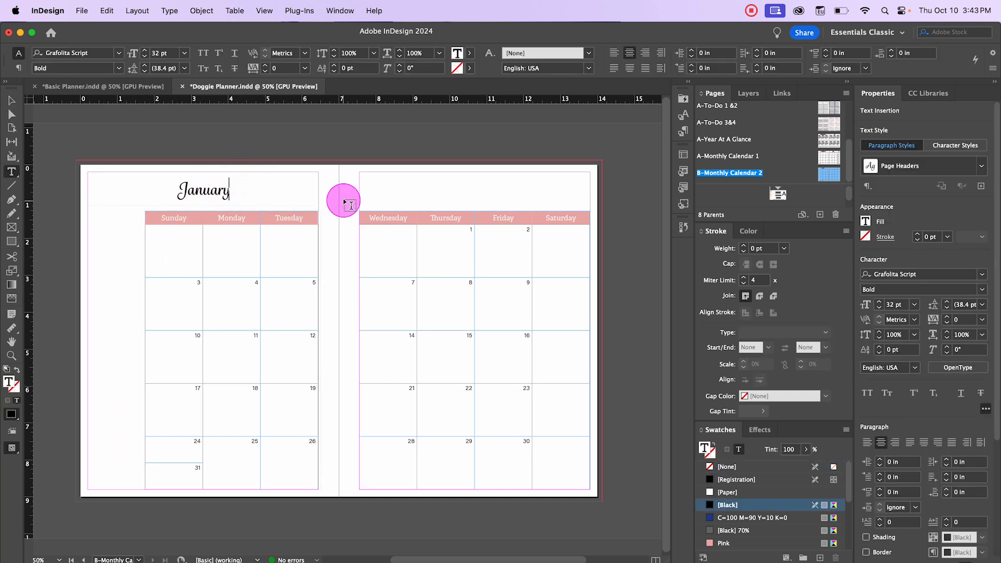
text(20)
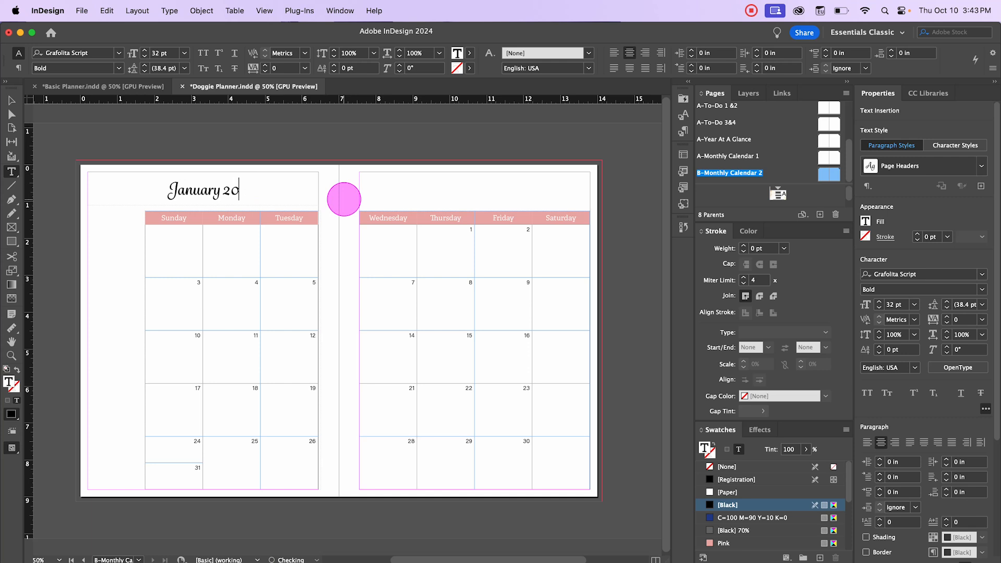
text(25)
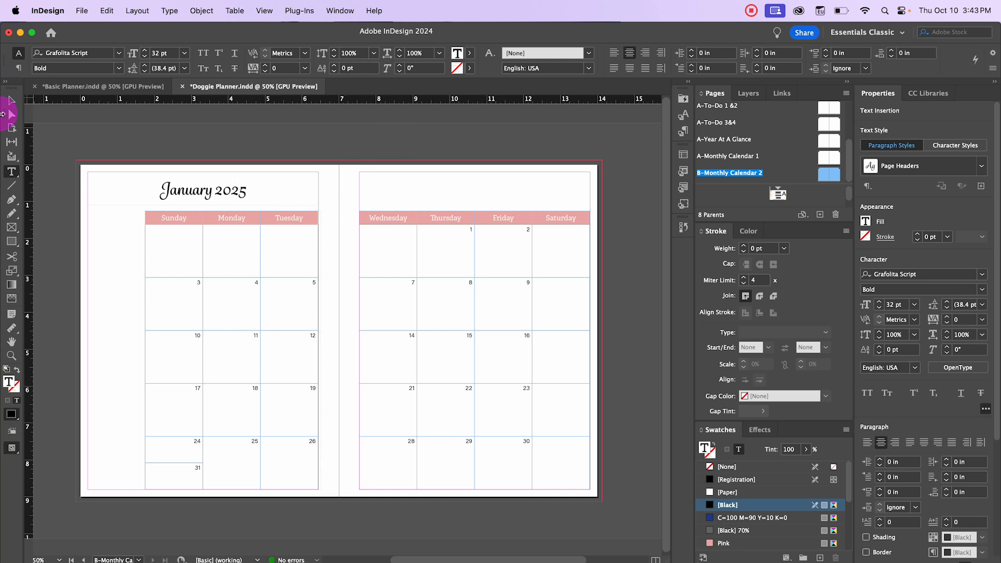
click(11, 101)
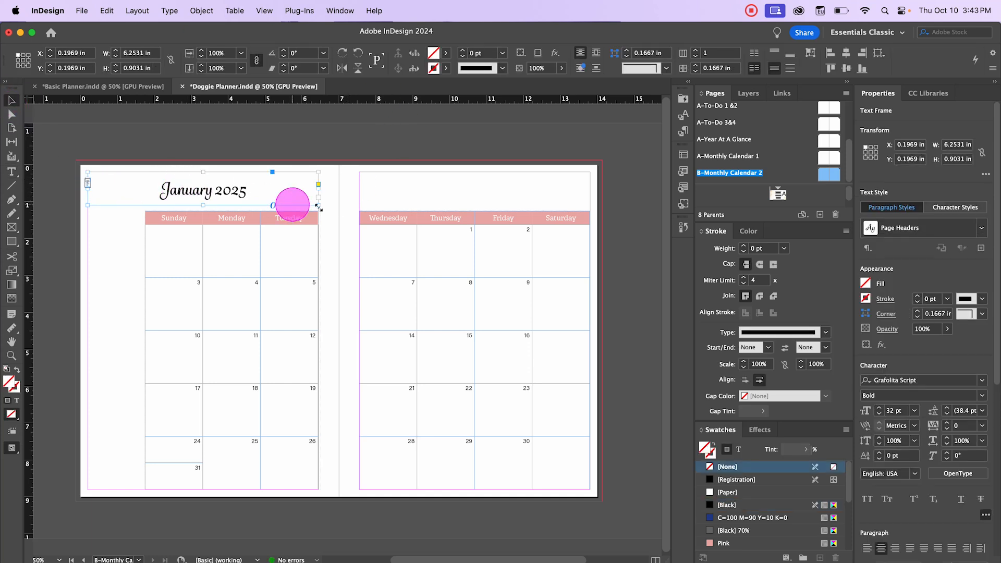
Step: Rotate the January 2025 title frame 90° and place it vertically in the left page's empty side column
drag(214, 196, 216, 328)
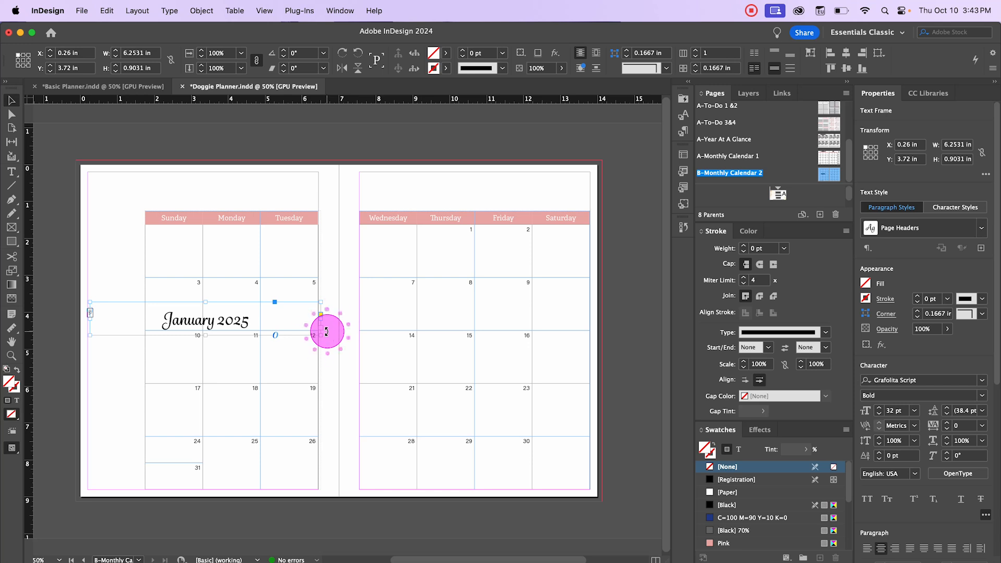
drag(328, 328, 201, 158)
drag(210, 317, 107, 353)
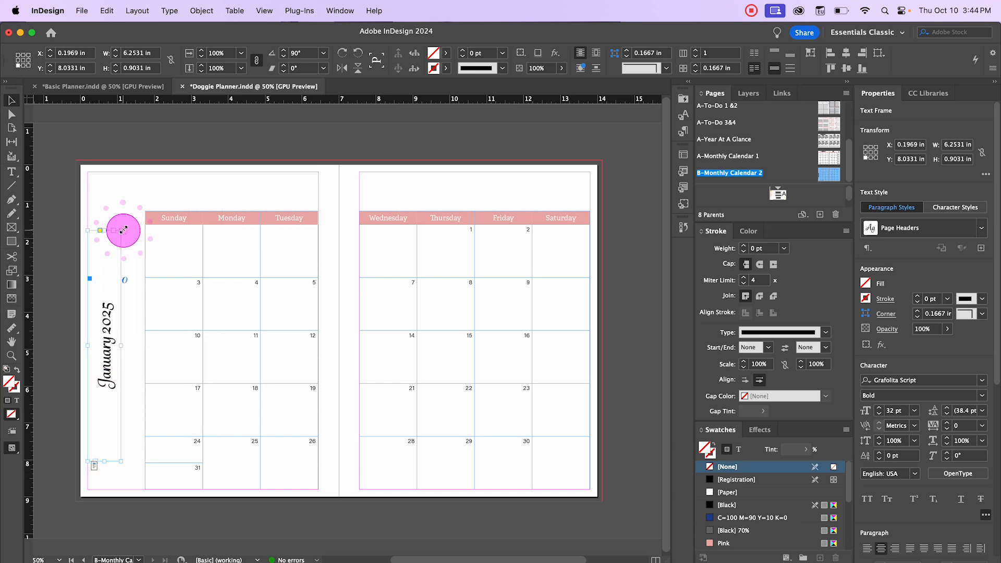
drag(123, 230, 147, 222)
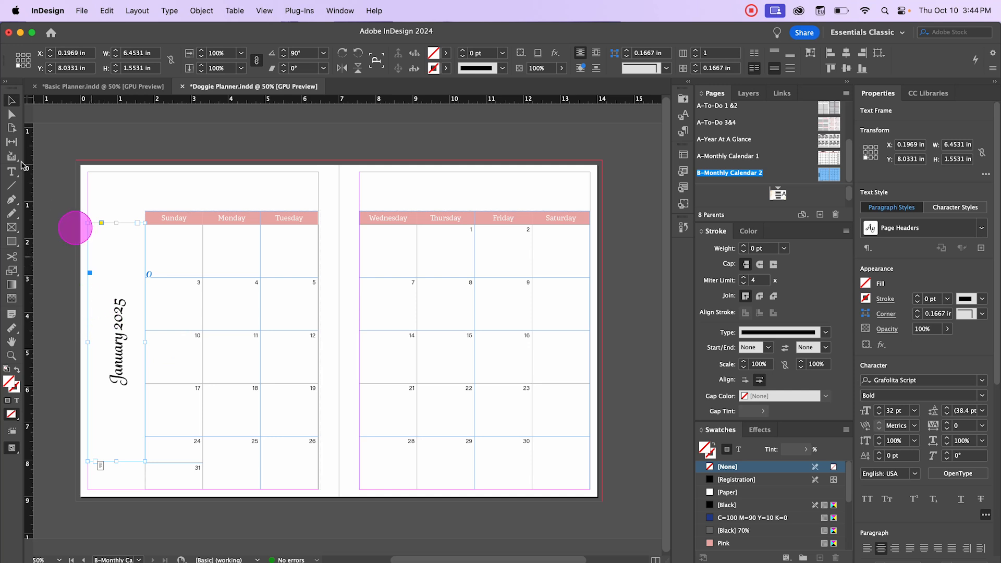
click(79, 148)
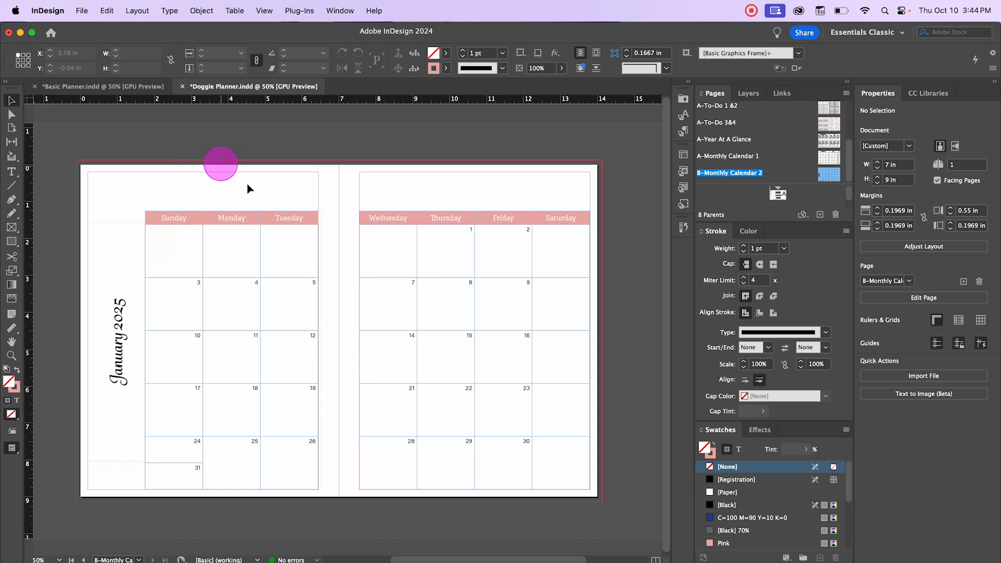
Step: Select both calendar tables and nudge them up so their headers sit at the top margin
drag(199, 171, 547, 505)
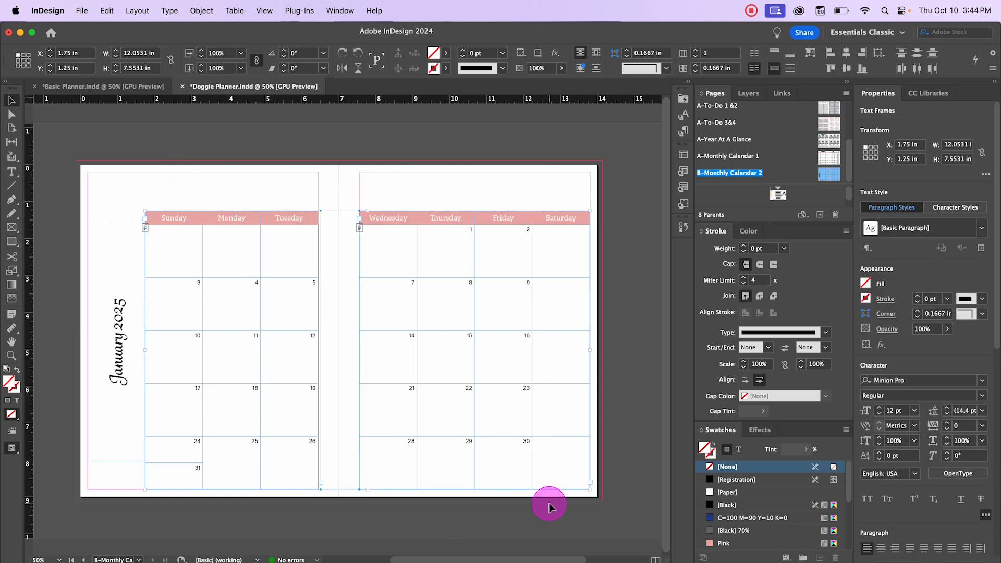
key(Up)
key(Up)
key(Up)
key(Up)
key(Up)
key(Up)
key(Up)
key(Up)
key(Up)
key(Up)
key(Up)
key(Up)
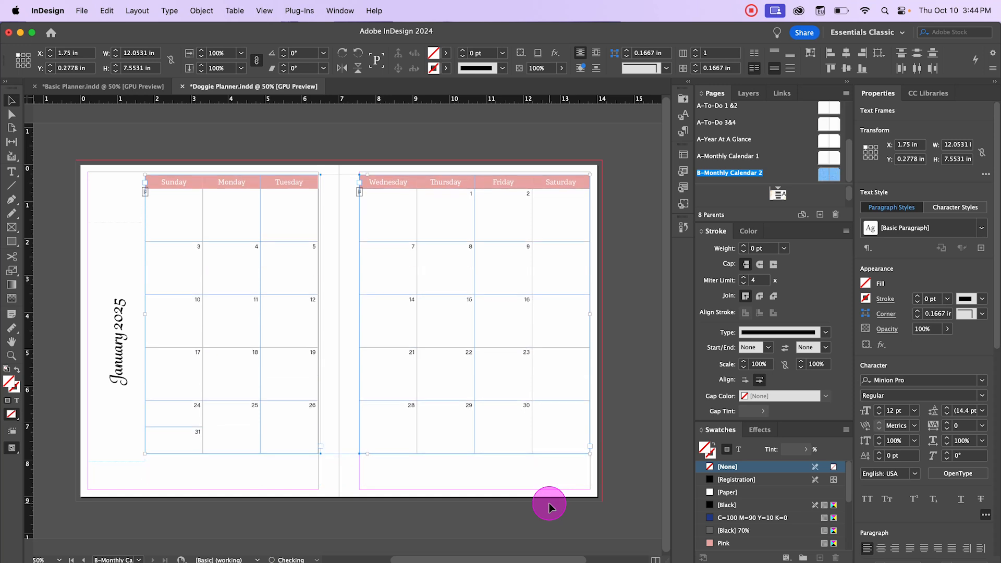
key(Up)
key(Up)
key(Up)
key(Up)
key(Up)
key(Up)
key(Up)
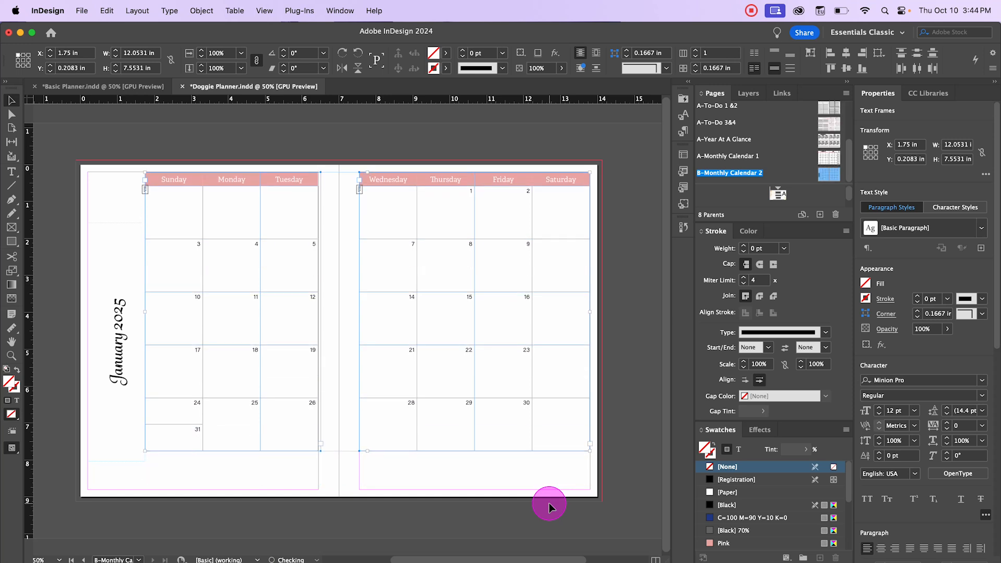
click(309, 146)
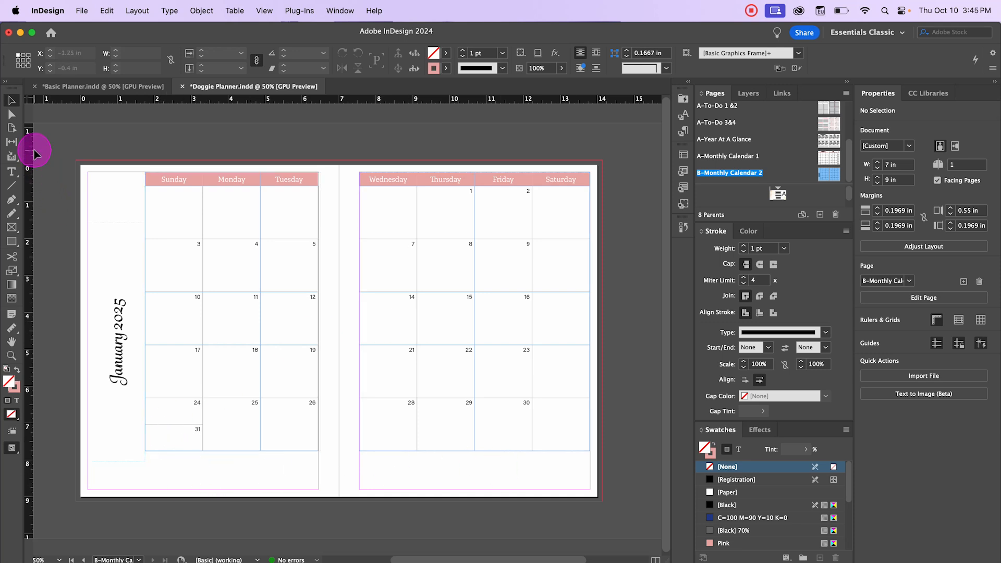
Step: Create a table with 3 body rows and 1 column below the left-page calendar, spanning its width
click(234, 11)
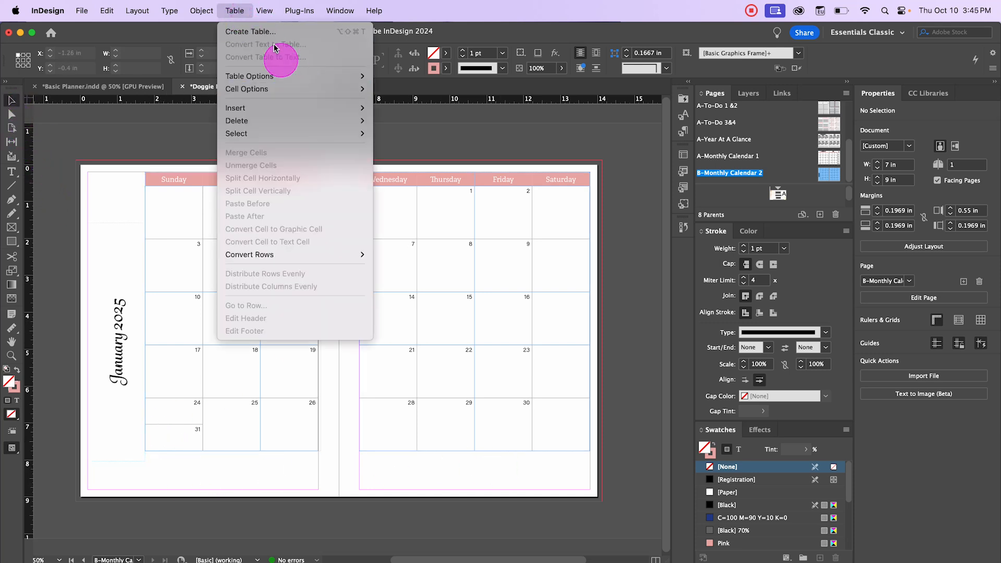
click(272, 33)
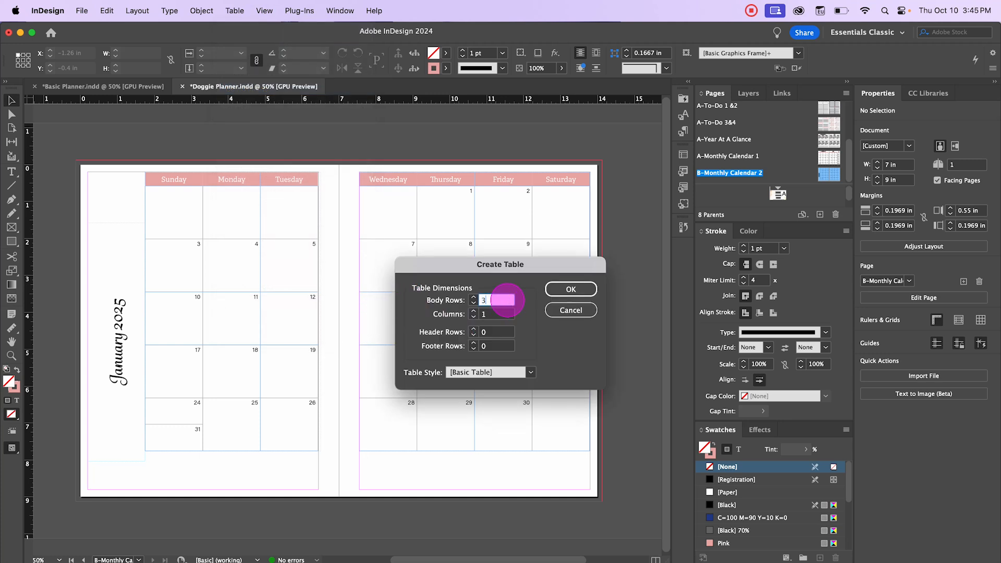
click(569, 288)
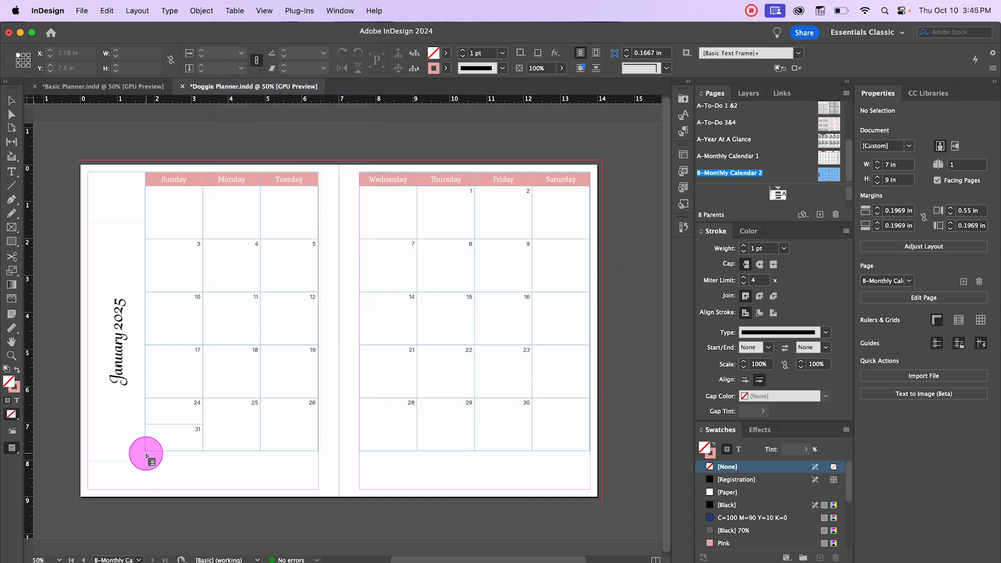
drag(145, 453, 319, 487)
Step: Select the whole new table and apply the Lines cell style to it
right_click(154, 464)
mouse_move(179, 462)
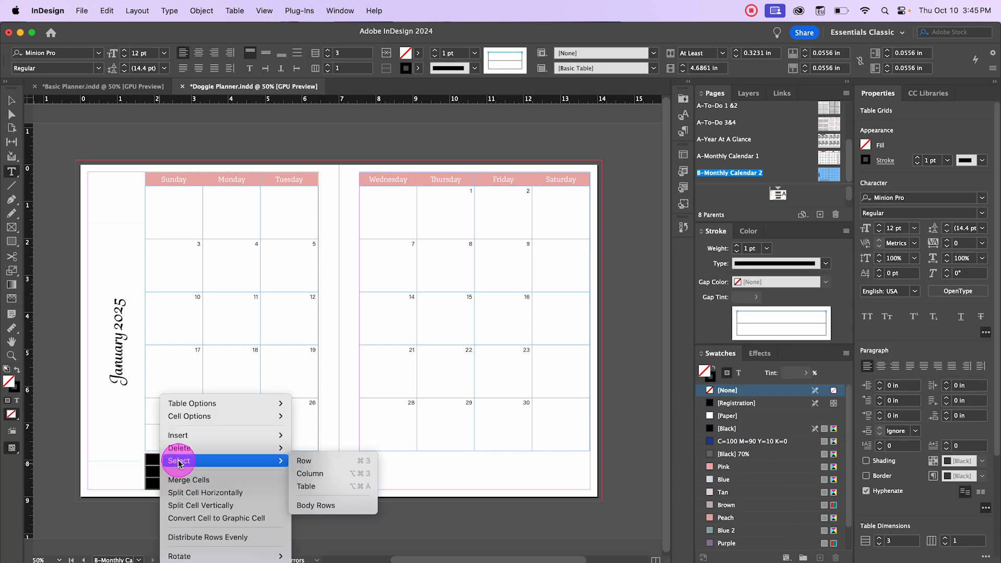
click(313, 473)
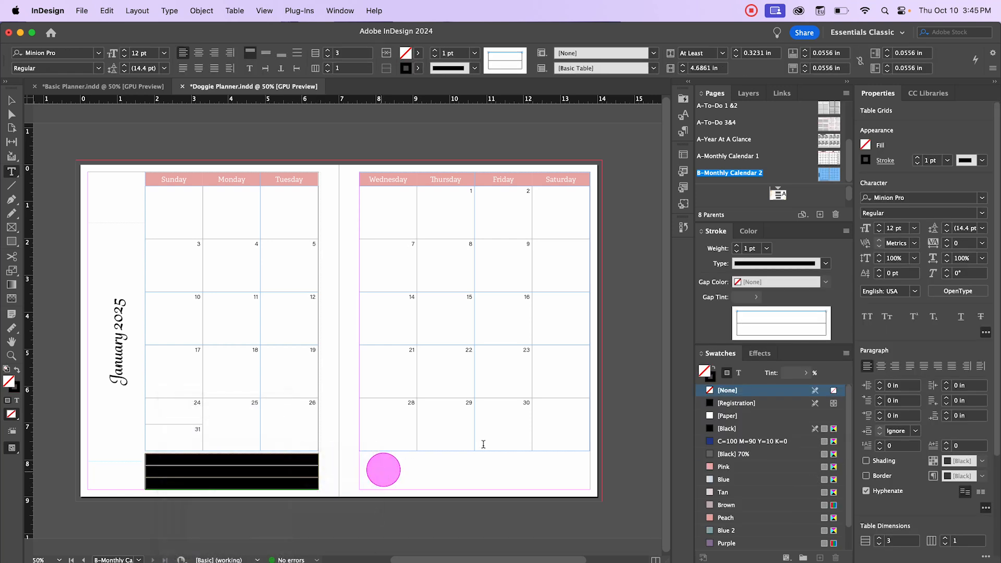
click(683, 170)
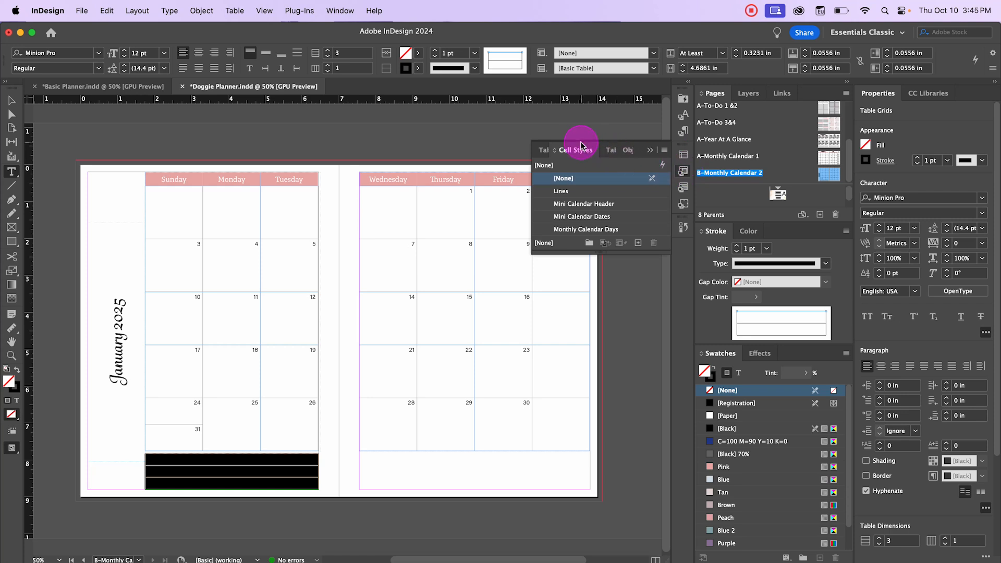
click(561, 191)
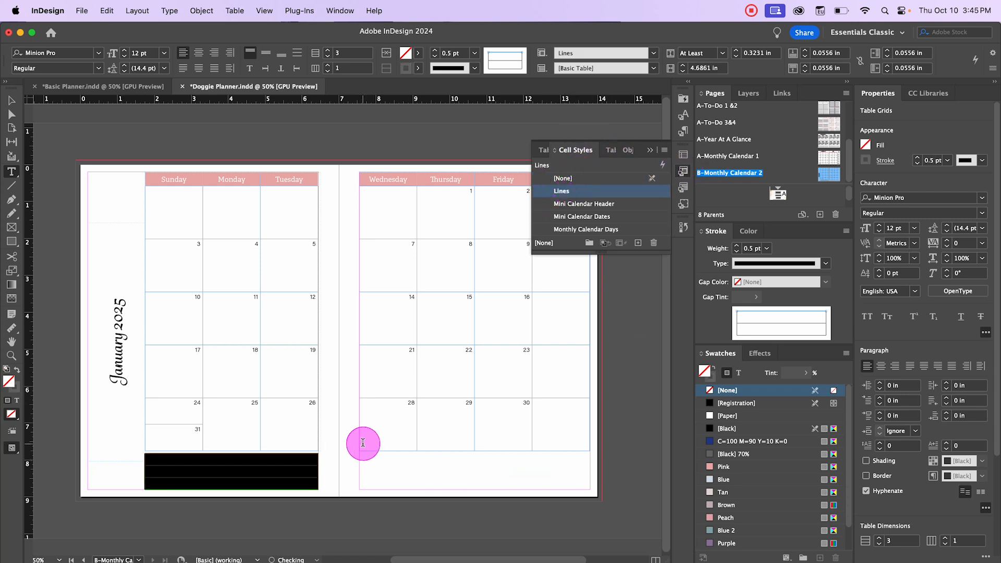
Step: Set the new table's row height to exactly 0.2756 in through Cell Options
right_click(254, 470)
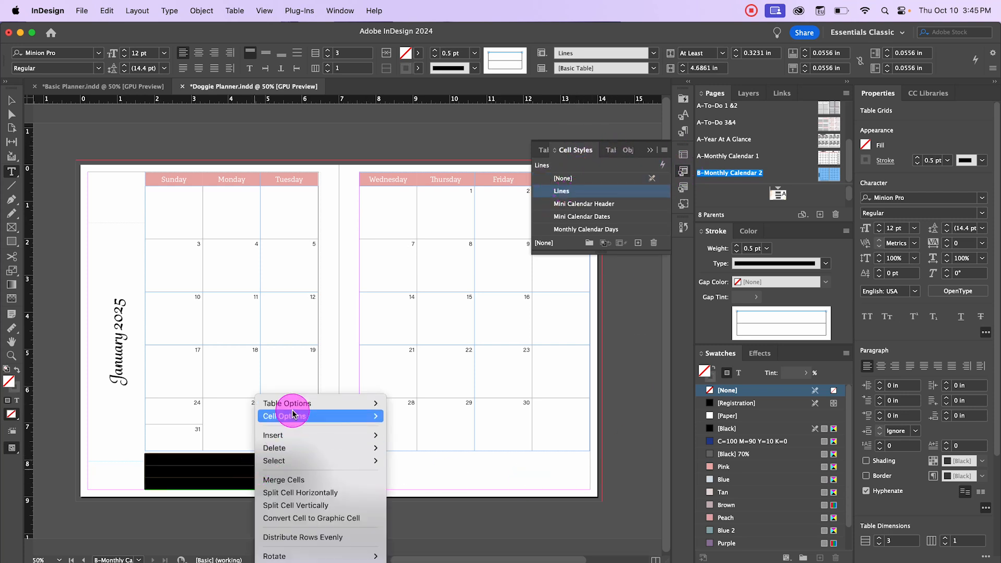
mouse_move(287, 416)
click(420, 454)
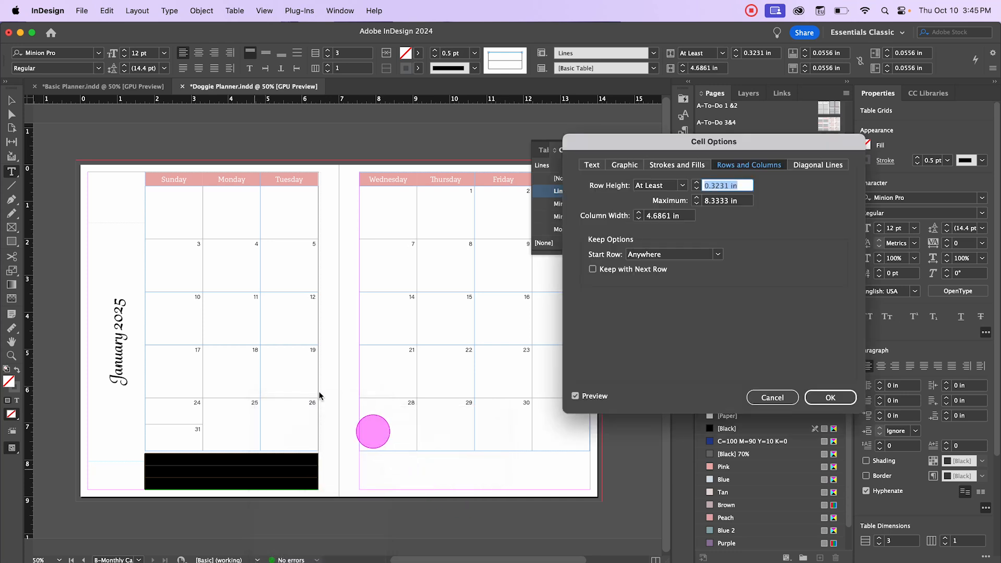
click(678, 186)
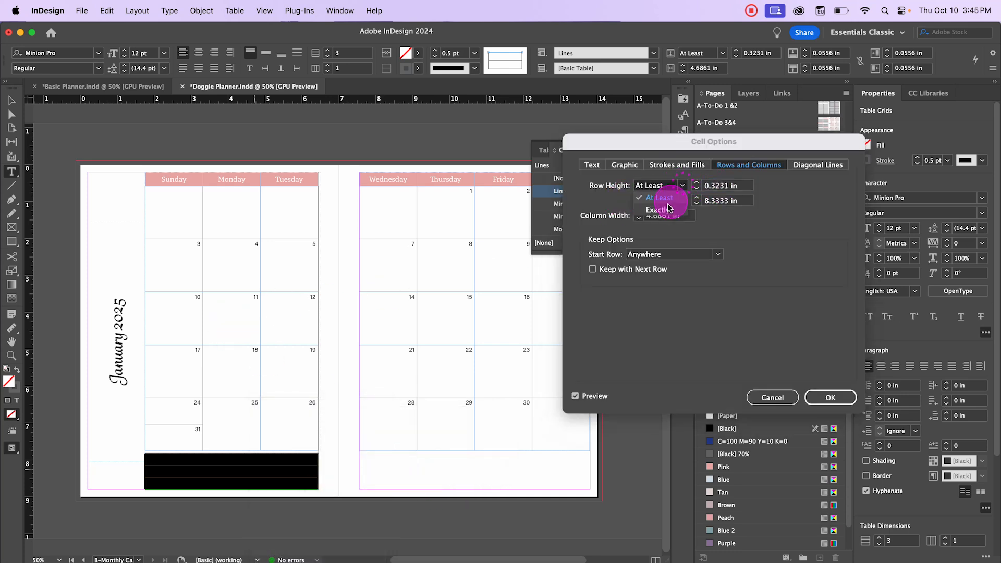
click(658, 209)
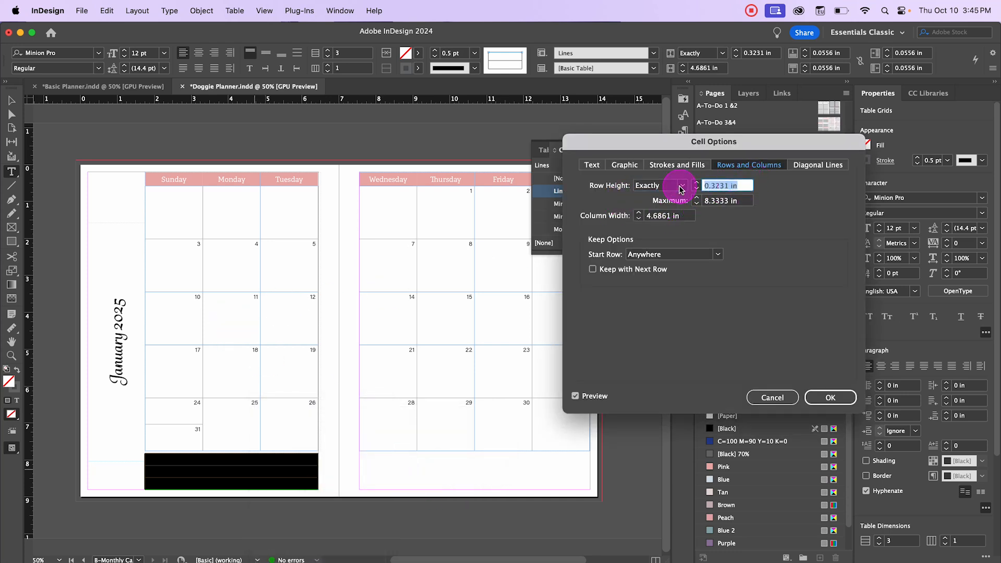
key(Tab)
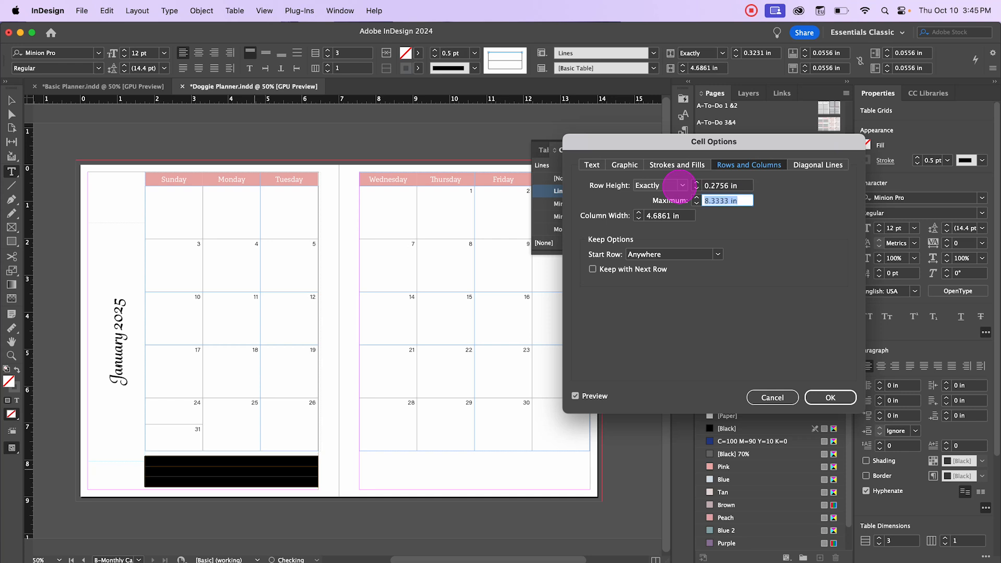
click(821, 402)
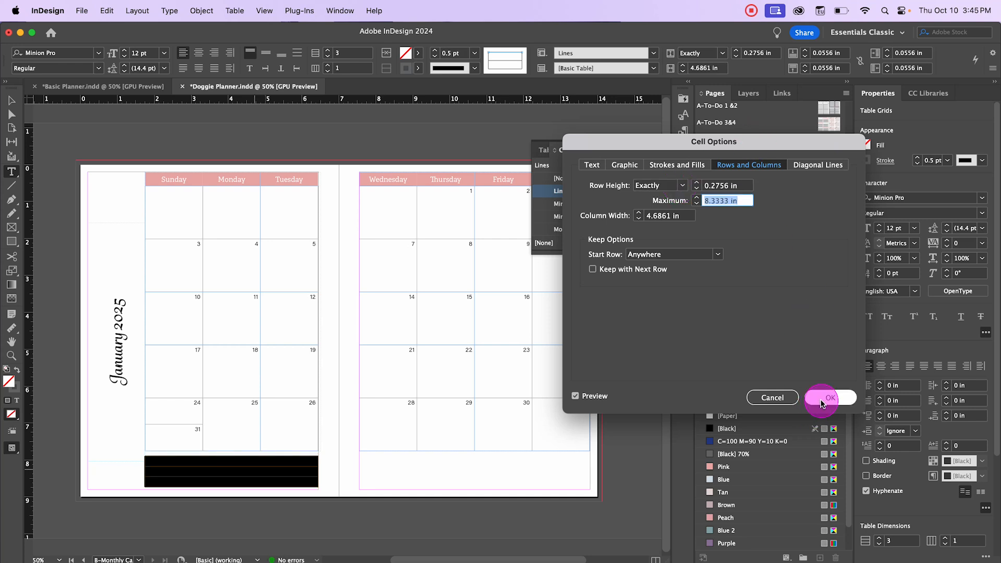
click(162, 321)
Step: Preview the page and nudge the lines table into place beneath the left-page calendar
click(11, 100)
click(277, 542)
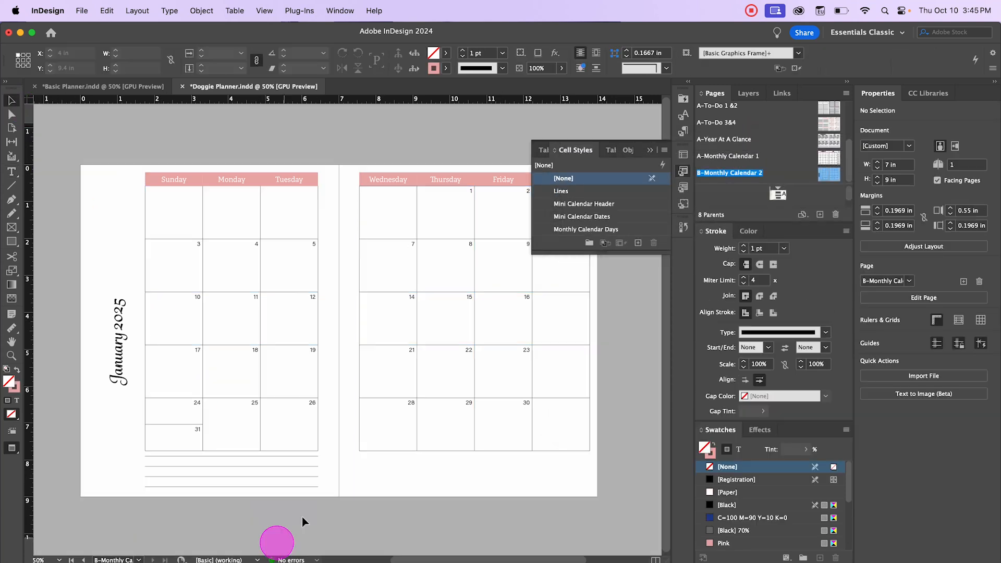
click(255, 506)
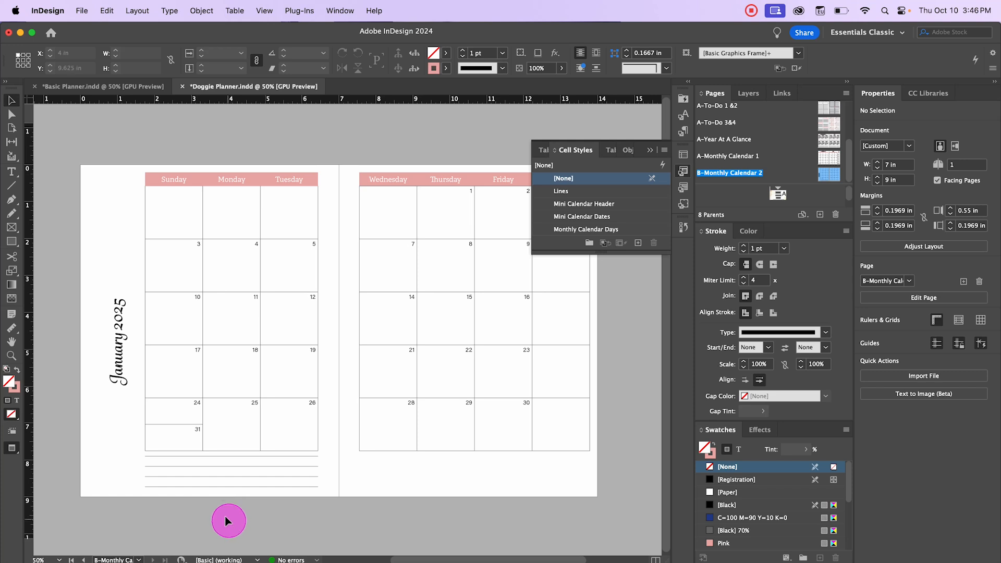
key(w)
click(263, 474)
key(Down)
key(Down)
key(Down)
key(Down)
key(Down)
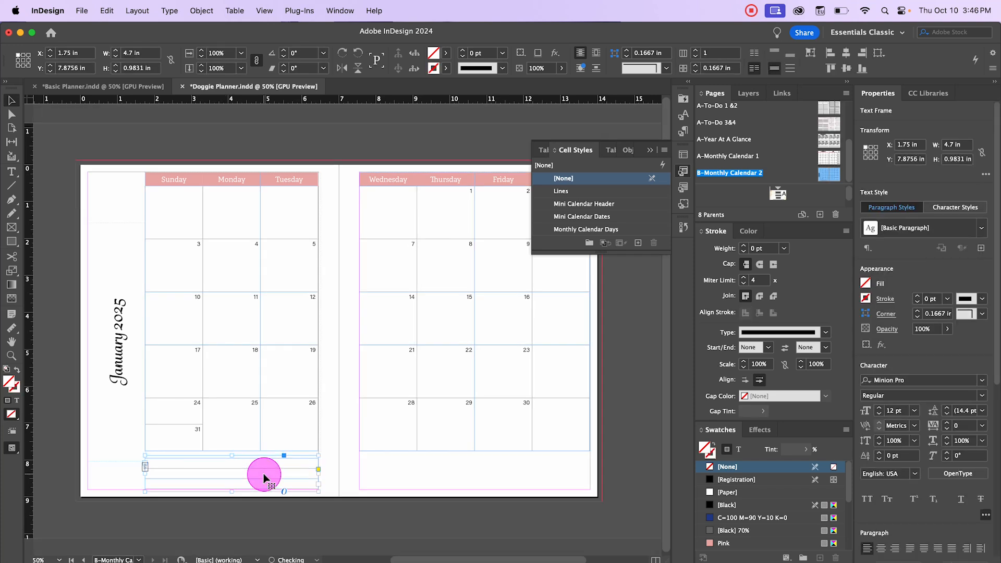
click(285, 527)
key(w)
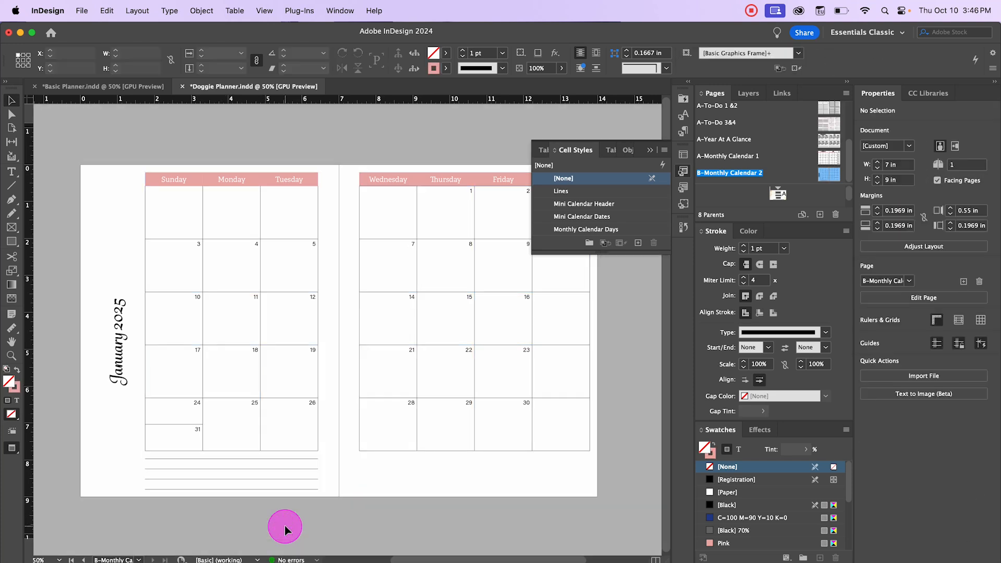
key(w)
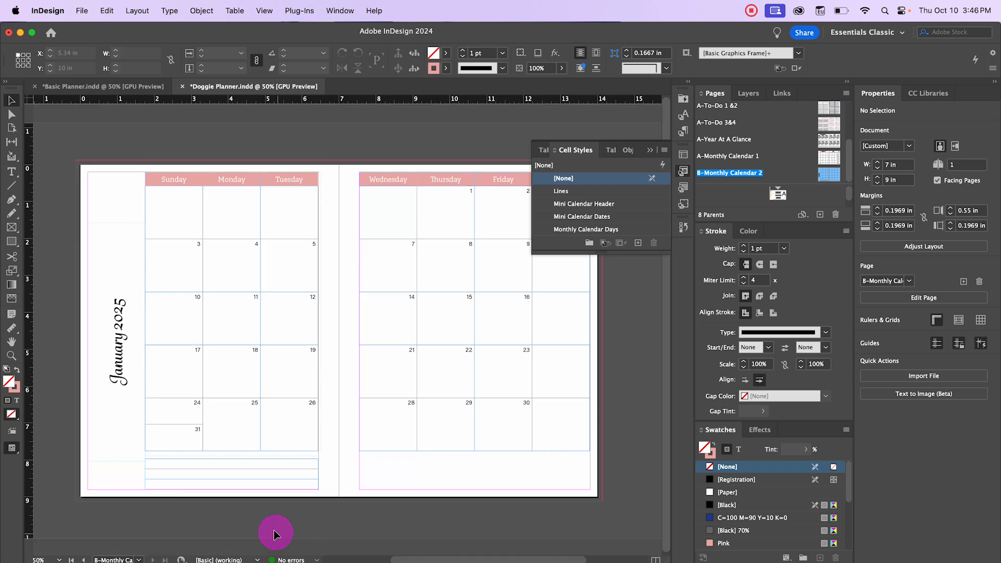
click(249, 475)
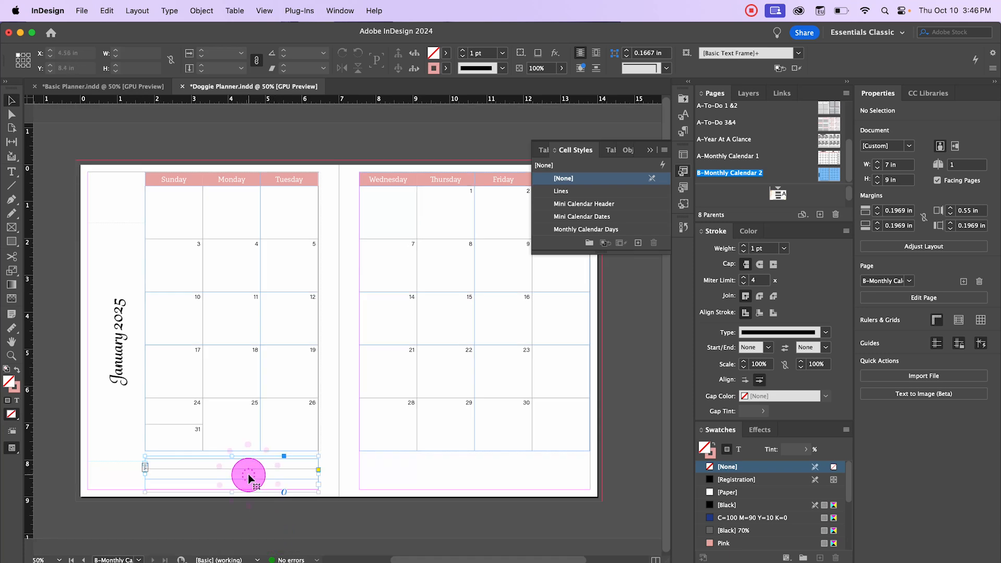
key(Up)
key(Up)
Step: Select the lines table's top row and set its cell stroke weight to 0 pt
double_click(236, 471)
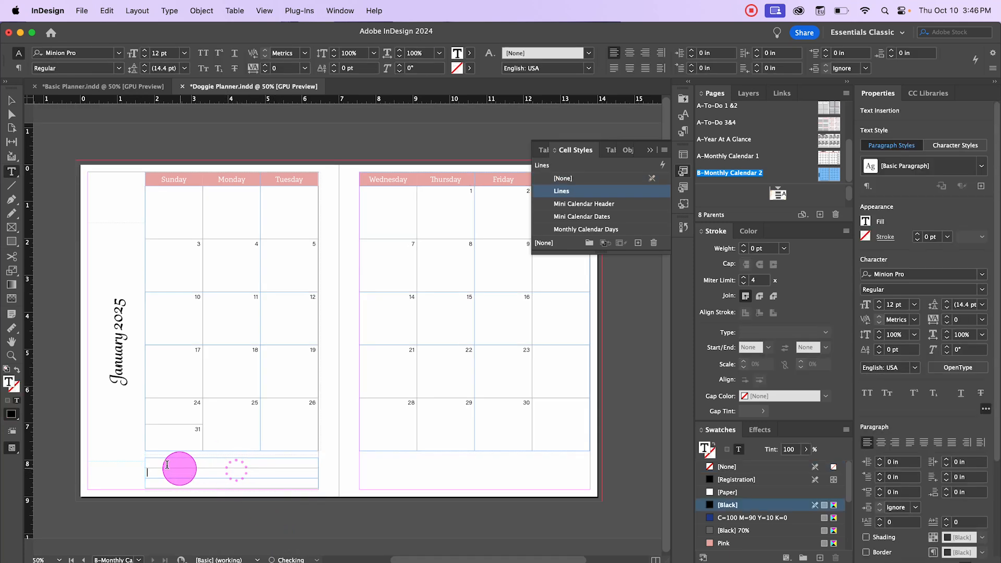
drag(163, 463, 314, 463)
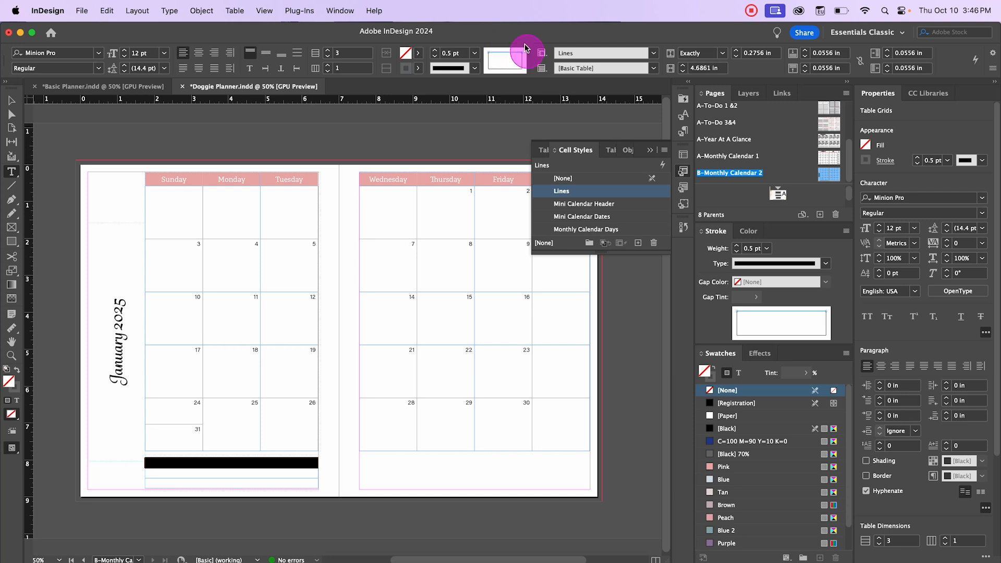
click(474, 54)
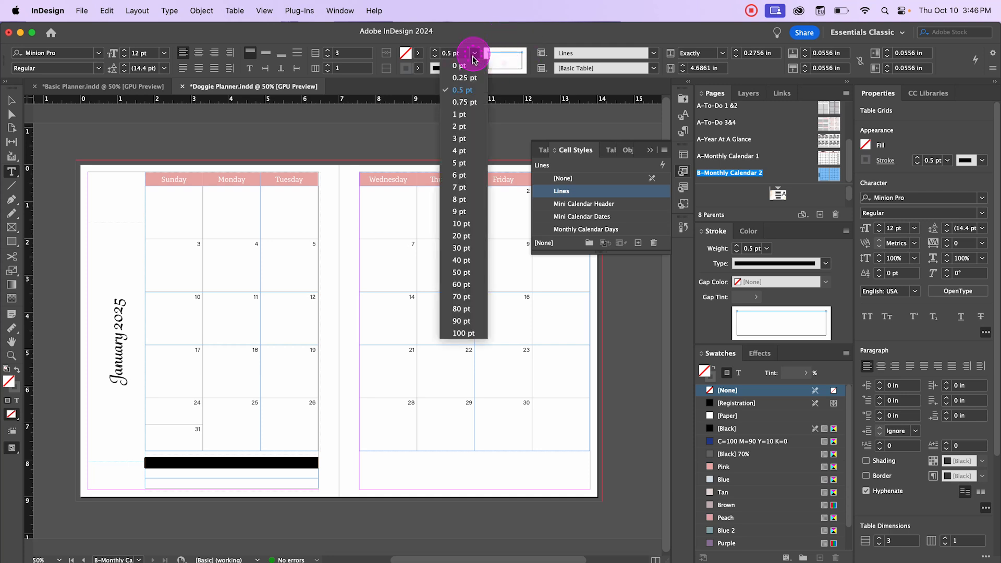
click(458, 66)
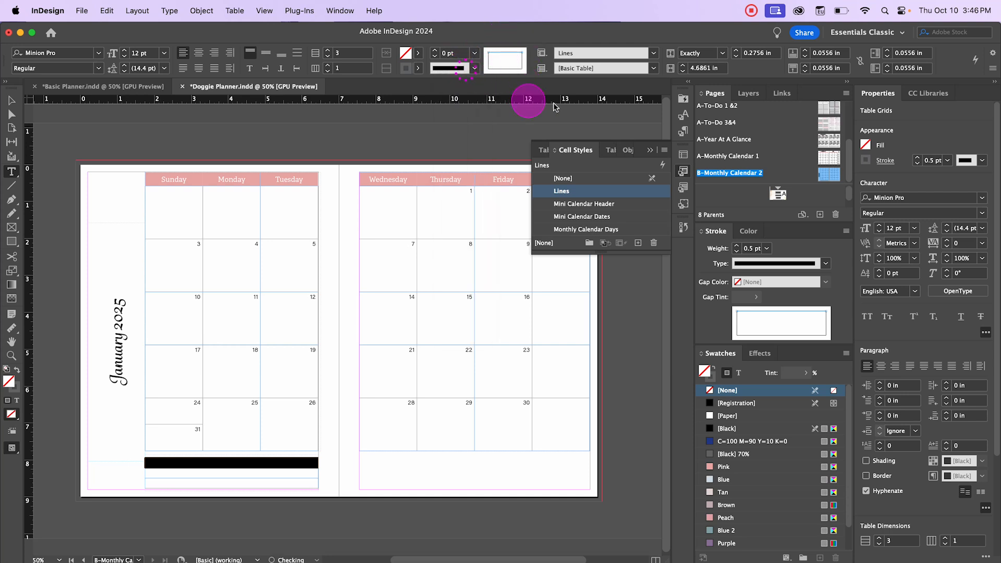
Step: Duplicate the lines table onto the right page, beneath the right-hand calendar grid
click(11, 101)
click(52, 127)
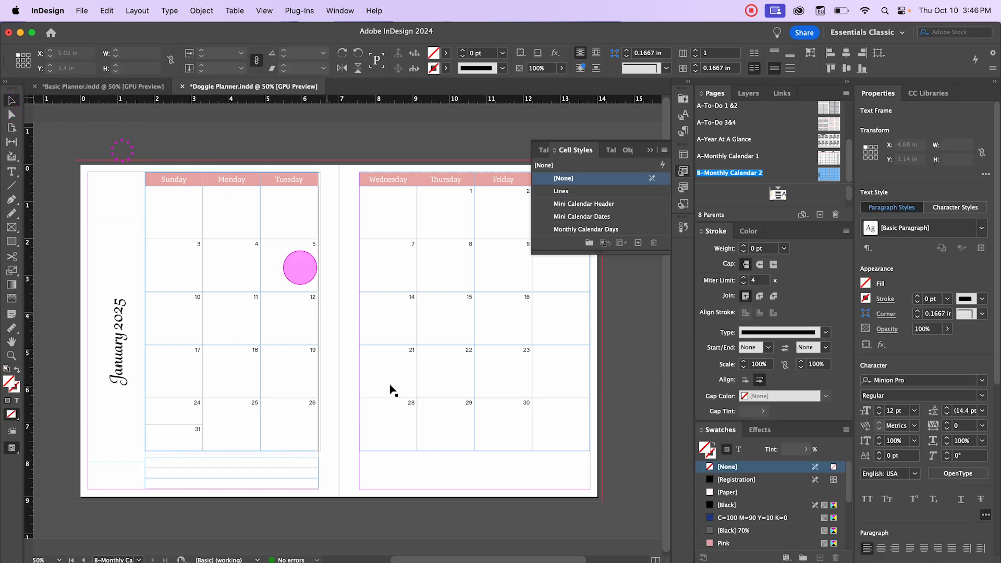
key(w)
click(205, 477)
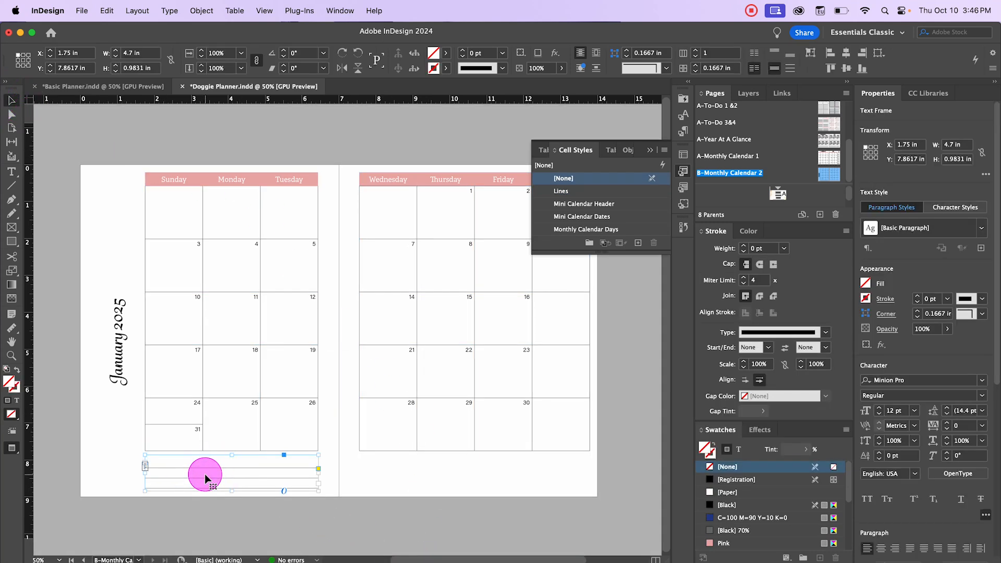
click(243, 517)
key(w)
drag(259, 479, 259, 477)
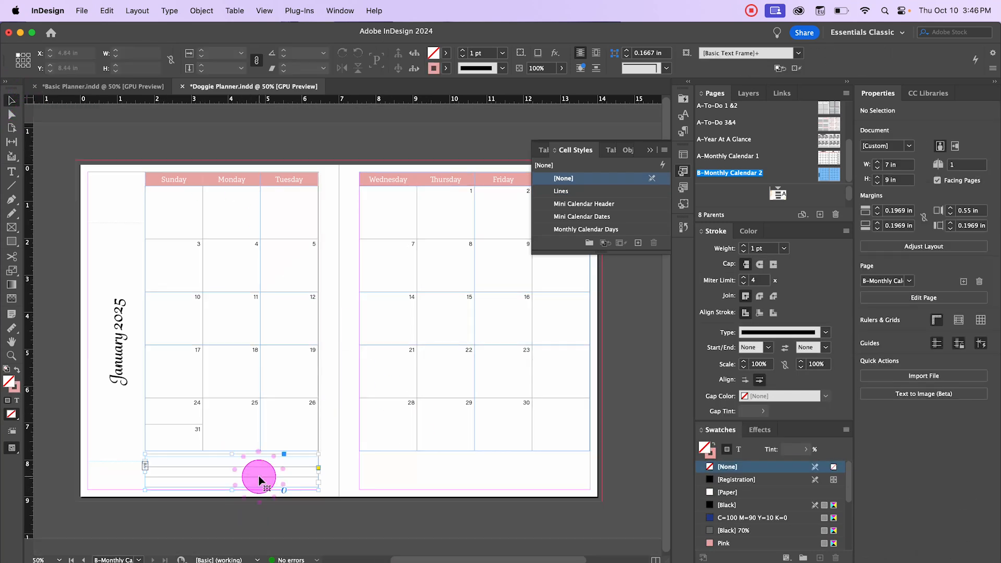
click(263, 545)
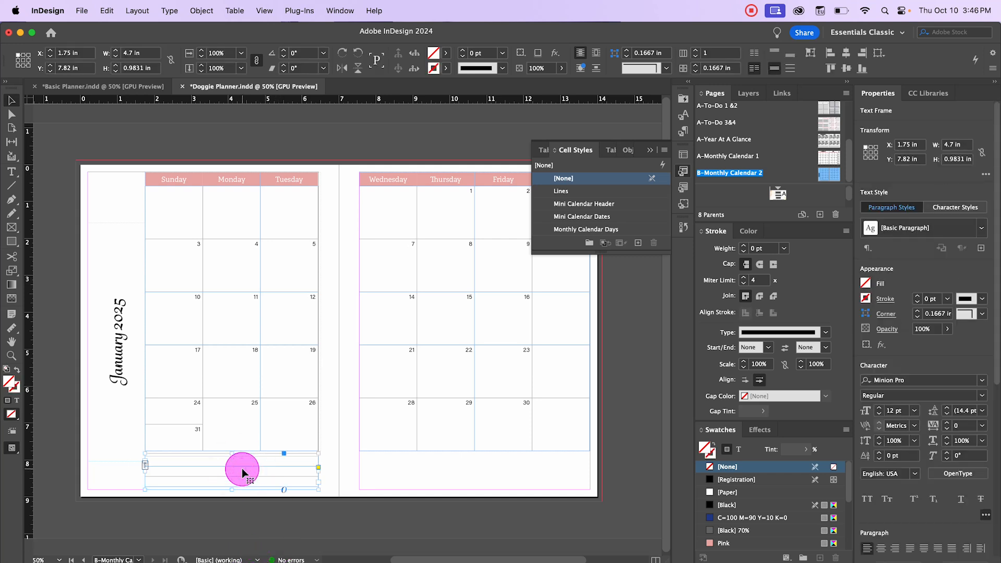
drag(242, 472, 458, 473)
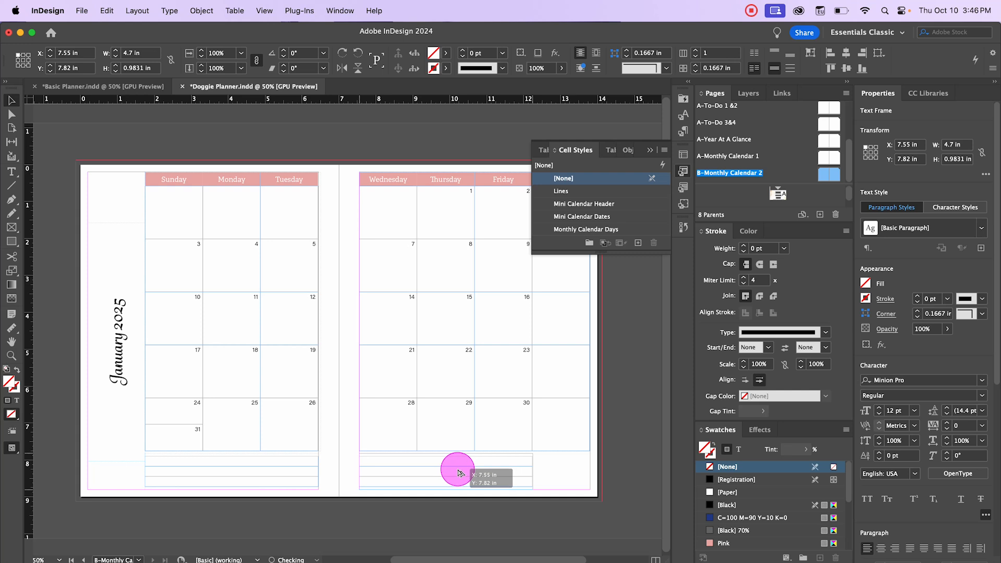
Step: Widen the duplicated lines table and its frame to span the full width of the right calendar
drag(532, 472, 590, 473)
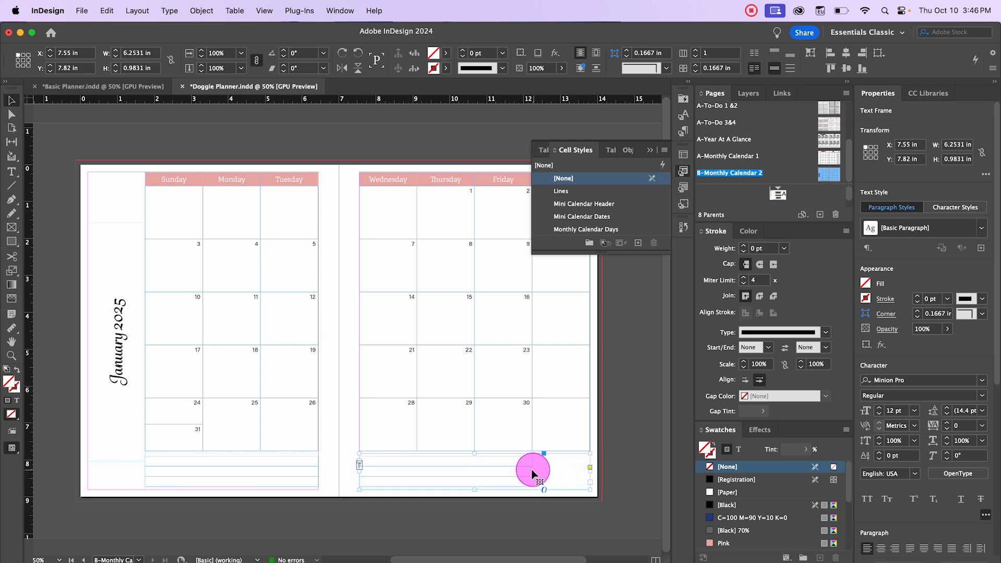
double_click(519, 474)
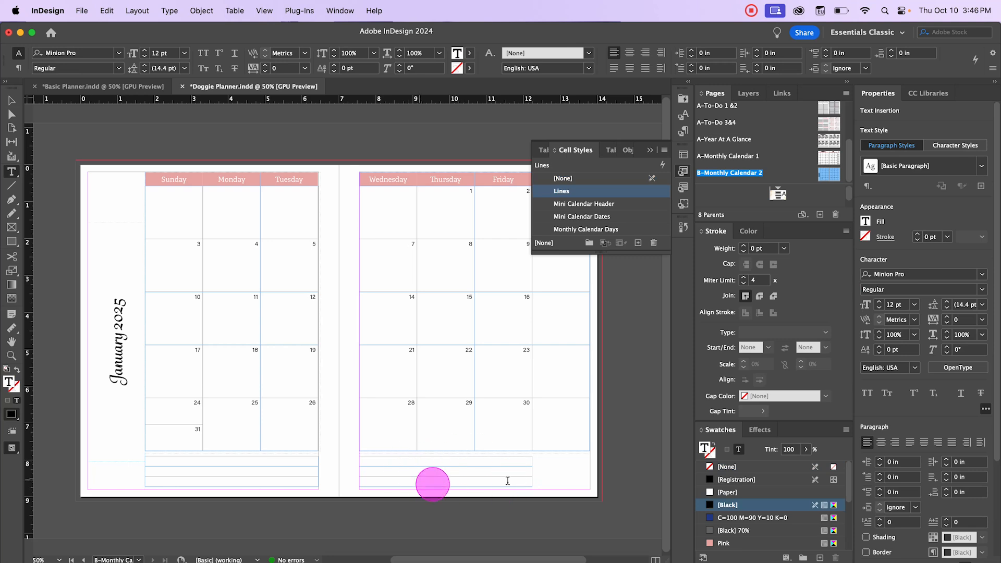
click(532, 474)
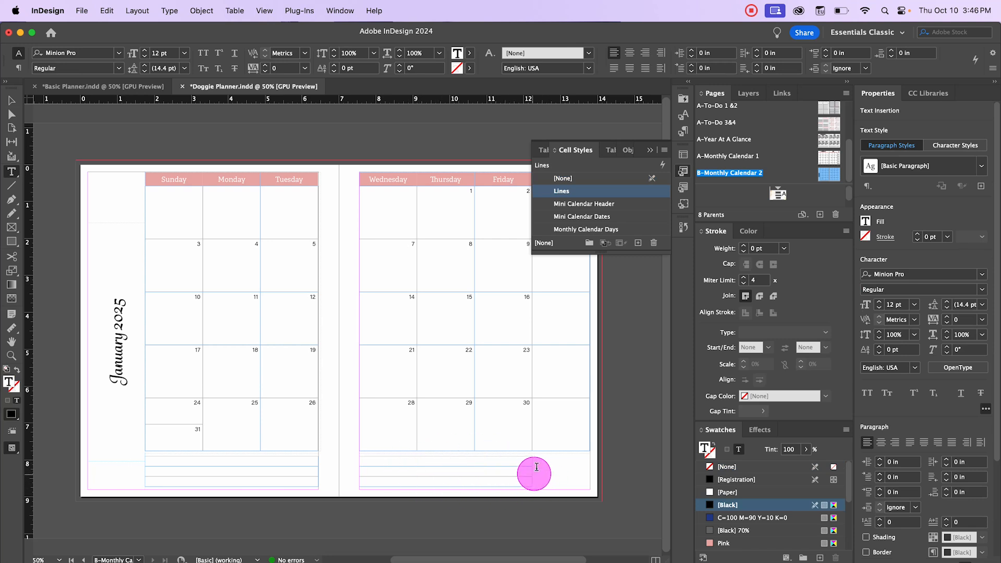
drag(531, 473, 588, 475)
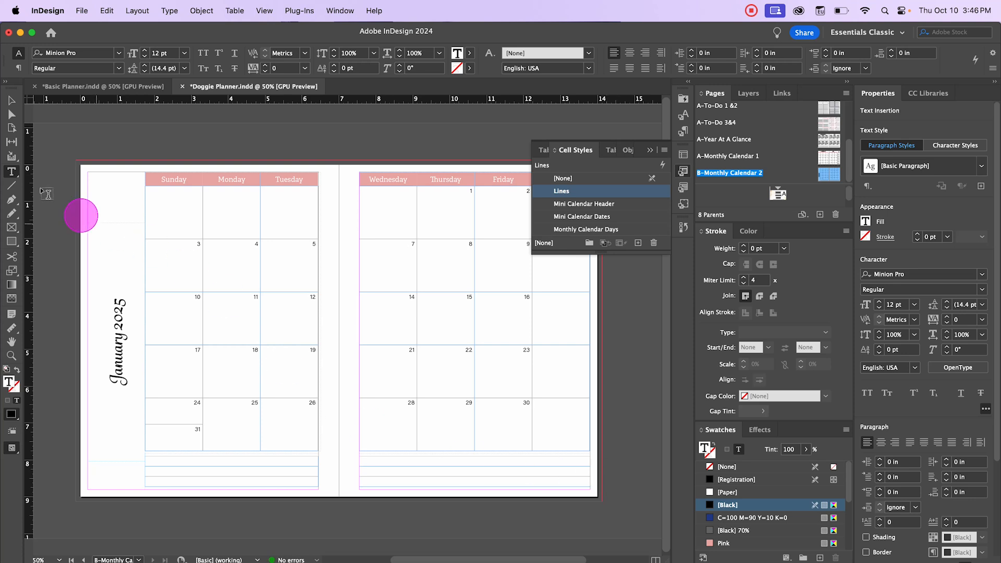
click(11, 114)
click(47, 119)
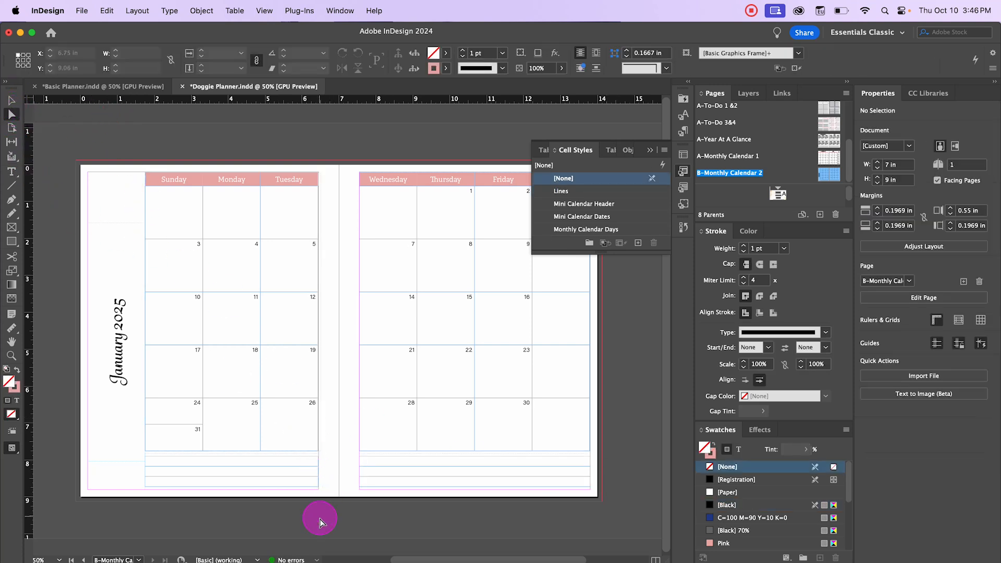
Step: Move the vertical January 2025 title slightly lower on the left page
key(w)
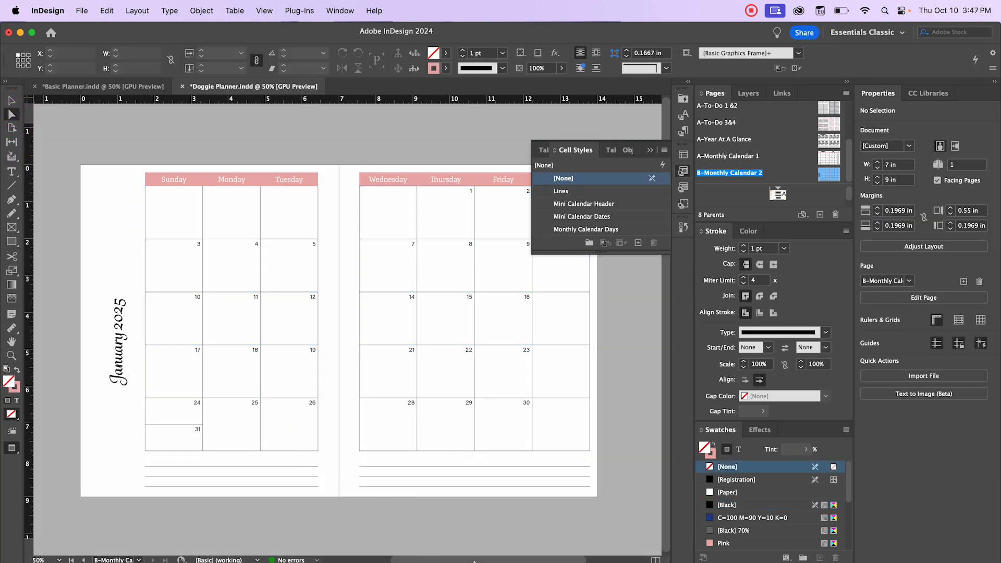
key(w)
click(122, 357)
mouse_move(139, 385)
mouse_down()
mouse_move(134, 313)
mouse_move(121, 379)
mouse_up()
double_click(122, 378)
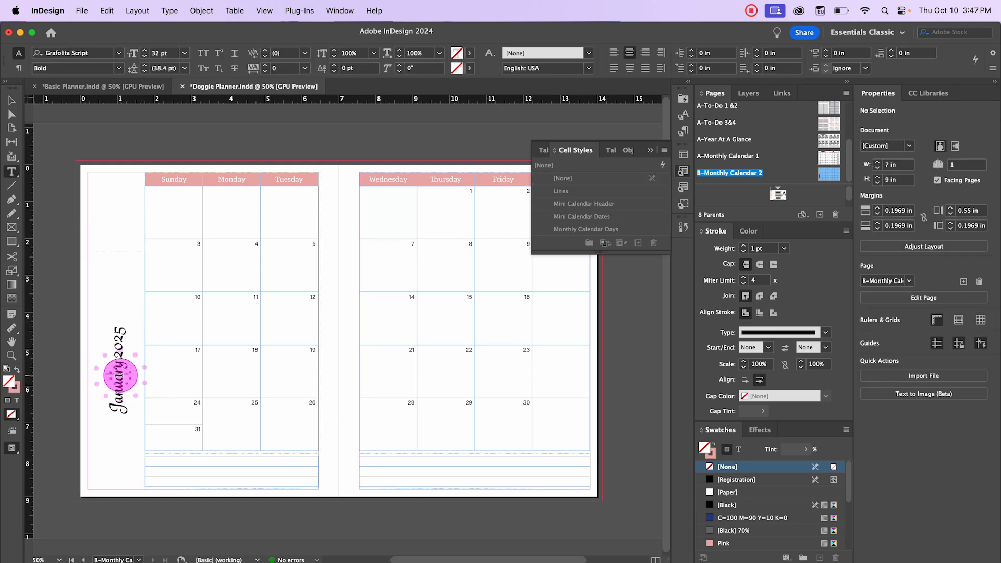
drag(123, 324, 102, 408)
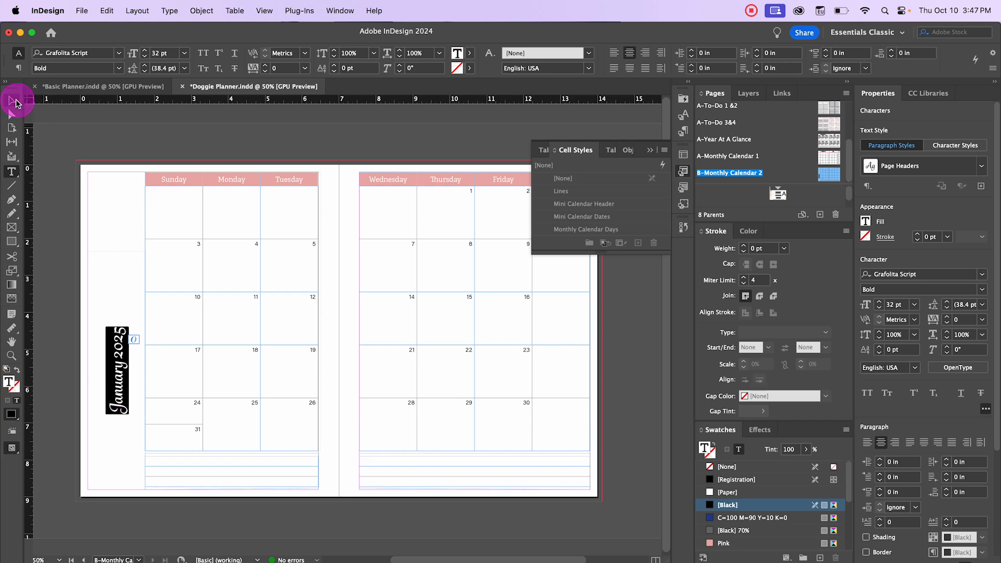
click(15, 103)
click(79, 168)
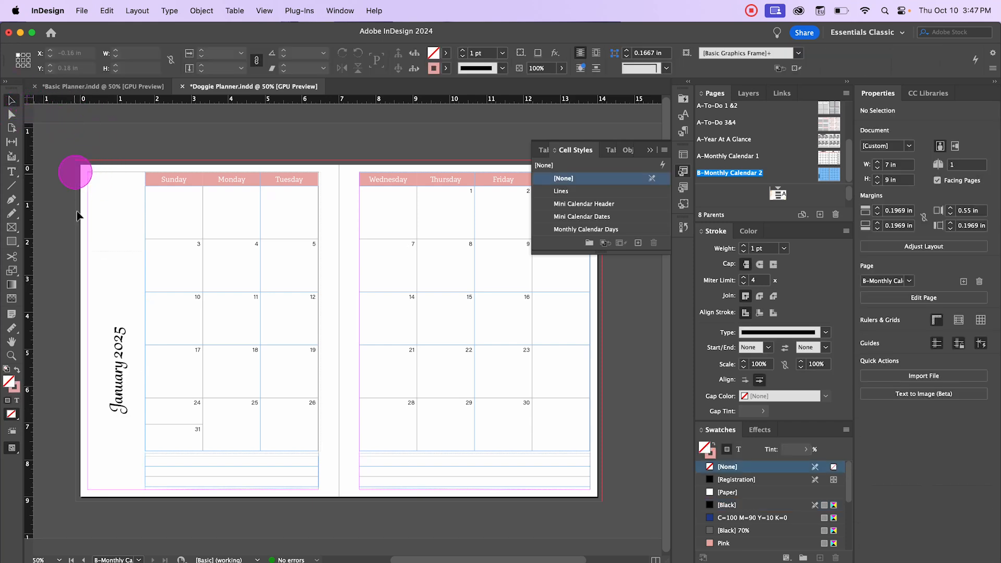
Step: Place the dog graphic Recurso 2701.png from the png folder
click(83, 11)
click(140, 185)
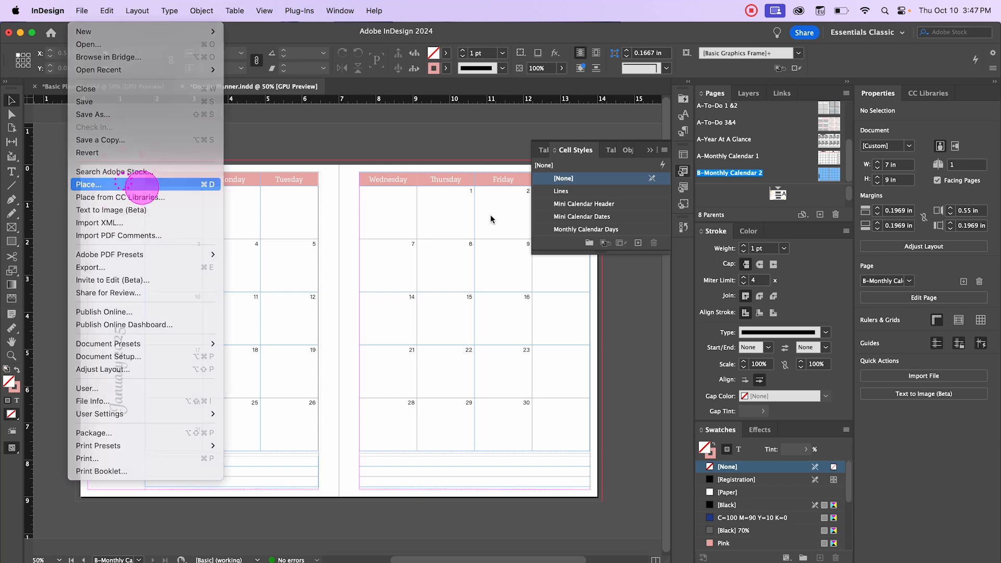
click(505, 206)
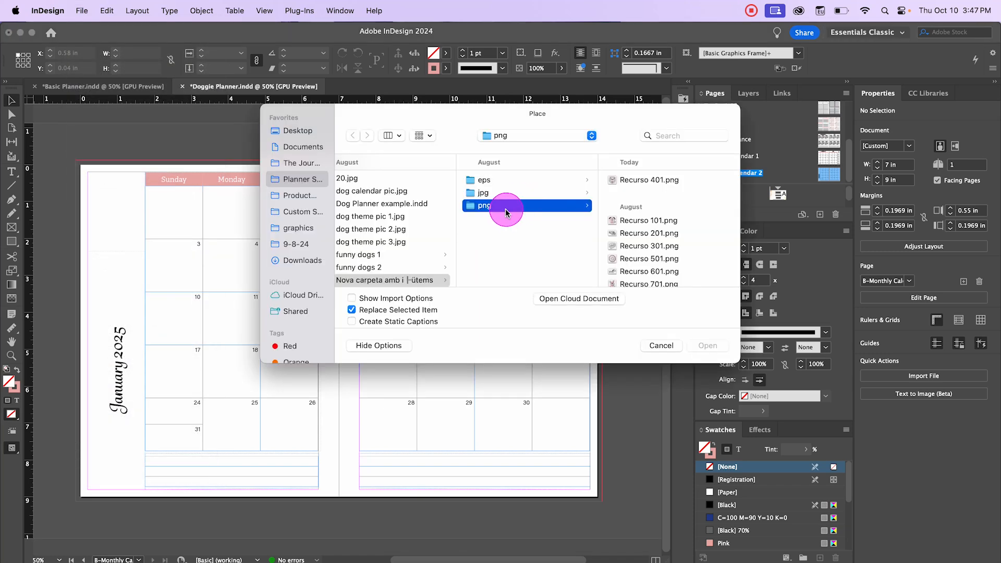
click(644, 220)
click(533, 234)
scroll(527, 245, down, 3)
click(518, 225)
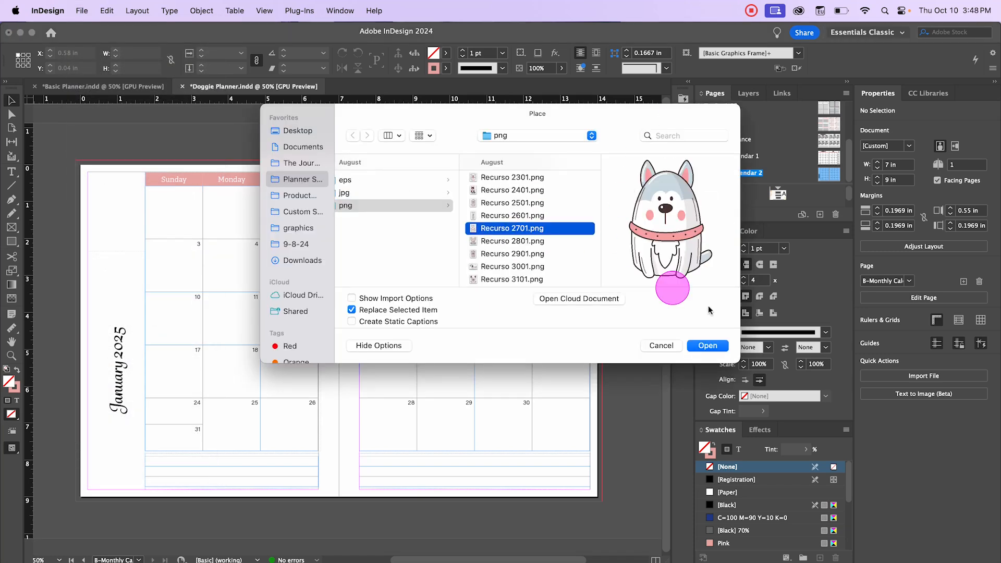
click(708, 345)
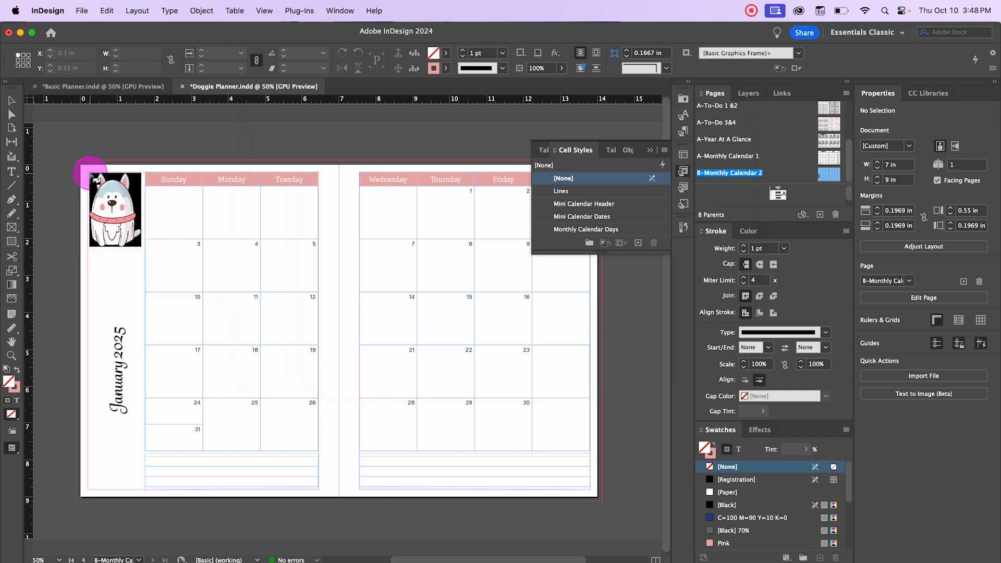
Step: Draw the dog image into the left page's top-left corner, about 1.56 × 2.21 in
drag(88, 172, 146, 254)
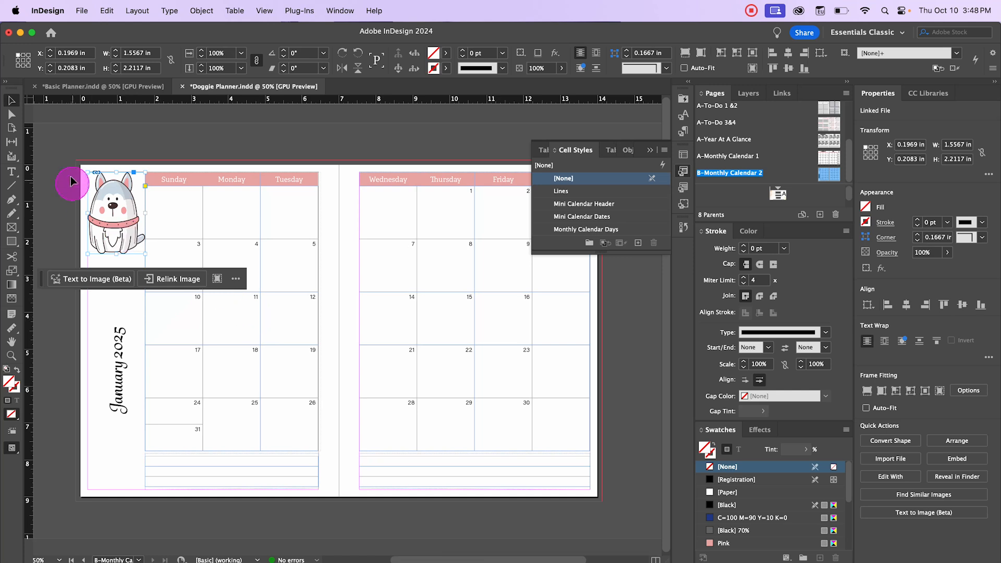
click(82, 268)
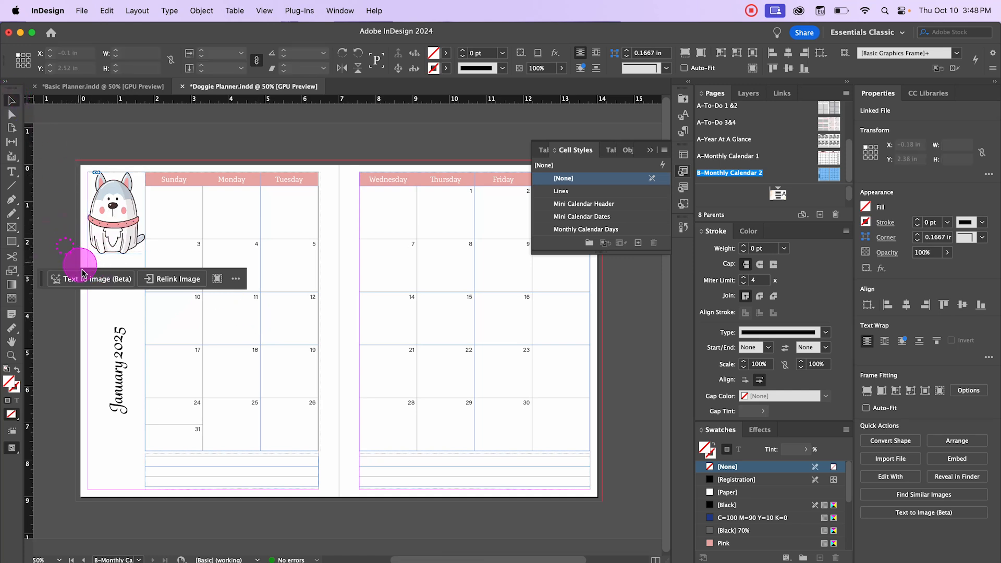
Step: Scale the dog image down to about 1.48 × 2.1 in and nudge it right
click(108, 235)
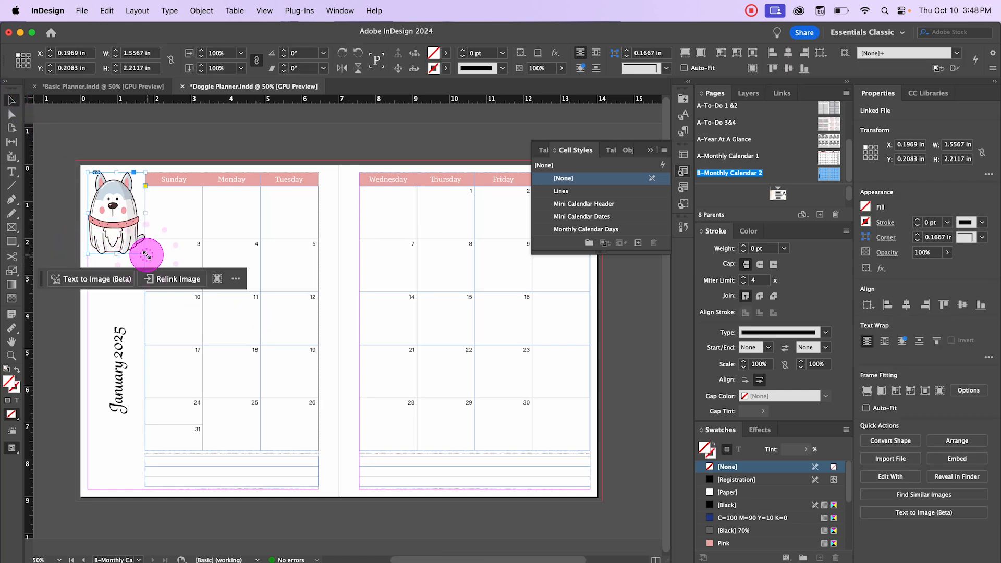
drag(146, 252, 142, 245)
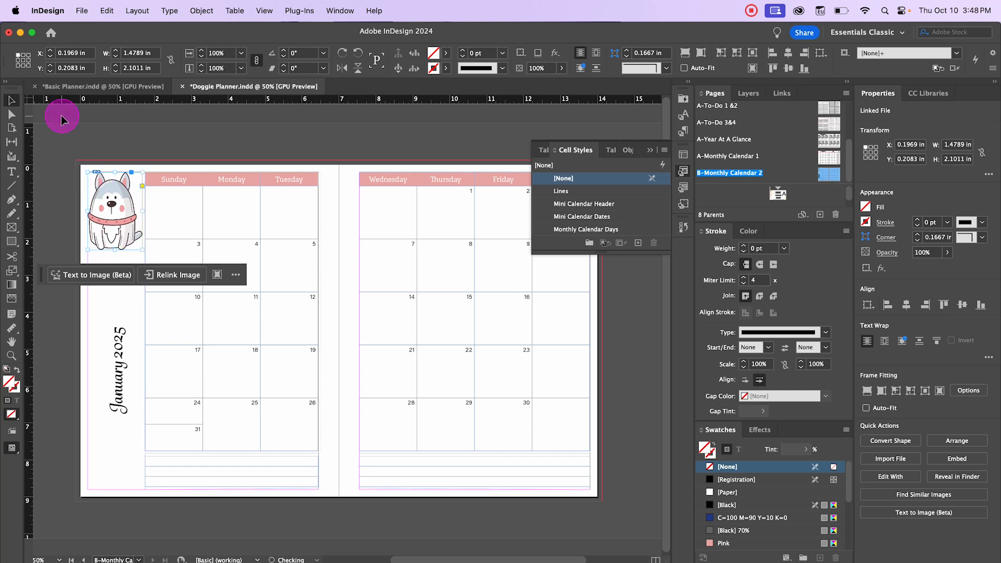
key(Right)
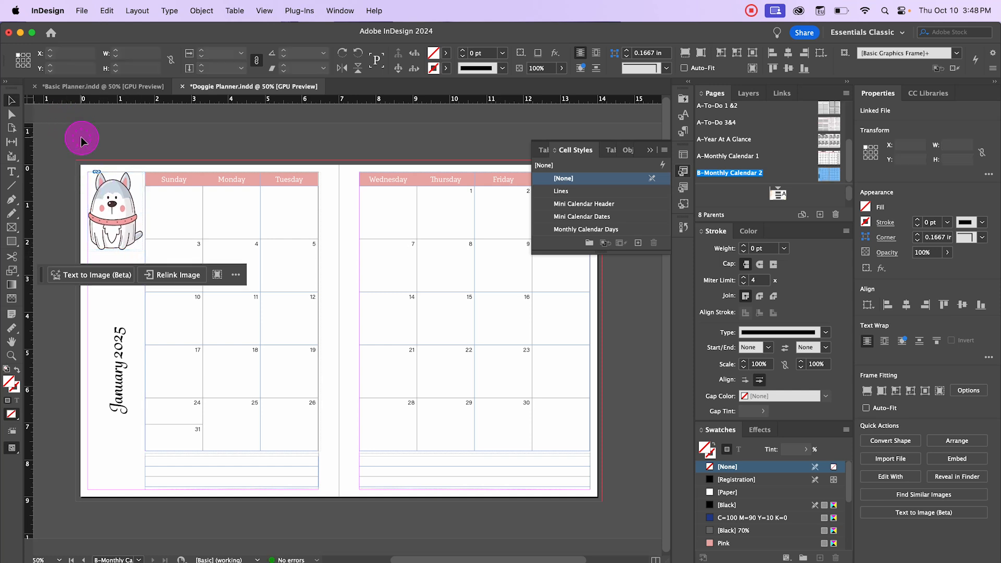
click(196, 239)
key(w)
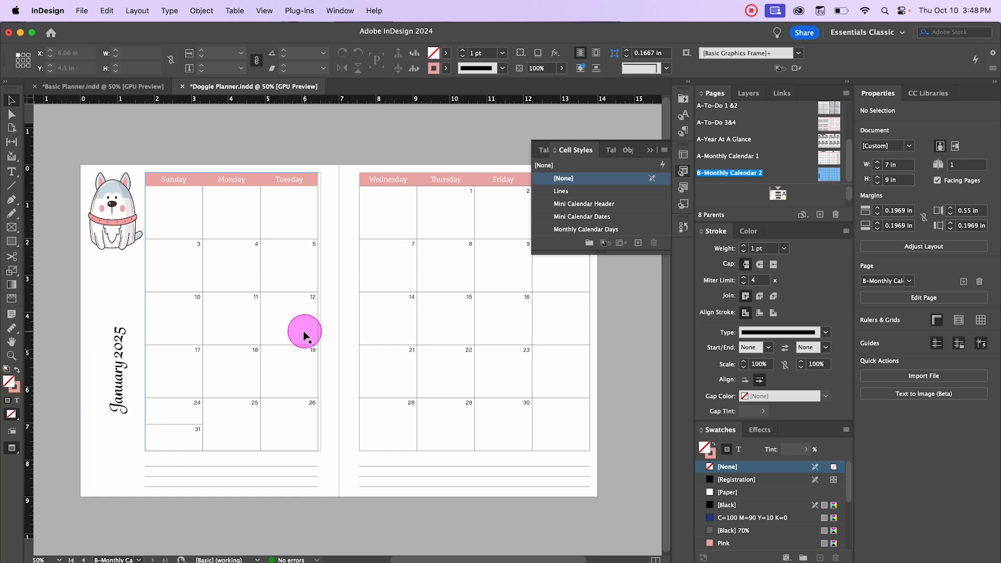
key(w)
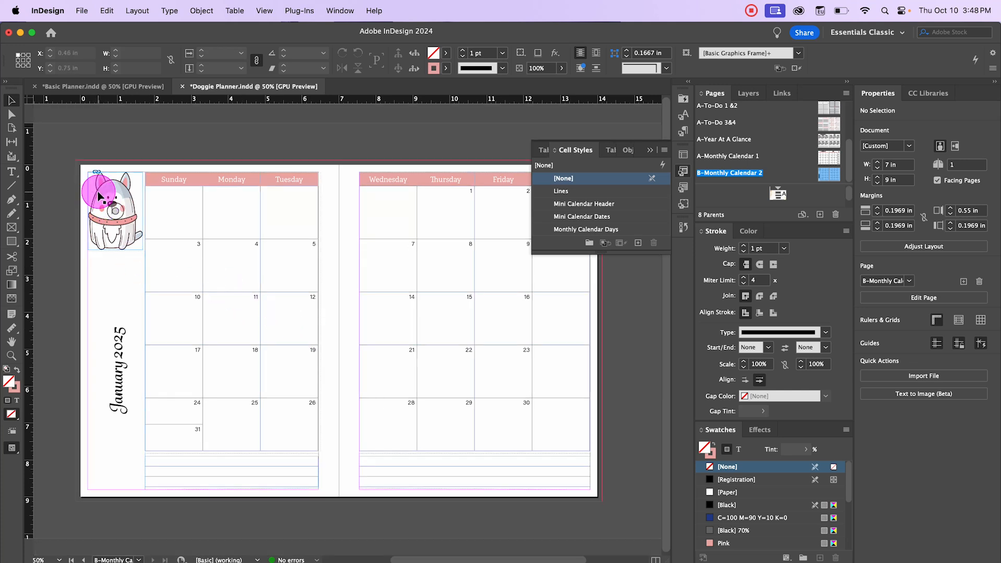
click(99, 190)
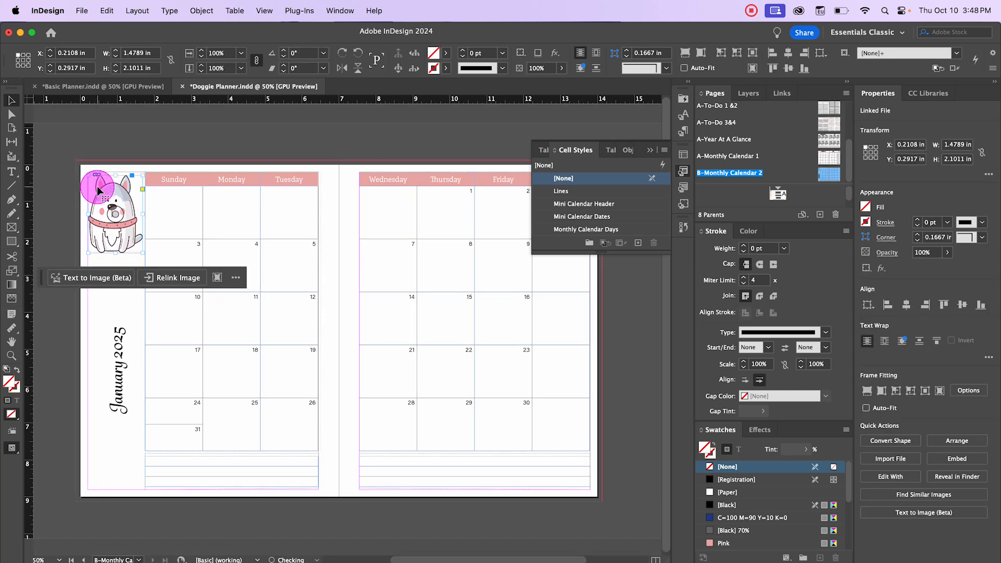
click(236, 151)
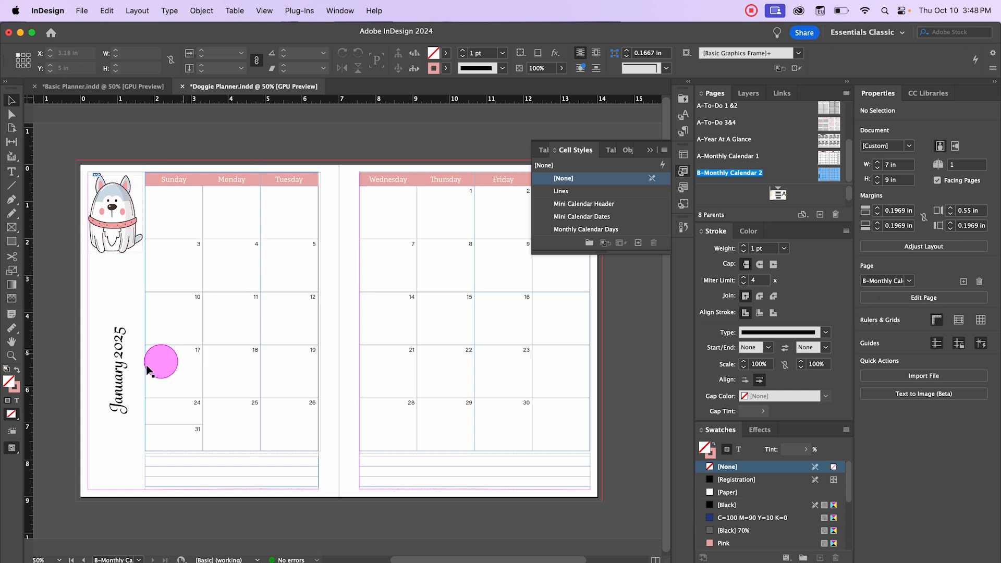
Step: Shorten the month title frame and enlarge the vertical January 2025 text to 65 pt
click(128, 358)
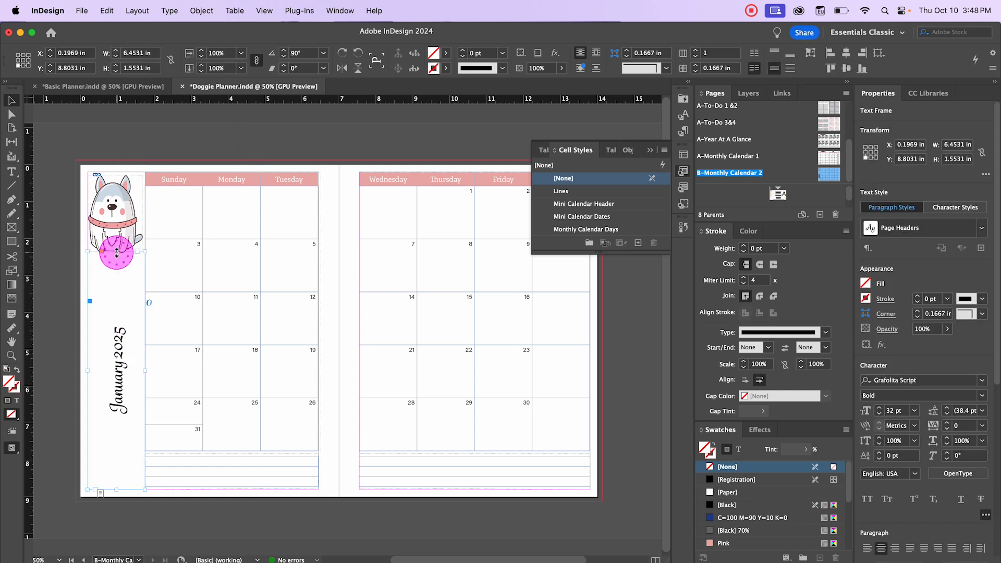
drag(117, 252, 116, 259)
double_click(114, 342)
drag(119, 324, 114, 433)
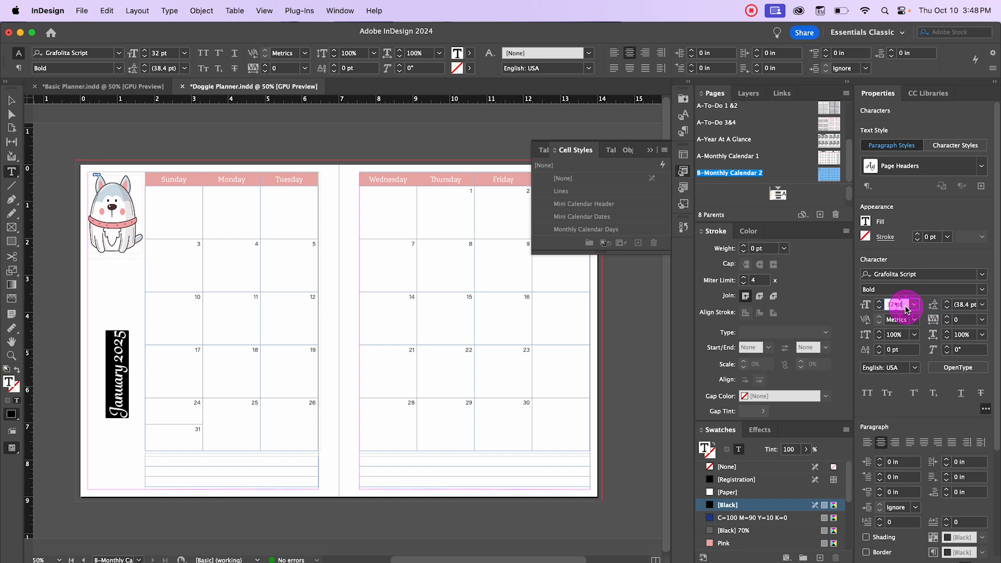
key(Up)
key(Up)
key(Up)
key(Up)
key(Up)
key(Up)
key(Up)
key(Up)
key(Up)
key(Up)
key(Up)
key(Up)
key(Up)
key(Up)
key(Up)
key(Up)
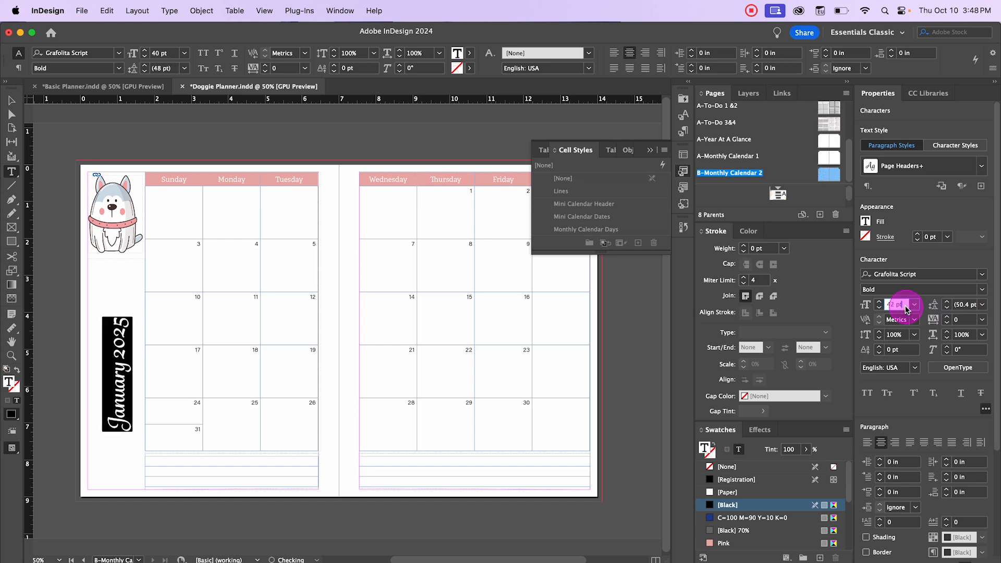
key(Up)
key(Up)
key(Up)
key(Up)
key(Up)
key(Up)
key(Up)
key(Up)
key(Up)
key(Up)
key(Up)
key(Up)
key(Up)
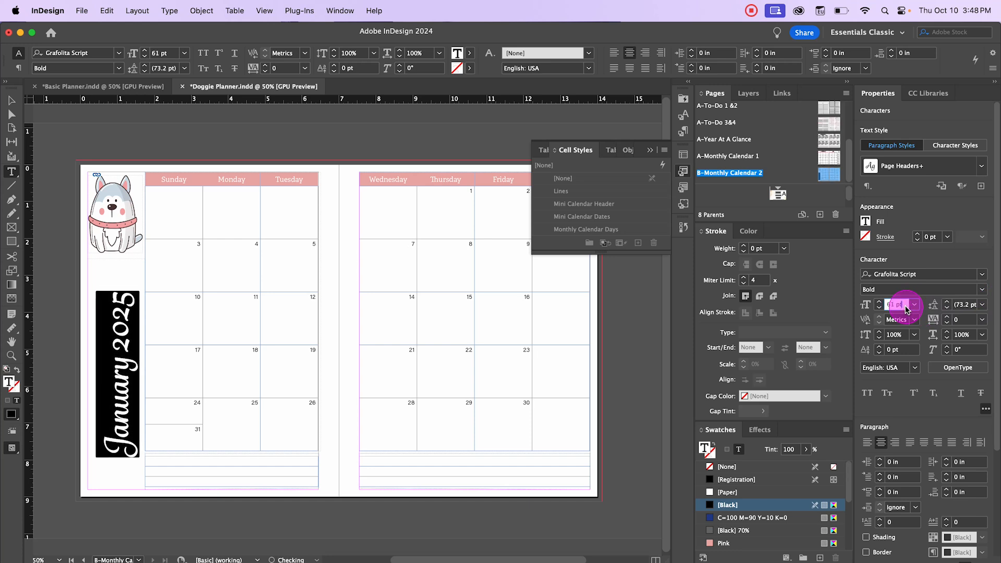
key(Up)
key(Up)
key(Up)
key(Up)
click(11, 100)
click(72, 234)
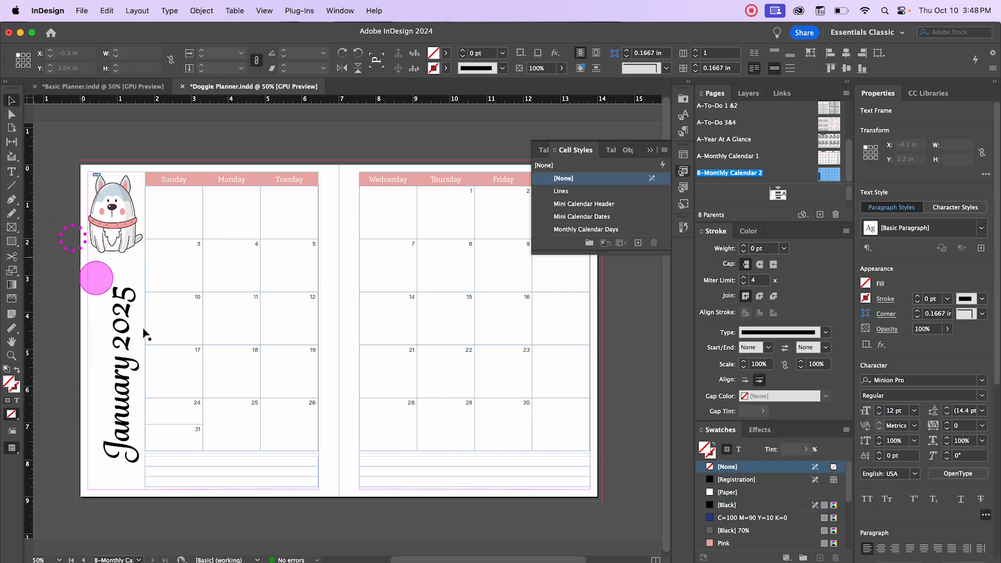
Step: Nudge the month title frame left toward the page edge and slightly up
click(135, 330)
key(Left)
key(Left)
key(Left)
key(Left)
key(Left)
key(Left)
key(Left)
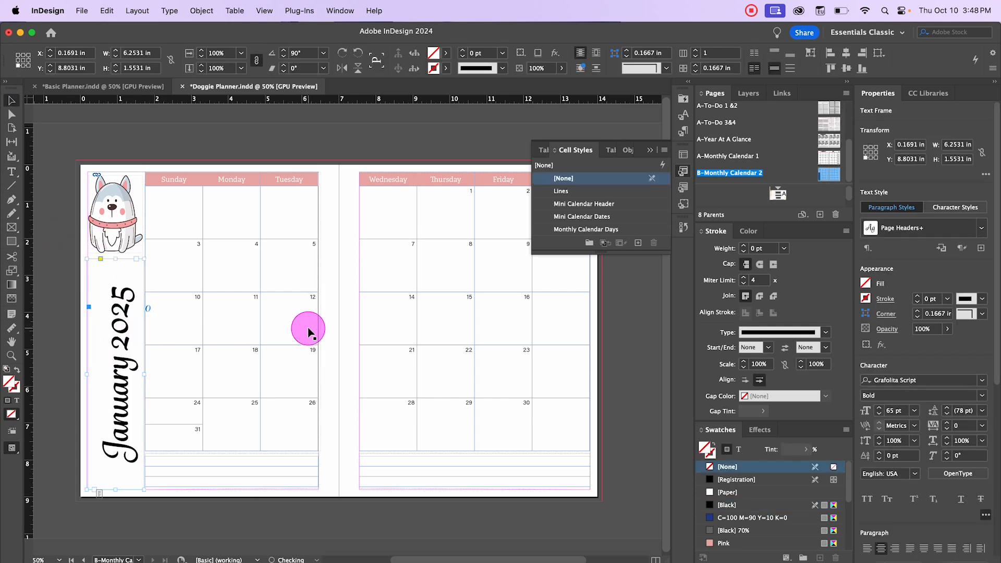
key(Left)
key(Left)
key(Left)
key(Left)
key(Left)
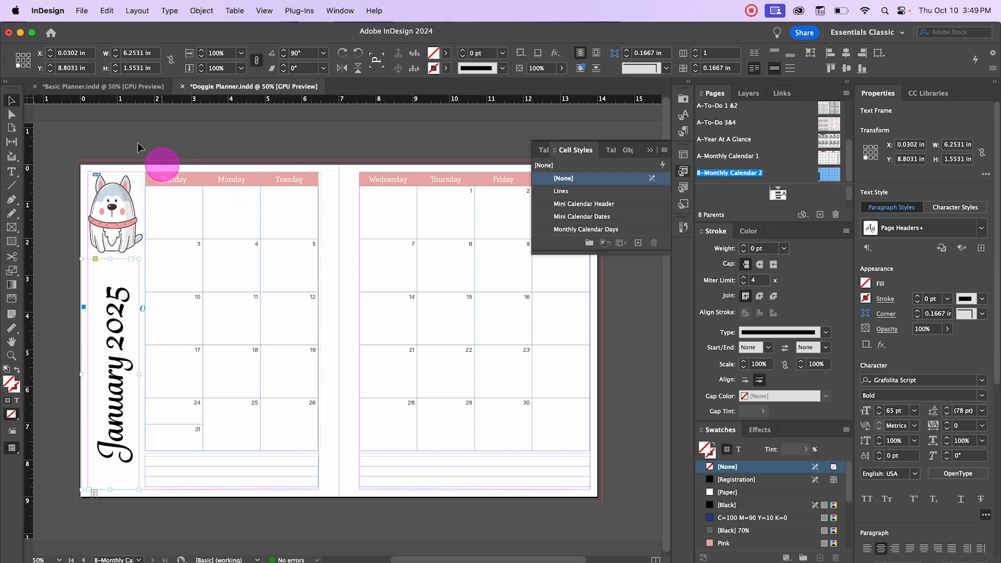
click(67, 127)
click(106, 327)
key(Up)
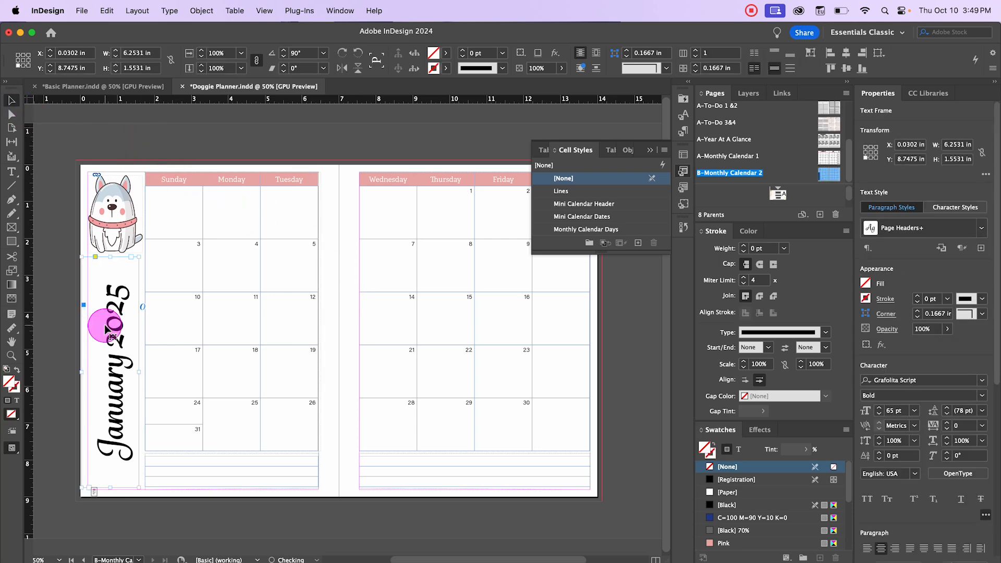
Step: Preview the B-Monthly Calendar 2 spread without guides and compare it with the A-Monthly Calendar 1 parent spread
click(429, 161)
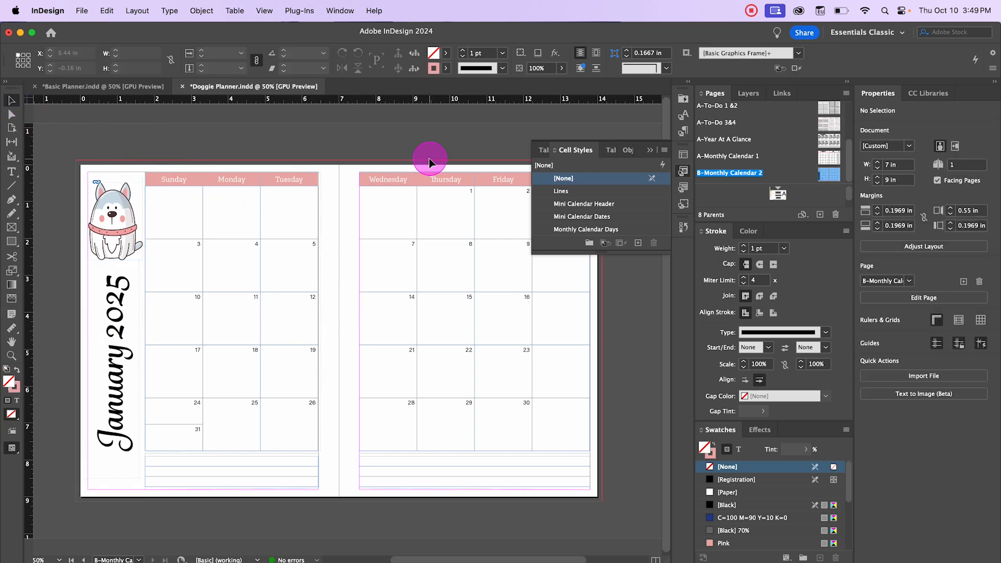
key(w)
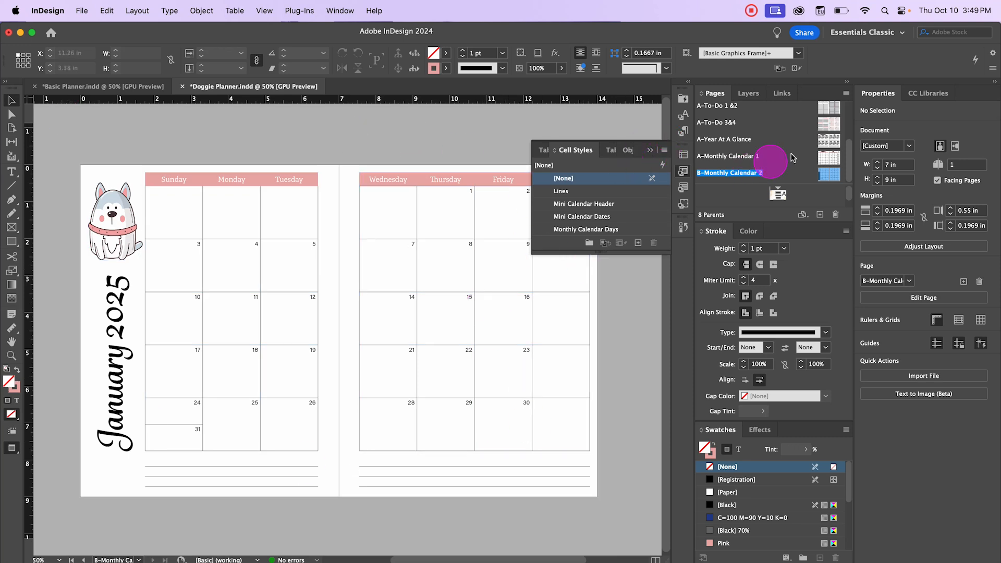
click(653, 148)
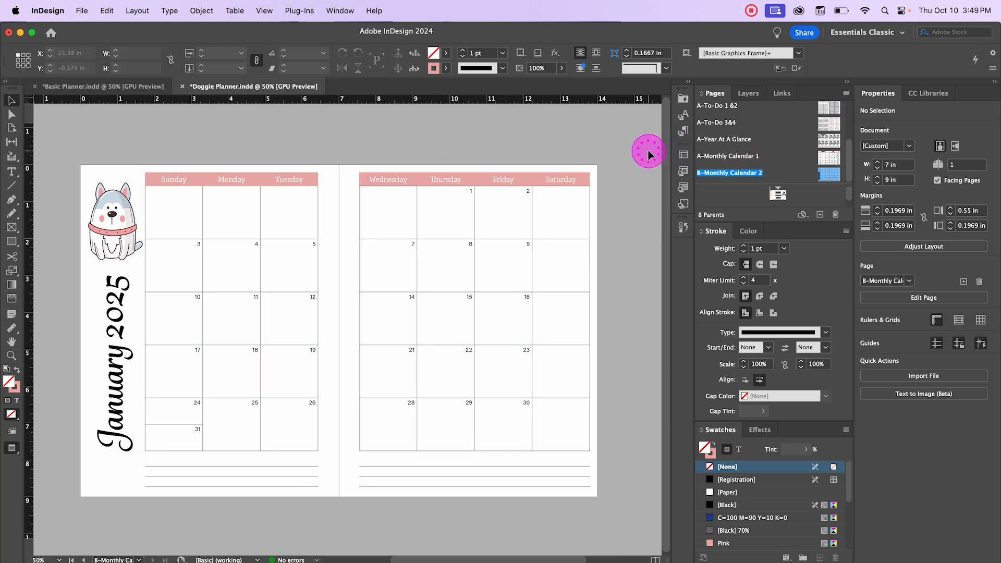
double_click(823, 153)
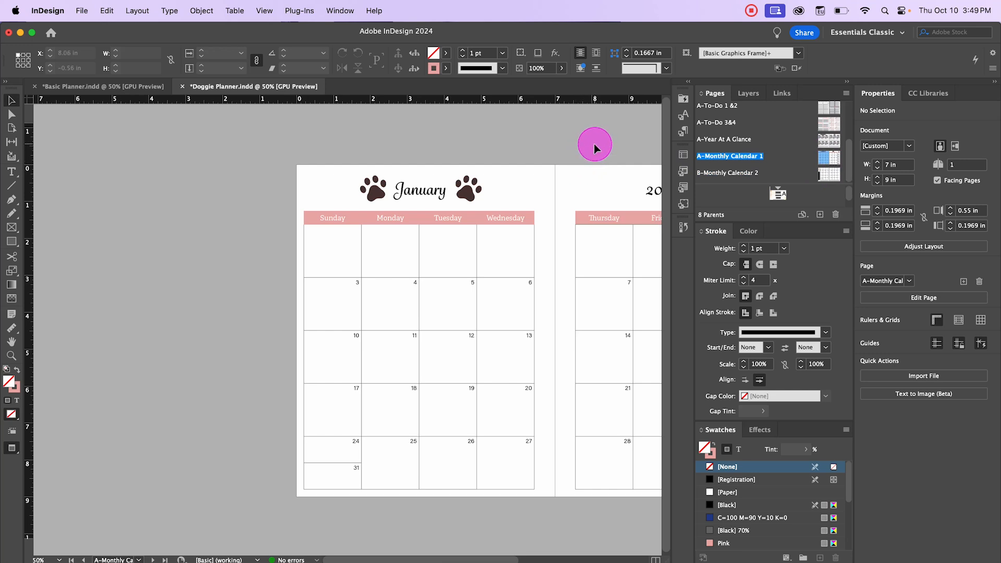
scroll(596, 149, right, 10)
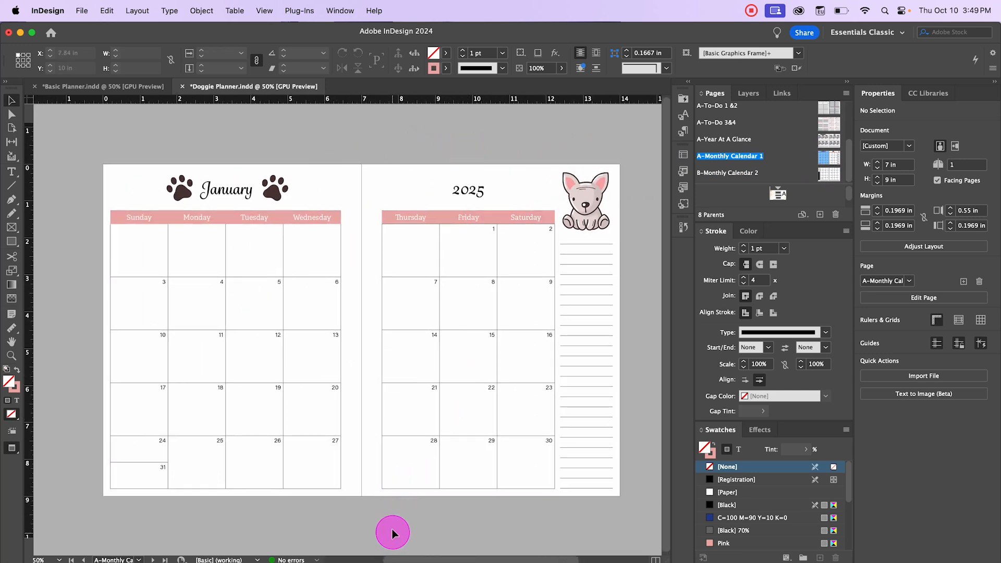
double_click(826, 176)
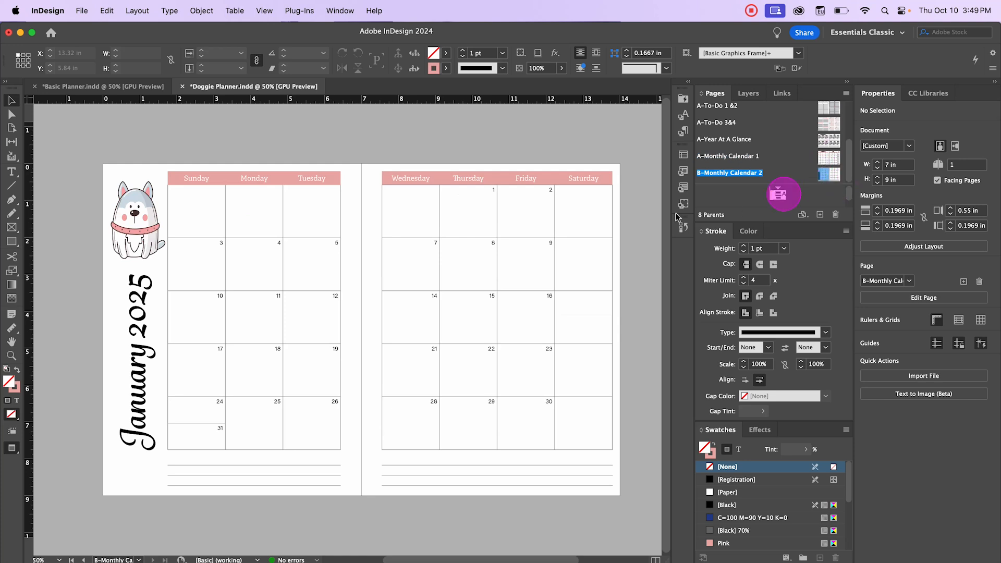